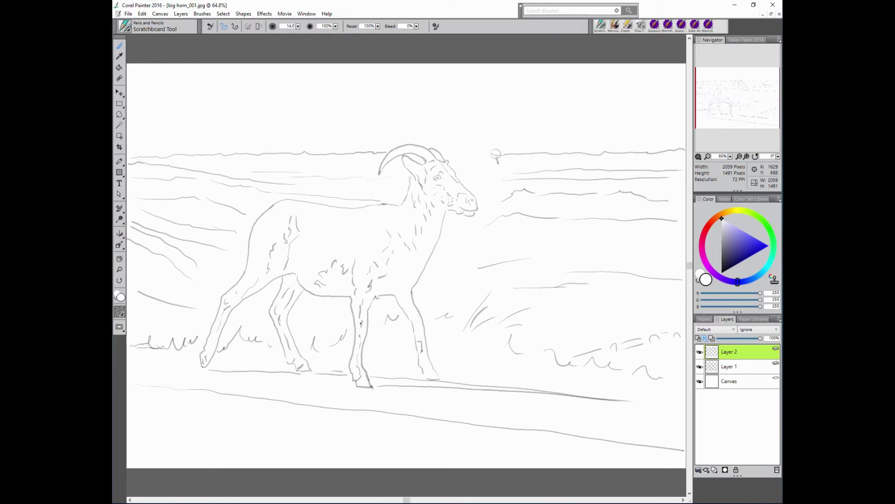
- Save the drawing as big horn_001.rif
left_click_drag(533, 218, 526, 222)
key("ctrl+shift+s")
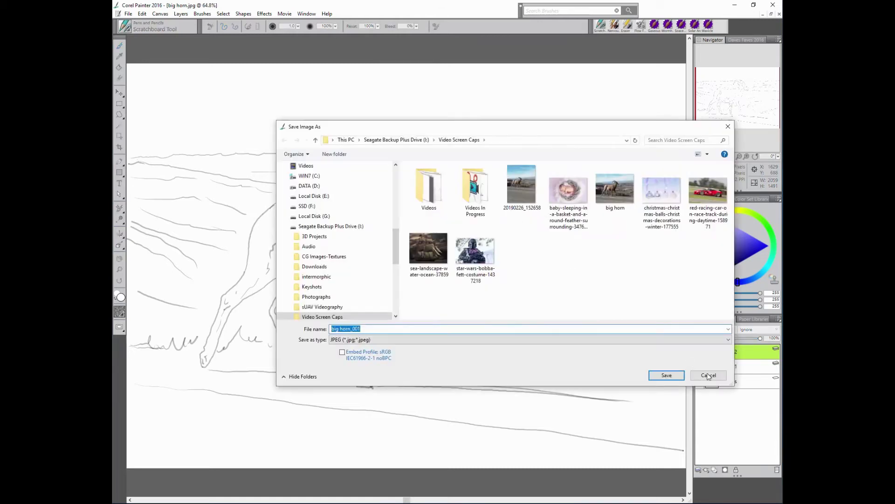
key("Return")
key("Return")
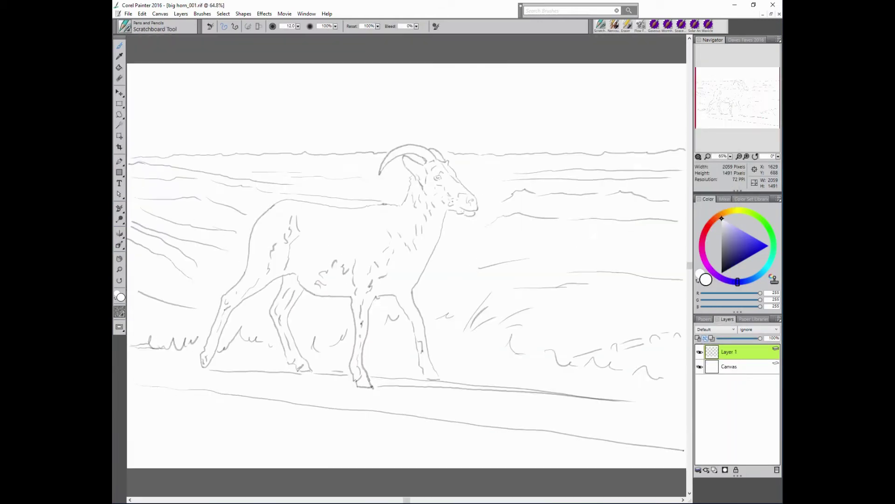
- Add a new empty painting layer and fade sketch Layer 1 to about 44% opacity
left_click(726, 469)
left_click(741, 366)
mouse_move(760, 338)
left_mouse_down()
mouse_move(737, 338)
mouse_move(721, 389)
left_mouse_up()
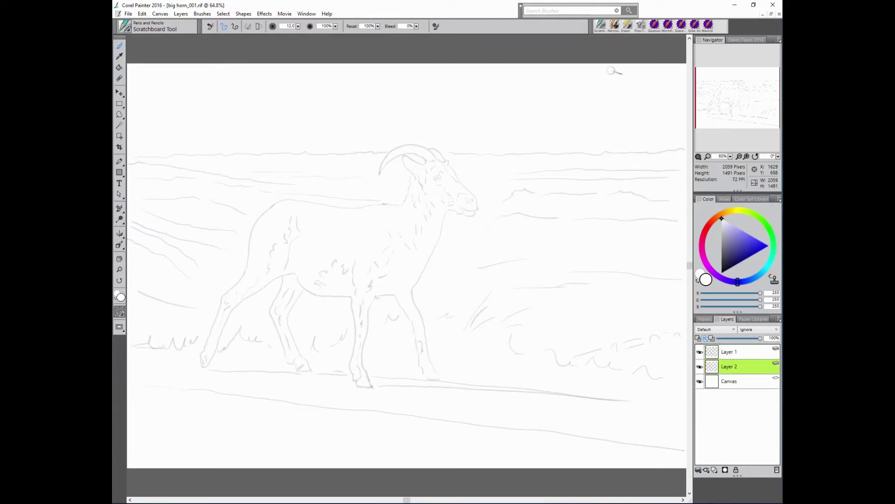
- Dab translucent brown onto the ram's shoulder
left_click(733, 249)
left_click_drag(371, 231, 371, 261)
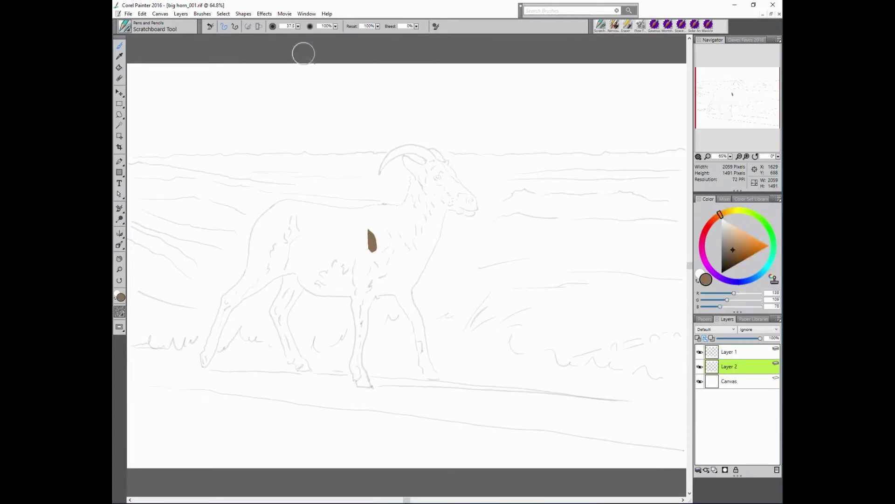
mouse_move(375, 219)
left_mouse_down()
mouse_move(394, 233)
mouse_move(399, 214)
left_mouse_up()
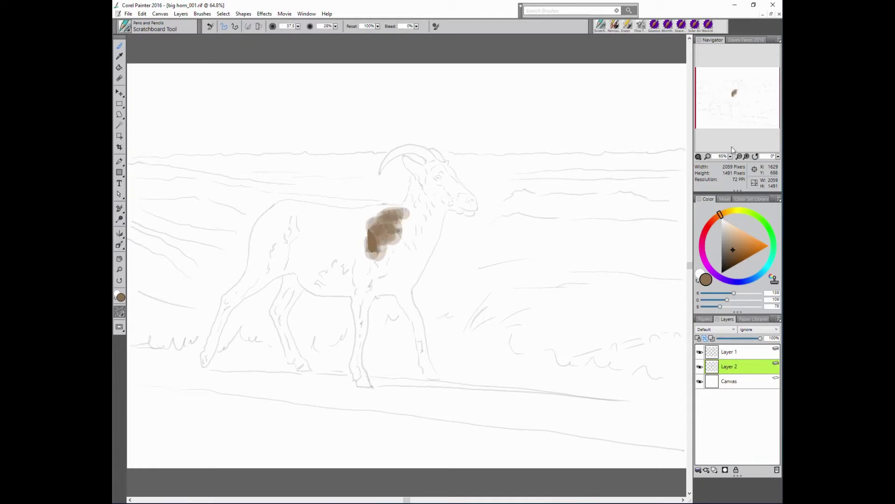
scroll(387, 224, "up", 3)
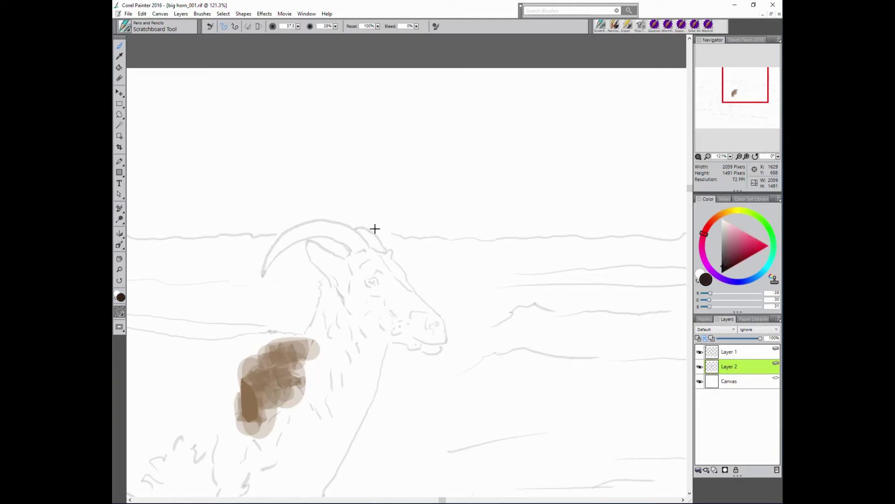
- Paint the horn solid near-black at full opacity, extending its tip with a size 5.3 brush
key("bracketleft")
key("bracketleft")
key("bracketleft")
left_click_drag(335, 27, 341, 38)
scroll(567, 168, "down", 2)
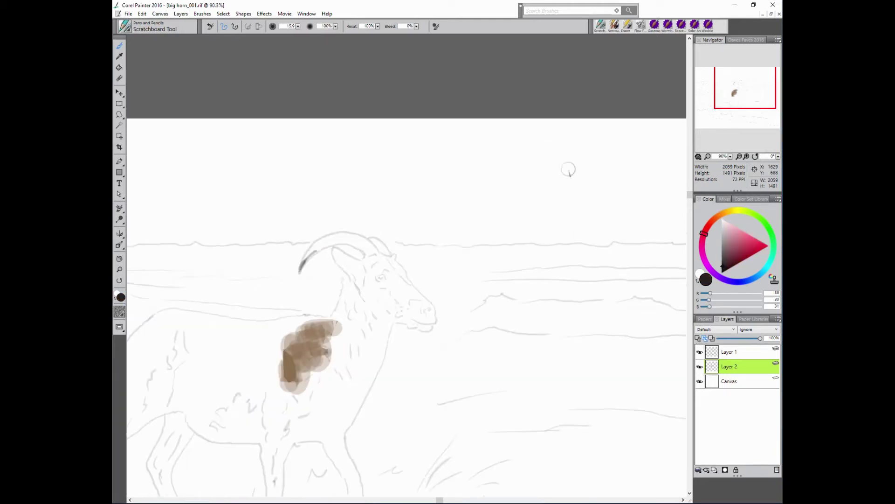
mouse_move(299, 272)
left_mouse_down()
mouse_move(310, 246)
mouse_move(346, 234)
left_mouse_up()
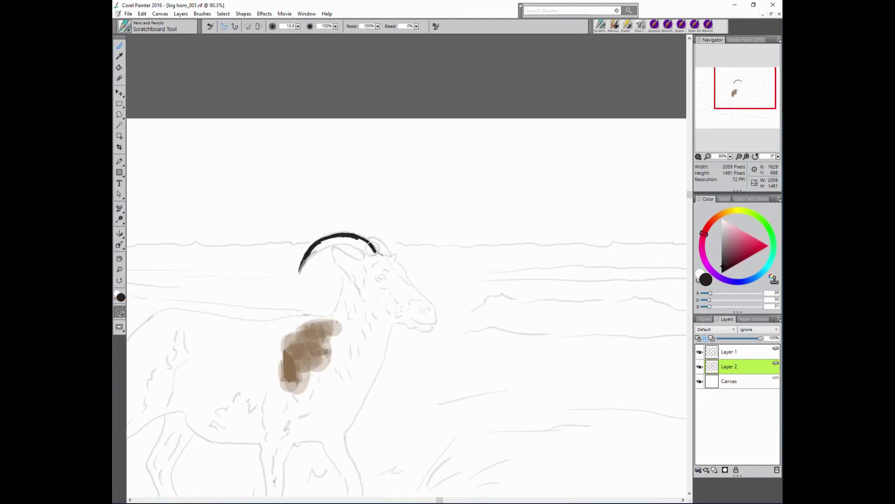
left_click_drag(299, 271, 343, 241)
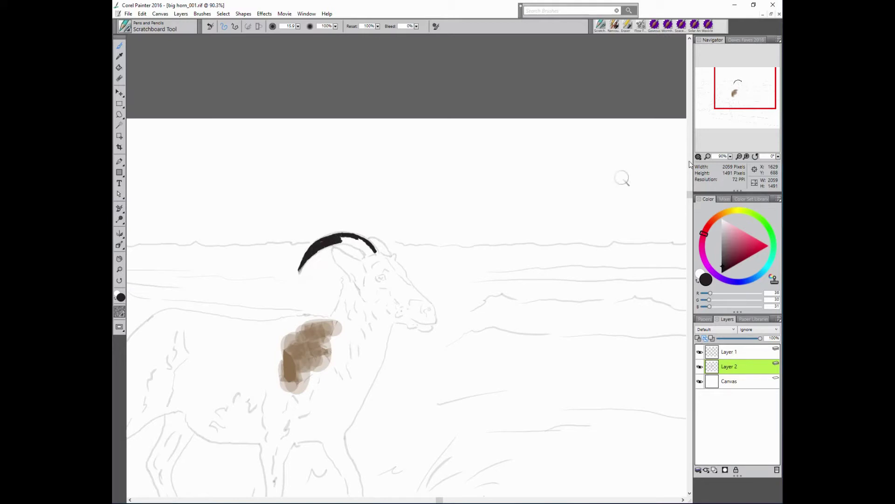
scroll(402, 267, "up", 3)
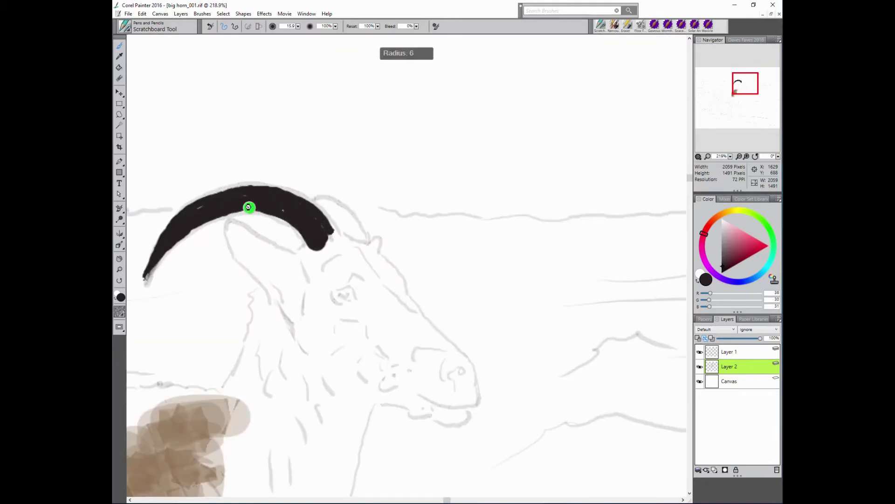
left_click_drag(249, 207, 225, 193)
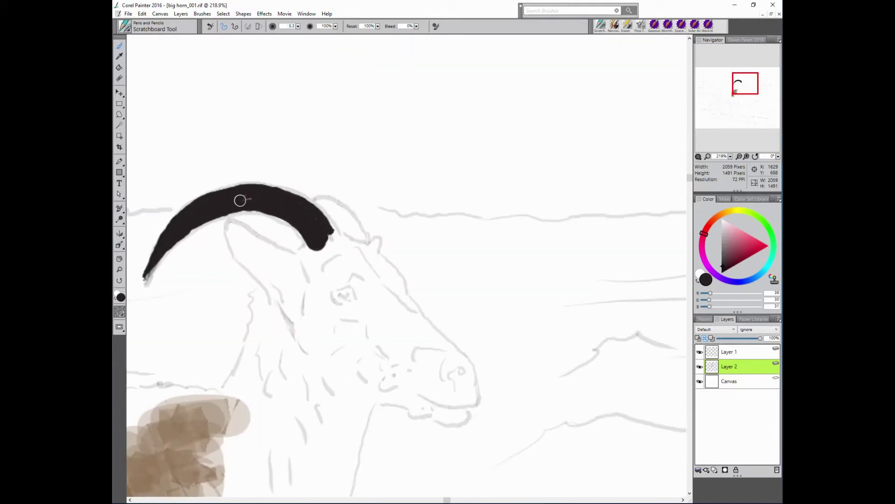
left_click_drag(308, 200, 364, 238)
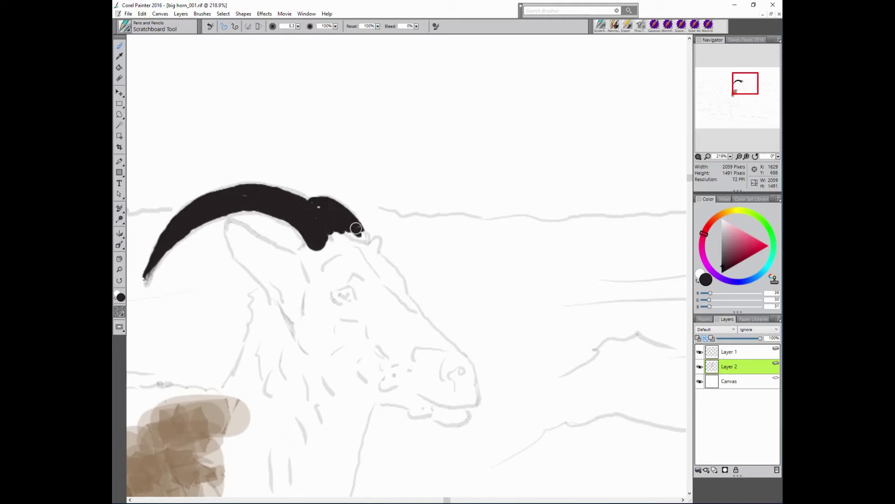
- Outline the neck, horn base, chin and back in black
mouse_move(232, 225)
left_mouse_down()
mouse_move(269, 299)
mouse_move(252, 312)
mouse_move(219, 394)
left_mouse_up()
mouse_move(228, 222)
left_mouse_down()
mouse_move(280, 247)
mouse_move(311, 243)
mouse_move(306, 273)
left_mouse_up()
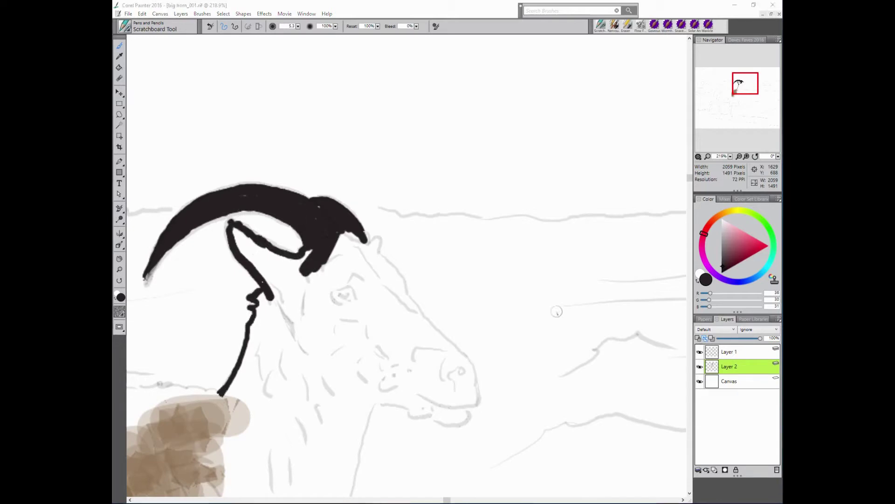
mouse_move(362, 233)
left_mouse_down()
mouse_move(473, 395)
mouse_move(420, 423)
mouse_move(380, 423)
left_mouse_up()
mouse_move(218, 394)
left_mouse_down()
mouse_move(621, 272)
mouse_move(370, 270)
mouse_move(241, 252)
mouse_move(126, 301)
left_mouse_up()
mouse_move(362, 299)
left_mouse_down()
mouse_move(528, 169)
mouse_move(274, 250)
mouse_move(664, 92)
left_mouse_up()
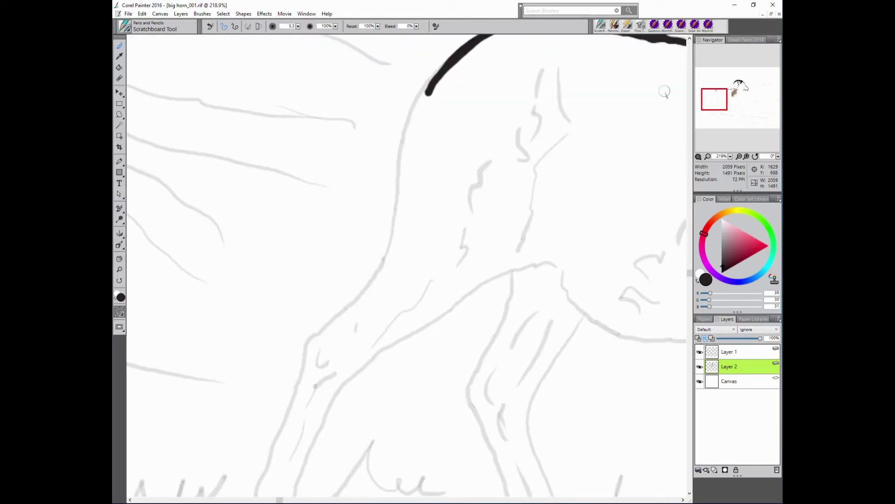
- Ink the neck, chest, front and back legs, hooves and belly in thick black, then fit the view
mouse_move(441, 70)
left_mouse_down()
mouse_move(406, 136)
mouse_move(386, 254)
mouse_move(332, 326)
mouse_move(293, 403)
left_mouse_up()
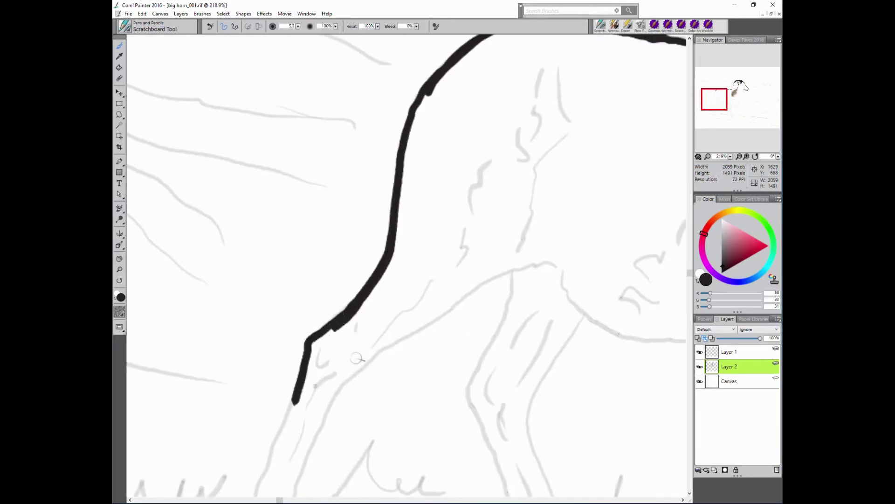
left_click_drag(357, 358, 417, 160)
mouse_move(354, 205)
left_mouse_down()
mouse_move(294, 335)
mouse_move(310, 377)
mouse_move(361, 256)
mouse_move(432, 152)
mouse_move(498, 112)
mouse_move(572, 95)
mouse_move(568, 112)
mouse_move(343, 168)
left_mouse_up()
mouse_move(343, 168)
left_mouse_down()
mouse_move(300, 256)
mouse_move(371, 422)
mouse_move(429, 435)
mouse_move(370, 336)
mouse_move(414, 166)
mouse_move(494, 193)
mouse_move(579, 198)
mouse_move(592, 314)
mouse_move(468, 170)
left_mouse_up()
mouse_move(465, 177)
left_mouse_down()
mouse_move(442, 306)
mouse_move(456, 340)
mouse_move(510, 363)
mouse_move(476, 274)
mouse_move(497, 107)
mouse_move(522, 56)
mouse_move(355, 109)
mouse_move(313, 188)
left_mouse_up()
mouse_move(313, 187)
left_mouse_down()
mouse_move(359, 186)
mouse_move(422, 248)
mouse_move(460, 356)
mouse_move(301, 309)
mouse_move(319, 399)
mouse_move(369, 421)
mouse_move(329, 338)
mouse_move(271, 108)
left_mouse_up()
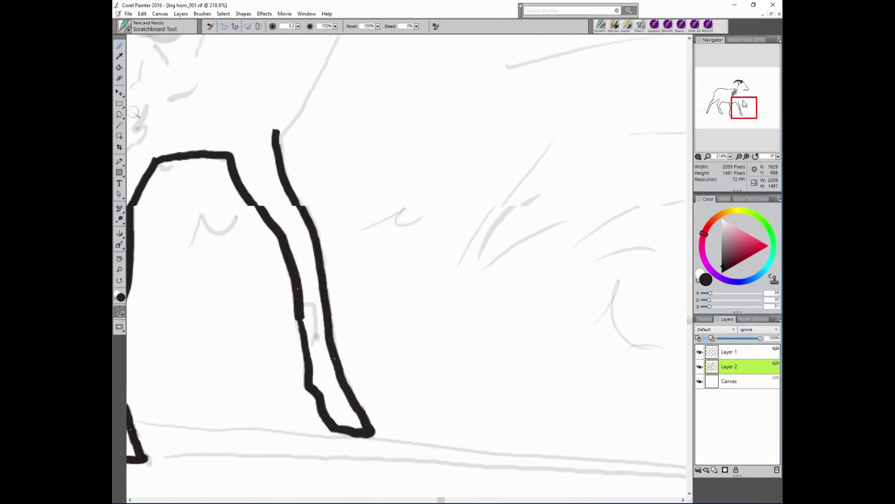
mouse_move(287, 175)
left_mouse_down()
mouse_move(171, 412)
mouse_move(194, 290)
mouse_move(260, 120)
mouse_move(218, 240)
left_mouse_up()
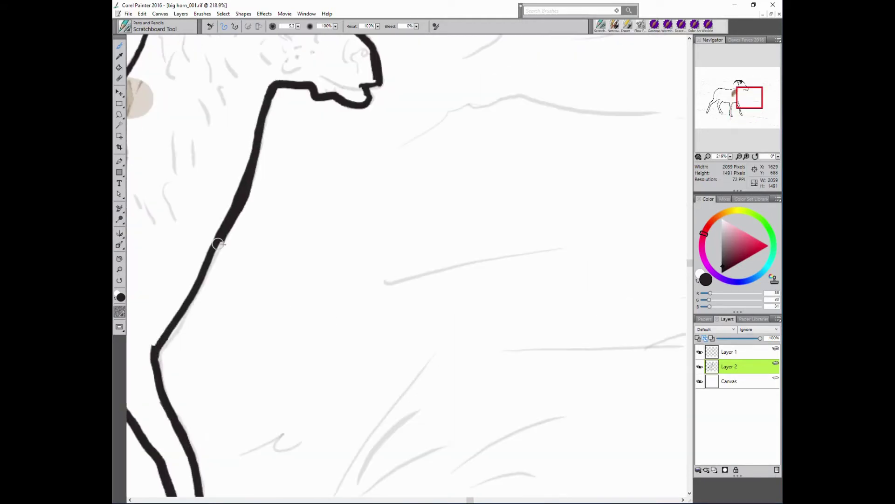
key("ctrl+0")
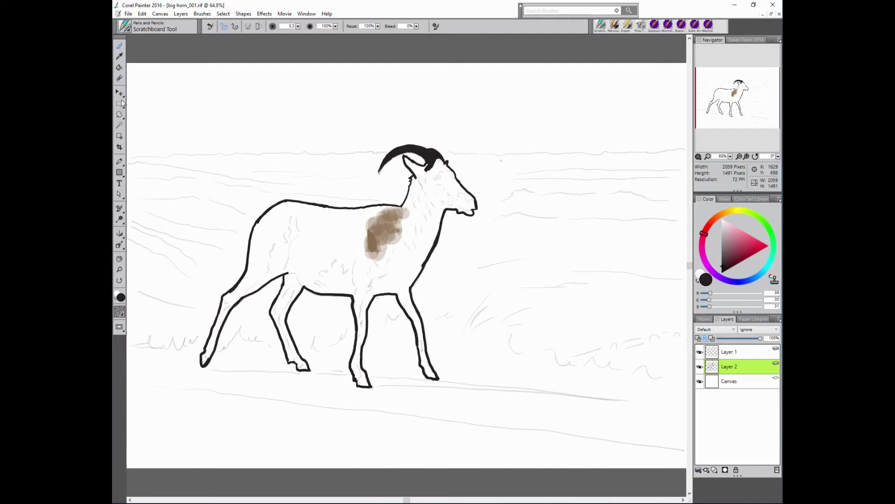
- Fill the ram outline with dark colour and paint over the tan shoulder patch
left_click(119, 67)
left_click(427, 235)
left_click(120, 45)
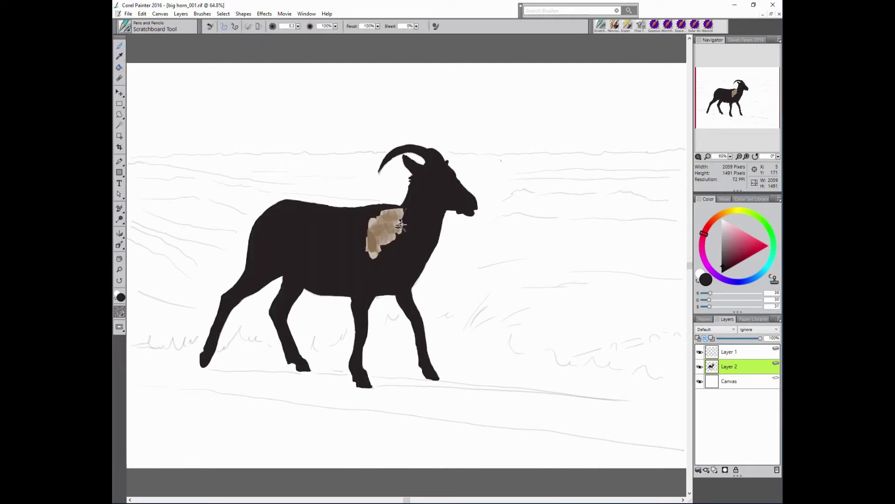
mouse_move(377, 252)
left_mouse_down()
mouse_move(380, 216)
mouse_move(396, 216)
left_mouse_up()
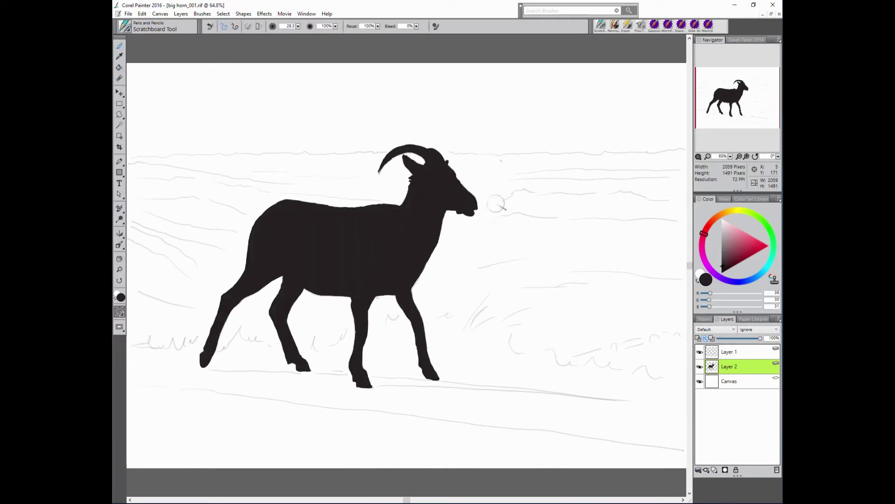
scroll(212, 289, "up", 2)
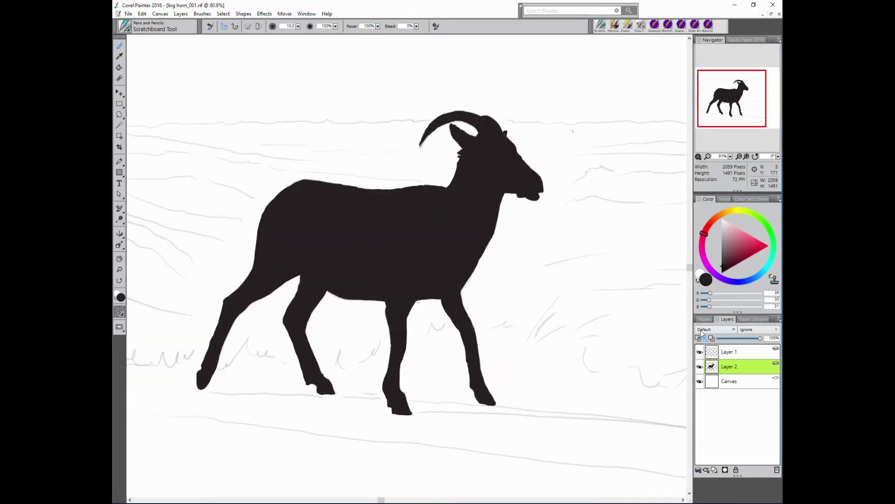
- Duplicate the silhouette layer
right_click(730, 364)
left_click(674, 384)
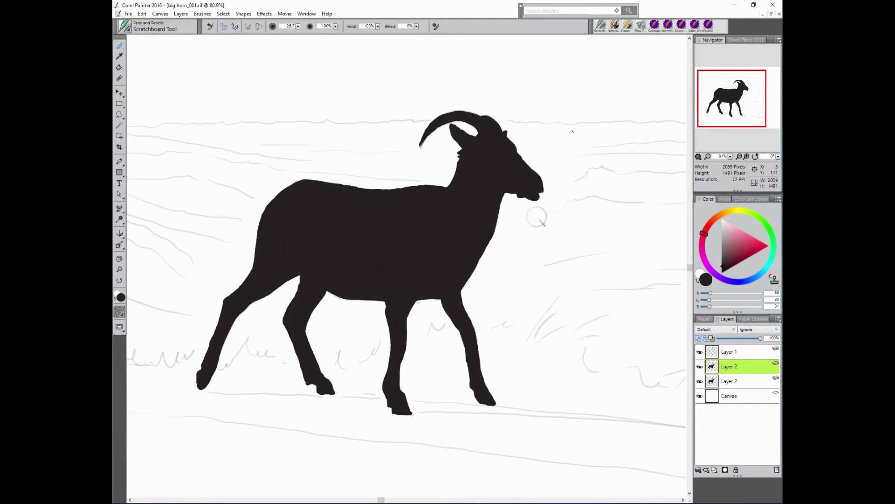
key("bracketright")
key("bracketright")
key("bracketright")
- Paint tan fur along the neck, back and rump, nudging the sketch layer's opacity
mouse_move(462, 163)
left_mouse_down()
mouse_move(455, 186)
mouse_move(424, 200)
mouse_move(368, 202)
left_mouse_up()
left_click(729, 355)
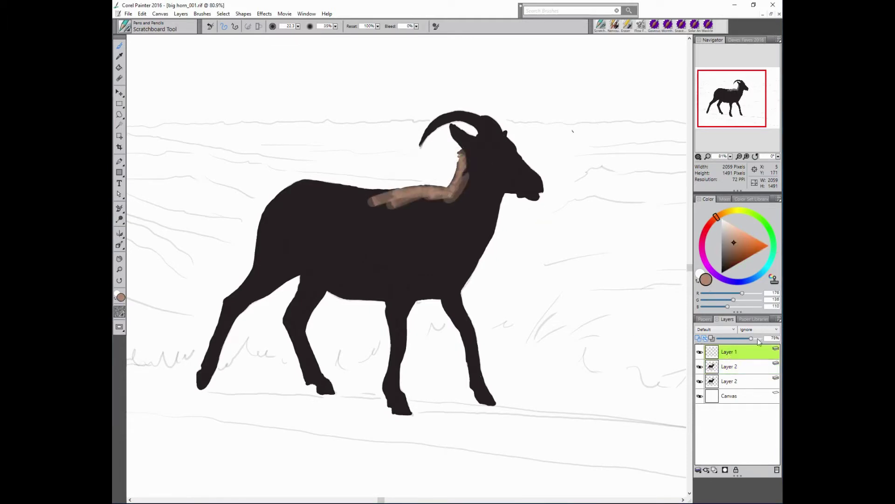
left_click_drag(751, 338, 760, 338)
left_click(729, 366)
left_click_drag(448, 189, 345, 193)
left_click_drag(448, 195, 422, 212)
left_click_drag(304, 198, 226, 315)
- Paint off-white up the rear leg to the rump and a light stroke at the horn base
left_click(233, 306, "alt")
left_click(157, 265, "alt")
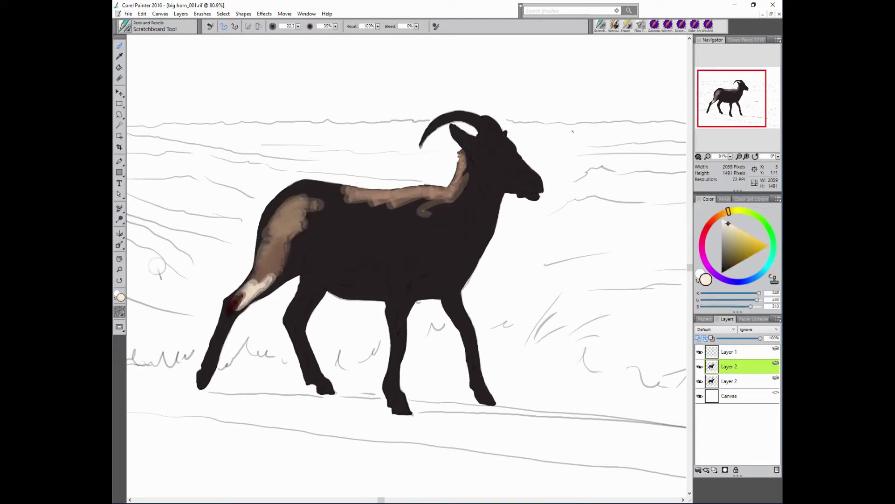
mouse_move(205, 361)
left_mouse_down()
mouse_move(225, 296)
mouse_move(245, 275)
mouse_move(269, 212)
mouse_move(303, 188)
mouse_move(445, 181)
mouse_move(463, 162)
left_mouse_up()
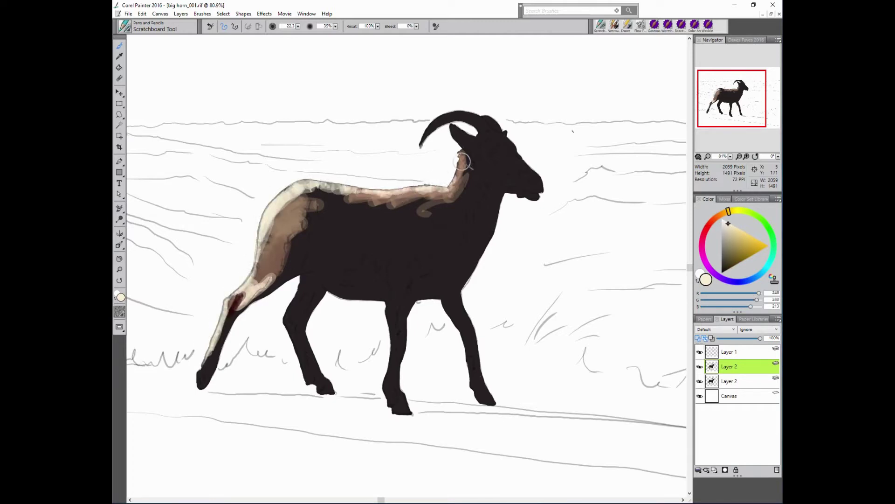
left_click(457, 140, "alt")
mouse_move(454, 128)
left_mouse_down()
mouse_move(454, 139)
mouse_move(481, 124)
left_mouse_up()
- Paint the ear brown, a cream cheek patch and a light beige muzzle
left_click(486, 112, "alt")
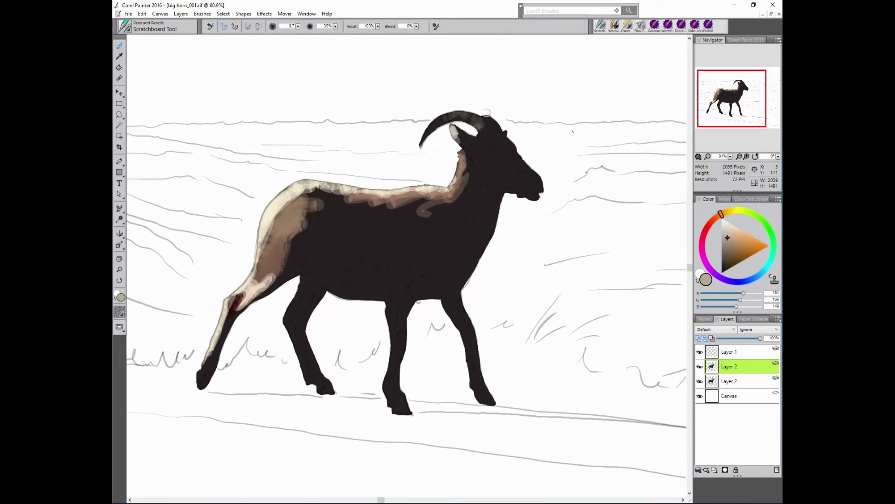
left_click(453, 134, "alt")
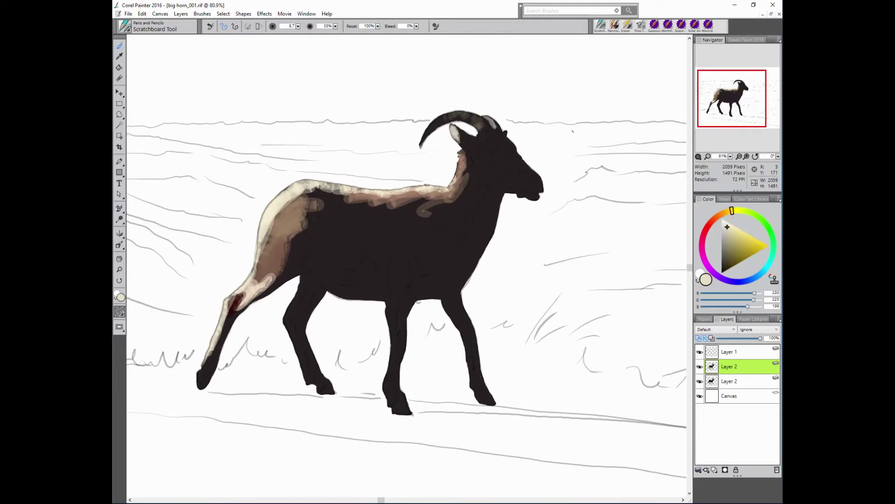
left_click(516, 136, "alt")
left_click_drag(500, 142, 489, 168)
left_click(527, 147, "alt")
left_click(428, 122, "alt")
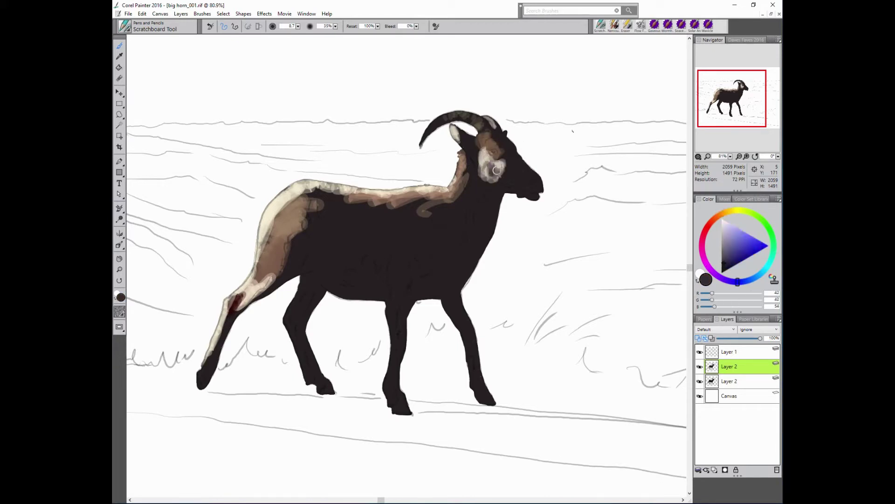
left_click(505, 175, "alt")
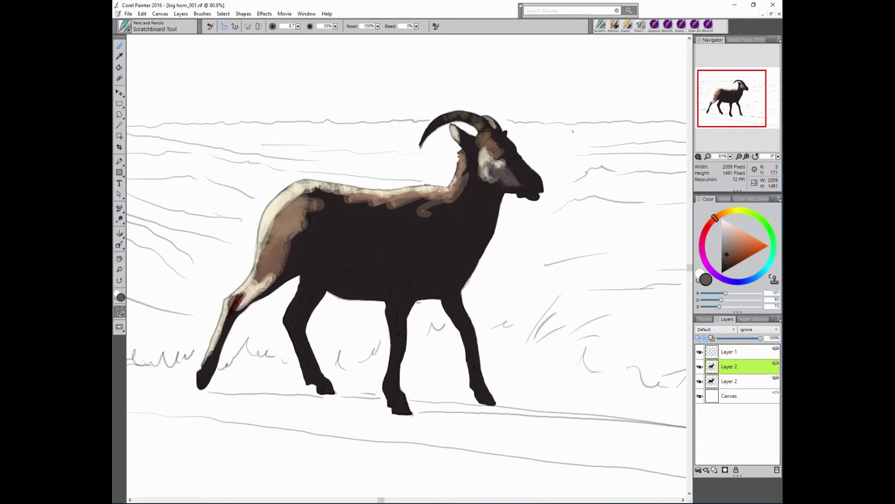
left_click(488, 163, "alt")
mouse_move(527, 180)
left_mouse_down()
mouse_move(534, 156)
mouse_move(494, 184)
mouse_move(466, 224)
mouse_move(426, 206)
left_mouse_up()
- Cover the neck, chest, belly and flank in light cream and highlight the front leg
left_click(392, 220, "alt")
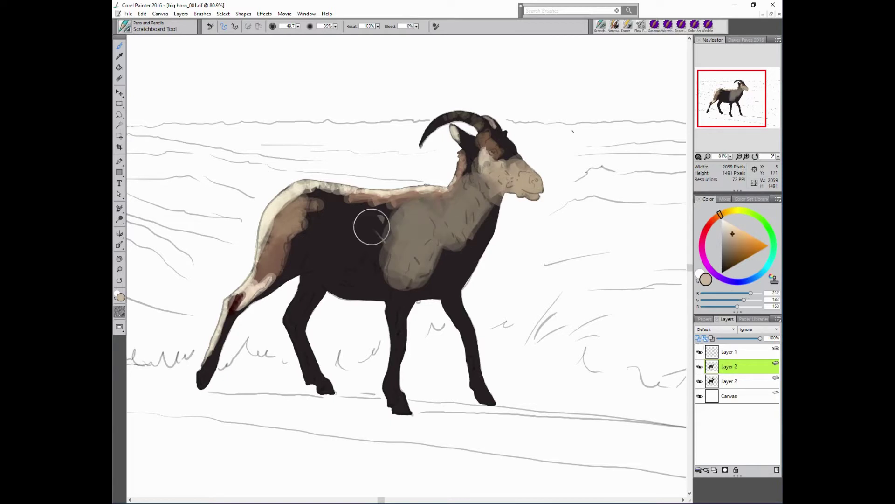
mouse_move(371, 226)
left_mouse_down()
mouse_move(327, 261)
mouse_move(359, 275)
left_mouse_up()
left_click(326, 247, "alt")
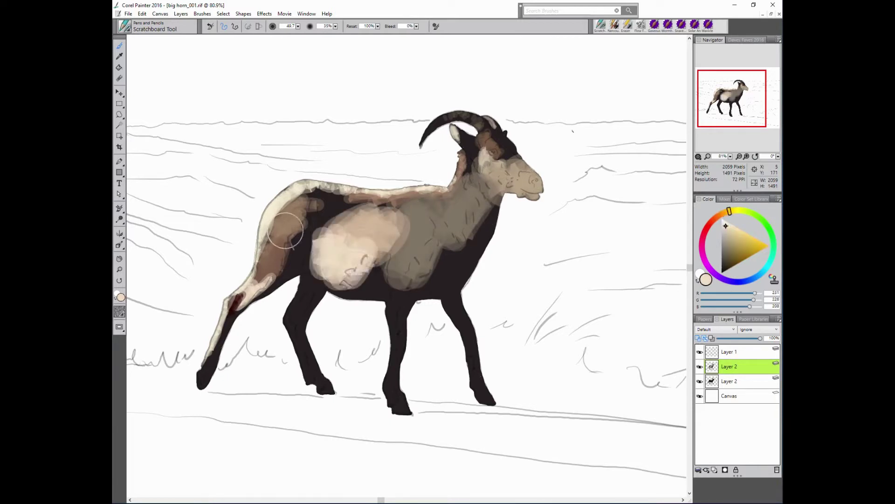
left_click(286, 231, "alt")
mouse_move(301, 271)
left_mouse_down()
mouse_move(292, 332)
mouse_move(305, 383)
left_mouse_up()
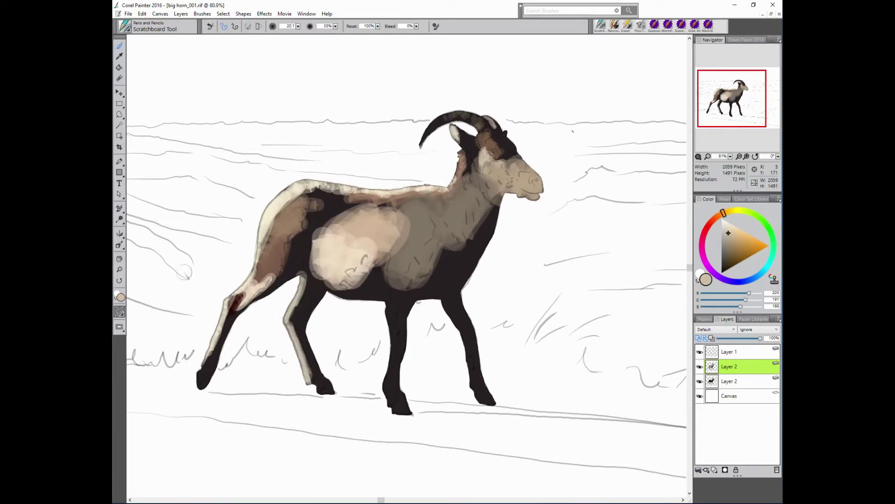
- Add cream highlights down the back, hind and front legs to the hooves
left_click(298, 298, "alt")
mouse_move(296, 326)
left_mouse_down()
mouse_move(308, 296)
mouse_move(298, 339)
mouse_move(310, 380)
left_mouse_up()
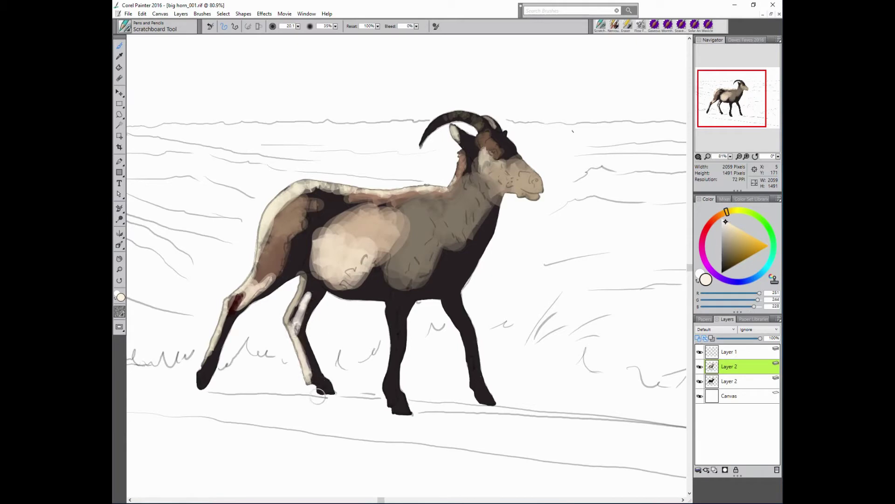
mouse_move(211, 373)
left_mouse_down()
mouse_move(201, 381)
mouse_move(220, 335)
left_mouse_up()
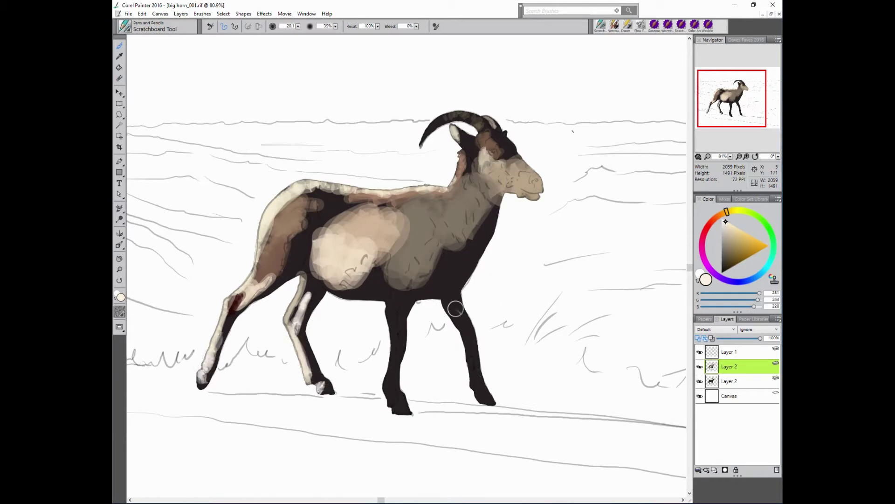
left_click_drag(470, 359, 492, 401)
left_click_drag(468, 338, 481, 378)
left_click_drag(388, 350, 396, 410)
mouse_move(395, 369)
left_mouse_down()
mouse_move(389, 280)
mouse_move(346, 300)
mouse_move(296, 272)
left_mouse_up()
- Paint pinkish tan over the rump, hind leg and the dark area below the back
left_click(278, 247, "alt")
left_click_drag(282, 241, 243, 305)
mouse_move(277, 224)
left_mouse_down()
mouse_move(274, 236)
mouse_move(287, 205)
mouse_move(307, 194)
left_mouse_up()
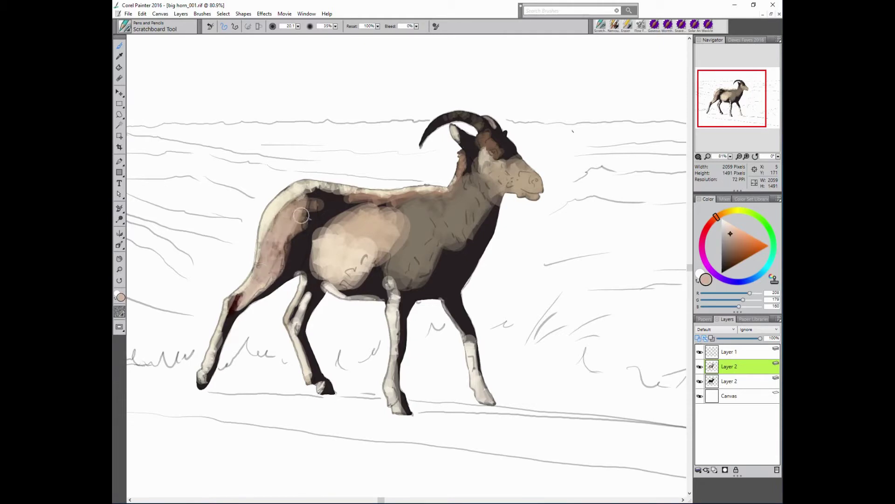
mouse_move(280, 271)
left_mouse_down()
mouse_move(317, 191)
mouse_move(322, 219)
mouse_move(368, 191)
left_mouse_up()
- Darken the neck, shoulder, jaw and cheek with dark reddish-brown strokes
left_click(326, 201, "alt")
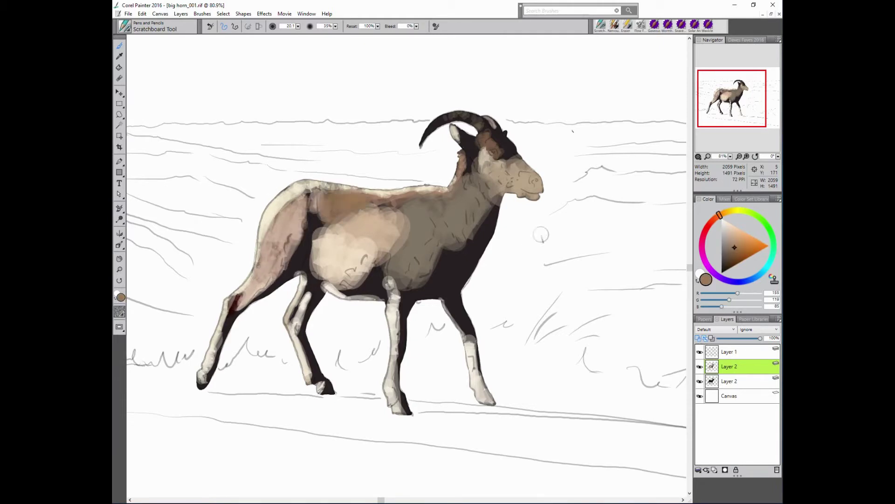
left_click(446, 206, "alt")
left_click_drag(449, 207, 457, 240)
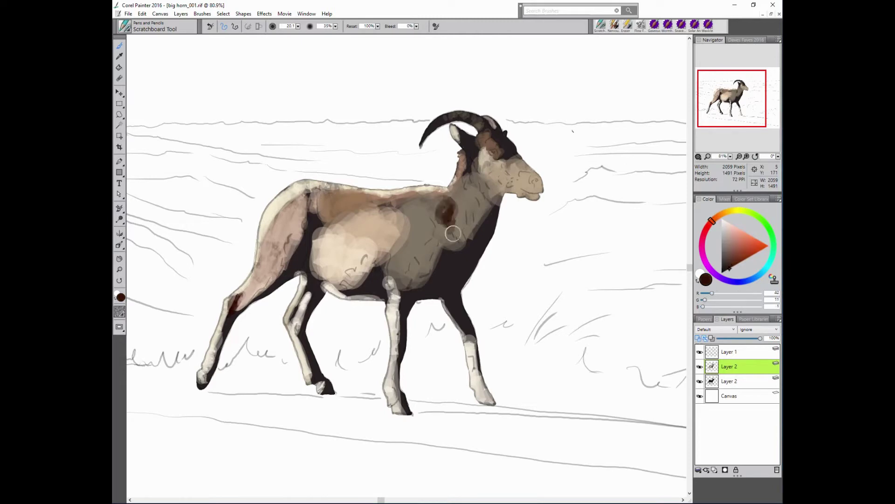
left_click(471, 252, "alt")
mouse_move(436, 203)
left_mouse_down()
mouse_move(462, 248)
mouse_move(444, 239)
mouse_move(466, 251)
mouse_move(466, 224)
mouse_move(487, 189)
mouse_move(520, 203)
left_mouse_up()
left_click(489, 186, "alt")
left_click(494, 186, "alt")
- Darken the forehead and eyes near-black and paint greyish brown behind the head
left_click(537, 169, "alt")
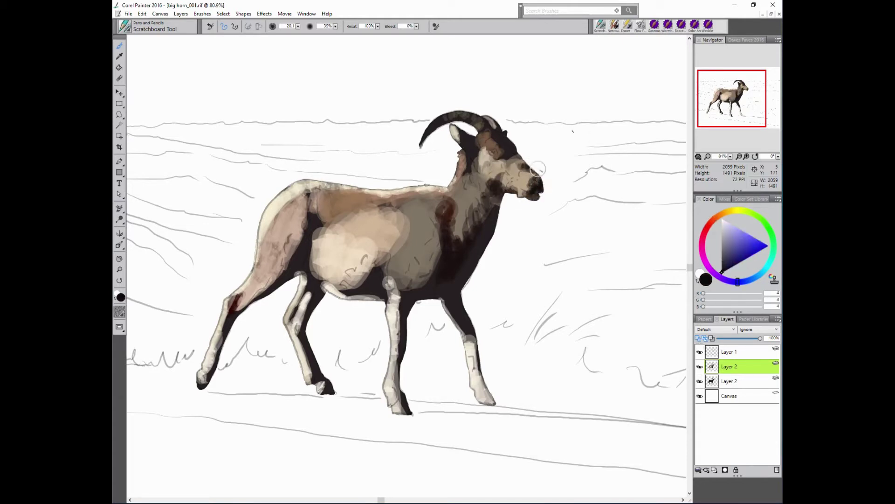
left_click(515, 168, "alt")
left_click_drag(523, 161, 506, 173)
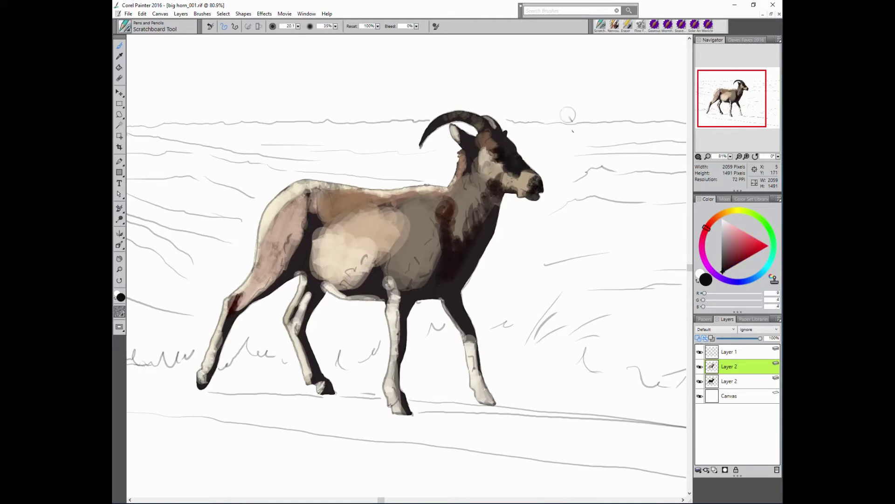
left_click(560, 142, "alt")
left_click(512, 145, "alt")
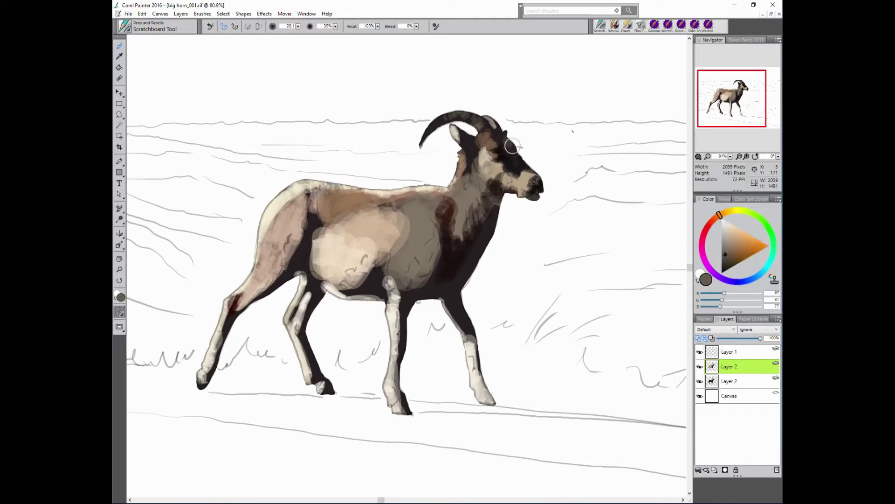
left_click_drag(508, 138, 491, 151)
- Try tan and cream shades, then brush brown fur strokes along the side and flank
left_click(487, 131, "alt")
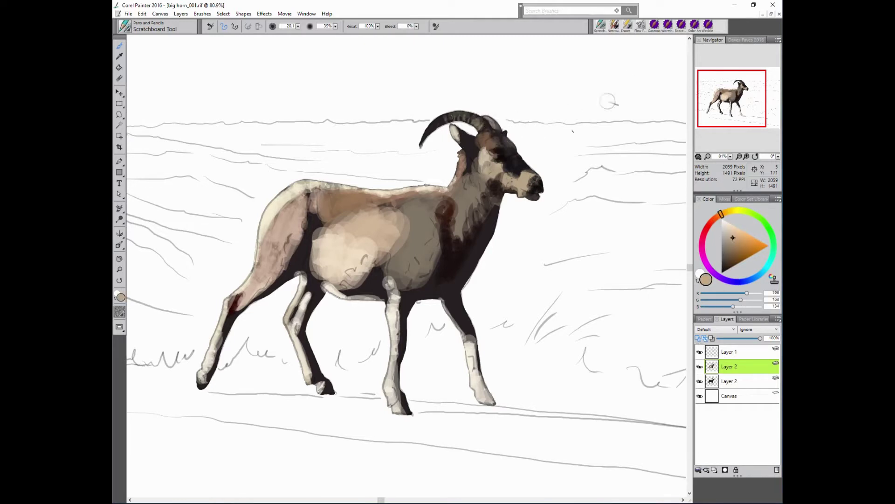
left_click(459, 154, "alt")
left_click(510, 158, "alt")
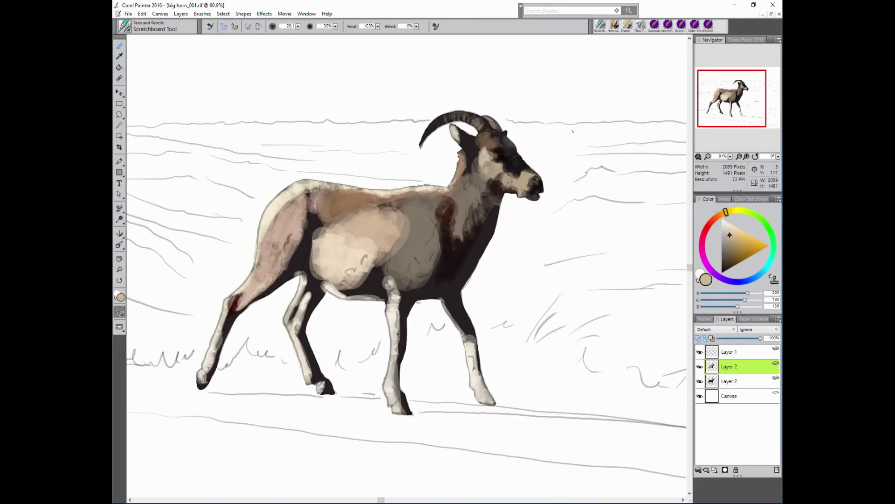
left_click(427, 181, "alt")
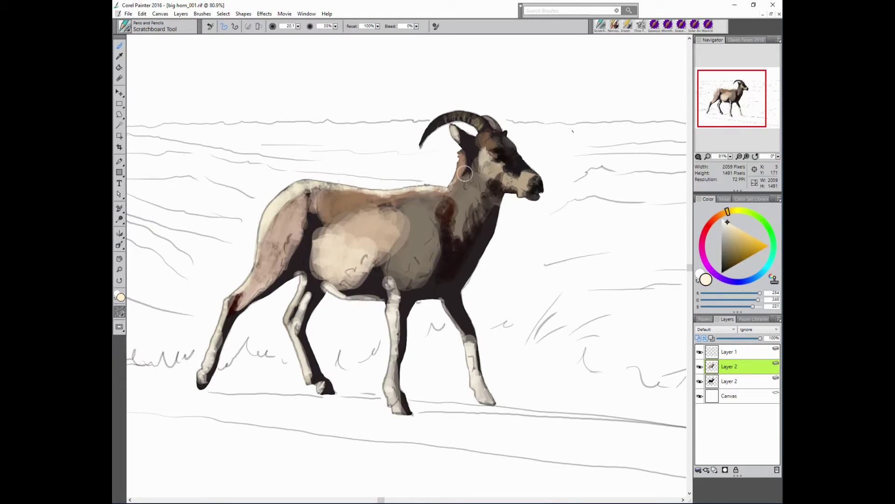
left_click(448, 205, "alt")
mouse_move(361, 233)
left_mouse_down()
mouse_move(406, 224)
mouse_move(355, 261)
mouse_move(332, 261)
mouse_move(338, 279)
left_mouse_up()
left_click(462, 244, "alt")
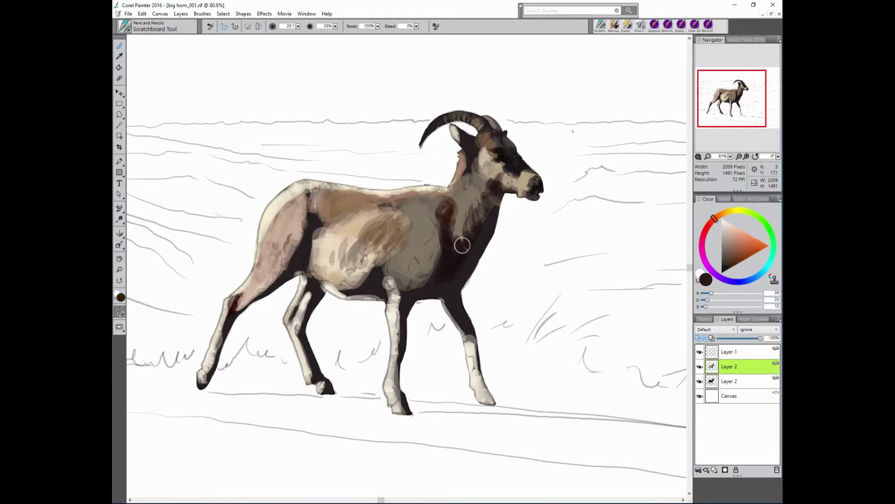
mouse_move(373, 257)
left_mouse_down()
mouse_move(340, 282)
mouse_move(341, 294)
left_mouse_up()
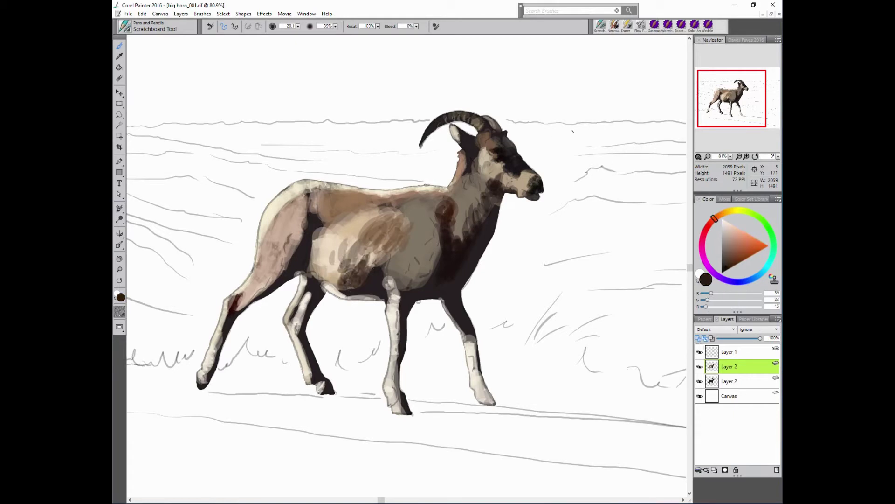
- Paint darker brown fur strokes across the belly
left_click(378, 254, "alt")
left_click_drag(387, 244, 369, 280)
left_click(396, 247, "alt")
left_click_drag(392, 234, 369, 275)
left_click(376, 247, "alt")
- Sample belly tans and browns and touch up the front leg with light strokes
left_click(383, 262, "alt")
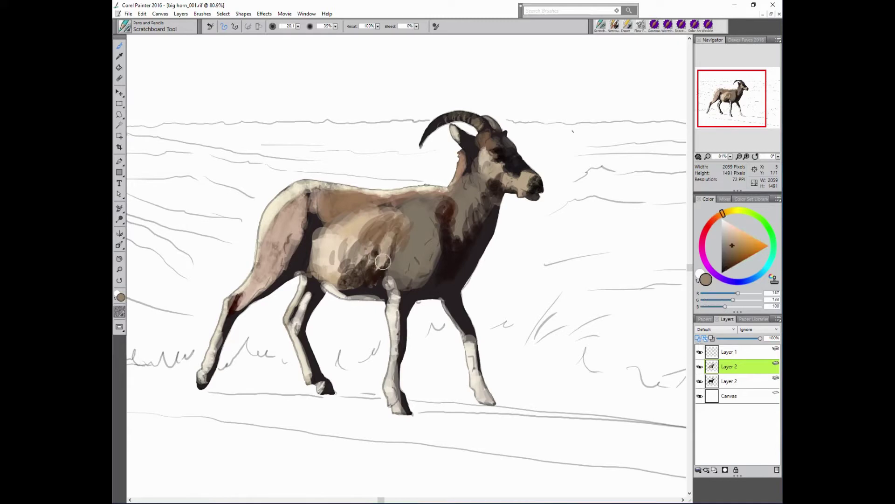
left_click(386, 277, "alt")
left_click(407, 268, "alt")
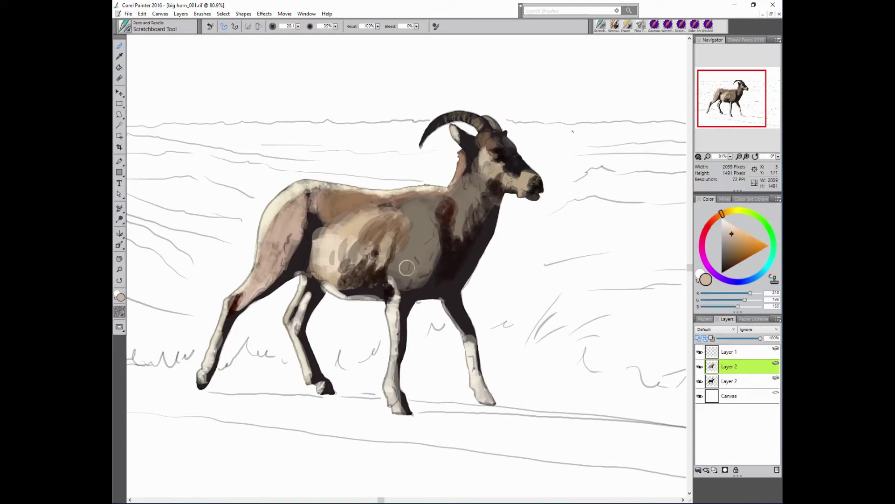
left_click(314, 285, "alt")
left_click(309, 292, "alt")
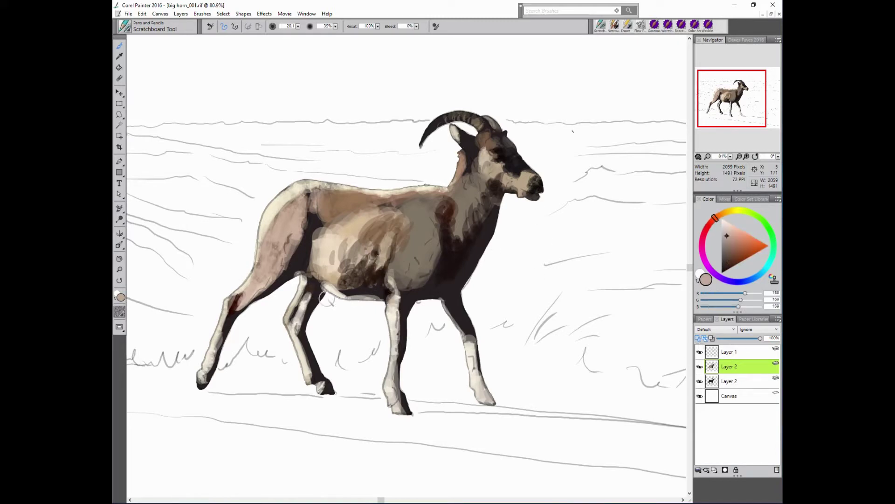
left_click_drag(308, 294, 299, 322)
left_click(299, 324, "alt")
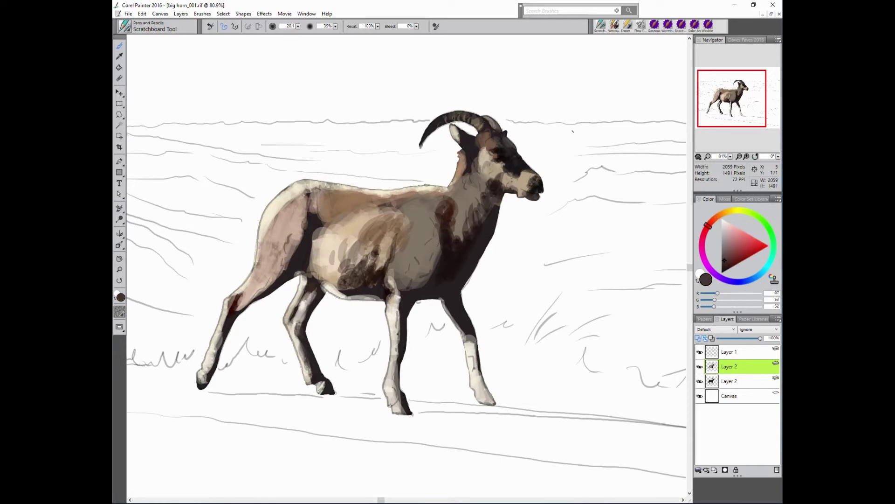
left_click(353, 295, "alt")
- With a smaller brush, sample horn browns and near-black and thicken the darker horn tip
scroll(570, 263, "up", 3)
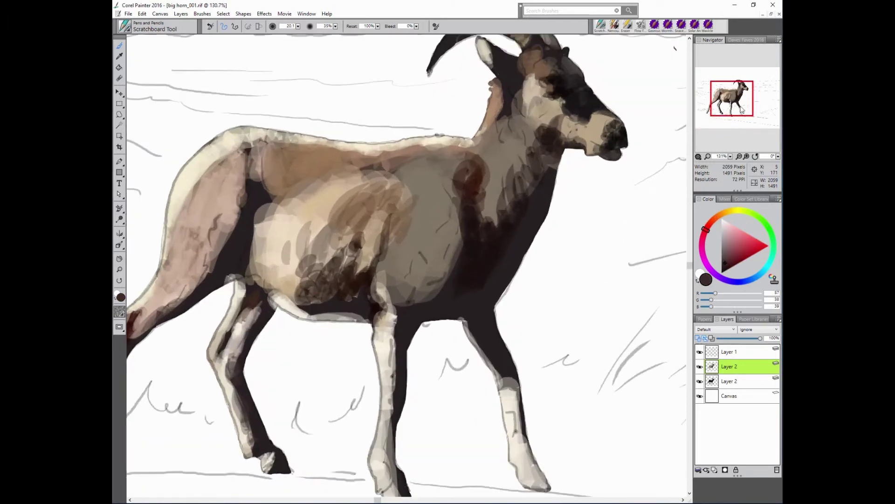
left_click(413, 113, "alt")
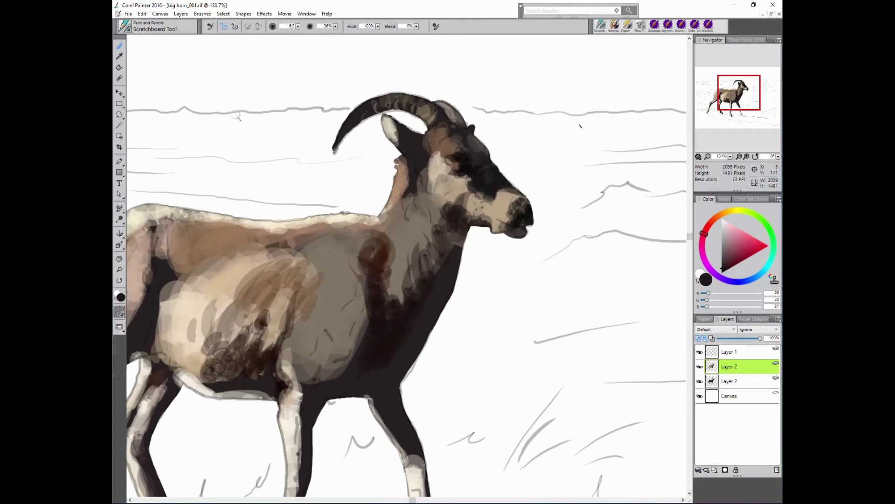
left_click(410, 100, "alt")
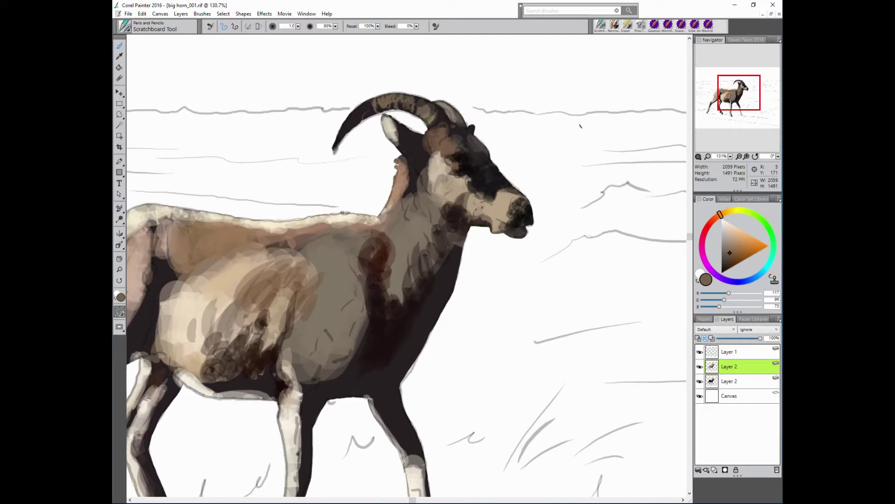
left_click(459, 142, "alt")
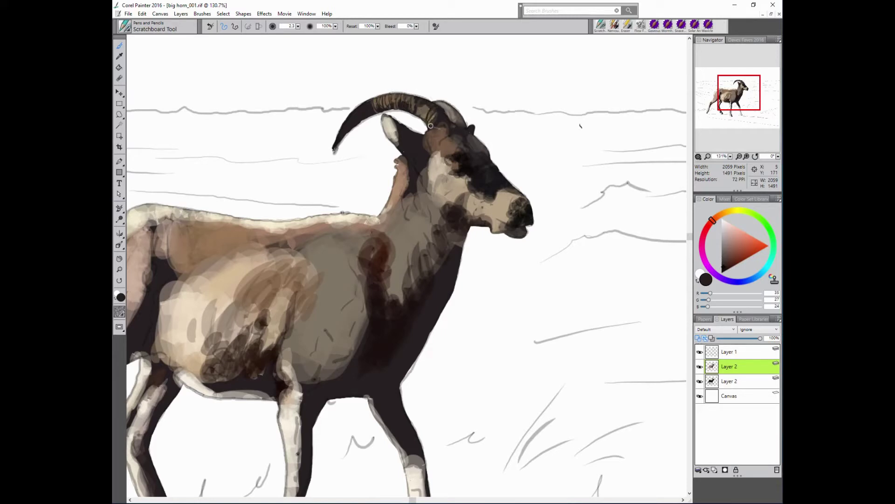
left_click(420, 100, "alt")
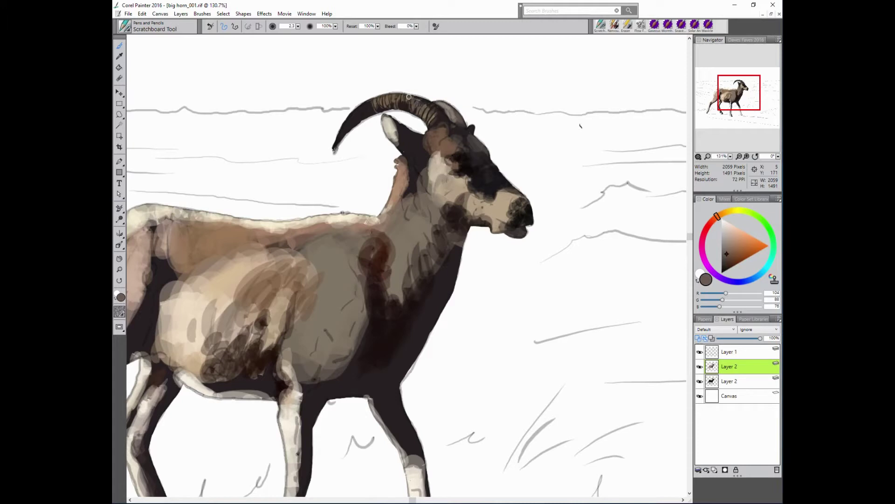
left_click(443, 109, "alt")
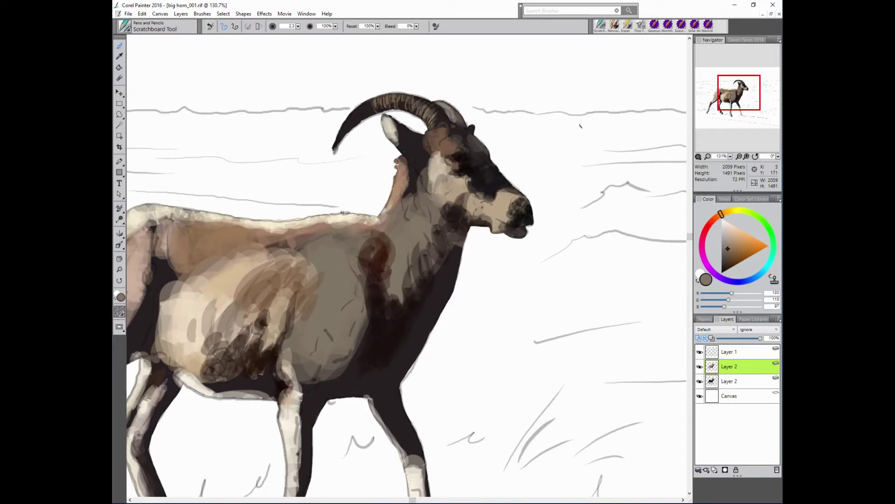
left_click(396, 104, "alt")
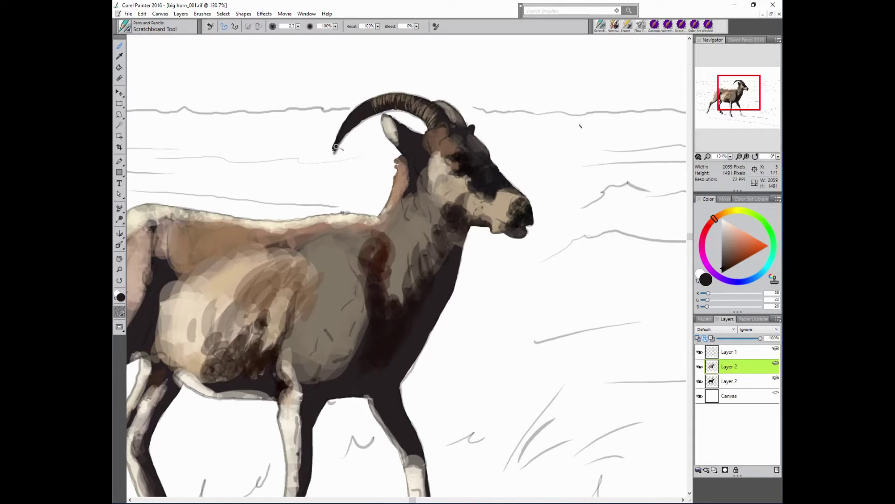
left_click_drag(336, 148, 340, 140)
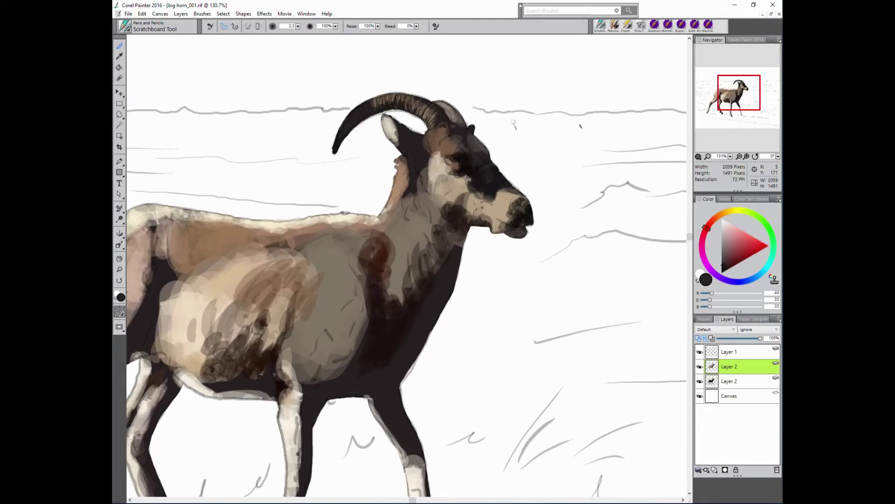
left_click(393, 120, "alt")
left_click(327, 107, "alt")
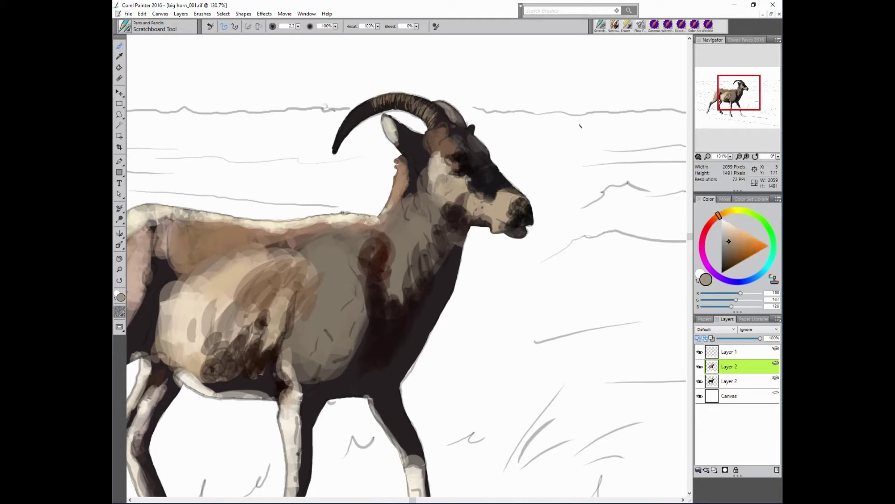
left_click(395, 122, "alt")
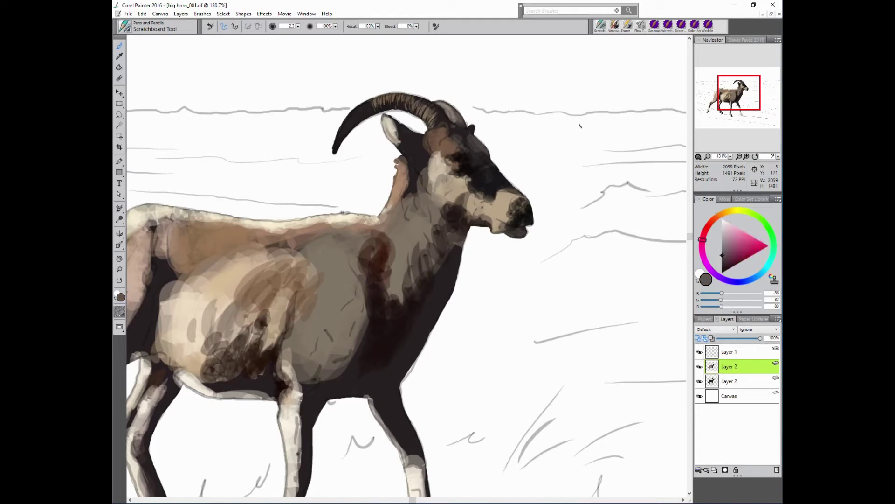
- Enlarge the brush slightly and add dark strokes on the ram's ear
key("bracketright")
mouse_move(386, 115)
left_mouse_down()
mouse_move(399, 122)
mouse_move(407, 151)
left_mouse_up()
left_click(389, 128, "alt")
left_click(424, 99, "alt")
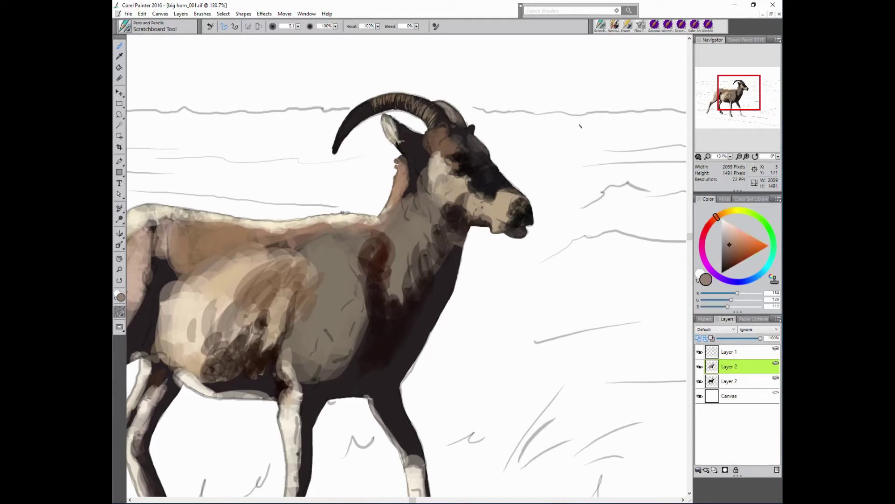
- Paint light beige fur strokes down the ram's neck
left_click(405, 153, "alt")
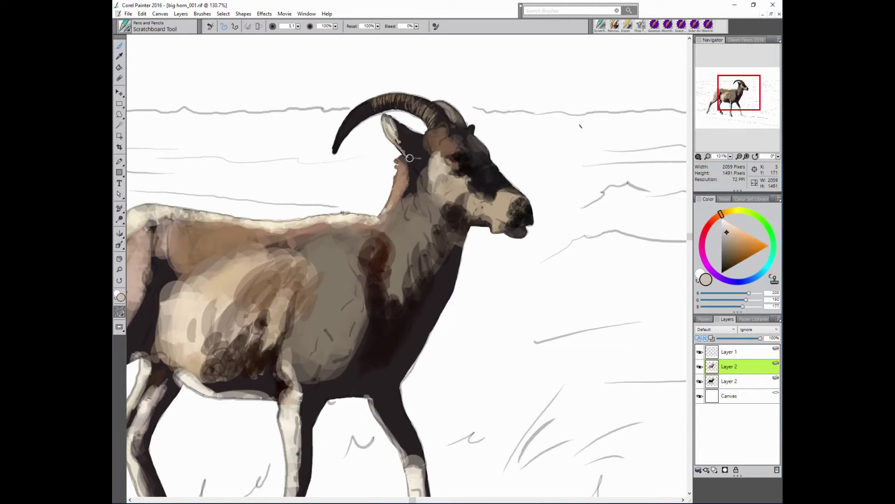
left_click(414, 167, "alt")
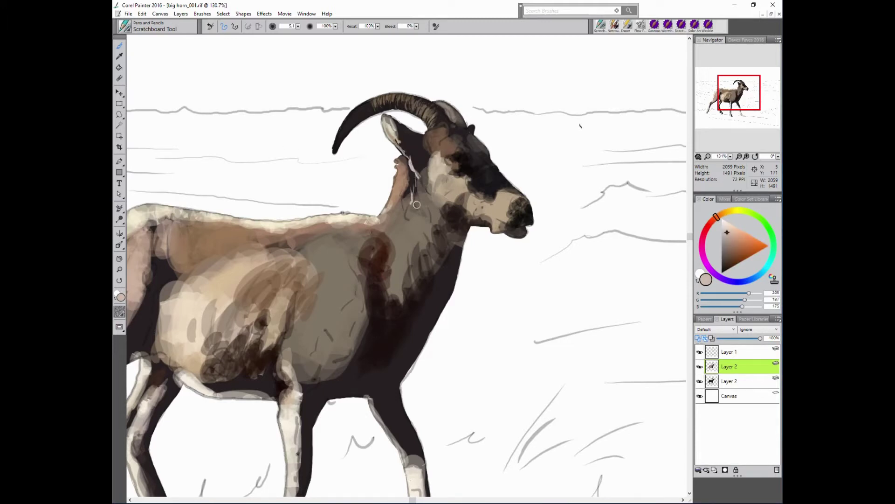
left_click_drag(414, 199, 406, 219)
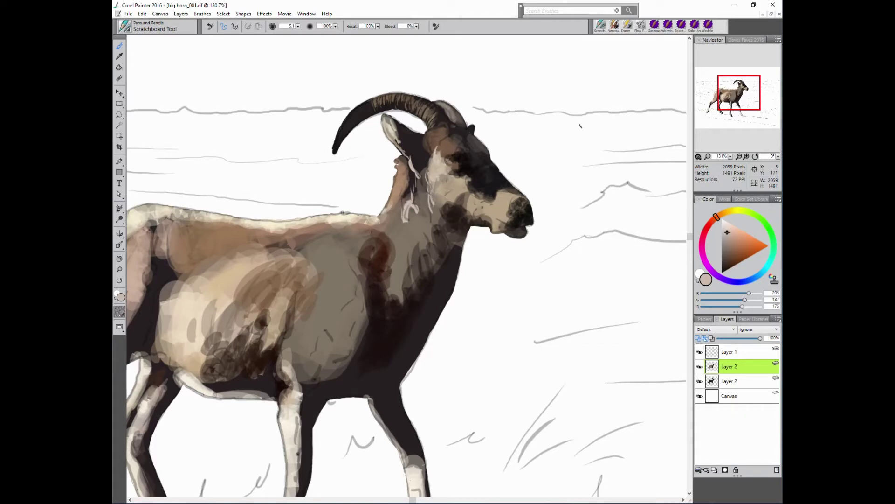
- Sample head colours and darken the horn tip with near-black strokes
left_click(434, 143, "alt")
left_click(447, 131, "alt")
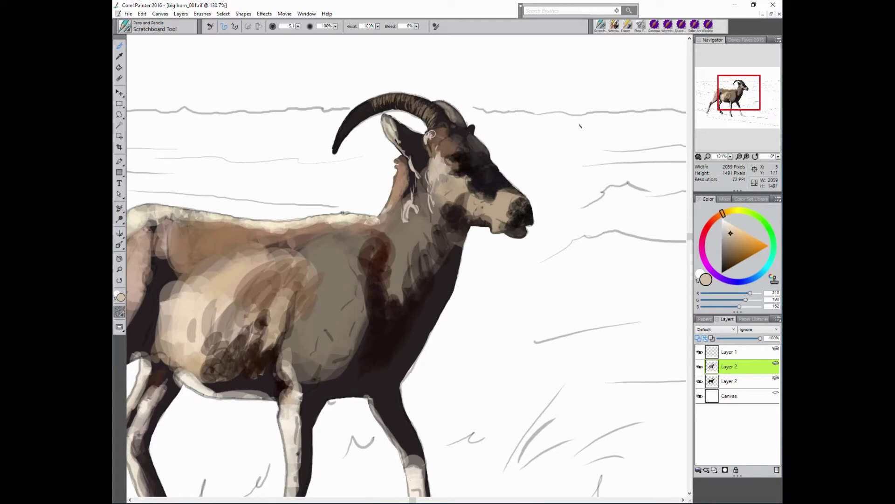
left_click(460, 107, "alt")
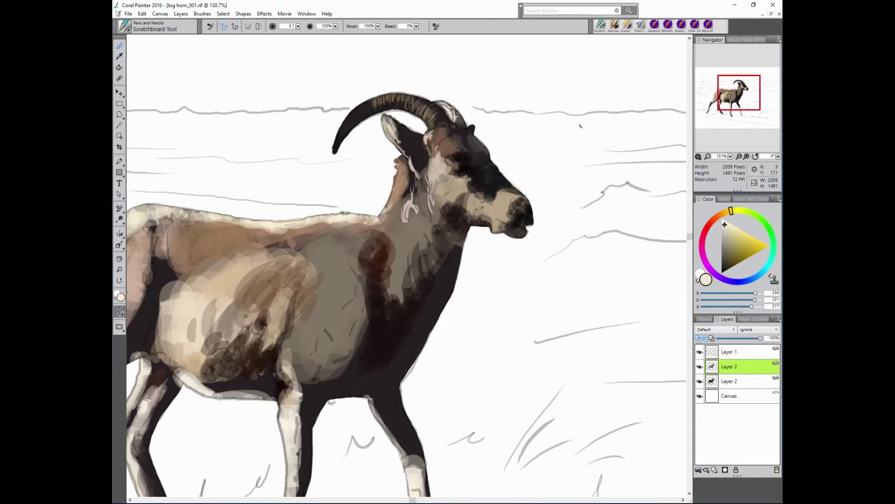
left_click(471, 117, "alt")
left_click(451, 122, "alt")
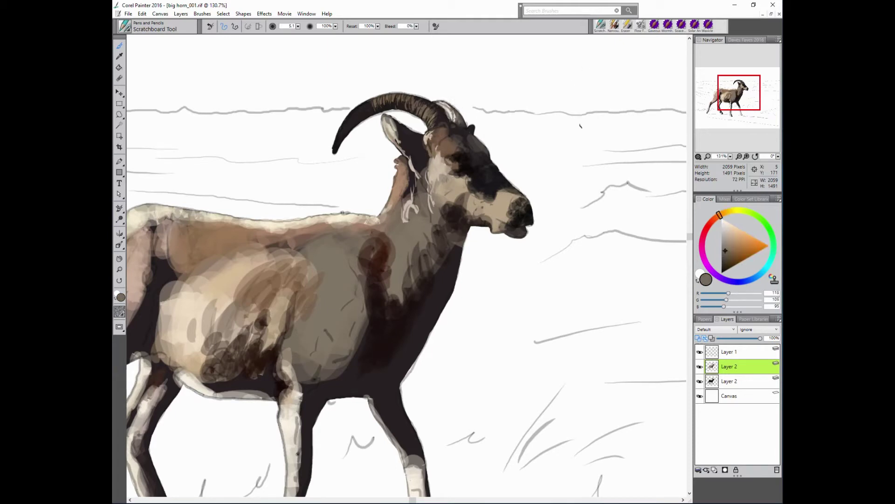
left_click(464, 119, "alt")
left_click_drag(466, 122, 448, 101)
- Darken the top of the ram's head with near-black and dark grey tones
left_click(471, 128, "alt")
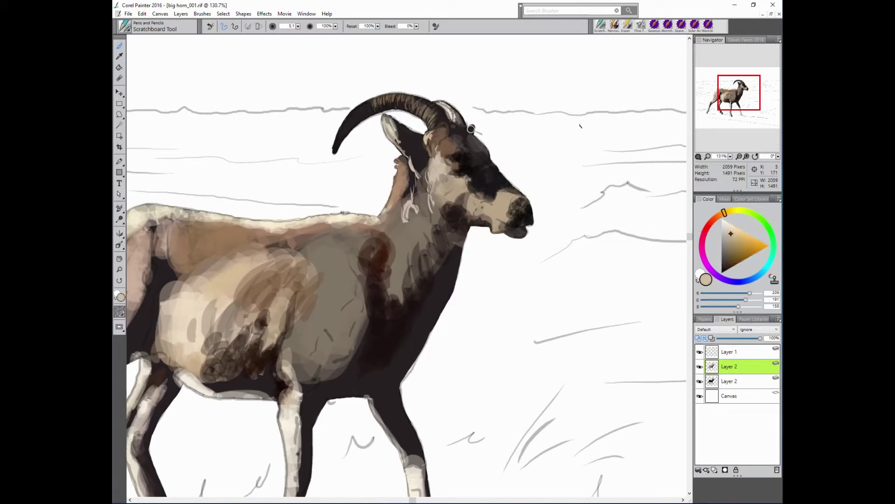
left_click(471, 128, "alt")
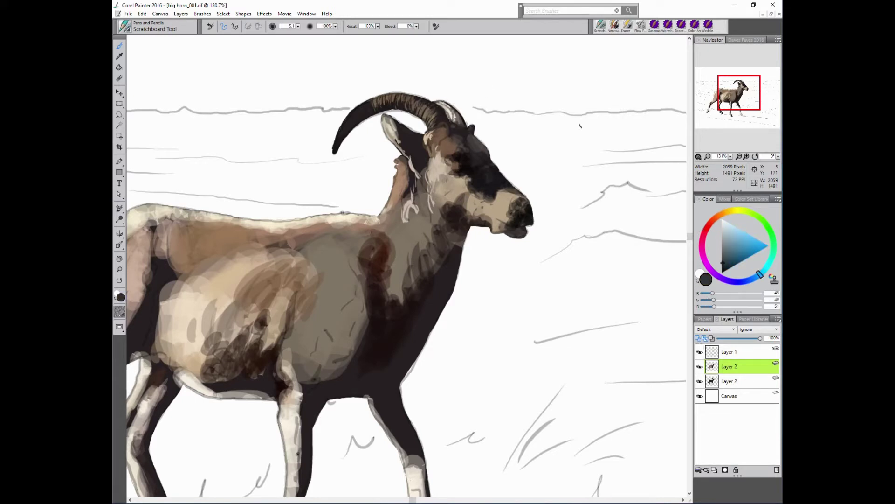
left_click(472, 126, "alt")
left_click(472, 127, "alt")
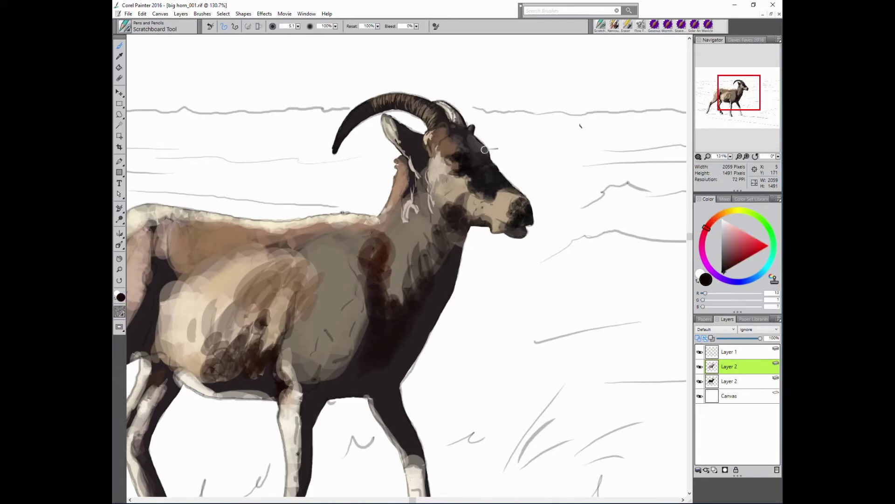
left_click(484, 143, "alt")
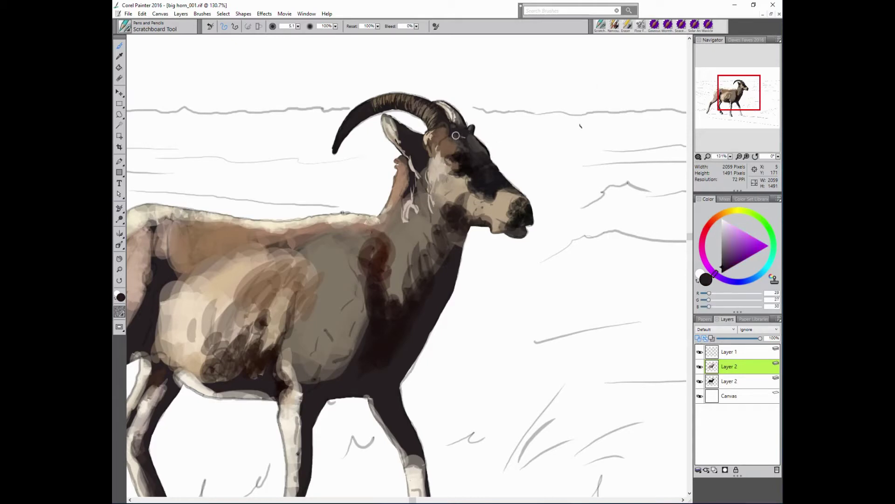
left_click(491, 164, "alt")
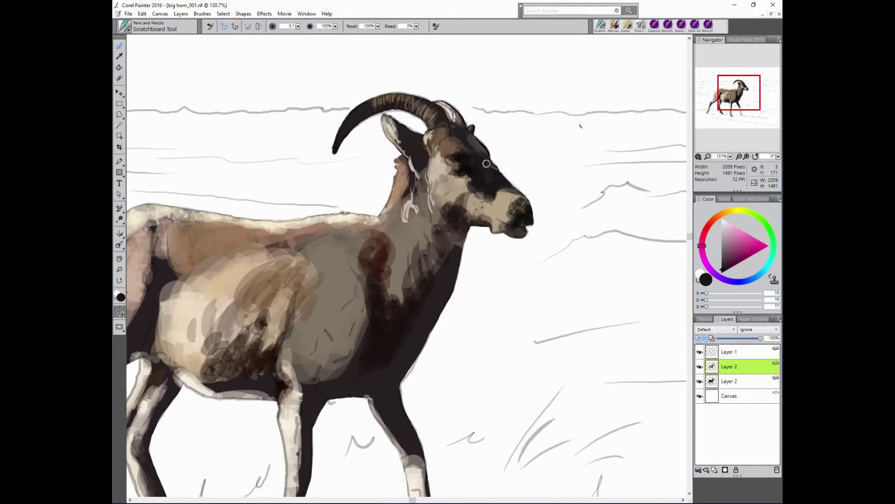
left_click(476, 145, "alt")
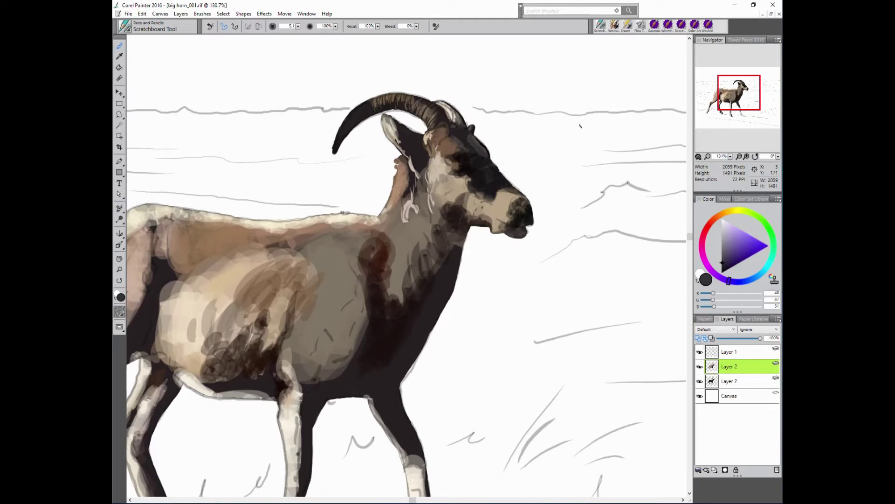
left_click(490, 150, "alt")
left_click(508, 139, "alt")
left_click(466, 150, "alt")
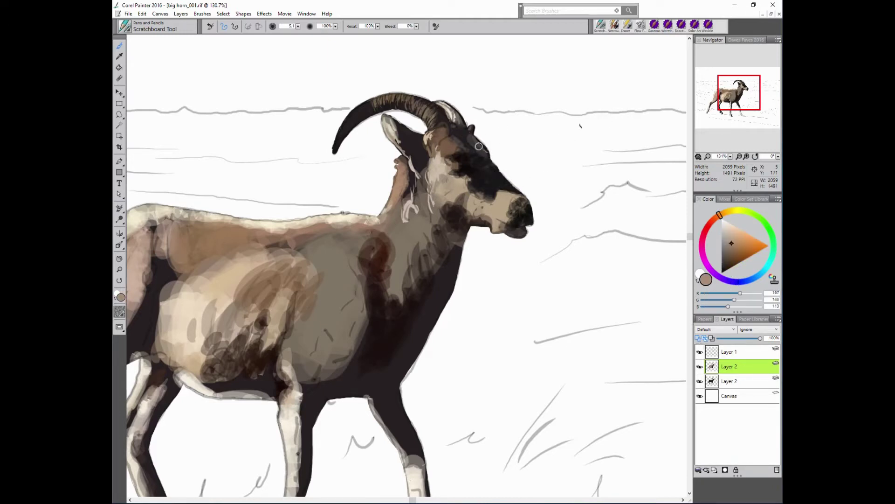
- Zoom in, paint light tan strokes beside the eye and paint the dark eye
scroll(479, 172, "up", 3)
mouse_move(456, 173)
left_mouse_down()
mouse_move(448, 191)
mouse_move(438, 187)
left_mouse_up()
left_click(471, 176, "alt")
left_click(485, 206, "alt")
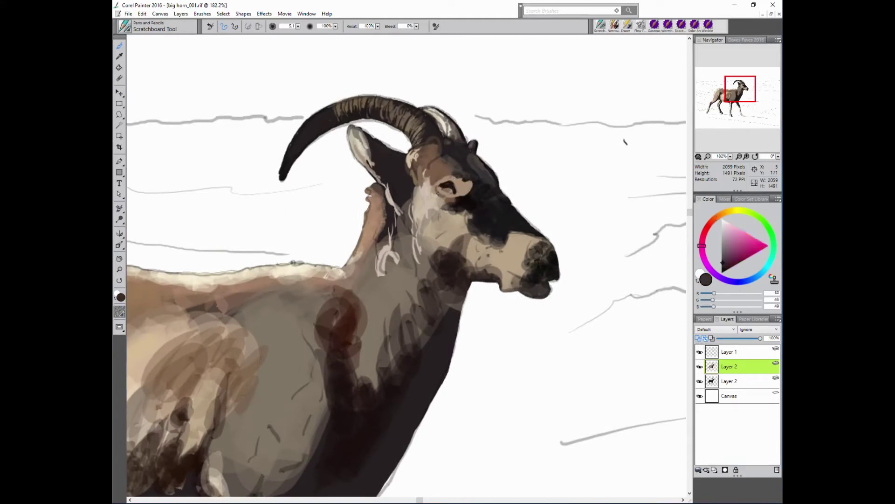
left_click(451, 181, "alt")
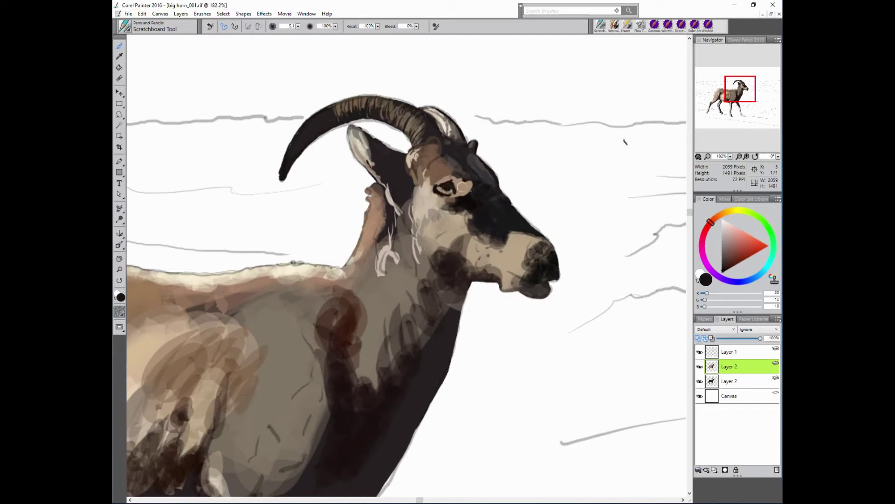
- Sample tans and near-black from the face and outline the eye with dark strokes
left_click(450, 177, "alt")
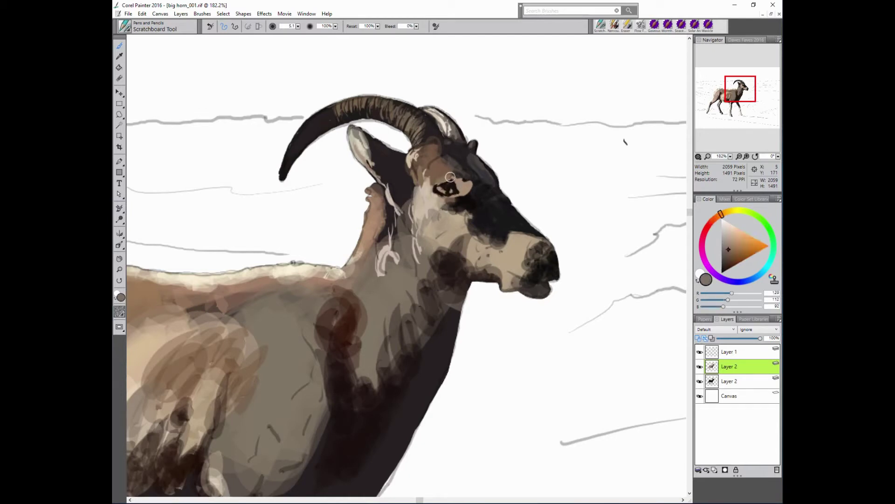
left_click(476, 153, "alt")
left_click(449, 166, "alt")
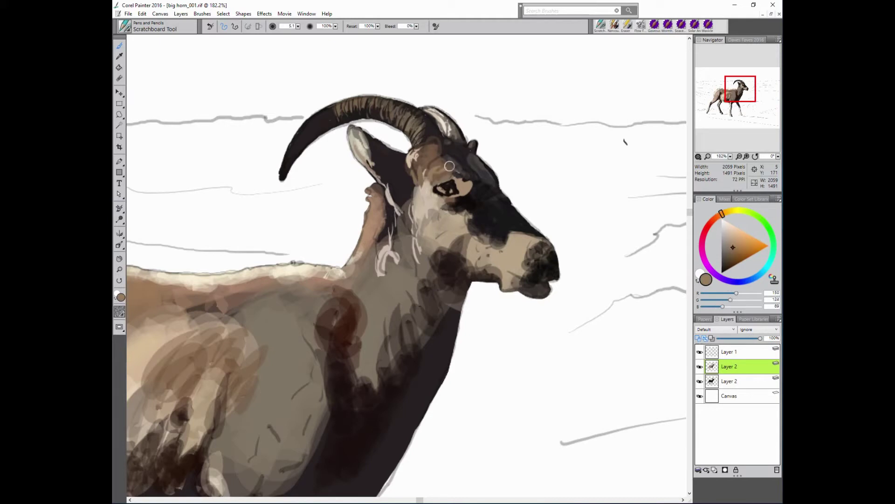
left_click(440, 162, "alt")
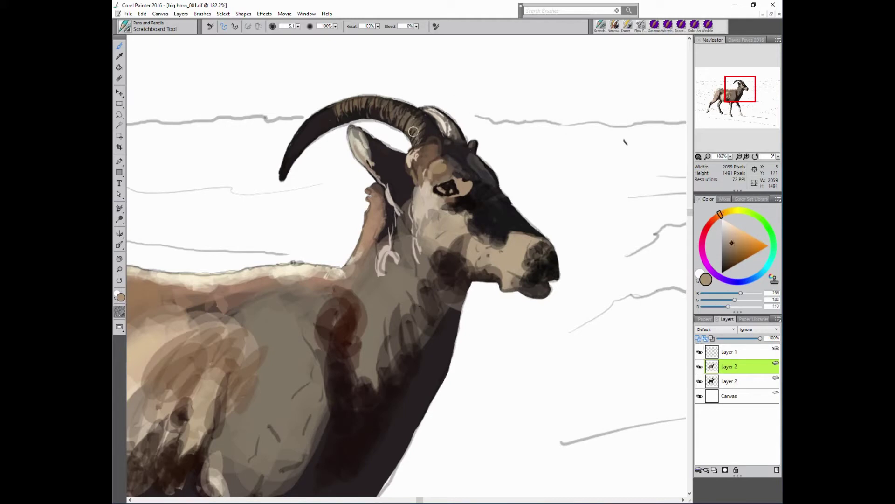
left_click(459, 169, "alt")
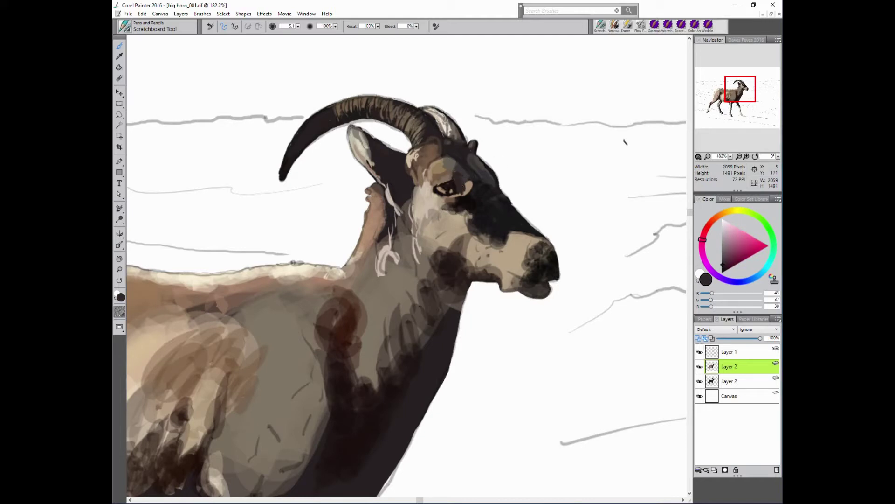
left_click(464, 198, "alt")
mouse_move(448, 195)
left_mouse_down()
mouse_move(460, 209)
mouse_move(468, 203)
left_mouse_up()
left_click(467, 194, "alt")
- Pick brown and tan shades and scratch light fur strokes onto the cheek
left_click(460, 171, "alt")
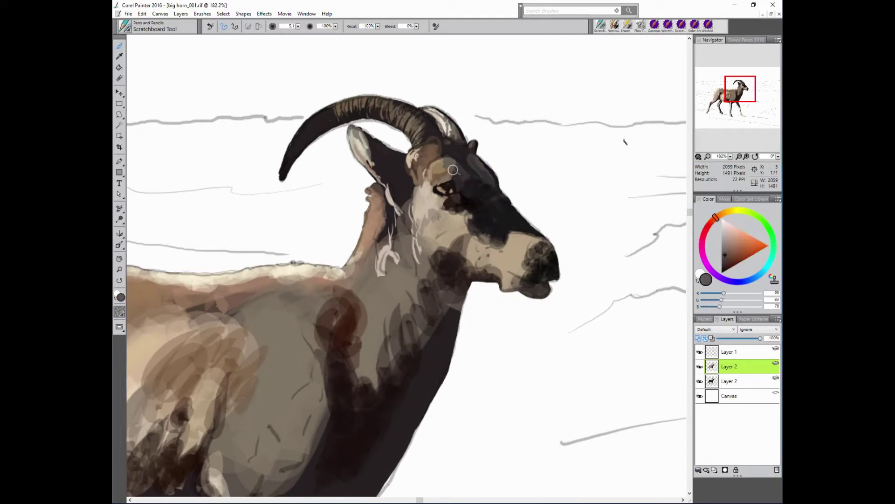
left_click(444, 188, "alt")
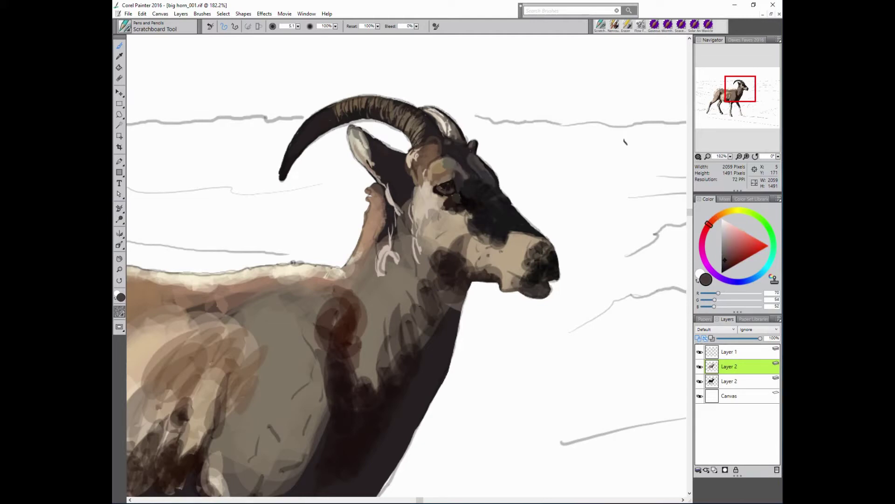
left_click(442, 186, "alt")
left_click(726, 267)
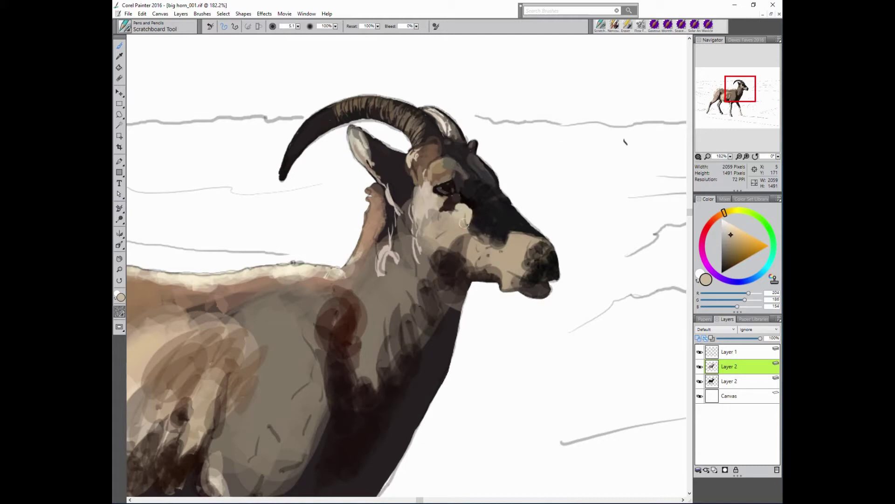
left_click(464, 209, "alt")
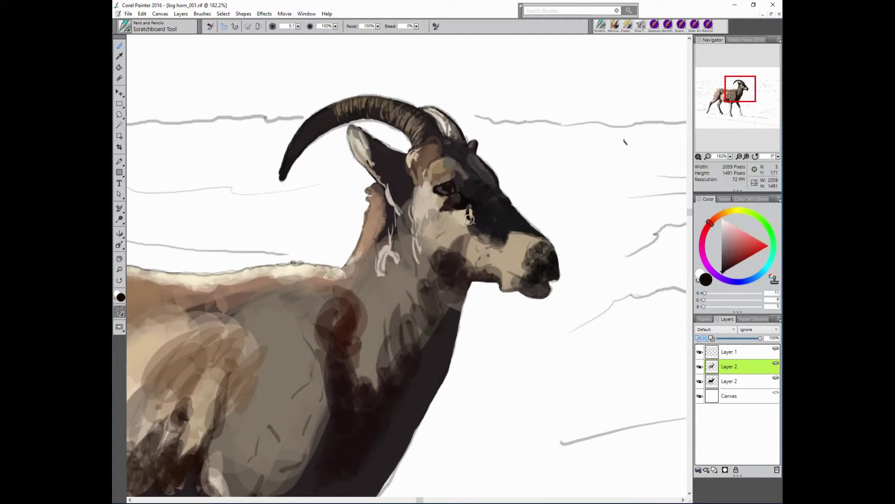
left_click(465, 208, "alt")
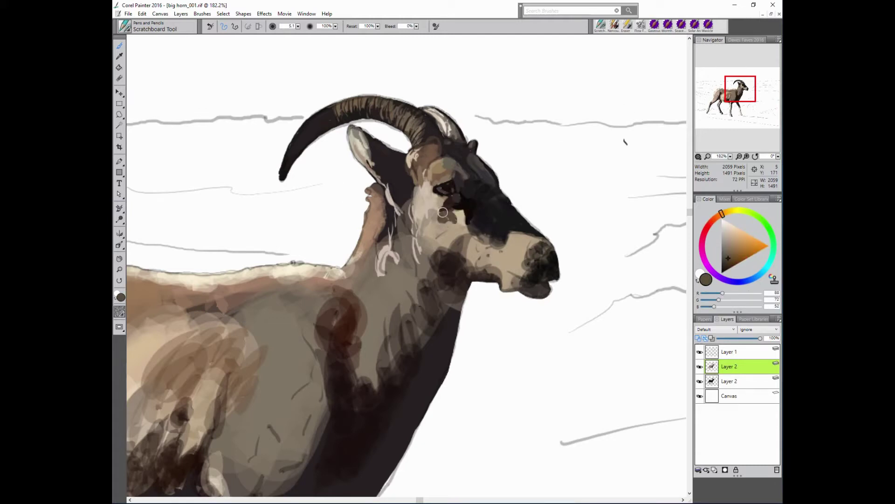
left_click(452, 215, "alt")
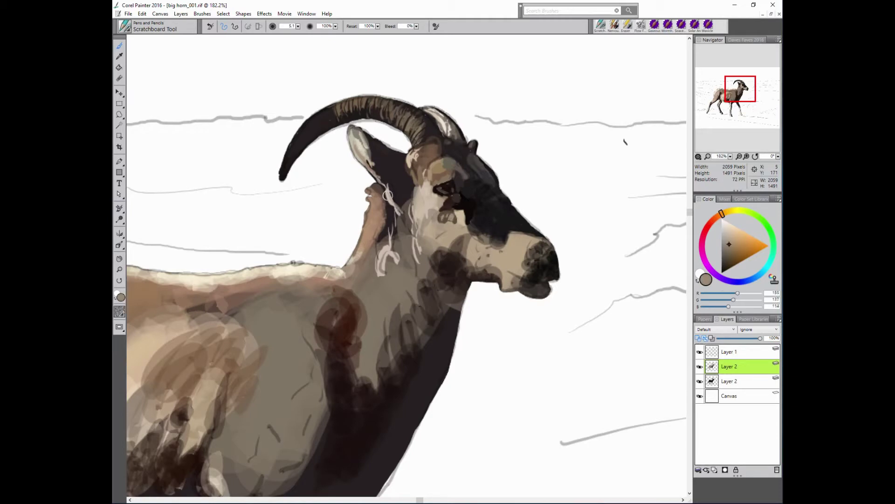
left_click(453, 222, "alt")
left_click_drag(453, 224, 442, 242)
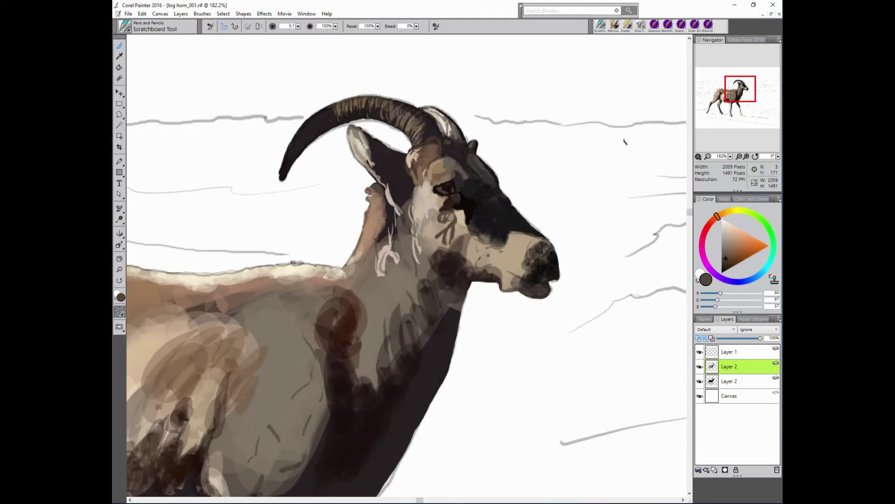
left_click(442, 242, "alt")
left_click(440, 234, "alt")
left_click(449, 245, "alt")
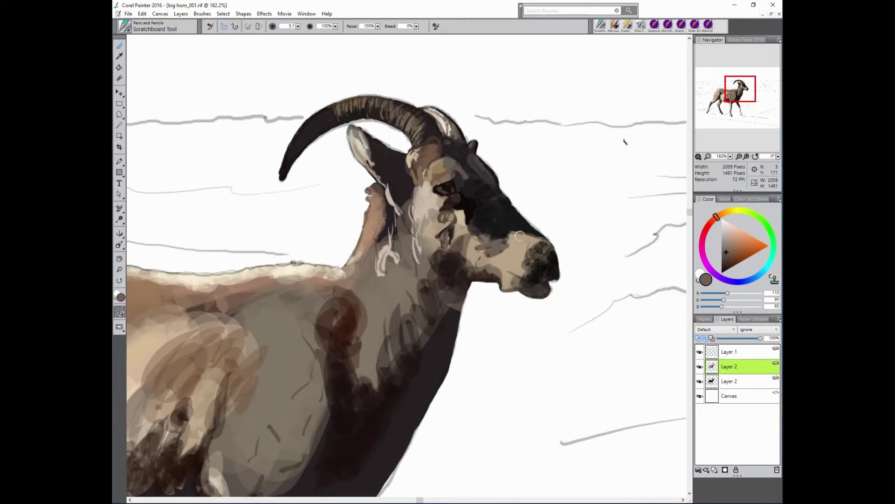
- Add cream highlights to the muzzle and repaint the nose in near-black tones
left_click(554, 232, "alt")
left_click_drag(511, 240, 499, 275)
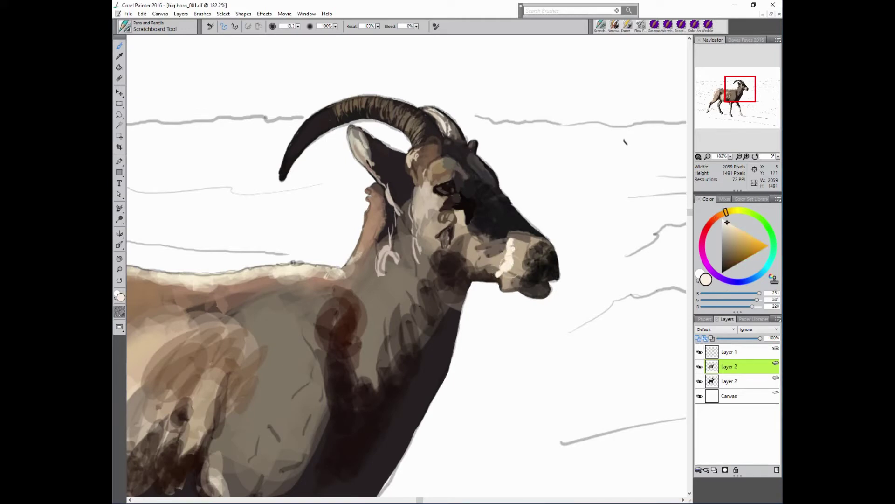
left_click(550, 240, "alt")
left_click_drag(541, 235, 523, 261)
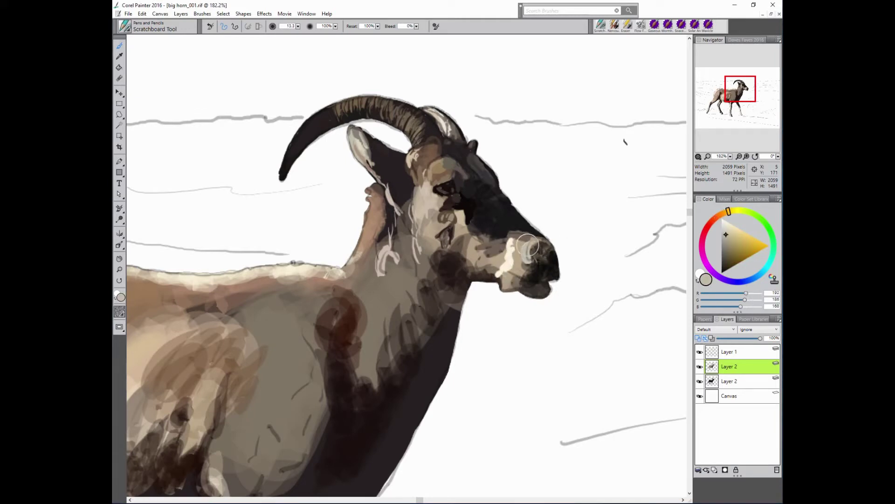
left_click(541, 234, "alt")
left_click(532, 261, "alt")
mouse_move(545, 228)
left_mouse_down()
mouse_move(513, 275)
mouse_move(546, 246)
mouse_move(541, 263)
left_mouse_up()
left_click(545, 240, "alt")
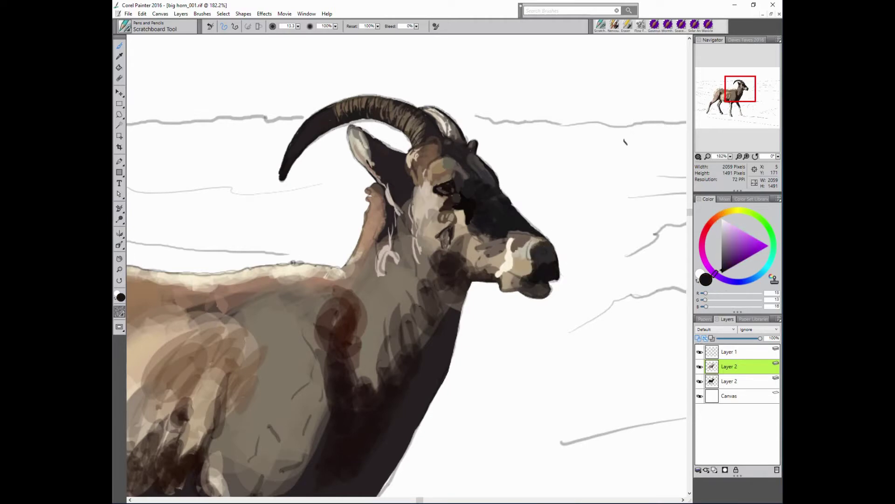
left_click(519, 276, "alt")
- Paint off-white strokes on the chin and lower lip and touch up the nose in brown
left_click(511, 247, "alt")
left_click_drag(513, 275, 504, 289)
left_click(522, 266, "alt")
left_click_drag(537, 247, 532, 271)
left_click(528, 237, "alt")
- Paint near-black and grey-brown strokes below the eye with light tan highlights
left_click(518, 241, "alt")
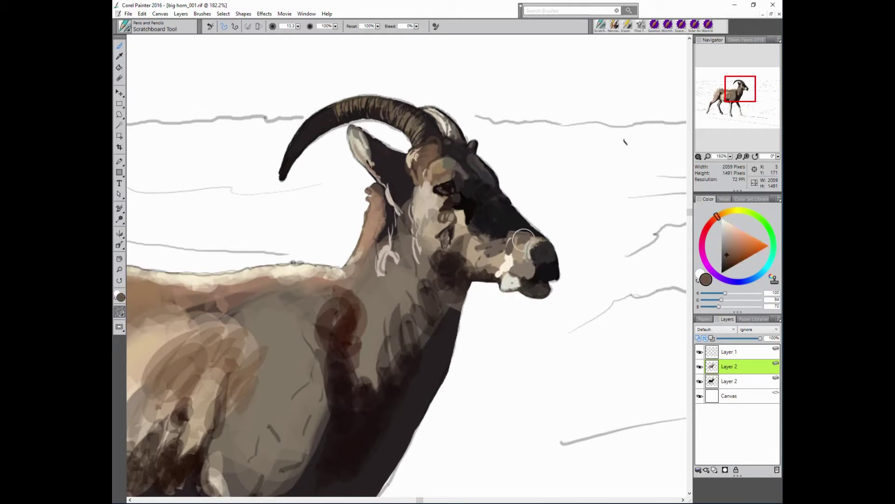
left_click(499, 238, "alt")
mouse_move(506, 243)
left_mouse_down()
mouse_move(480, 243)
mouse_move(467, 205)
mouse_move(448, 238)
mouse_move(458, 241)
mouse_move(450, 269)
mouse_move(458, 255)
mouse_move(508, 240)
mouse_move(485, 247)
mouse_move(513, 252)
mouse_move(481, 249)
left_mouse_up()
left_click(480, 184, "alt")
left_click(464, 223, "alt")
left_click(466, 236, "alt")
left_click(482, 242, "alt")
left_click(489, 243, "alt")
- Cover the light grey patch on the nose with near-black paint
left_click(516, 233, "alt")
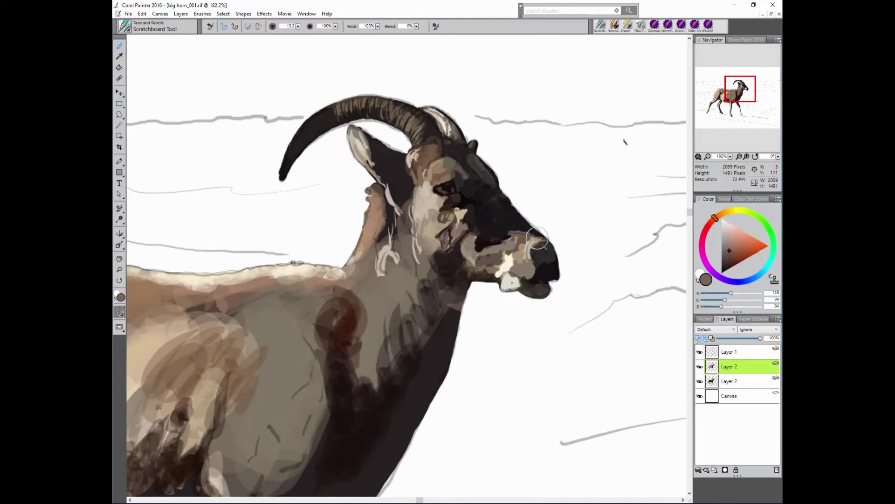
left_click(528, 255, "alt")
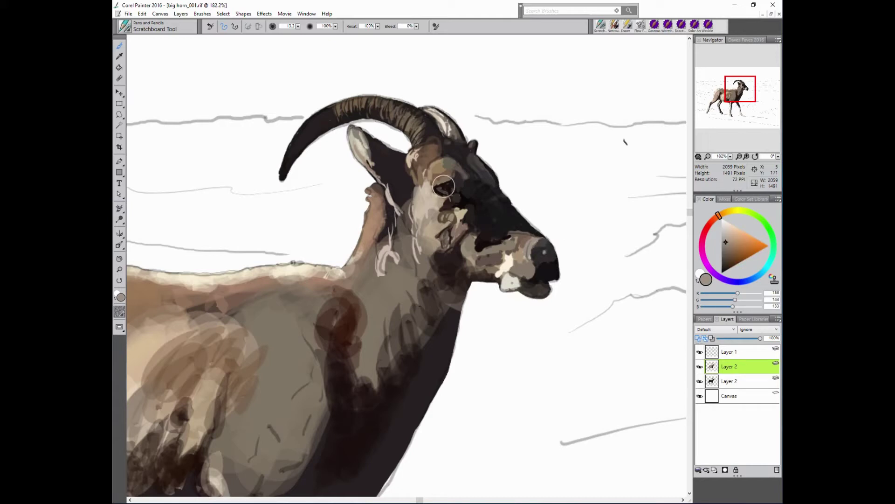
mouse_move(545, 251)
left_mouse_down()
mouse_move(513, 266)
mouse_move(545, 279)
left_mouse_up()
left_click(463, 250, "alt")
- Add a light grey dab near the sheep's mouth
left_click(544, 277, "alt")
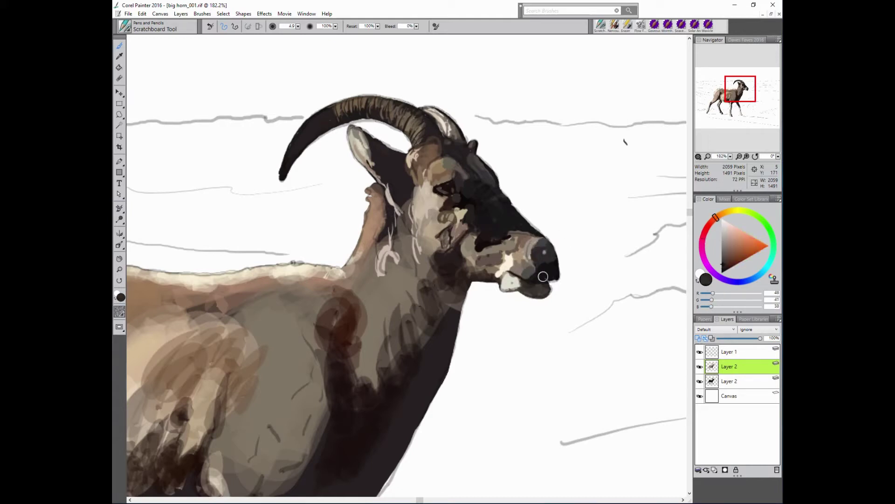
left_click(499, 279, "alt")
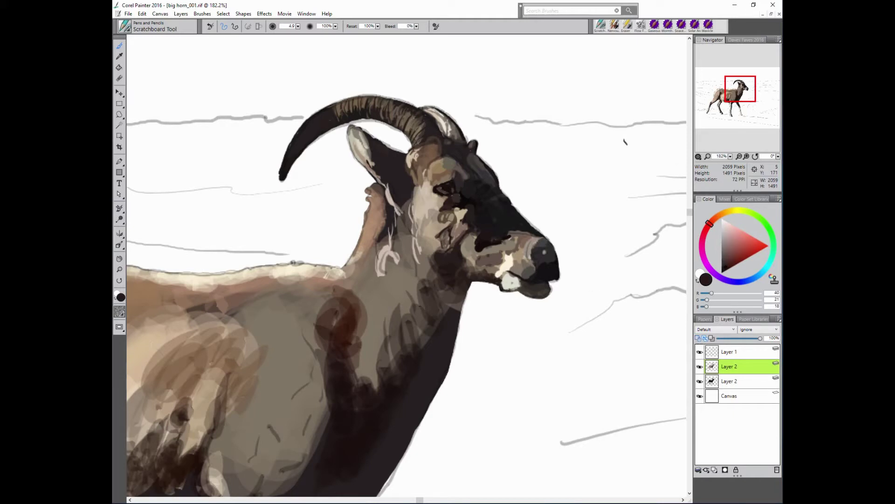
left_click(538, 283, "alt")
left_click_drag(504, 282, 518, 277)
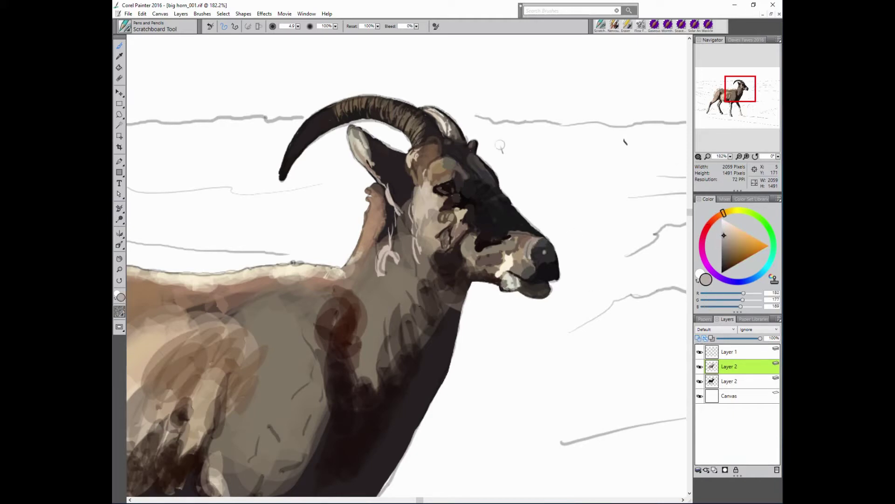
- Choose a near-black brown and paint dark strokes down the front of the neck
left_click(522, 283, "alt")
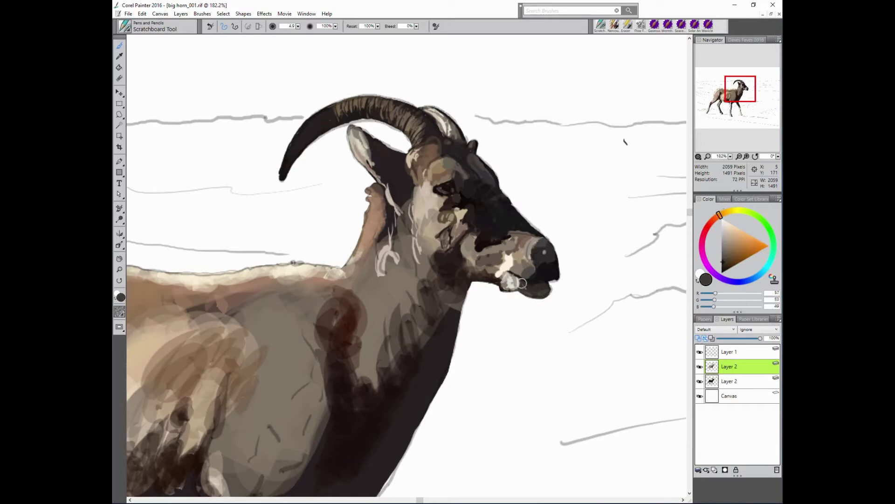
left_click(532, 260, "alt")
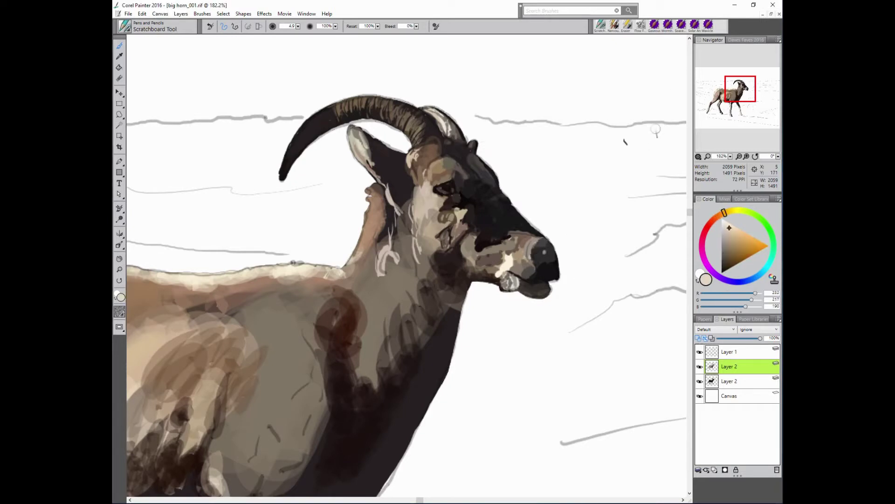
left_click(536, 234, "alt")
left_click(525, 208, "alt")
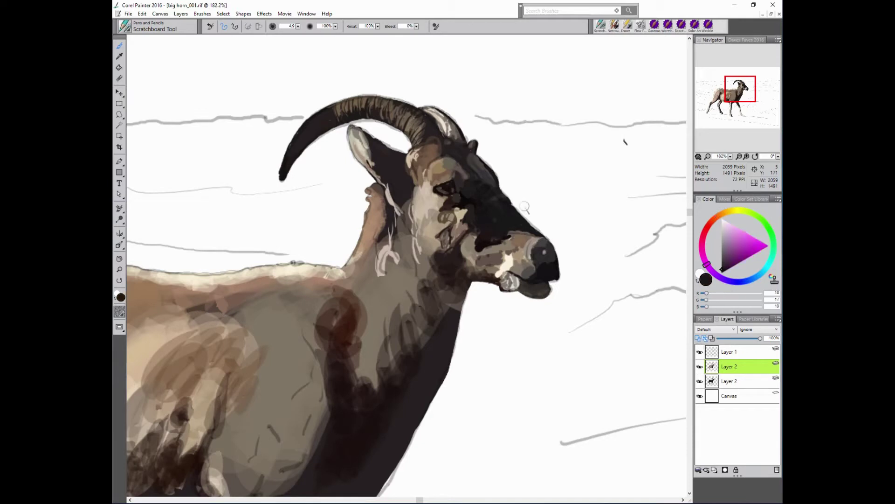
left_click(464, 223, "alt")
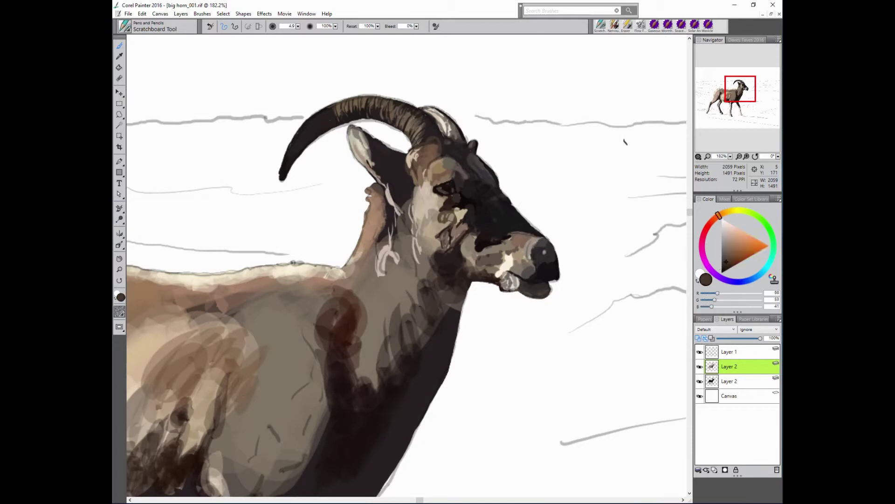
left_click(420, 299, "alt")
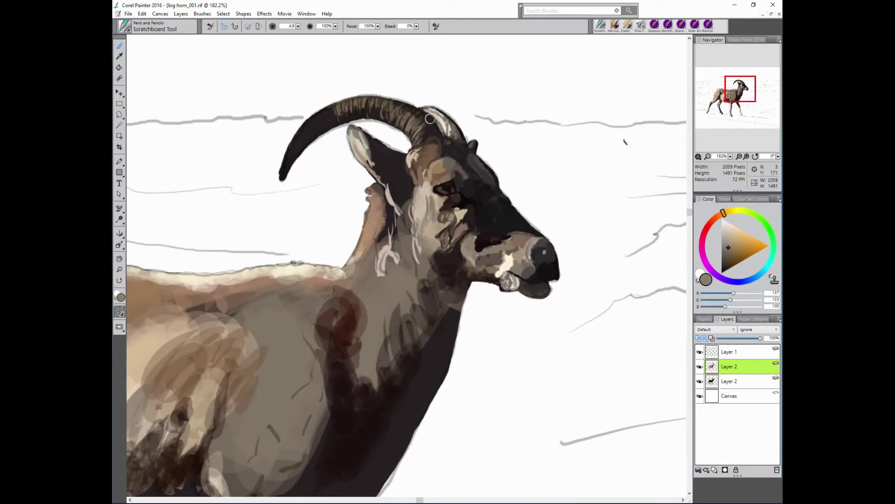
left_click(460, 214, "alt")
left_click(448, 227, "alt")
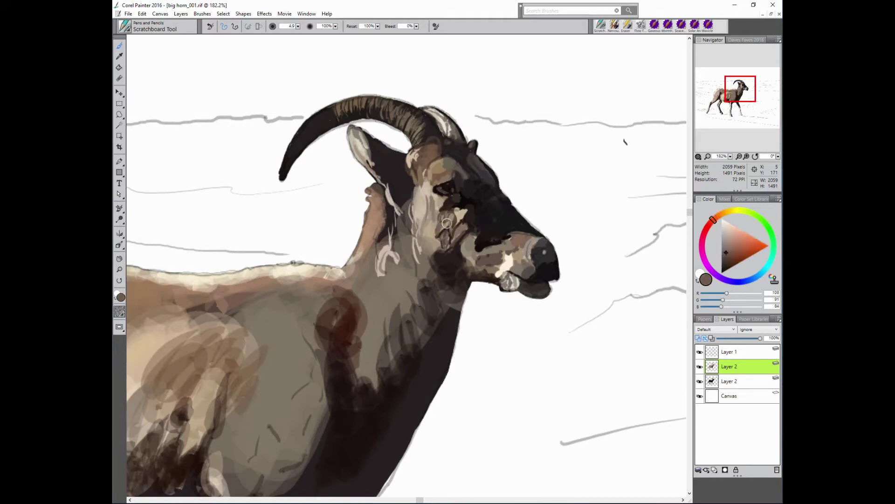
left_click(426, 228, "alt")
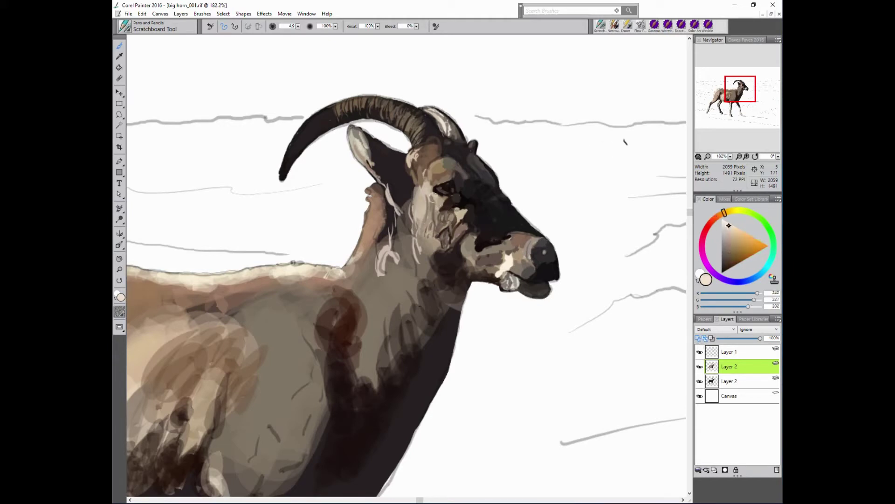
left_click(422, 224, "alt")
left_click(405, 195, "alt")
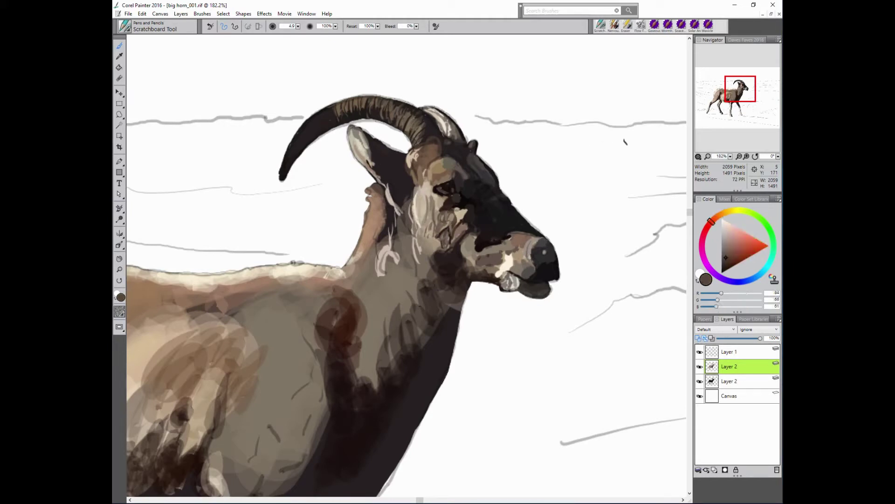
left_click_drag(405, 198, 417, 264)
- Select dark brown, reddish brown and tan shades for the neck and shoulder fur
left_click(402, 229, "alt")
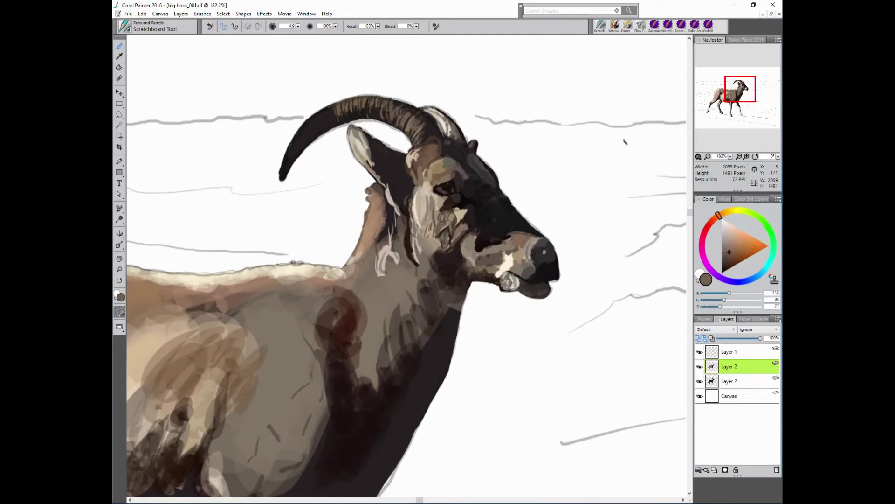
left_click(389, 263, "alt")
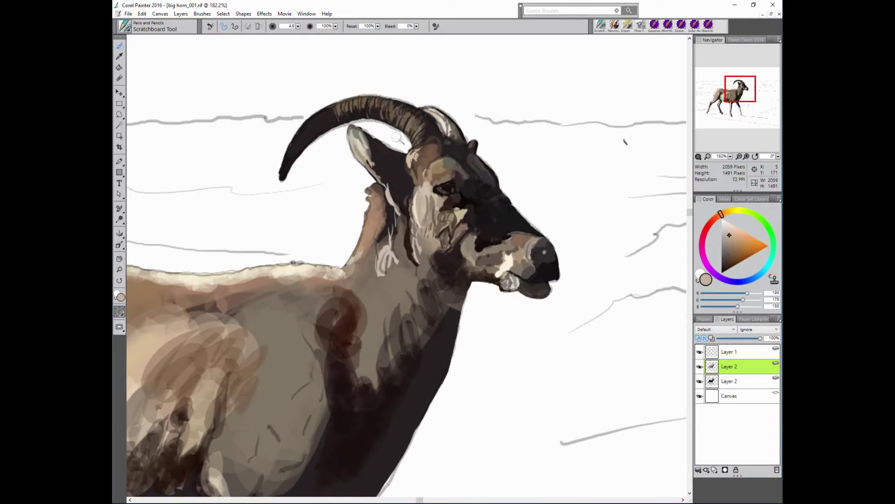
left_click(389, 262, "alt")
left_click(399, 263, "alt")
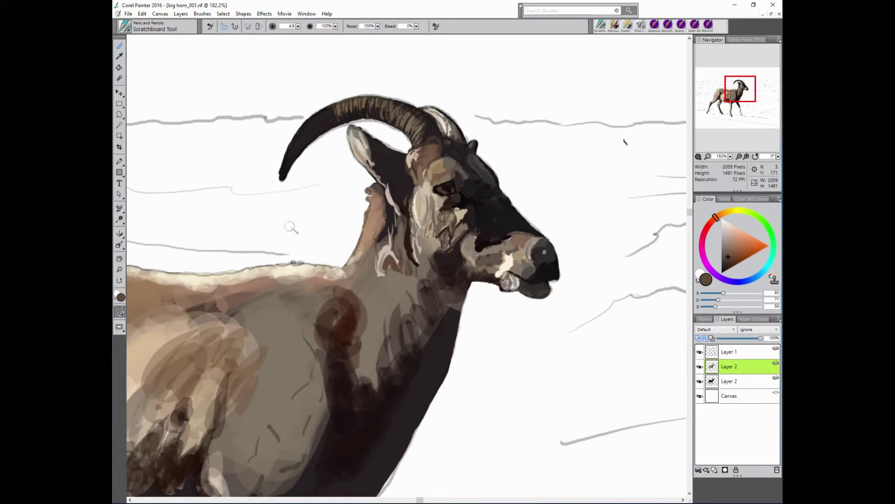
left_click(413, 270, "alt")
left_click(380, 242, "alt")
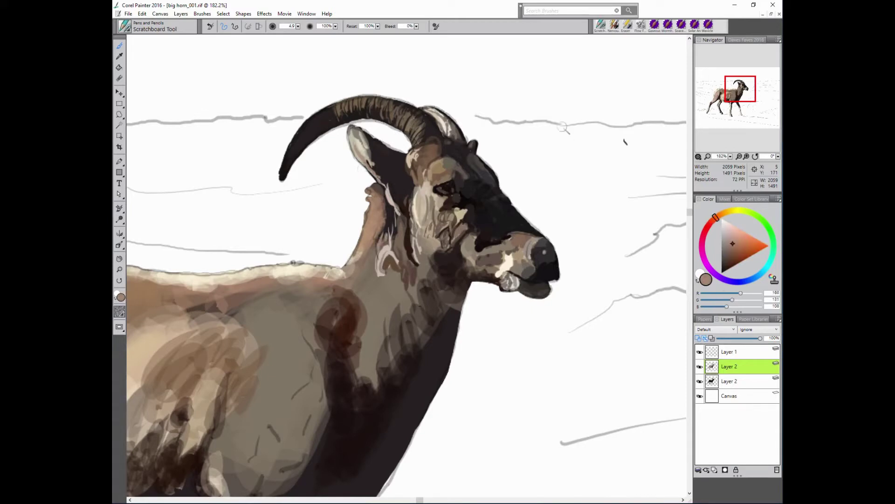
left_click(394, 215, "alt")
left_click(368, 241, "alt")
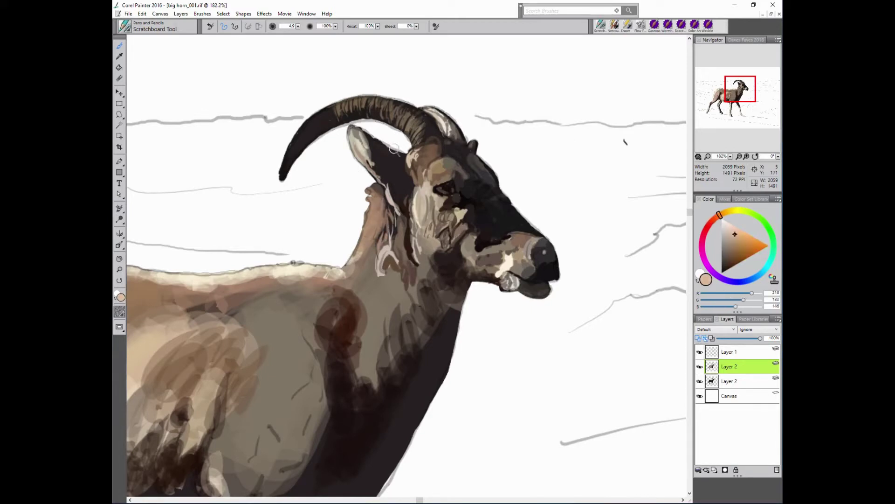
left_click(369, 235, "alt")
left_click(366, 258, "alt")
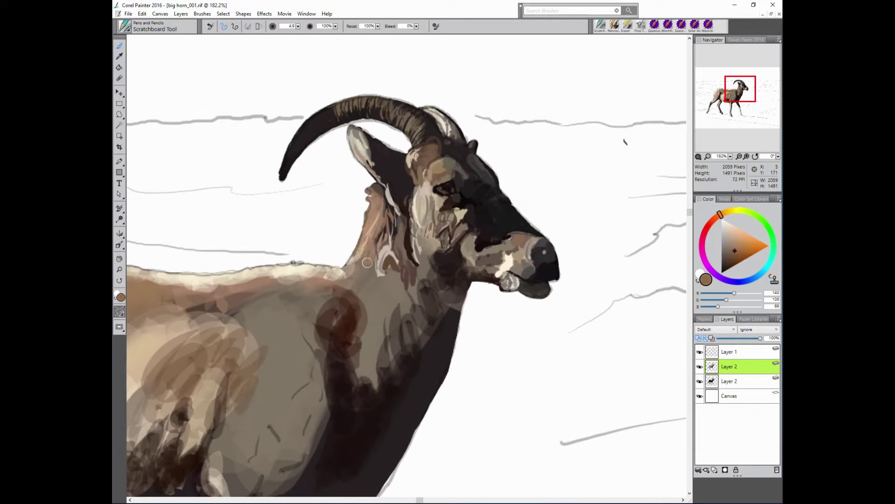
left_click(376, 275, "alt")
- At brush size 9.8, paint brown shoulder fur and light tan streaks down the neck
left_click(357, 270, "alt")
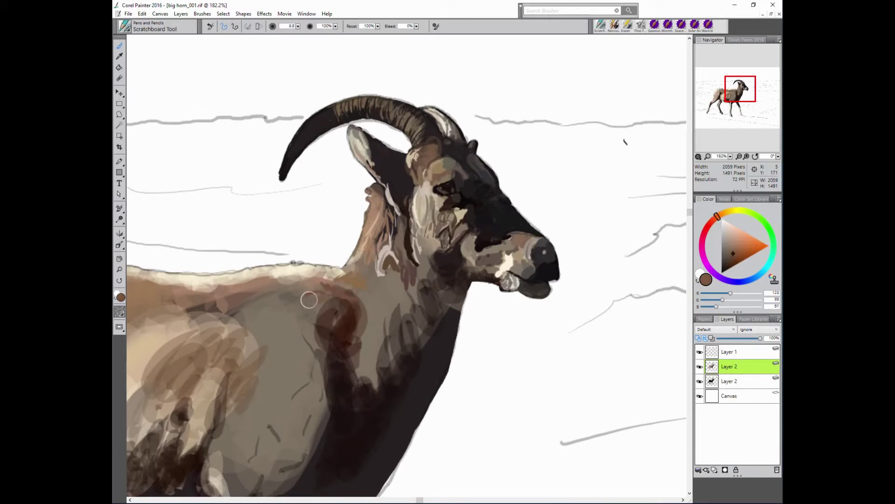
mouse_move(321, 308)
left_mouse_down()
mouse_move(286, 294)
mouse_move(336, 329)
left_mouse_up()
left_click(399, 203, "alt")
left_click(381, 306, "alt")
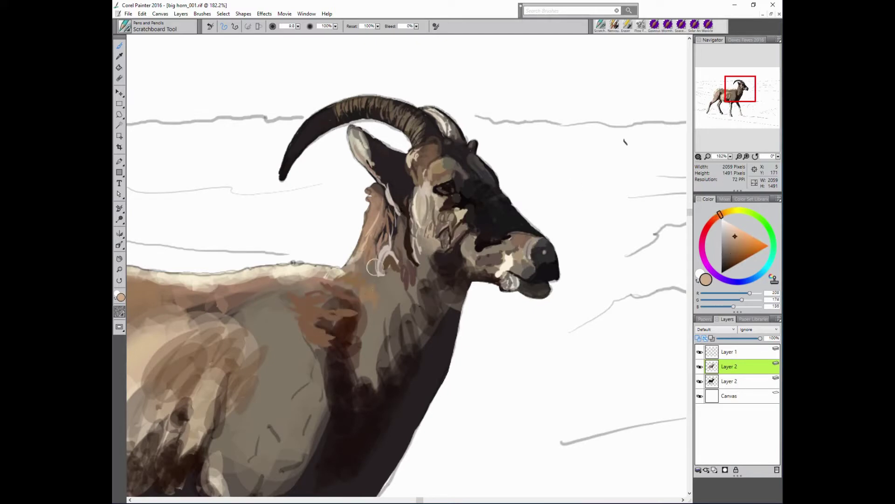
mouse_move(366, 261)
left_mouse_down()
mouse_move(364, 289)
mouse_move(406, 310)
mouse_move(406, 263)
mouse_move(387, 320)
mouse_move(429, 245)
left_mouse_up()
left_click(368, 262, "alt")
left_click(394, 285, "alt")
left_click(392, 298, "alt")
left_click(374, 313, "alt")
left_click(409, 299, "alt")
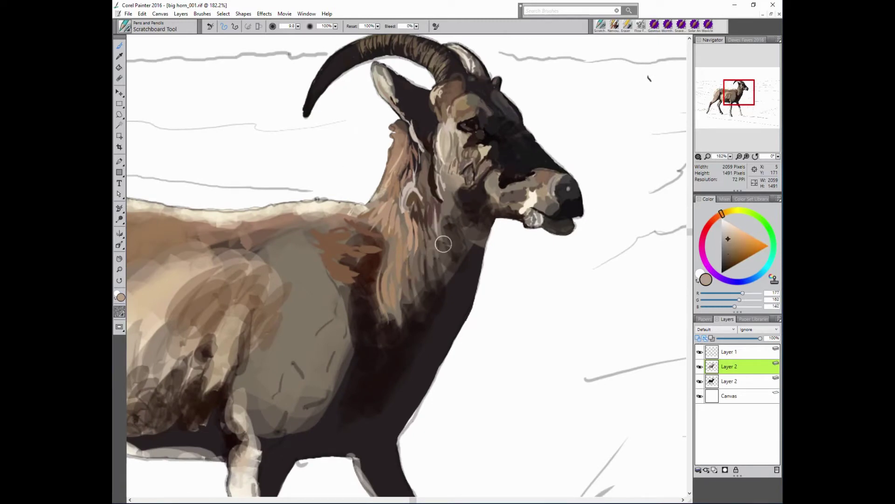
- Paint near-black brown streaks on the upper neck
left_click(448, 199, "alt")
left_click_drag(422, 140, 448, 212)
left_click(474, 118, "alt")
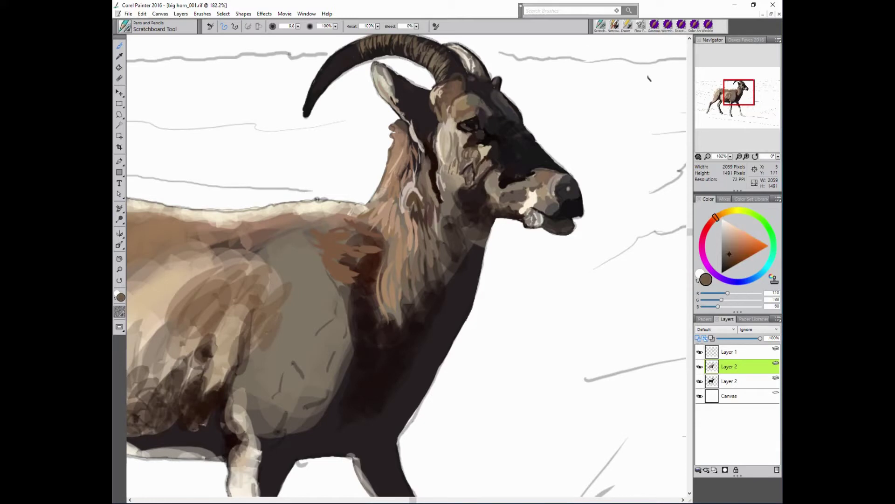
- Lighten the forehead and brow with light beige and cream strokes
left_click(497, 154, "alt")
mouse_move(451, 123)
left_mouse_down()
mouse_move(455, 100)
mouse_move(443, 89)
mouse_move(455, 84)
left_mouse_up()
left_click(450, 115, "alt")
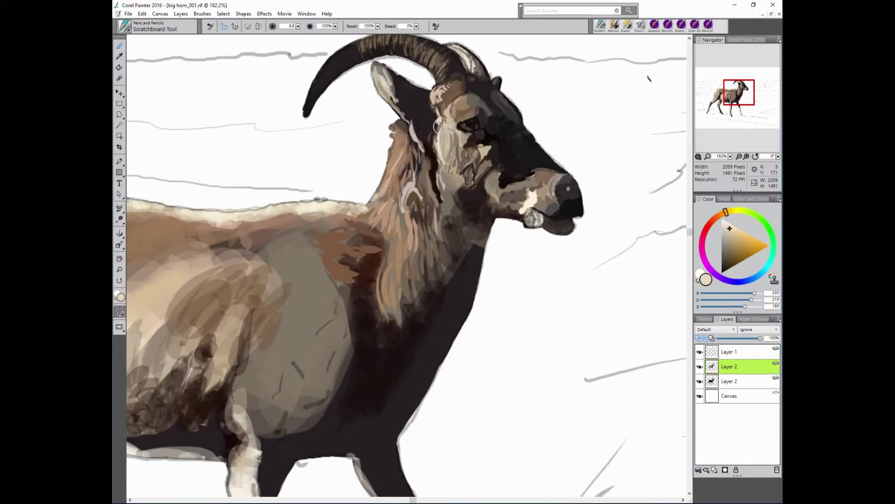
left_click(479, 144, "alt")
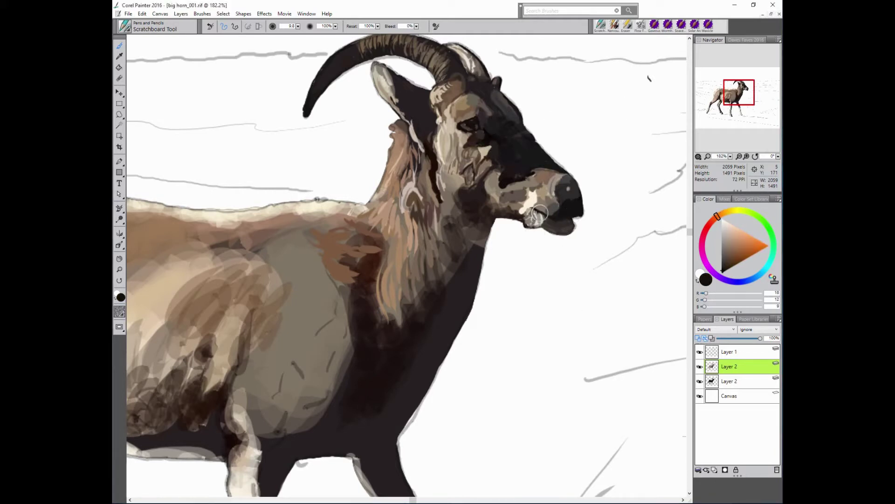
- Sample dark grey, bluish grey and near-black tones for the ram's nose tip
left_click(565, 234, "alt")
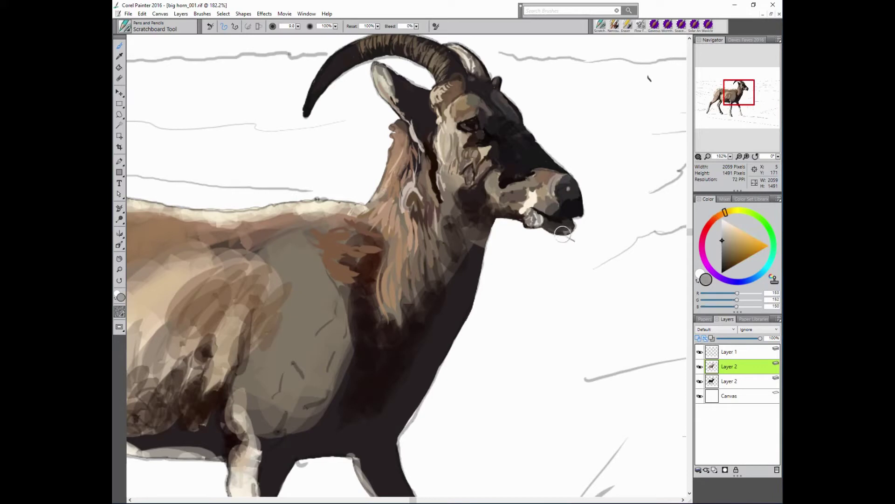
left_click(560, 210, "alt")
left_click(567, 187, "alt")
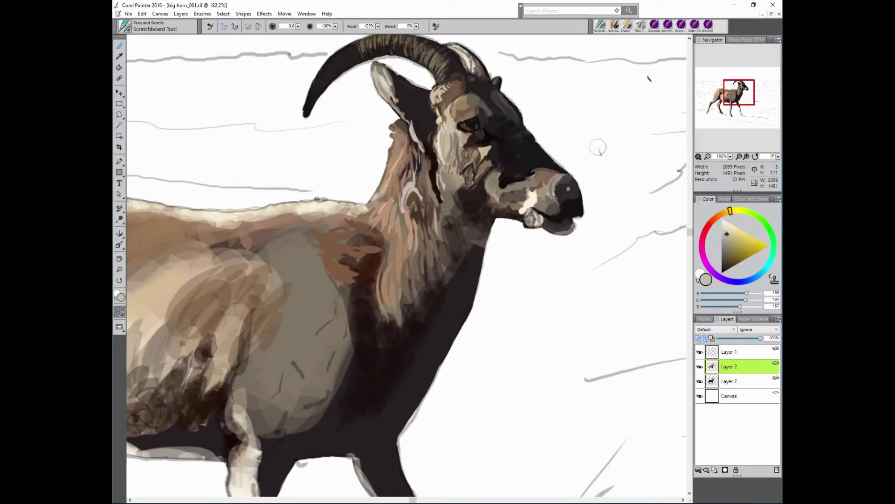
left_click(488, 138, "alt")
left_click(565, 177, "alt")
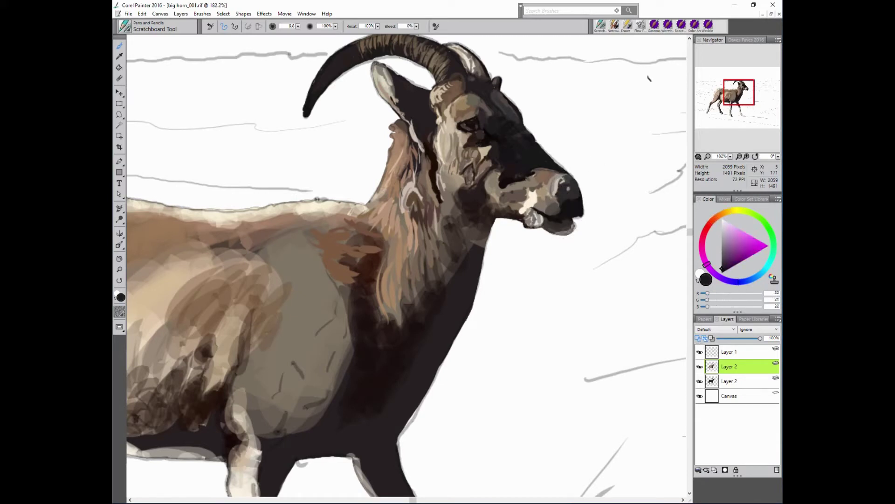
left_click(511, 126, "alt")
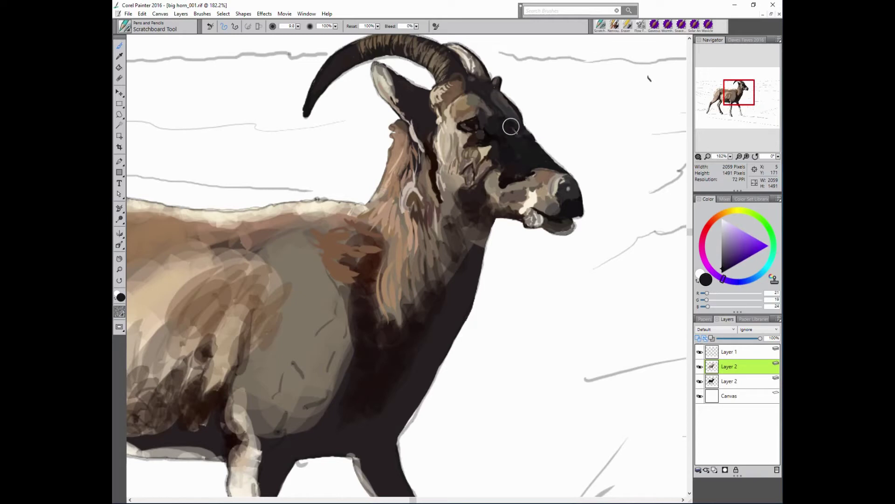
left_click(482, 121, "alt")
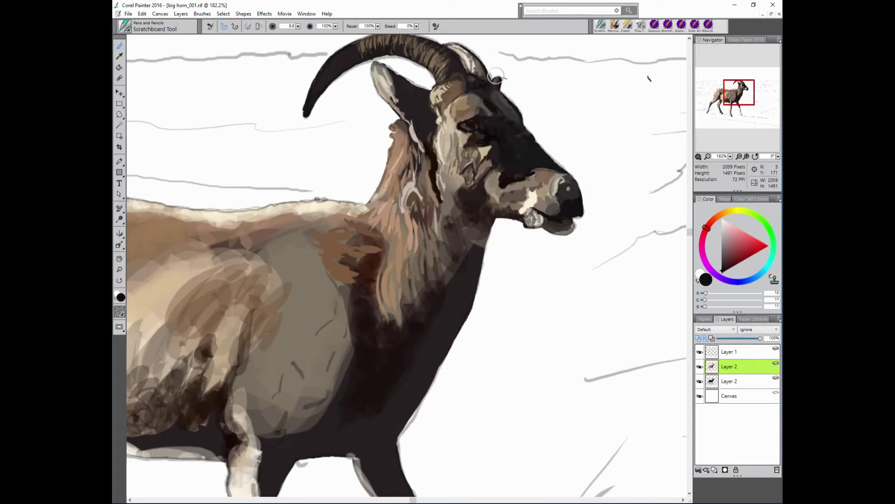
- Sample dark brown, grey-tan and light cream, then paint cream highlights on the muzzle
left_click(479, 201, "alt")
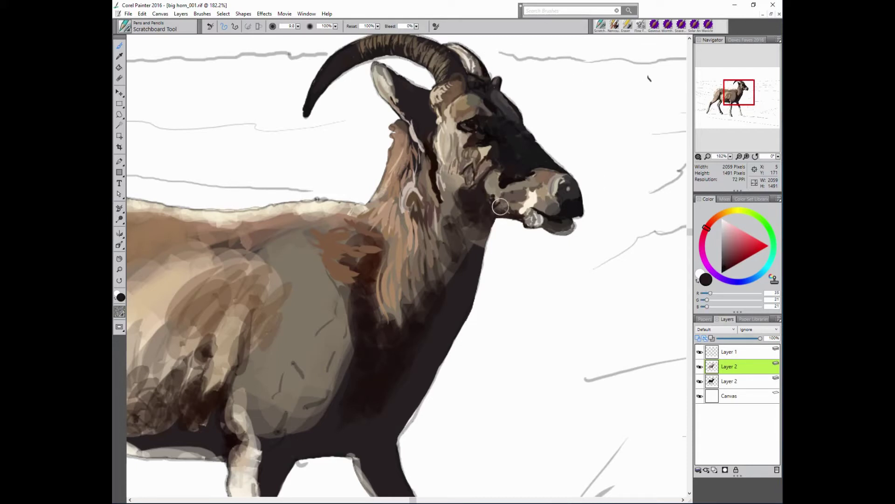
left_click(502, 203, "alt")
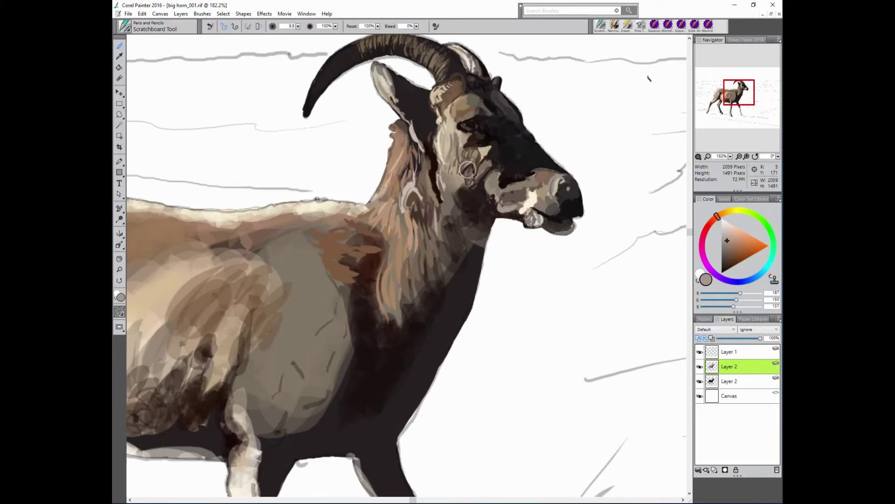
left_click(523, 205, "alt")
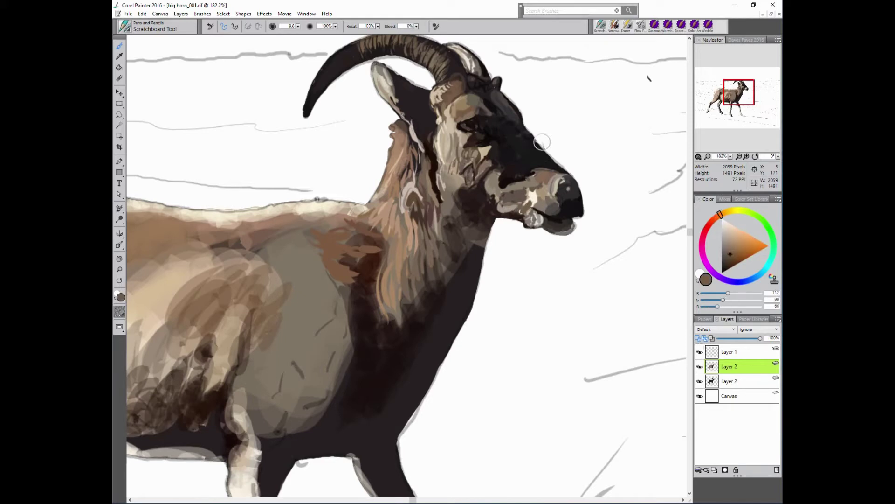
left_click(513, 205, "alt")
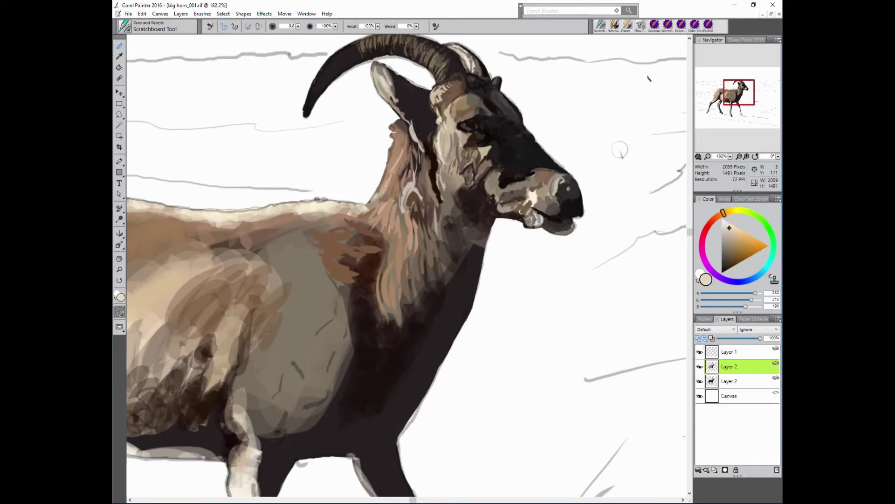
left_click_drag(534, 194, 526, 211)
- Sample mid brown, light tan and light grey tones from the face for the muzzle
left_click(476, 135, "alt")
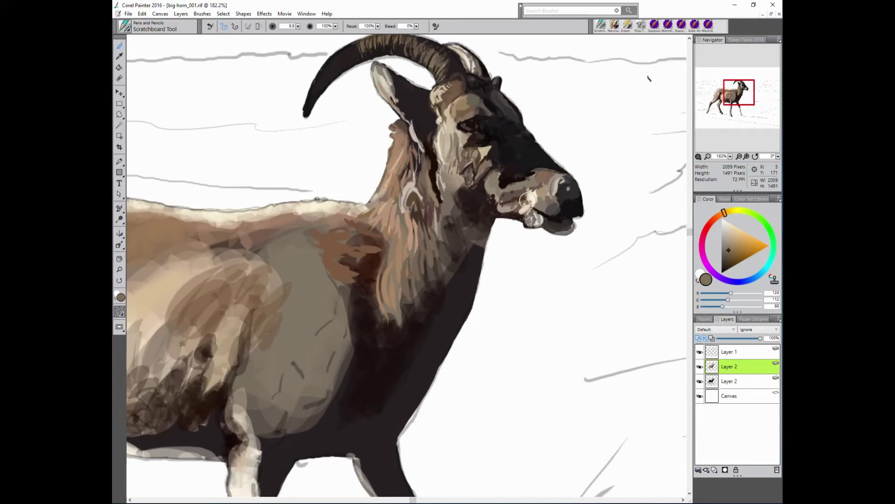
left_click(601, 163, "alt")
left_click(537, 192, "alt")
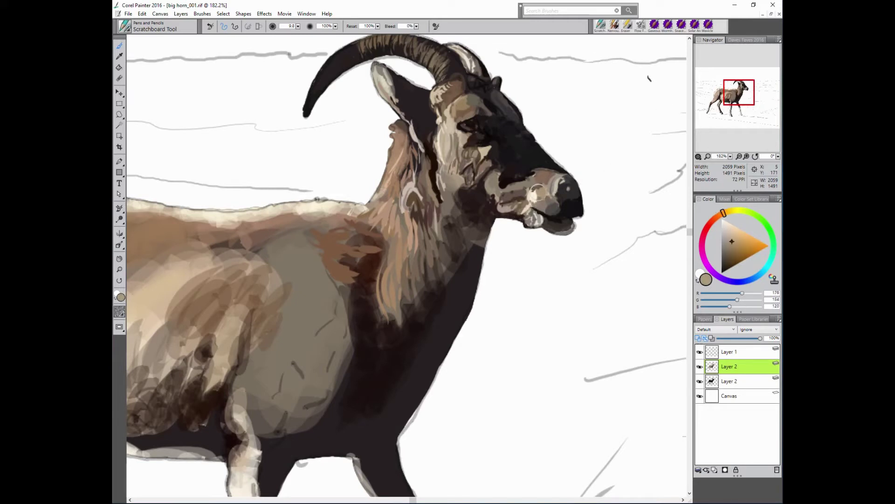
left_click(539, 181, "alt")
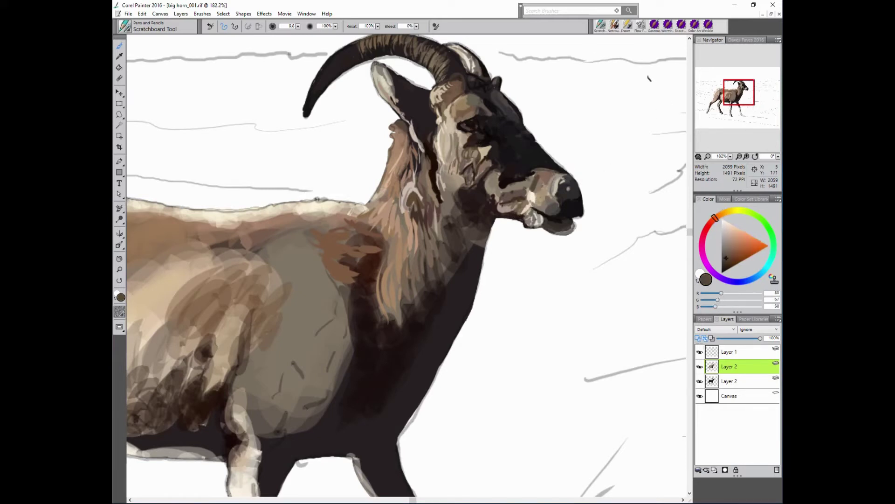
left_click(539, 178, "alt")
left_click(560, 177, "alt")
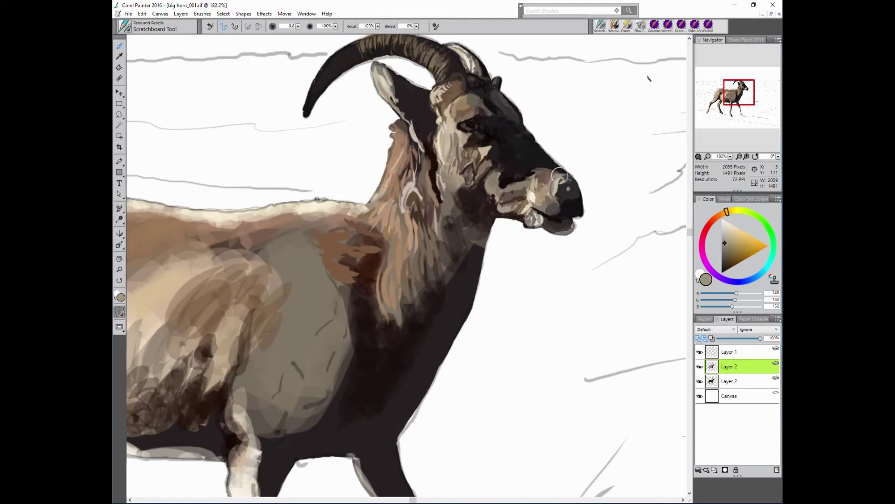
left_click(546, 181, "alt")
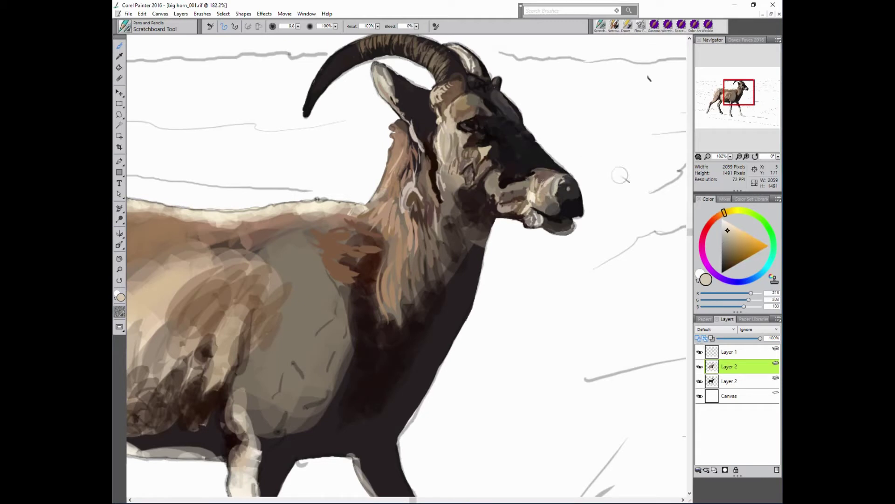
- Pick lighter greys and a lower-opacity near-black for shading around nose and mouth
left_click(460, 191, "alt")
left_click(560, 205, "alt")
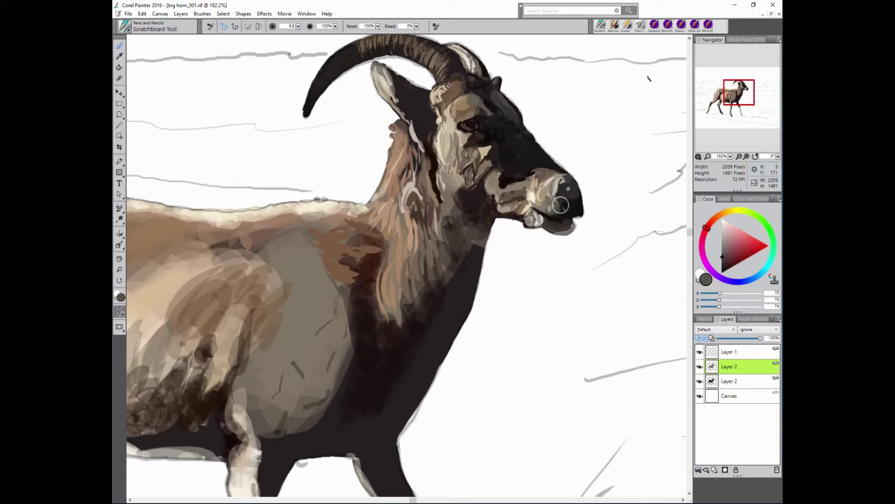
left_click(568, 195, "alt")
left_click(563, 219, "alt")
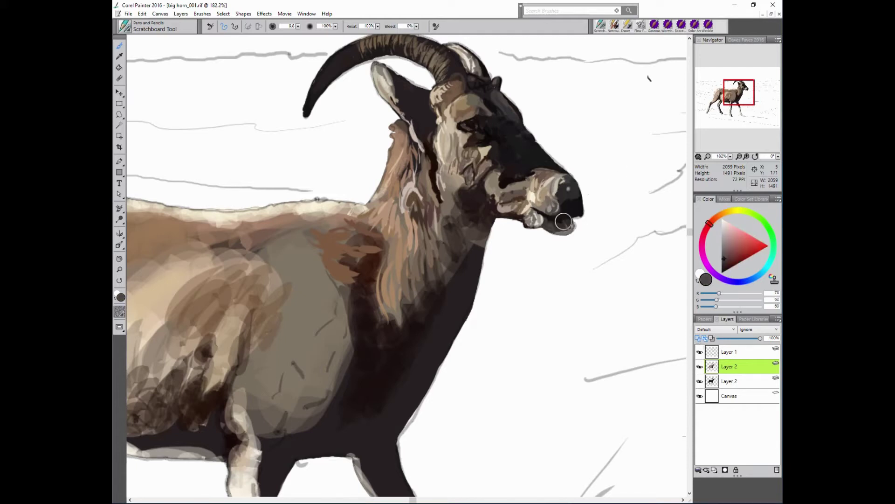
left_click(515, 219, "alt")
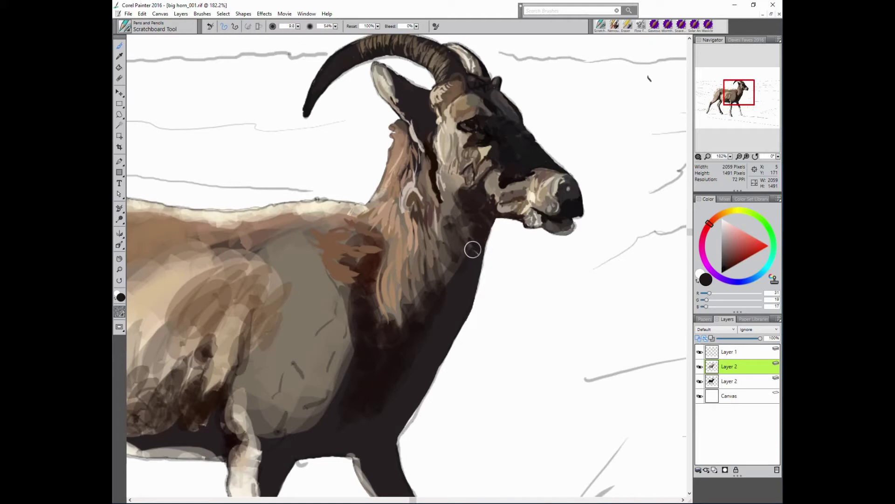
- Sample near-black browns and paint a dark vertical stroke down the neck
left_click(461, 227, "alt")
left_click(540, 224, "alt")
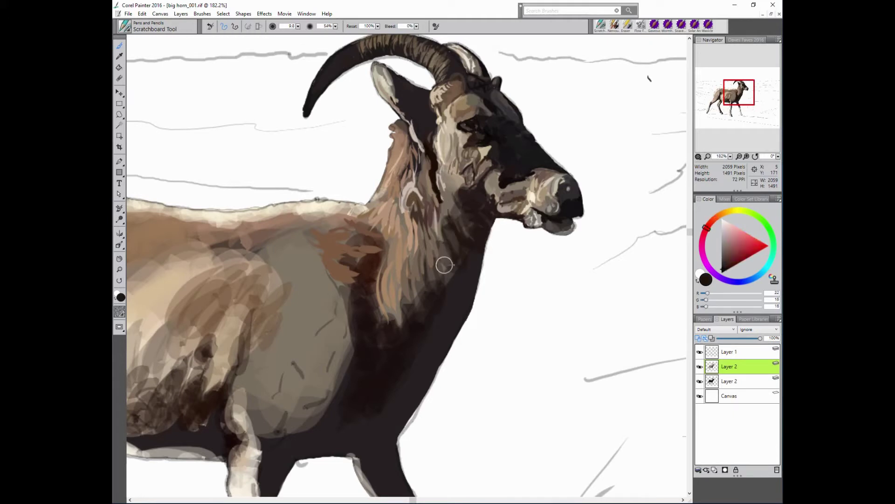
left_click(315, 193, "alt")
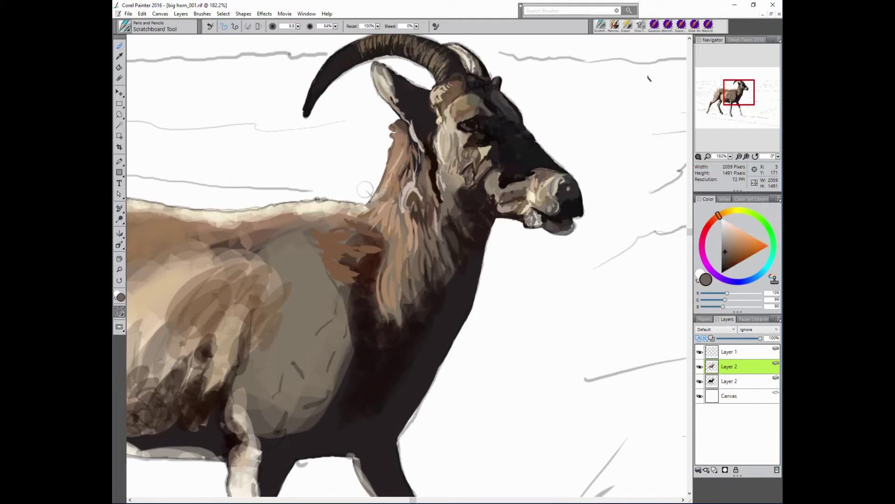
left_click(451, 226, "alt")
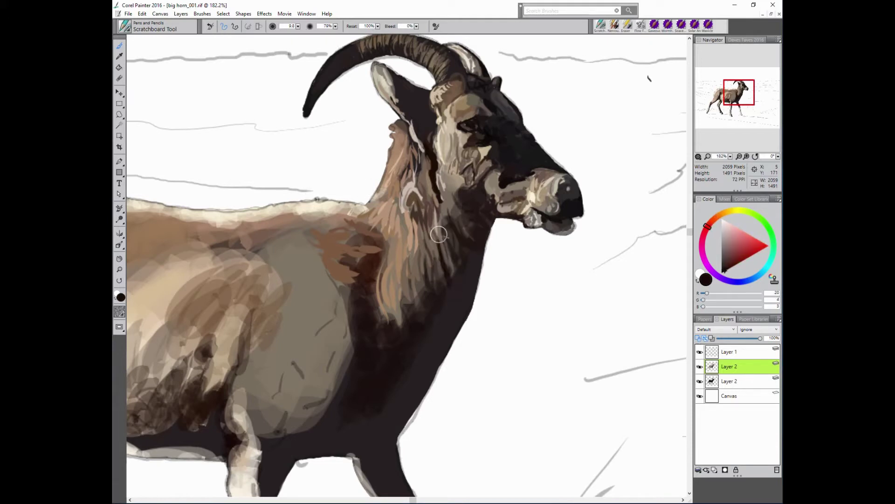
left_click(469, 209, "alt")
left_click_drag(414, 255, 410, 298)
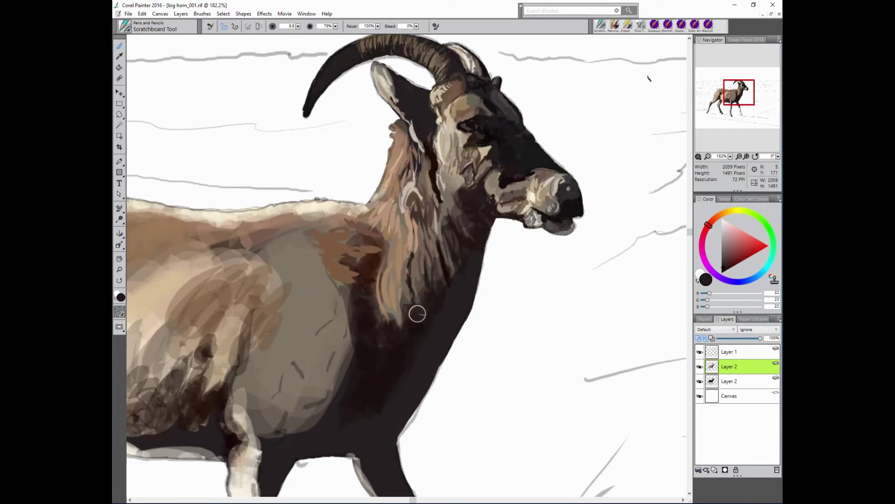
- Sample grey-brown, light tan from the mane and darker browns for the neck
left_click(426, 280, "alt")
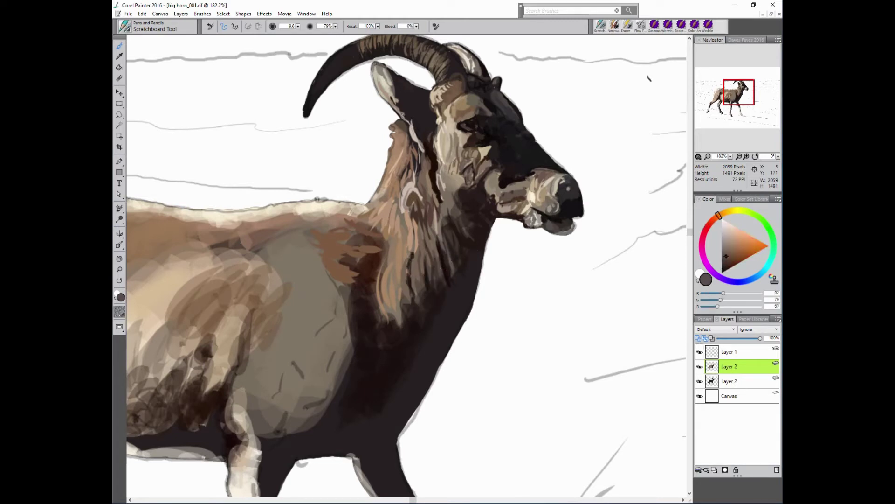
left_click(396, 278, "alt")
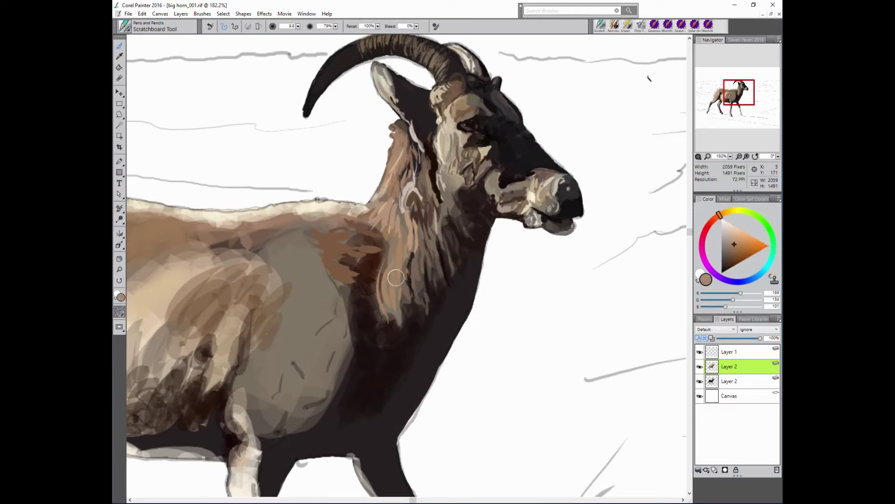
left_click(410, 229, "alt")
left_click(486, 244, "alt")
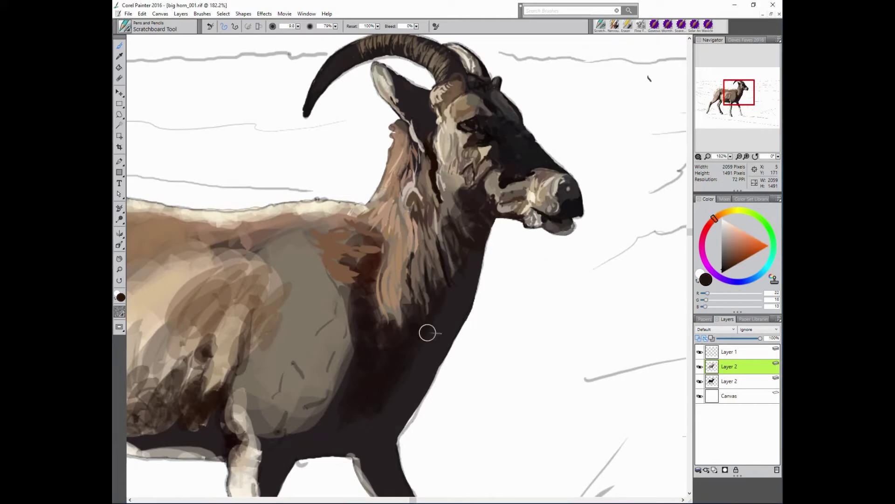
left_click(425, 295, "alt")
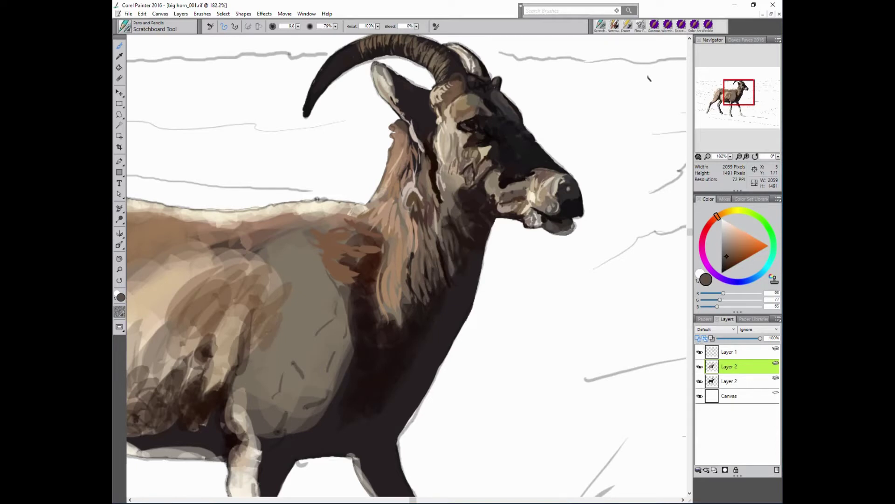
left_click(450, 273, "alt")
left_click(438, 228, "alt")
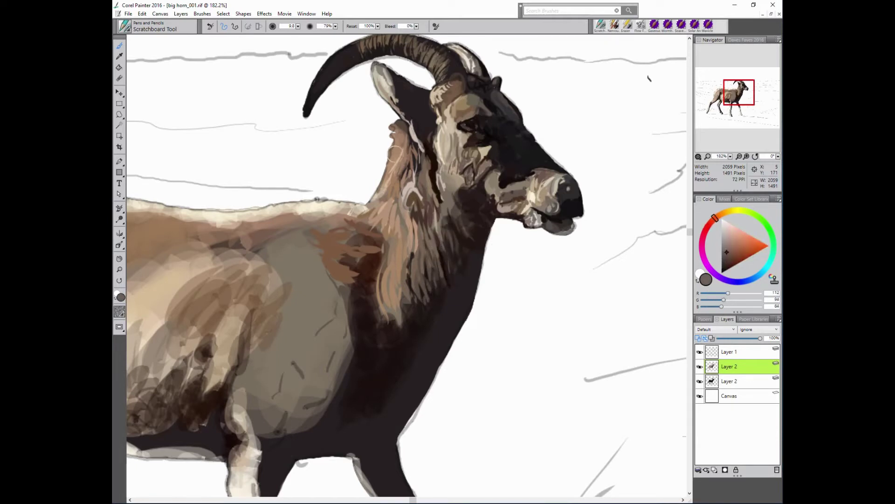
- Resample near-black from the neck, then light tan and darker browns for shading
left_click(444, 253, "alt")
left_click(417, 259, "alt")
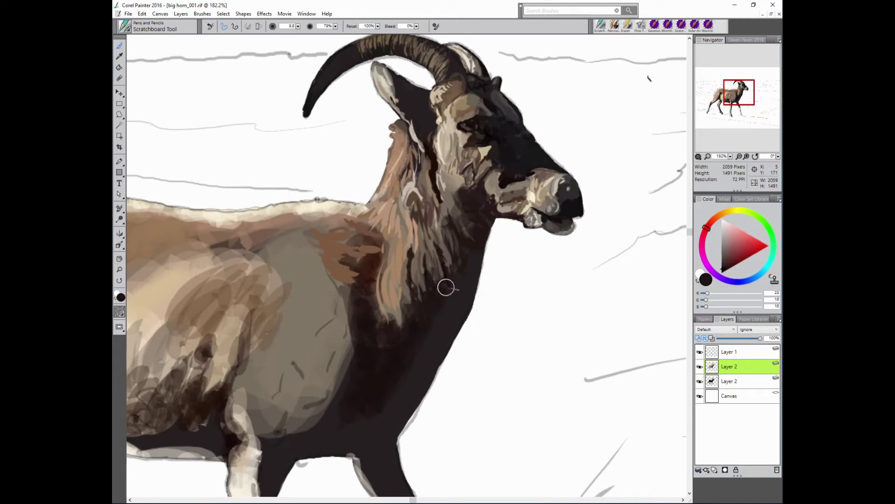
left_click(452, 260, "alt")
left_click(470, 184, "alt")
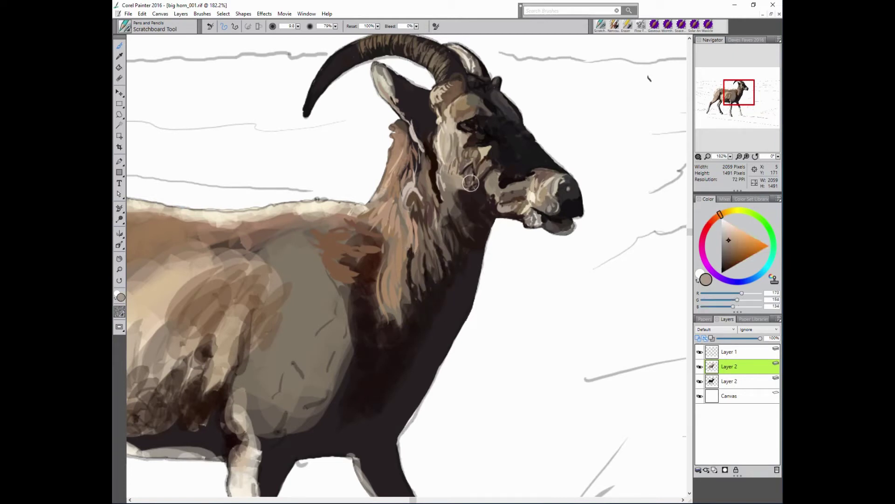
left_click(534, 164, "alt")
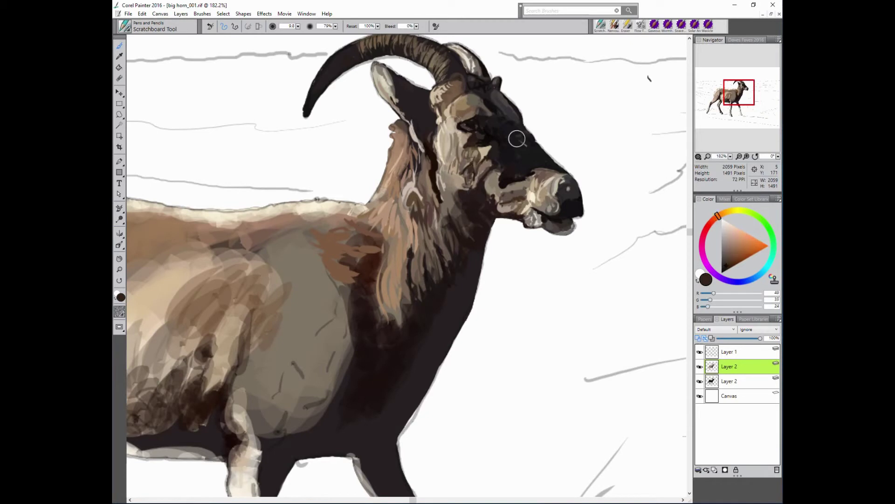
left_click(475, 161, "alt")
left_click(495, 142, "alt")
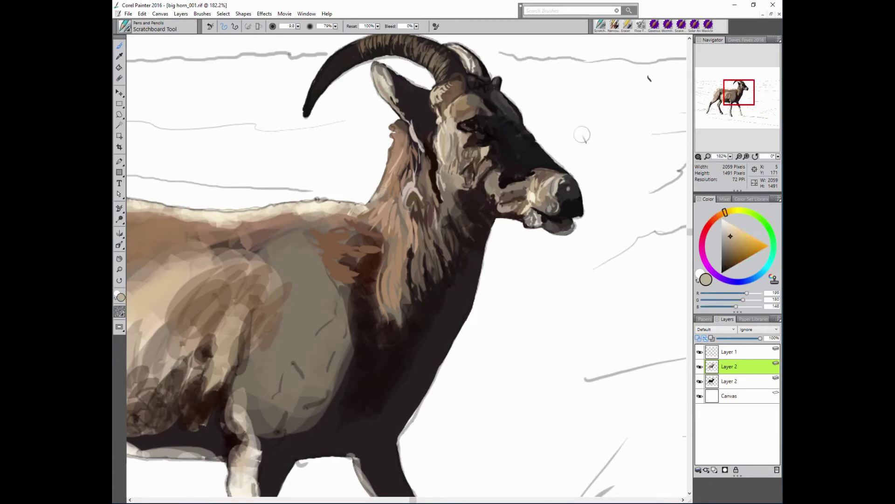
left_click(487, 158, "alt")
- Paint dark brown fur strokes down the ram's chest
scroll(452, 283, "down", 3)
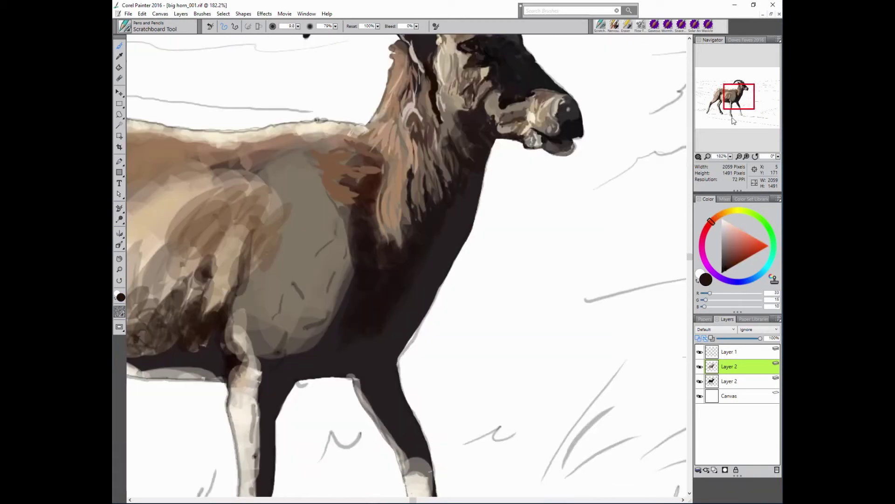
scroll(452, 283, "down", 2)
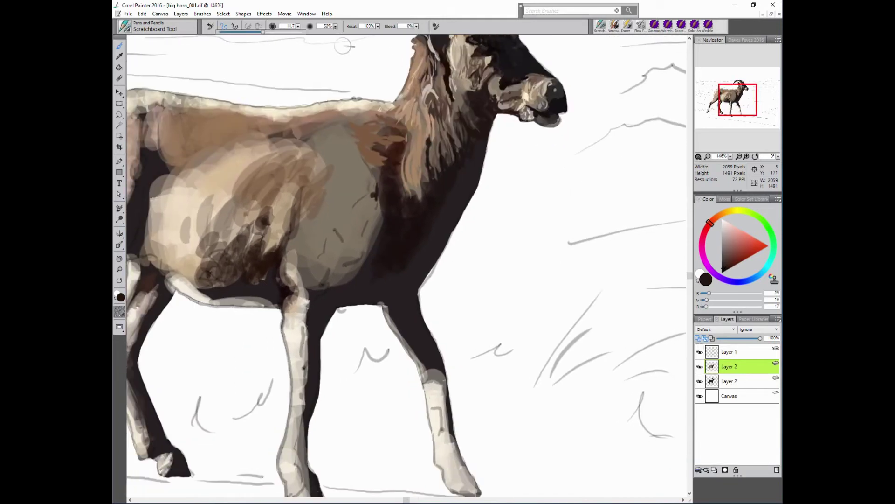
left_click(373, 159, "alt")
mouse_move(386, 187)
left_mouse_down()
mouse_move(379, 194)
mouse_move(390, 216)
mouse_move(373, 242)
left_mouse_up()
left_click(360, 202, "alt")
left_click(364, 214, "alt")
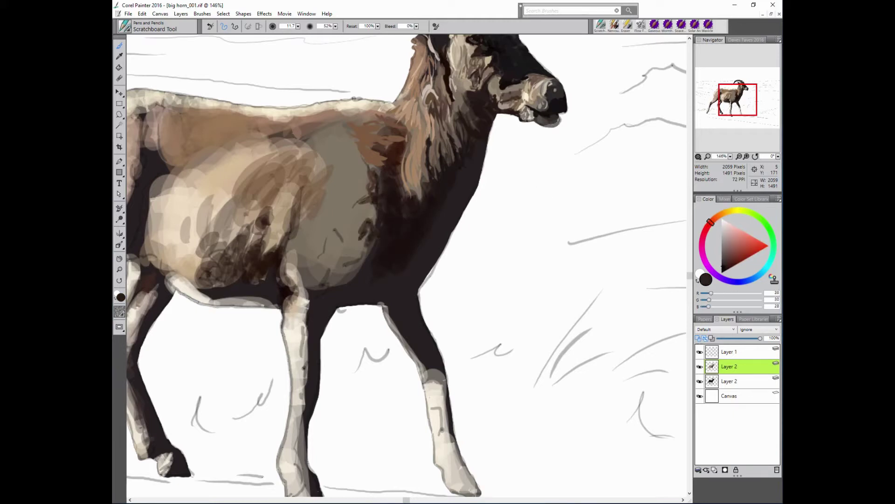
left_click(369, 213, "alt")
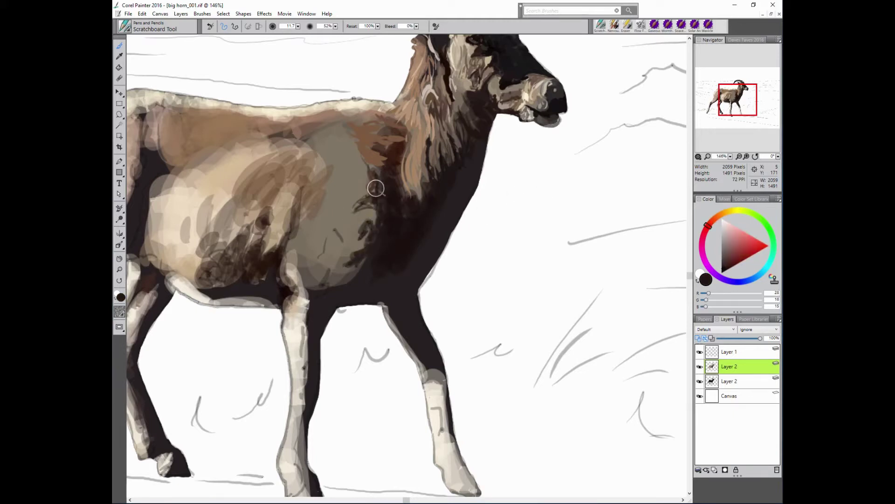
- Lower brush opacity to about 25%, shrink the brush and sample warm browns
key("2")
key("5")
left_click(394, 155, "alt")
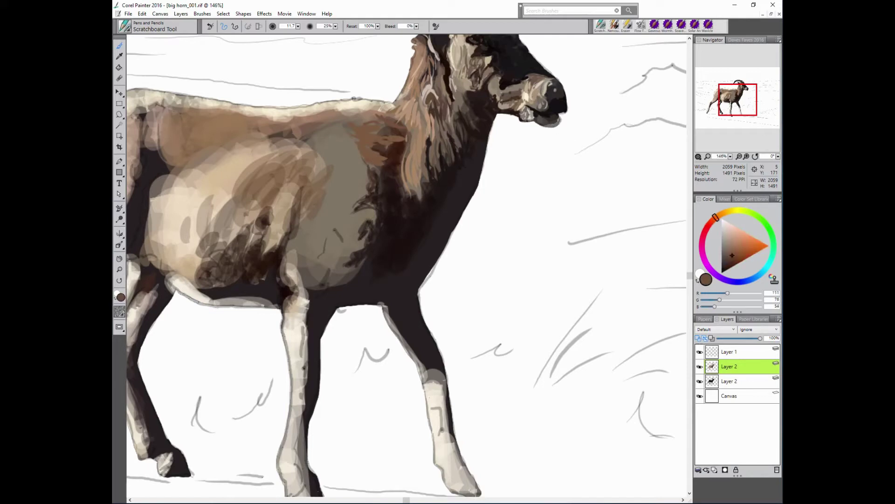
left_click(434, 101, "alt")
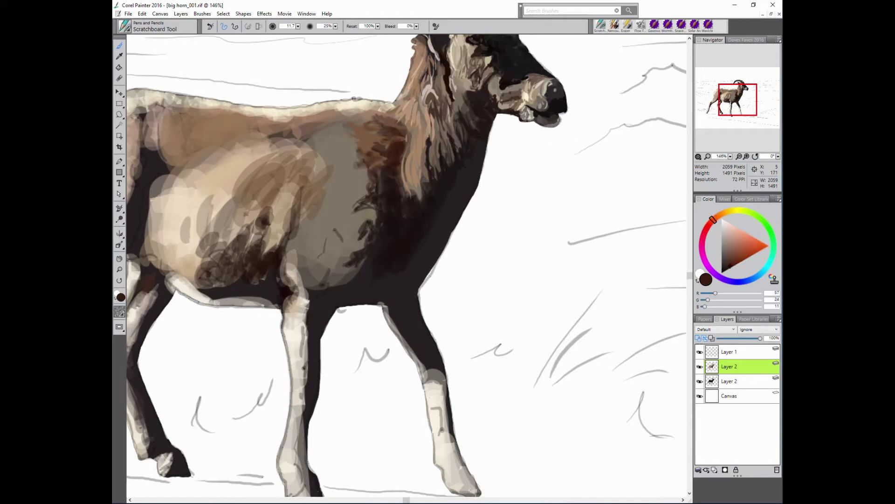
left_click(369, 123, "alt")
key("2")
key("4")
left_click(366, 108, "alt")
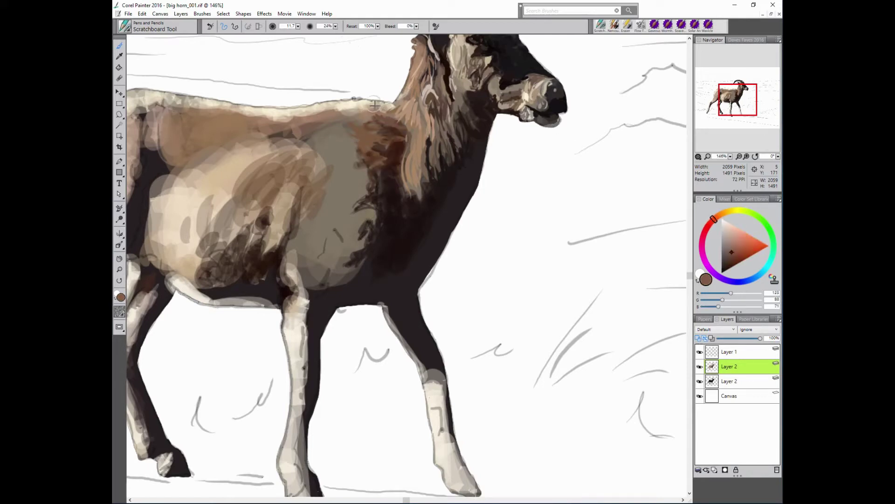
key("bracketleft")
key("bracketleft")
key("bracketleft")
- Sample light tans from the coat and paint them over the grey shoulder patch
left_click(339, 110, "alt")
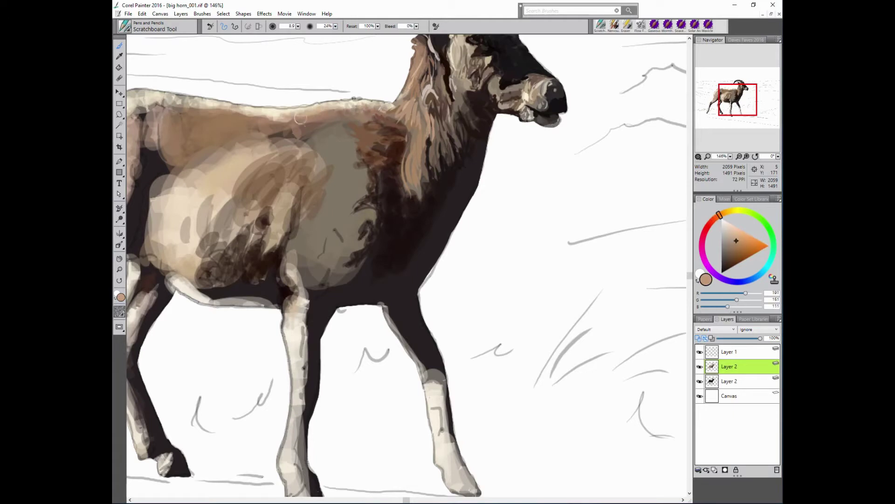
left_click(411, 130, "alt")
left_click(302, 121, "alt")
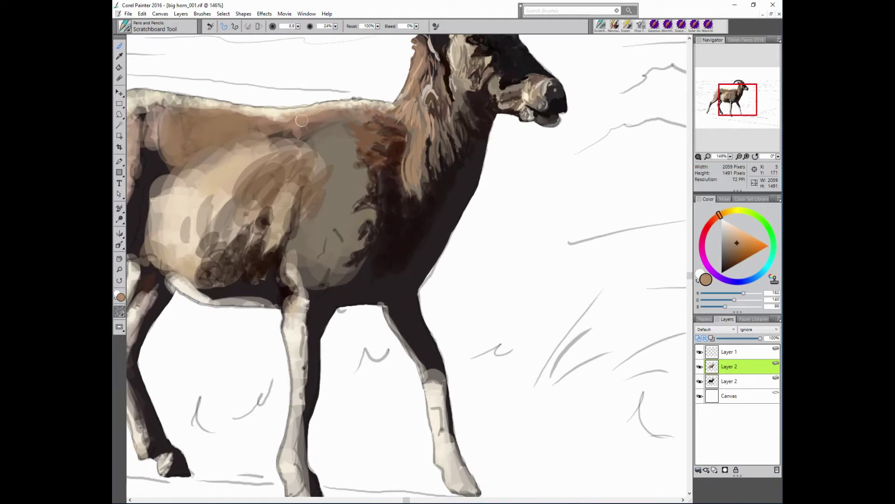
left_click(333, 137, "alt")
left_click(327, 136, "alt")
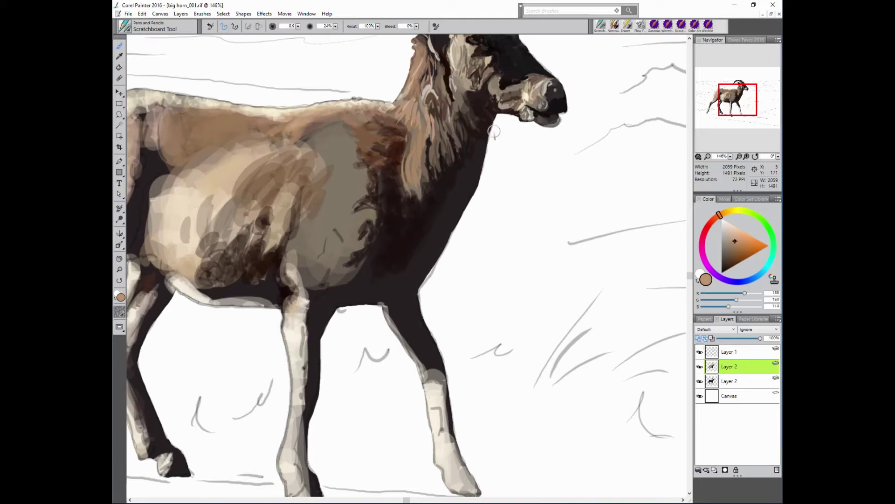
left_click(700, 381)
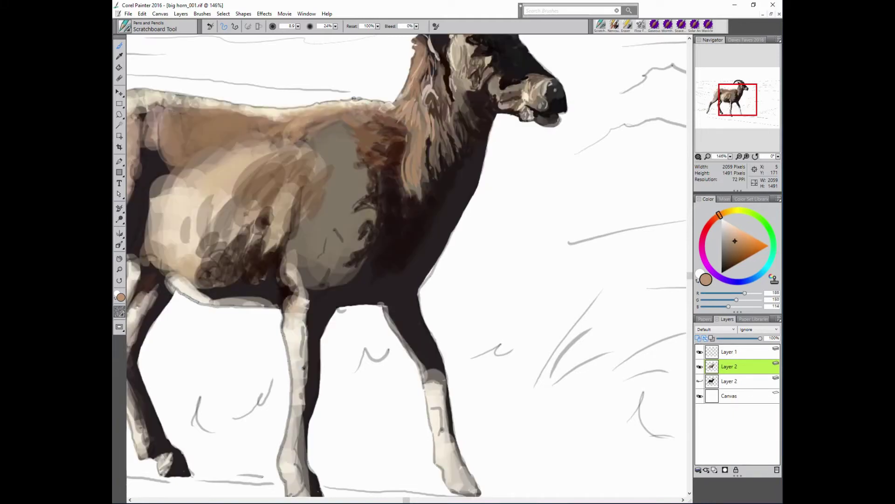
left_click(315, 130, "alt")
left_click(381, 123, "alt")
left_click_drag(299, 130, 324, 159)
left_click_drag(383, 123, 301, 166)
- Darken the lower chest with near-black strokes and raise brush opacity to 58%
left_click(382, 293, "alt")
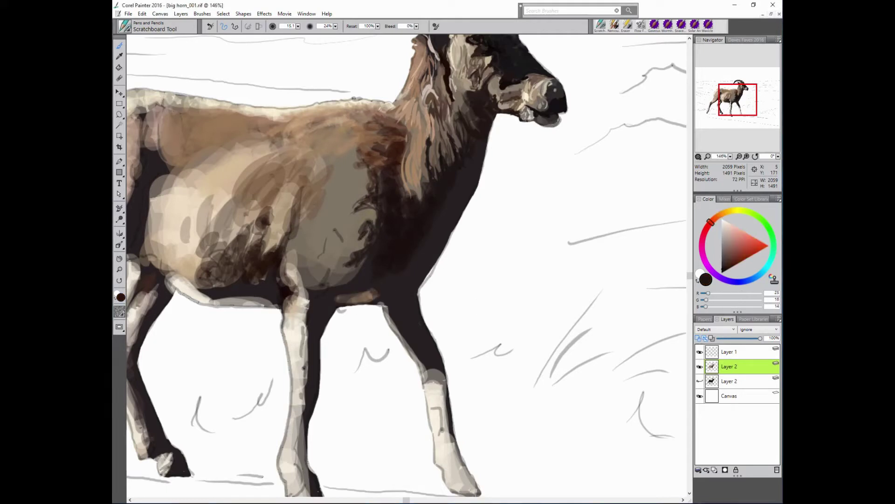
mouse_move(364, 275)
left_mouse_down()
mouse_move(334, 292)
mouse_move(303, 280)
mouse_move(313, 287)
left_mouse_up()
mouse_move(371, 223)
left_mouse_down()
mouse_move(358, 231)
mouse_move(380, 217)
left_mouse_up()
left_click(374, 228, "alt")
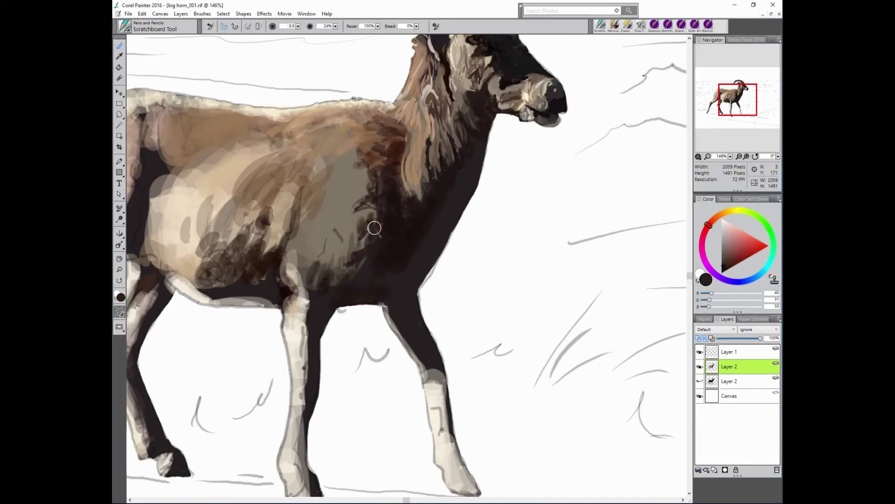
left_click_drag(335, 26, 266, 31)
left_click(366, 185, "alt")
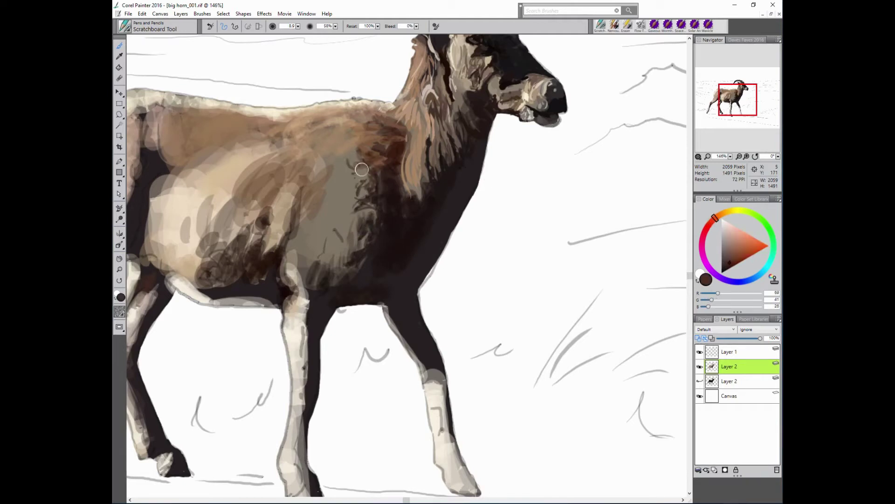
- Paint brown fur strokes at the chest, then sample dark, reddish and light browns from the coat
mouse_move(357, 161)
left_mouse_down()
mouse_move(348, 170)
mouse_move(355, 184)
left_mouse_up()
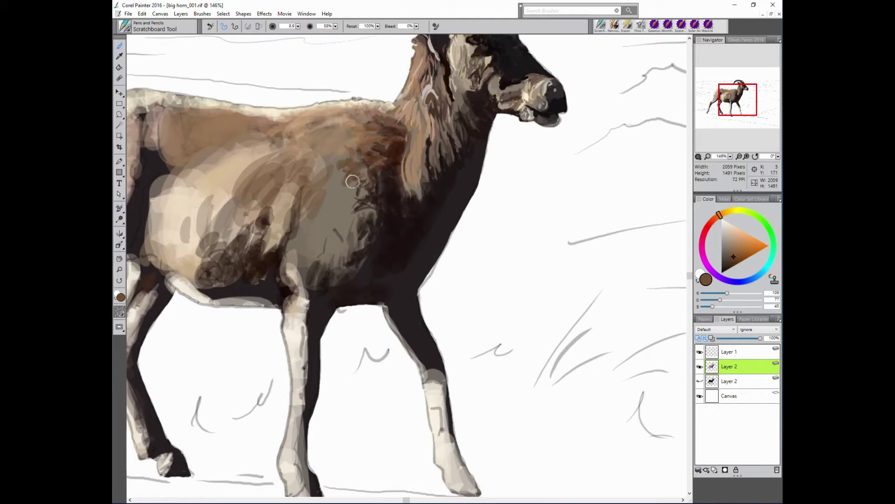
left_click(384, 206, "alt")
left_click(409, 163, "alt")
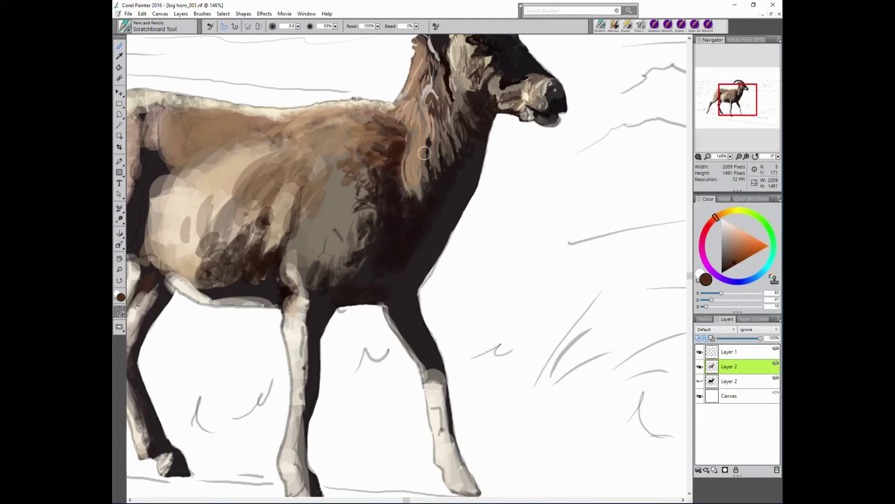
left_click(417, 148, "alt")
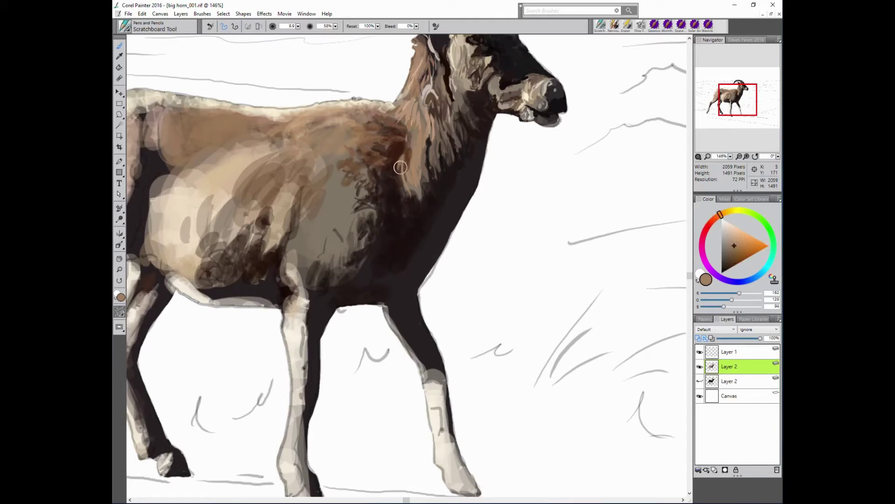
left_click(397, 169, "alt")
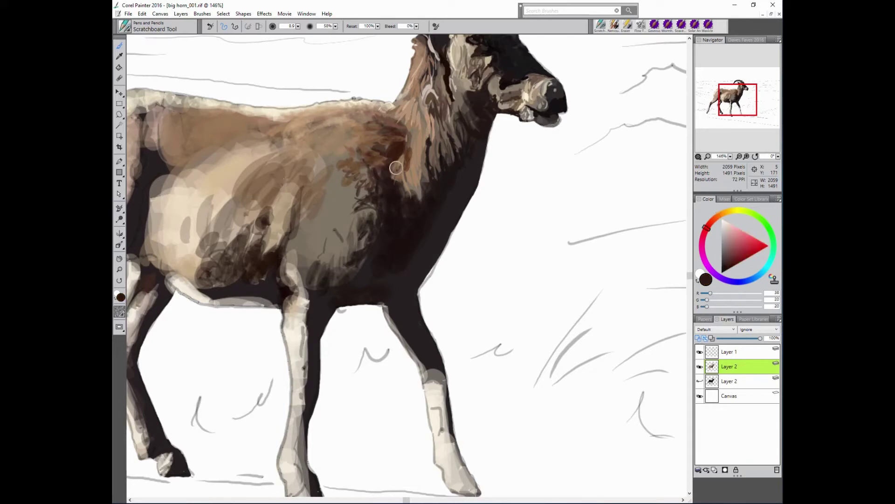
left_click(399, 160, "alt")
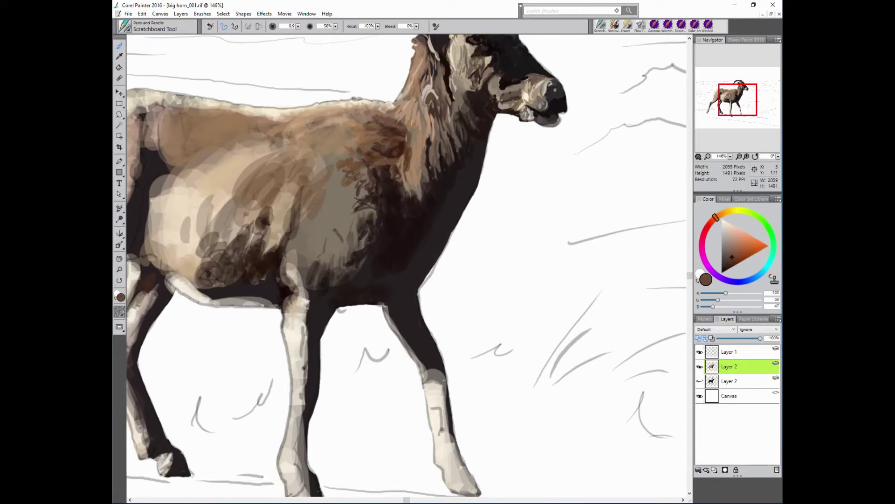
left_click(398, 146, "alt")
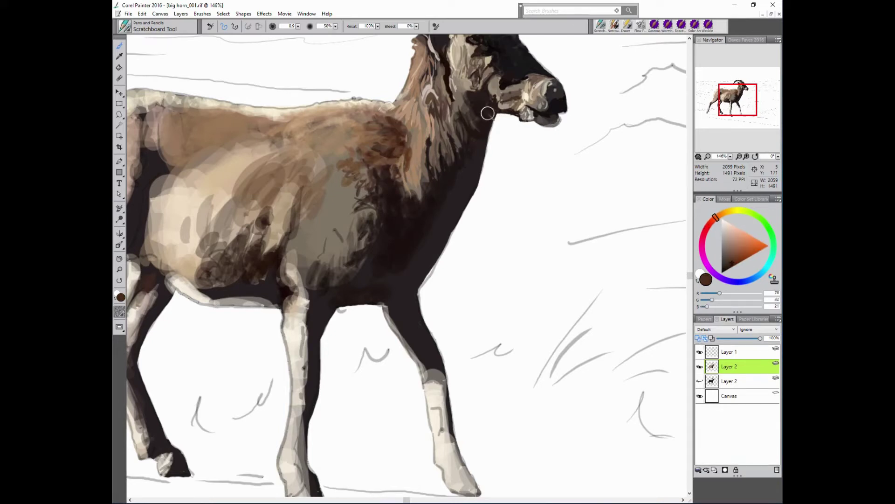
left_click(400, 118, "alt")
left_click(490, 114, "alt")
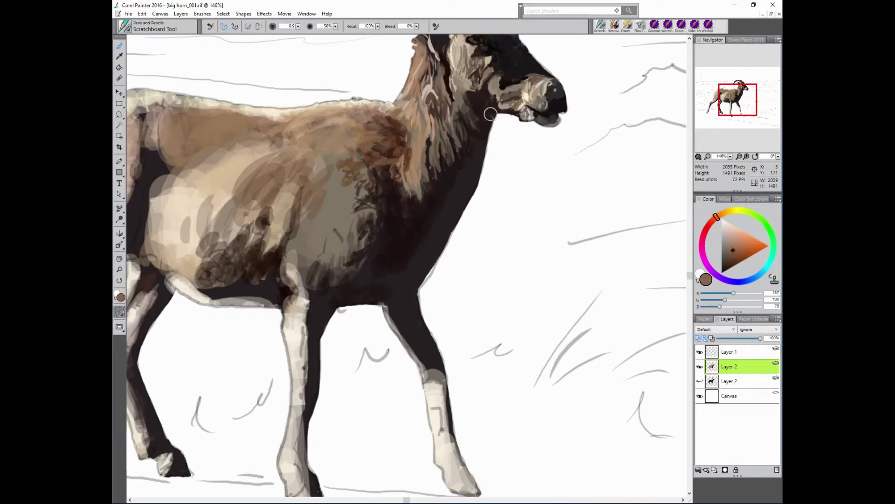
left_click(354, 99, "alt")
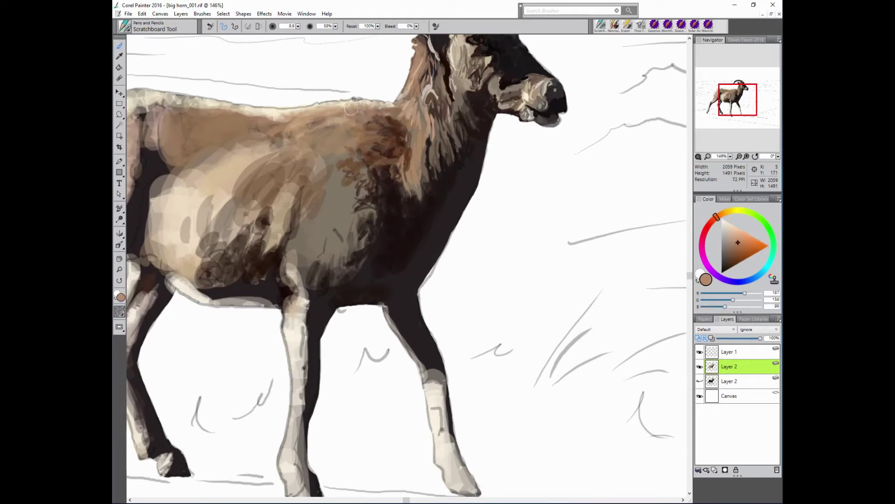
left_click(401, 144, "alt")
left_click(375, 115, "alt")
left_click(382, 112, "alt")
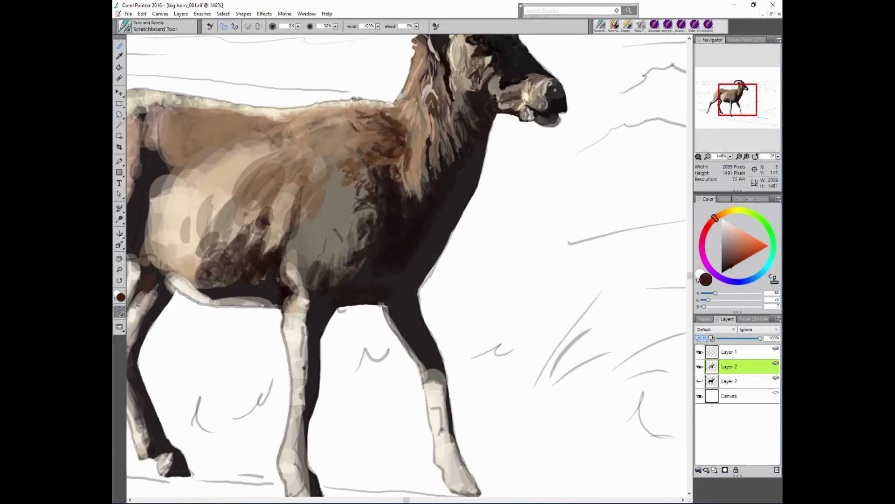
left_click(396, 119, "alt")
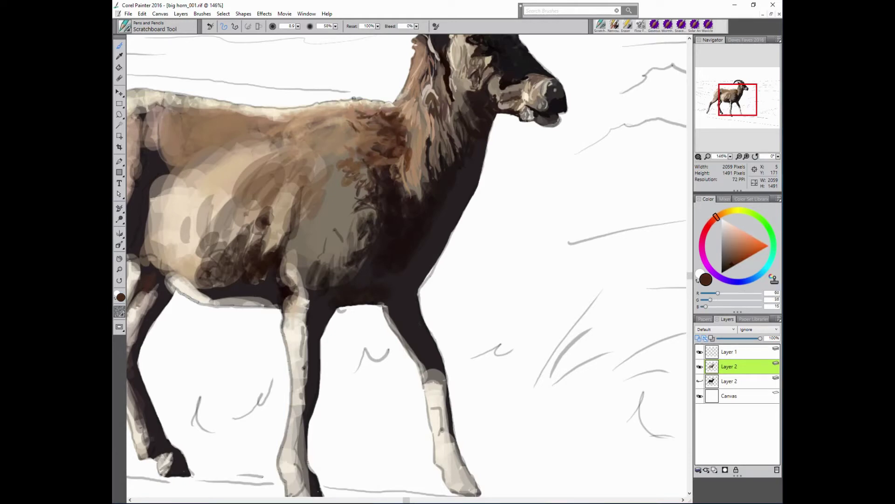
- Sample more browns down to near-black, then paint light tan strokes across the shoulder
left_click(383, 132, "alt")
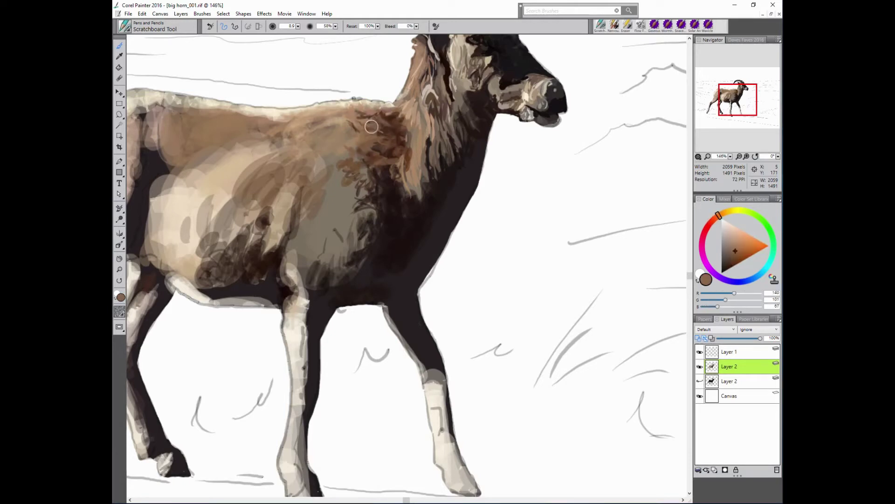
left_click(386, 147, "alt")
left_click(389, 134, "alt")
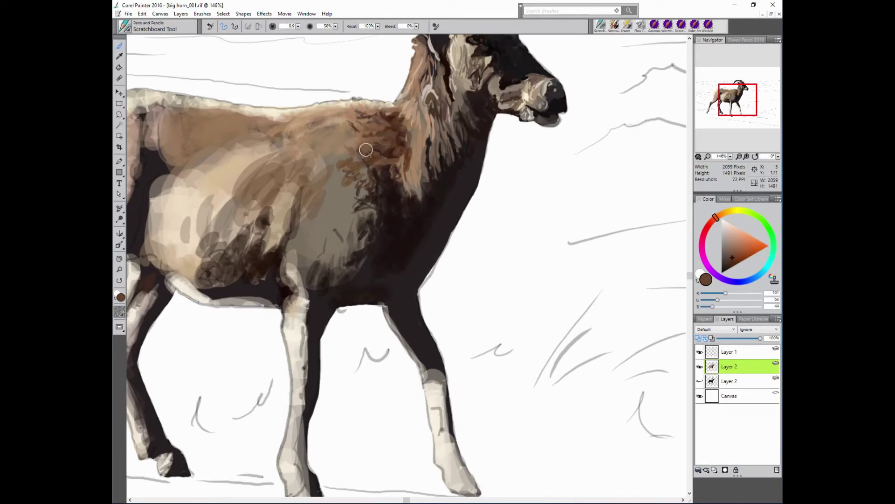
left_click(396, 138, "alt")
left_click(379, 149, "alt")
left_click(367, 170, "alt")
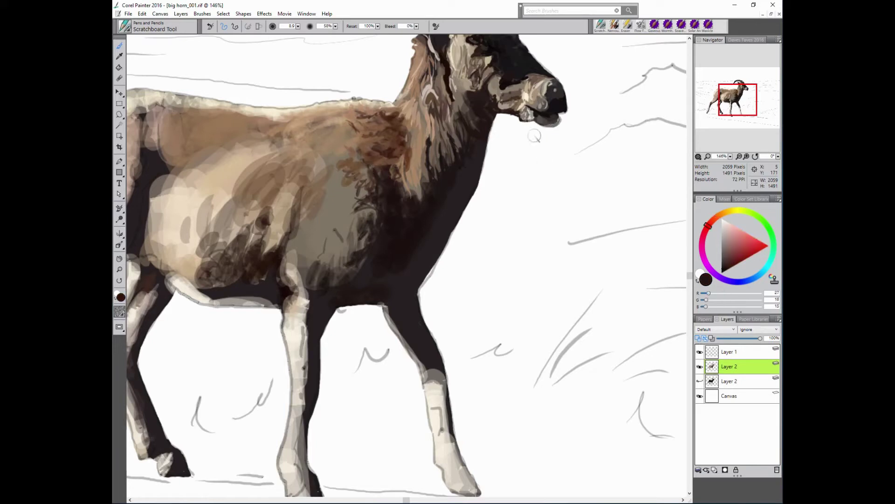
left_click(383, 154, "alt")
left_click(385, 167, "alt")
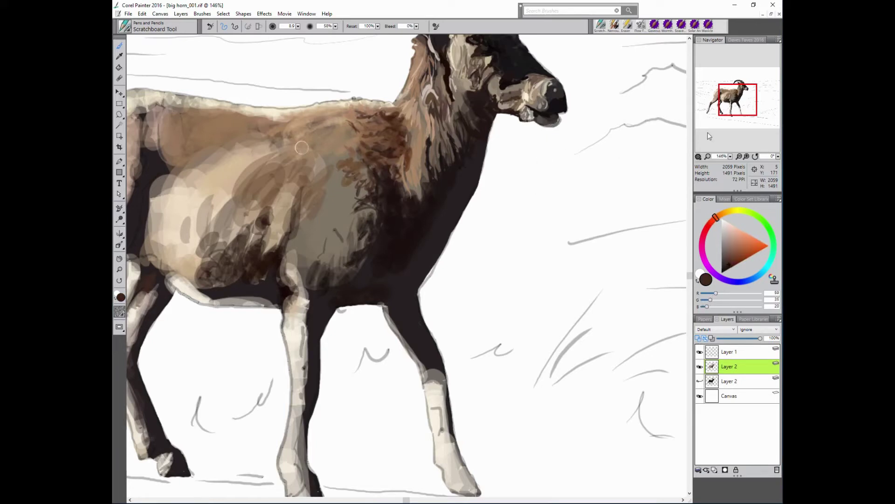
left_click(509, 195, "alt")
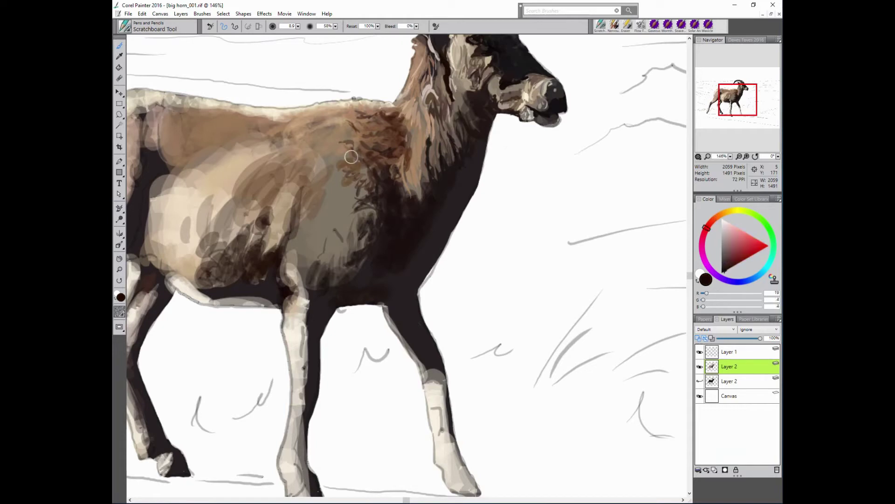
left_click(360, 174, "alt")
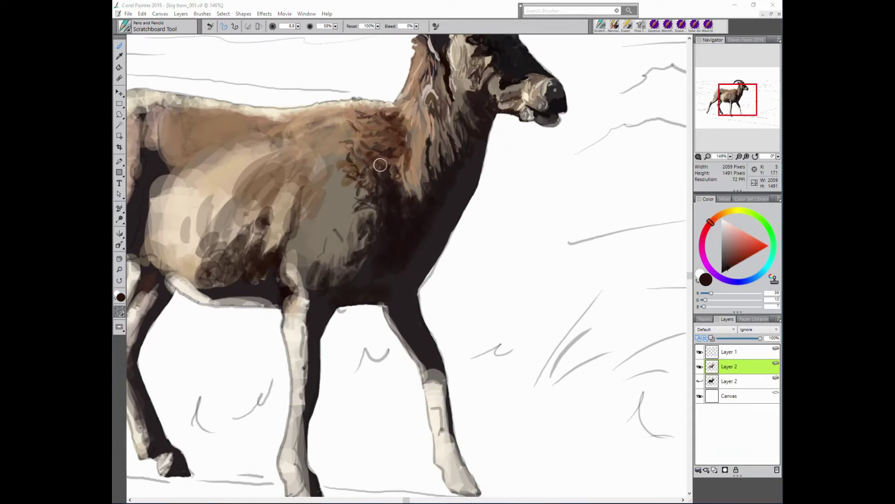
left_click(280, 240, "alt")
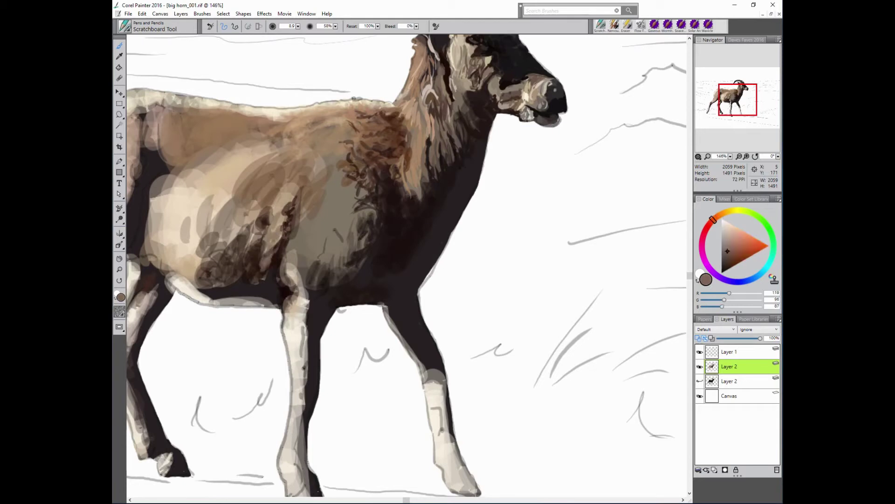
left_click(311, 215, "alt")
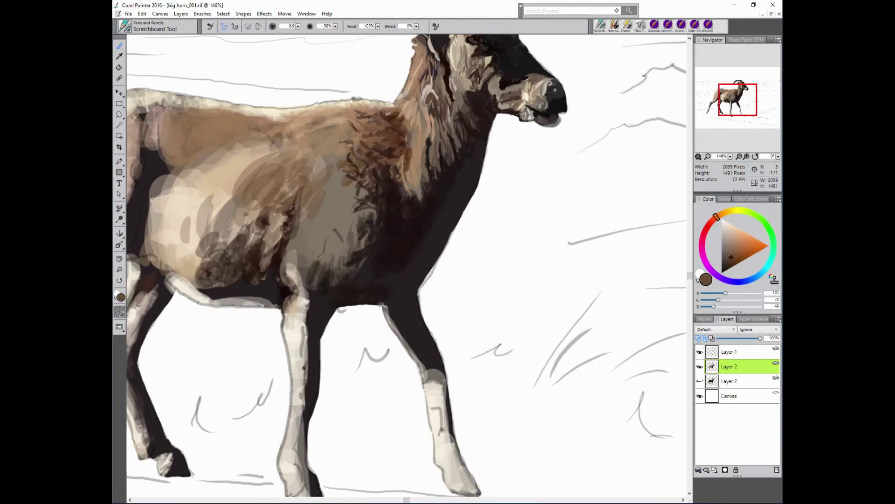
left_click(308, 192, "alt")
left_click(280, 176, "alt")
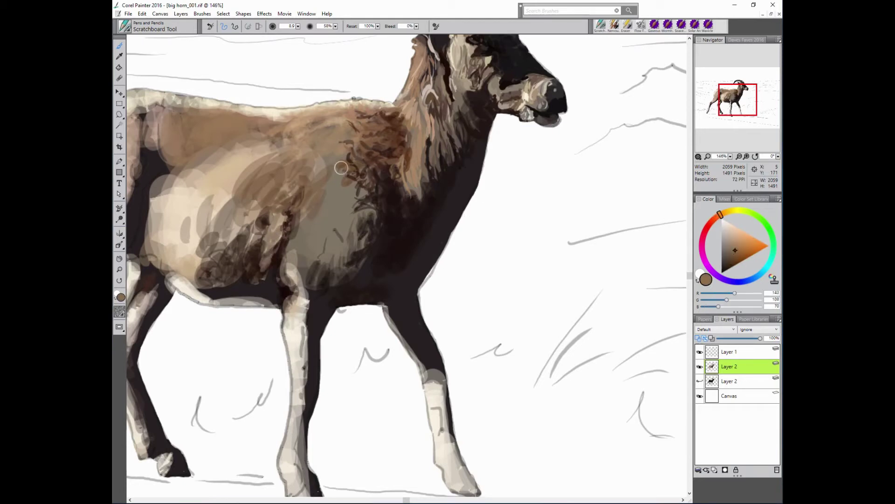
left_click_drag(308, 138, 279, 184)
left_click_drag(312, 153, 296, 196)
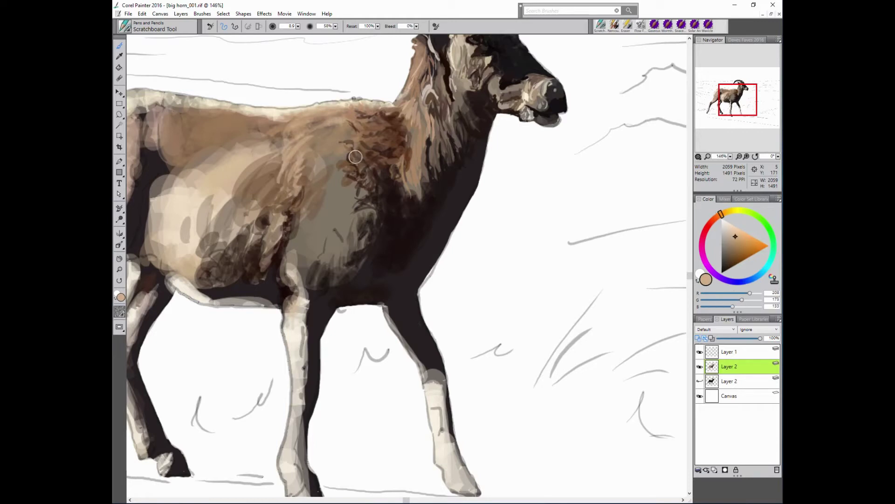
- Sample tans and a light cream, then lighten the dark area on the shoulder
left_click(205, 138, "alt")
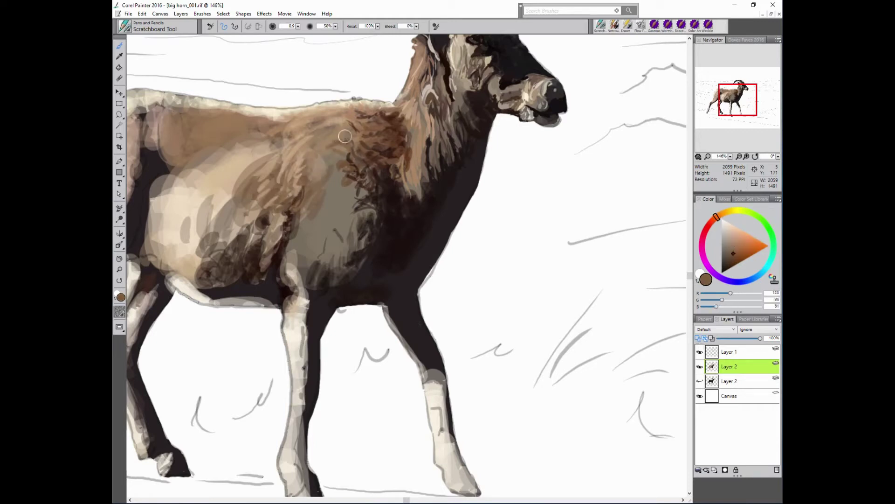
left_click(382, 140, "alt")
left_click(294, 149, "alt")
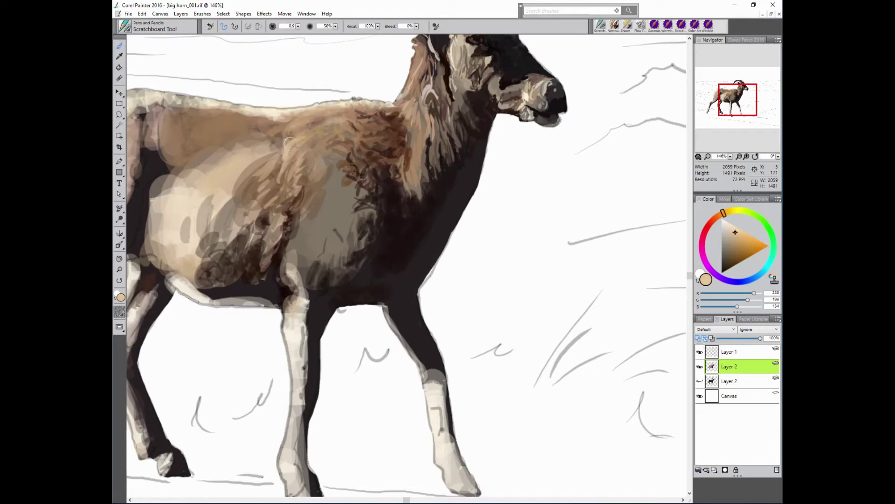
left_click(291, 116, "alt")
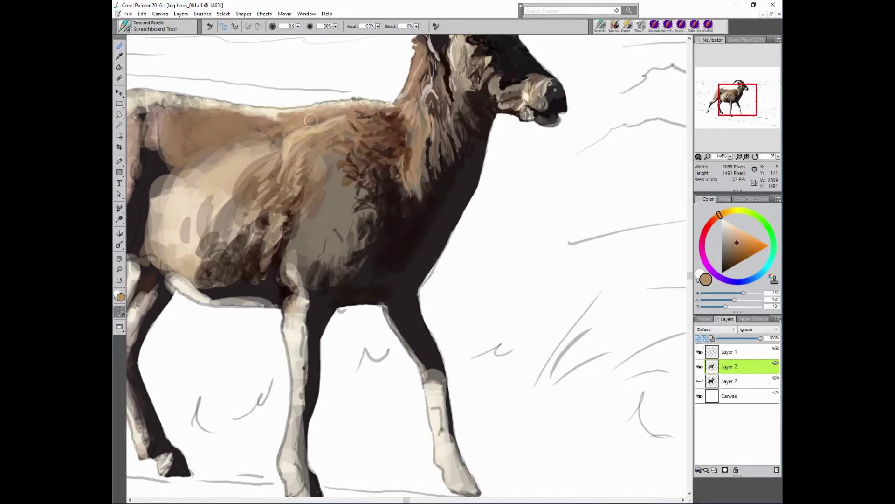
left_click(311, 121, "alt")
left_click(532, 129, "alt")
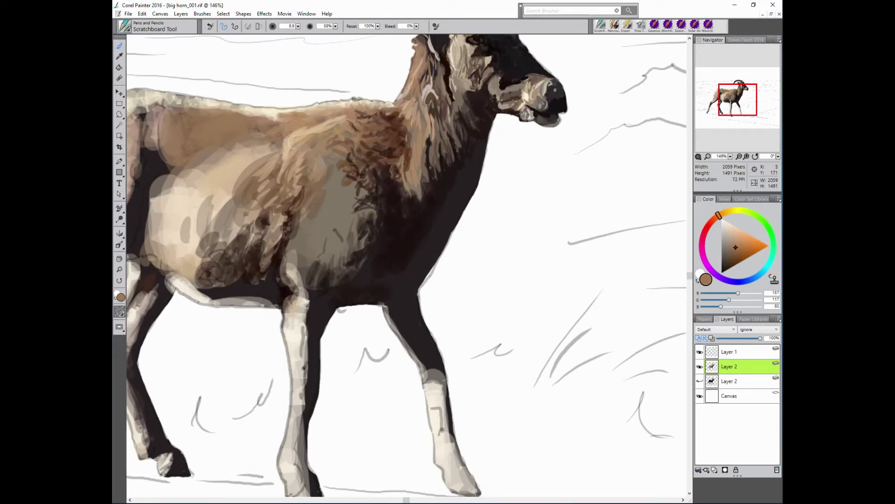
left_click(262, 148, "alt")
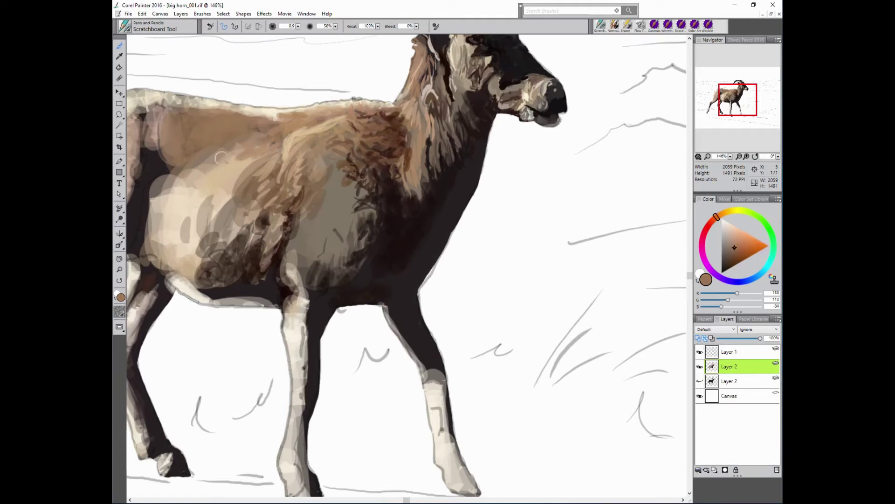
left_click(495, 156, "alt")
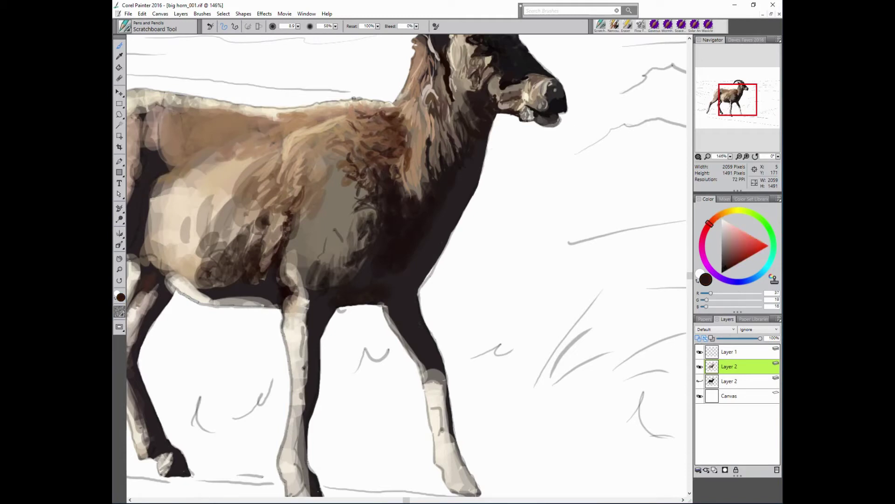
left_click(152, 195, "alt")
mouse_move(162, 177)
left_mouse_down()
mouse_move(142, 224)
mouse_move(147, 207)
left_mouse_up()
- Paint light cream fur strokes over the shoulder and its grey patch
left_click(350, 170, "alt")
left_click(170, 167, "alt")
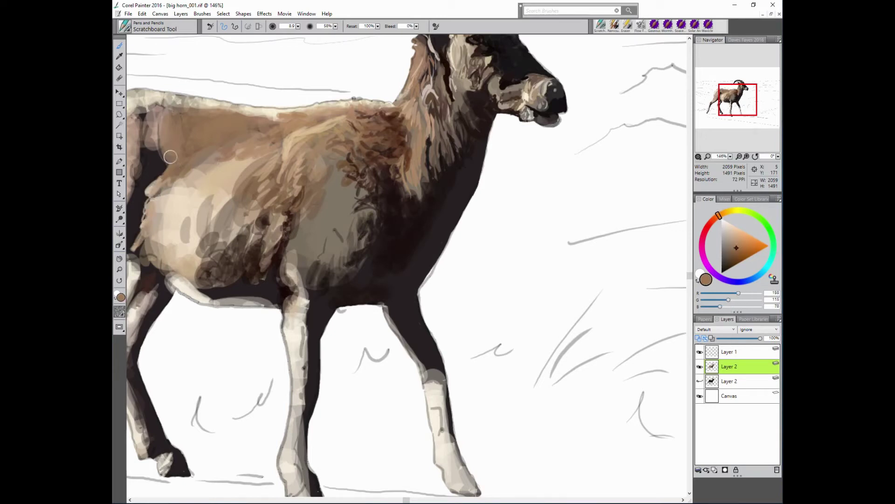
left_click(176, 180, "alt")
left_click_drag(154, 168, 187, 201)
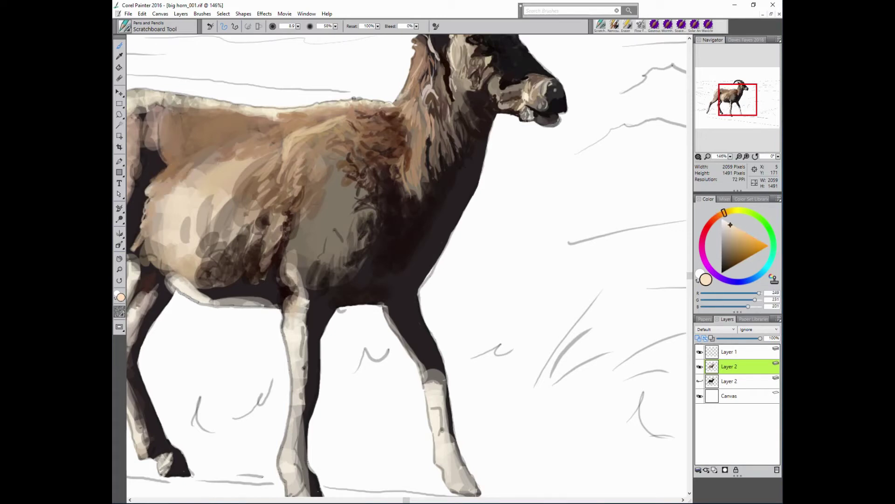
mouse_move(145, 224)
left_mouse_down()
mouse_move(161, 196)
mouse_move(196, 200)
mouse_move(187, 198)
left_mouse_up()
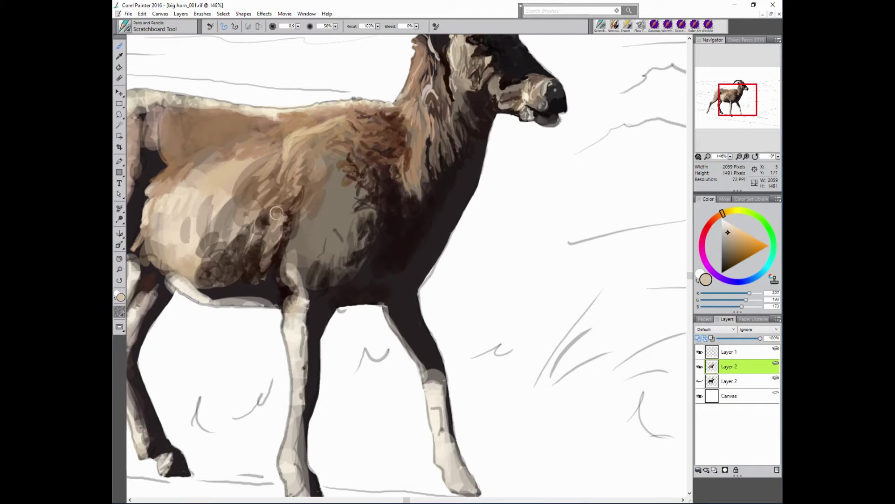
mouse_move(276, 213)
left_mouse_down()
mouse_move(219, 206)
mouse_move(252, 129)
left_mouse_up()
- Add upward light tan strokes, then sample deeper browns and greyish tans from the body
left_click(166, 143, "alt")
left_click(282, 167, "alt")
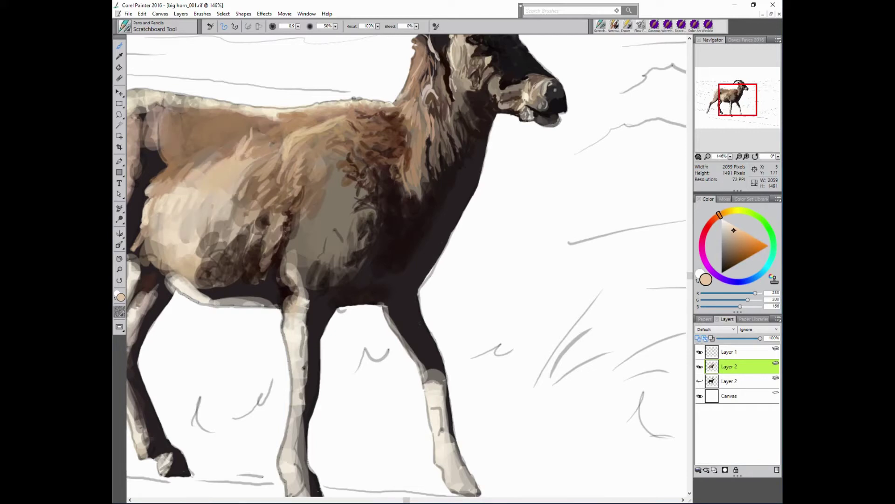
left_click(247, 153, "alt")
left_click(277, 157, "alt")
left_click(214, 160, "alt")
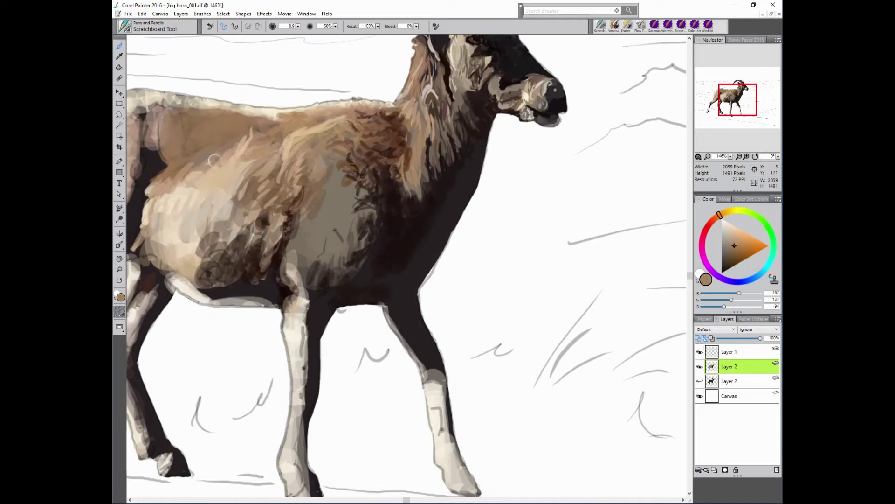
left_click(156, 133, "alt")
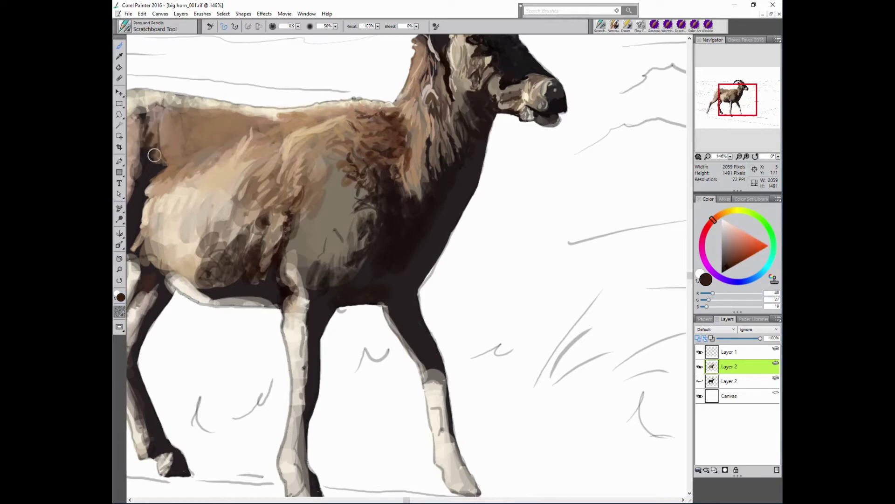
left_click(151, 135, "alt")
left_click(170, 121, "alt")
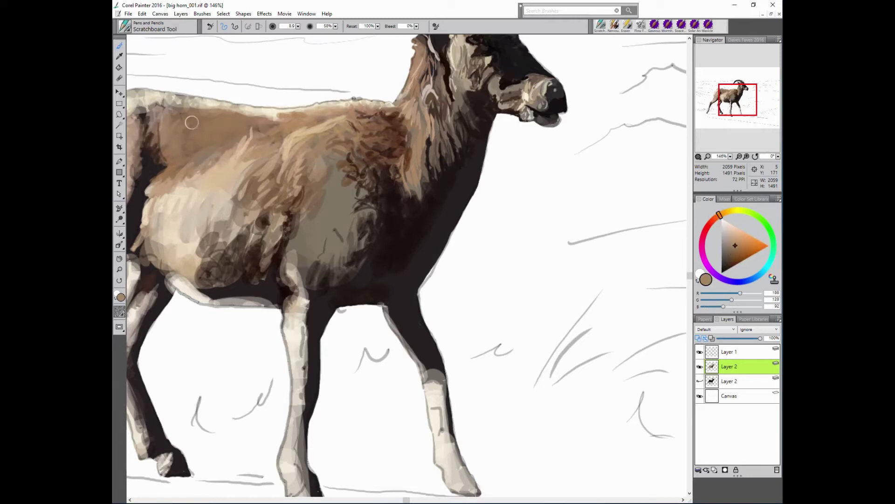
left_click(273, 133, "alt")
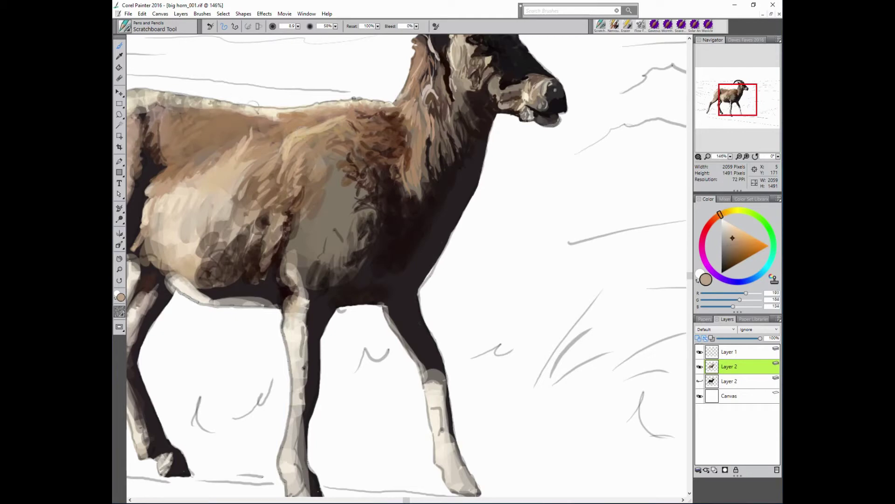
left_click(240, 109, "alt")
- Sample creams, tans and dark browns, then paint tan fur strokes on the shoulder
left_click(334, 145, "alt")
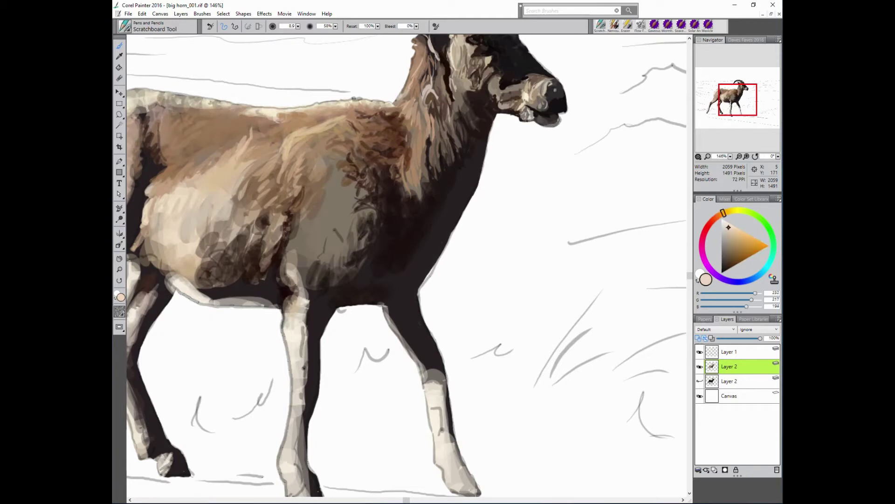
left_click(331, 96, "alt")
left_click(285, 118, "alt")
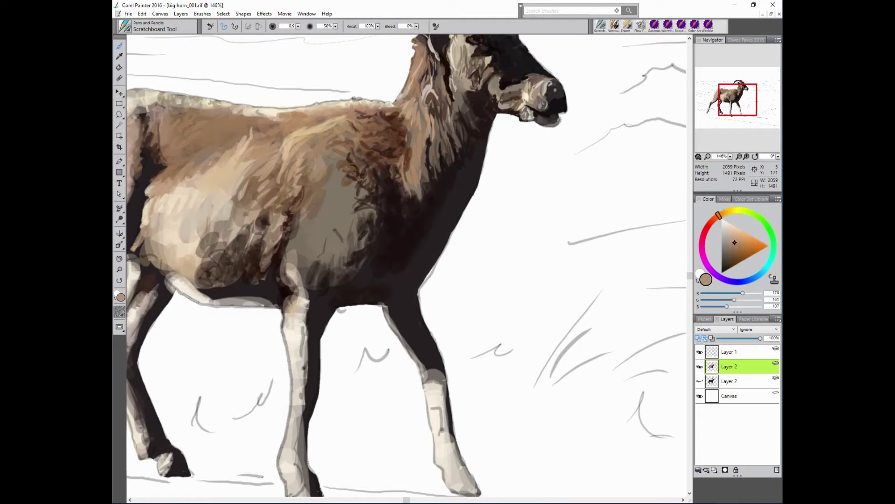
left_click(232, 276, "alt")
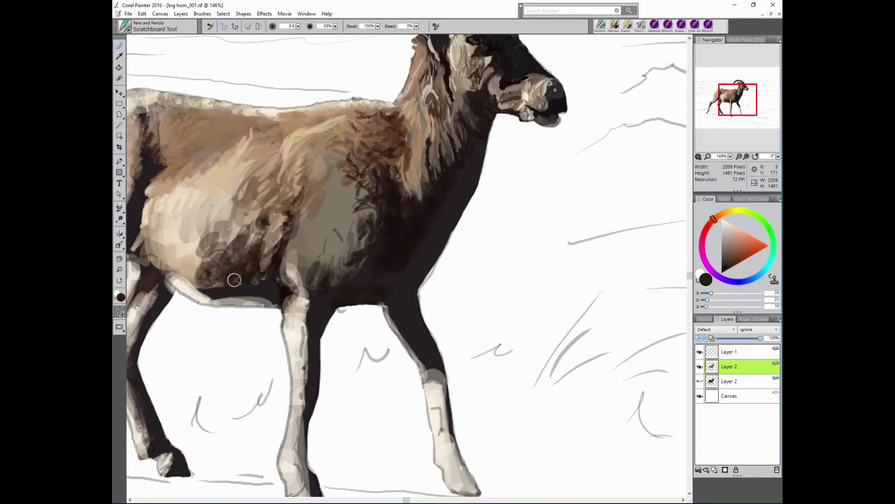
left_click(345, 222, "alt")
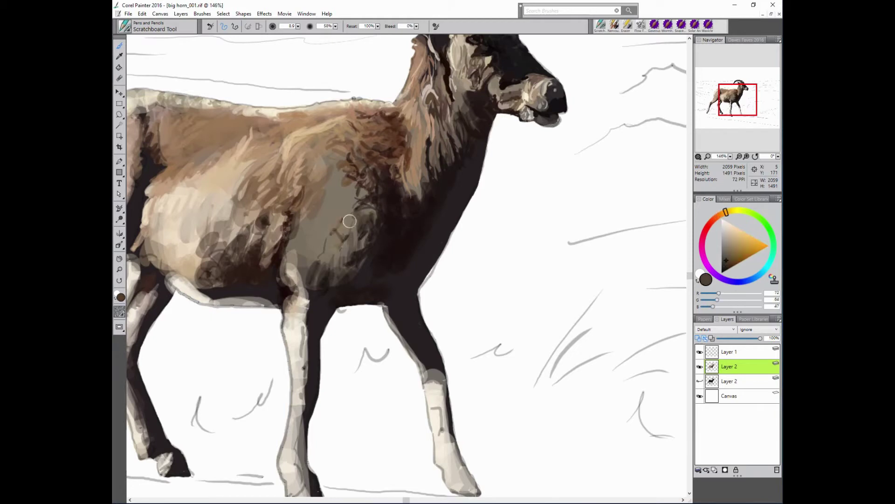
left_click(343, 206, "alt")
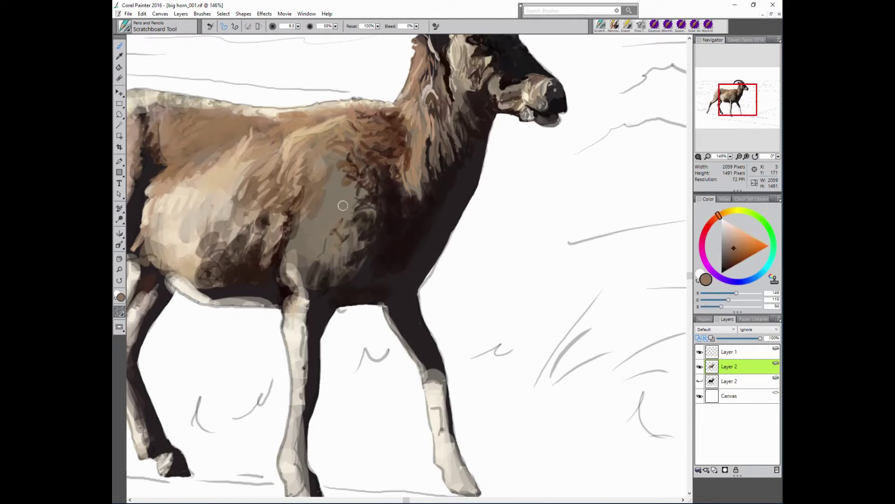
mouse_move(360, 140)
left_mouse_down()
mouse_move(357, 163)
mouse_move(327, 182)
mouse_move(349, 178)
left_mouse_up()
left_click(354, 159, "alt")
- Sample near-black and greyish browns and paint dark strokes through the chest shadow
left_click(430, 182, "alt")
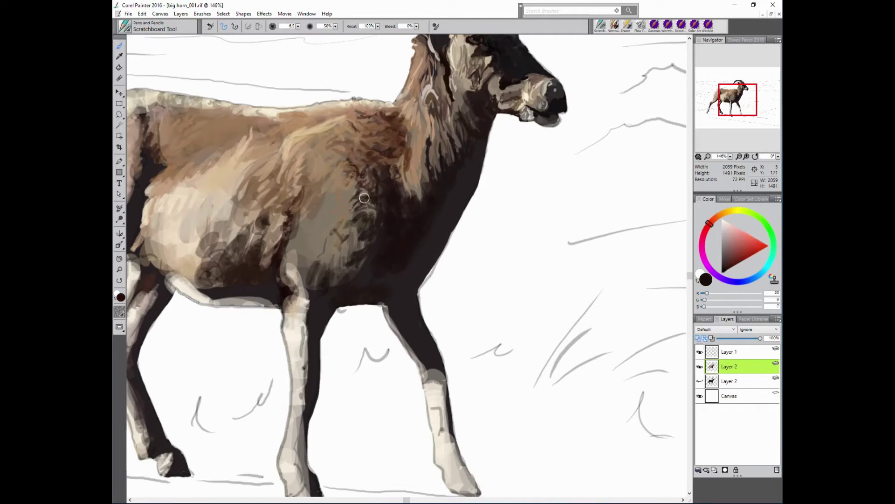
left_click(361, 200, "alt")
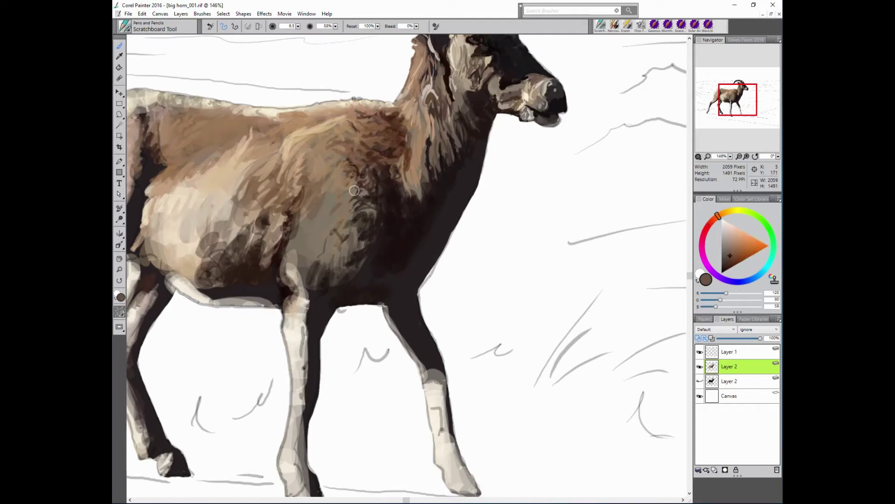
left_click(393, 260, "alt")
left_click(395, 255, "alt")
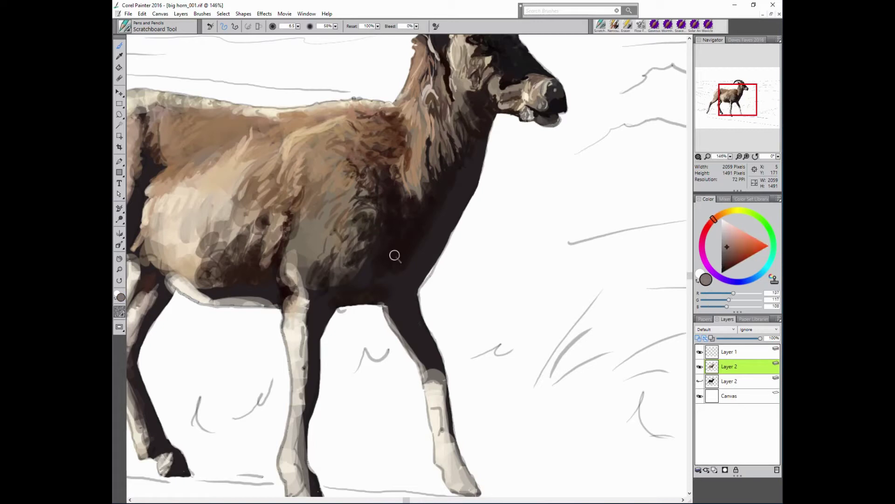
left_click(369, 210, "alt")
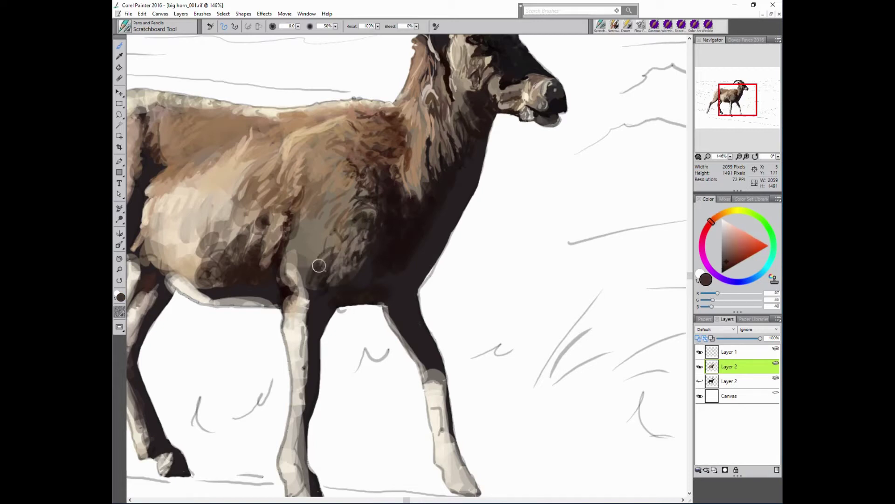
left_click(353, 255, "alt")
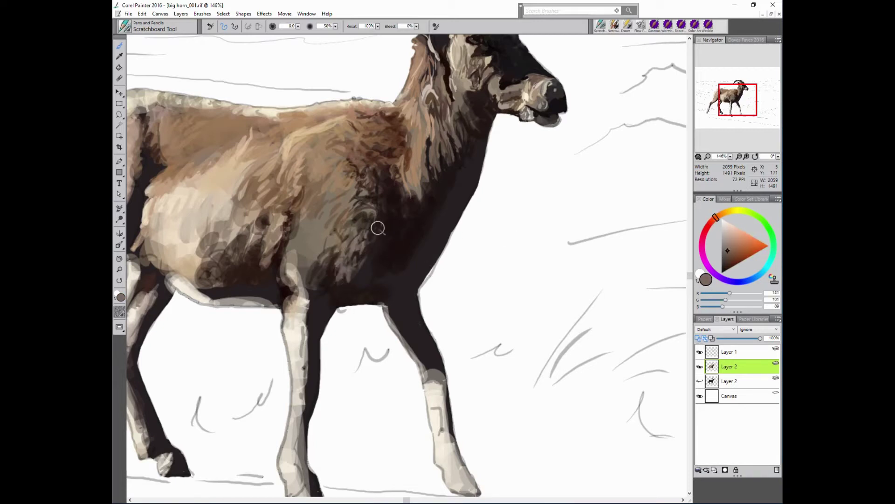
left_click(339, 230, "alt")
left_click(340, 231, "alt")
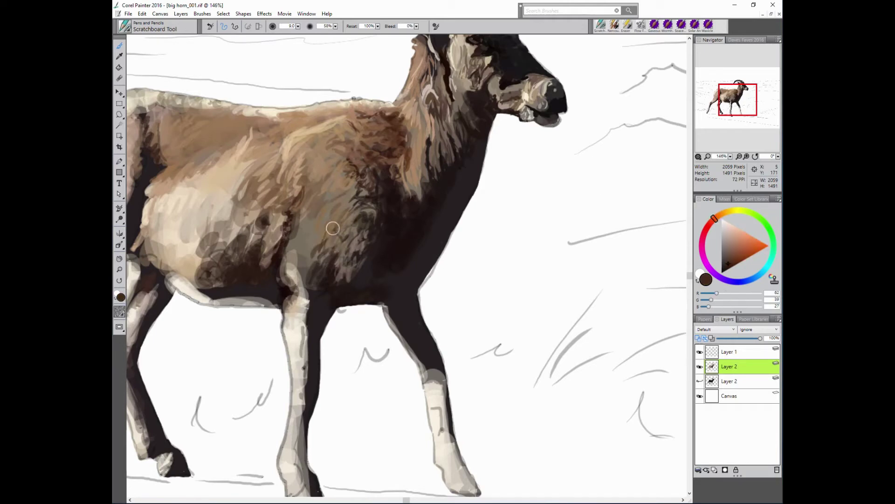
left_click(412, 209, "alt")
left_click_drag(293, 214, 278, 231)
left_click_drag(304, 185, 256, 247)
- Add darker brown hair strokes across the chest
left_click(390, 254, "alt")
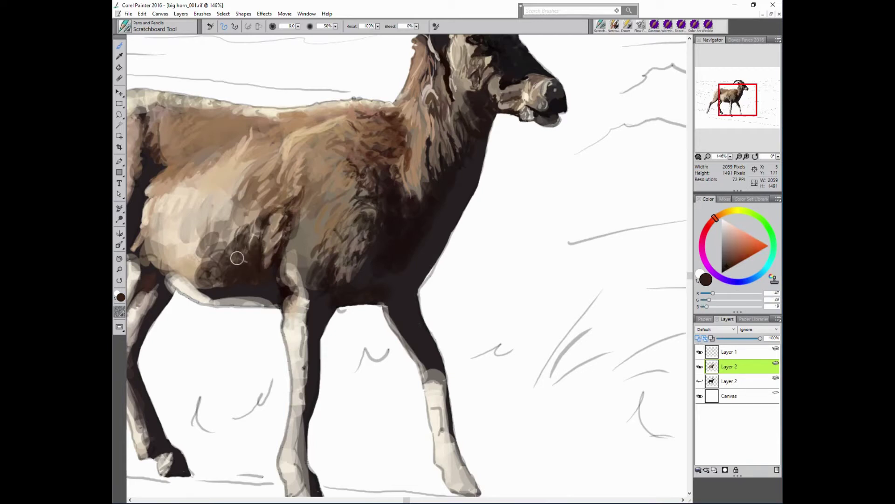
left_click_drag(238, 212, 233, 254)
left_click(233, 247, "alt")
left_click_drag(252, 211, 217, 252)
- Sample beige and tan tones, pan to the hindquarters, and add light tan strokes on top
left_click(325, 216, "alt")
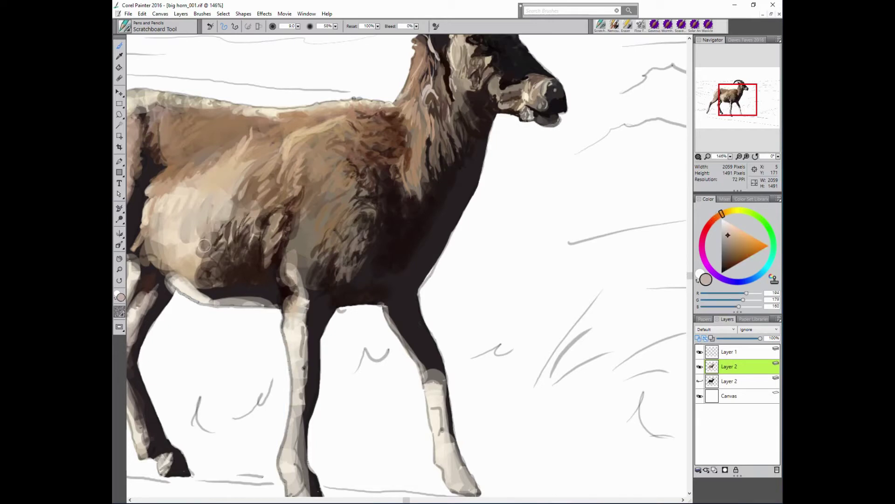
left_click(330, 184, "alt")
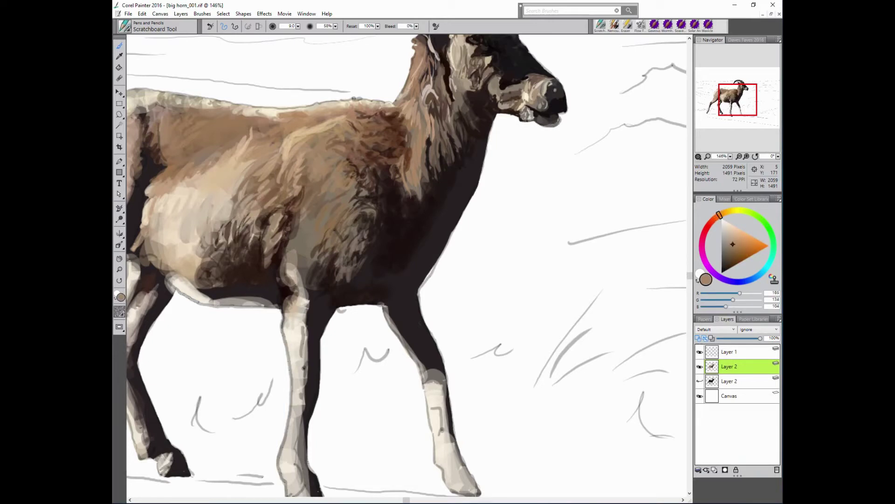
left_click(255, 178, "alt")
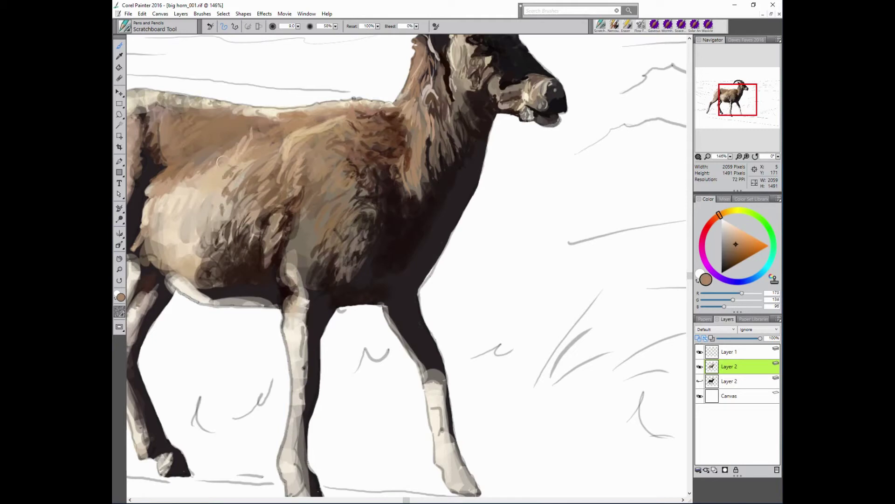
left_click(173, 182, "alt")
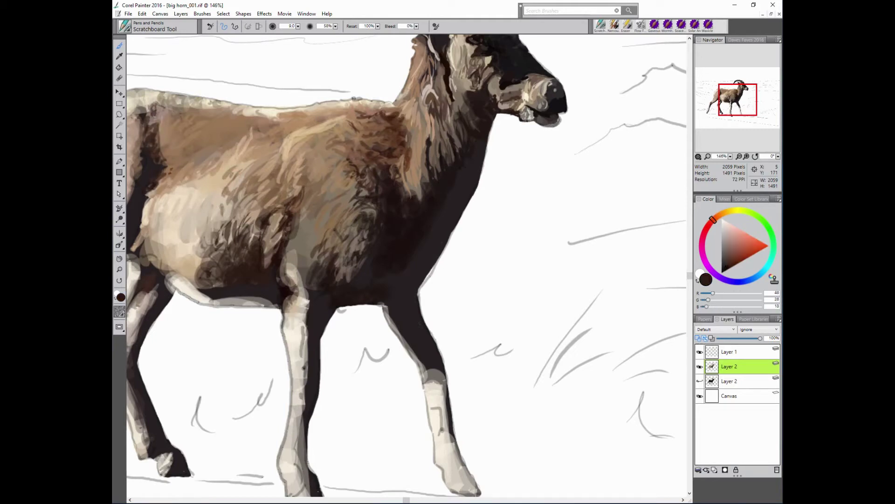
left_click(149, 116, "alt")
mouse_move(149, 115)
left_mouse_down()
mouse_move(262, 144)
mouse_move(259, 134)
mouse_move(214, 171)
left_mouse_up()
left_click(280, 133, "alt")
- Paint tan and grey-brown strokes along the hindquarter and rump edge, softening the upper hind leg
left_click(228, 154, "alt")
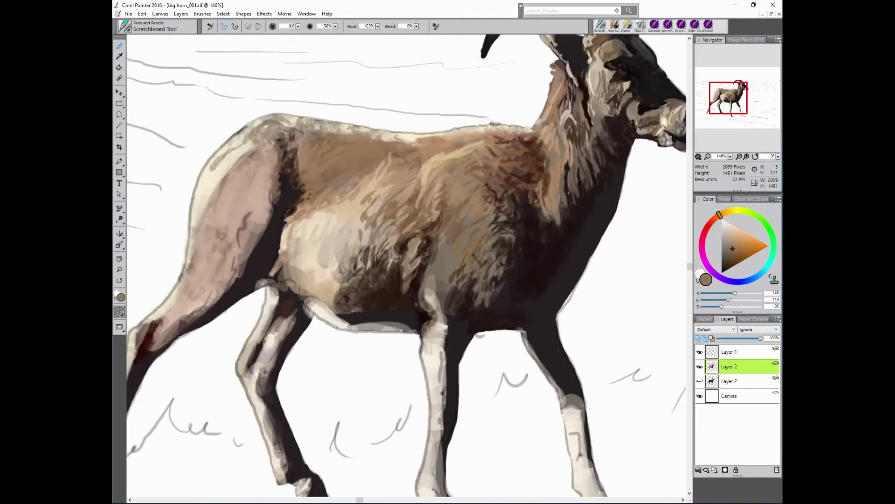
left_click_drag(248, 145, 225, 177)
left_click_drag(266, 131, 261, 136)
left_click(268, 147, "alt")
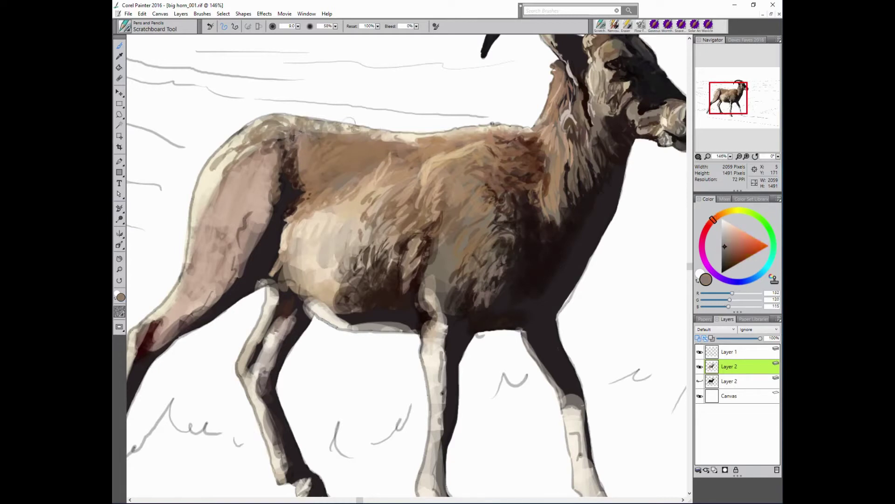
left_click(302, 121, "alt")
left_click(425, 140, "alt")
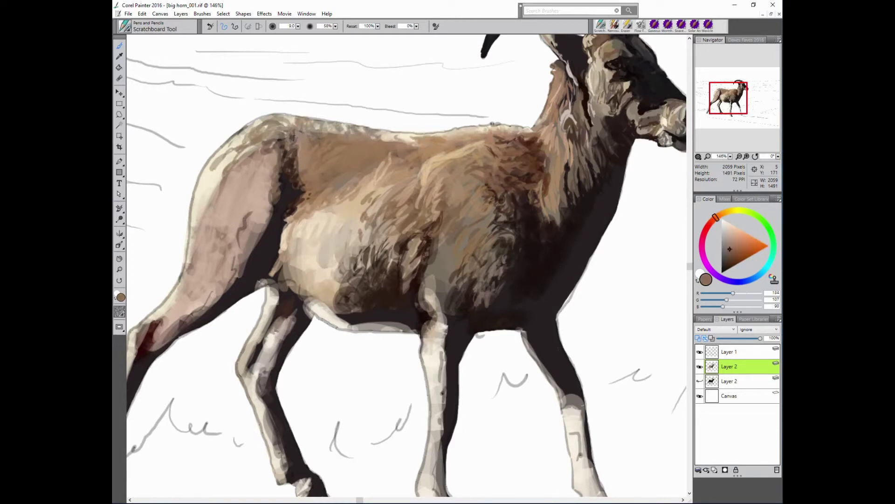
left_click_drag(280, 156, 243, 186)
left_click_drag(234, 153, 271, 164)
left_click_drag(206, 228, 256, 195)
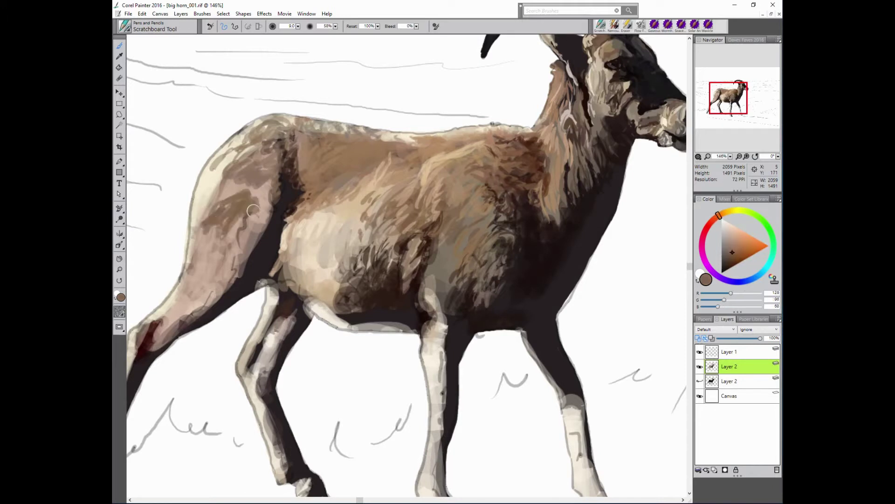
- Deepen dark brown shadows on the upper hind leg, hip and leg's lower edge
left_click(263, 224, "alt")
mouse_move(262, 238)
left_mouse_down()
mouse_move(250, 229)
mouse_move(266, 212)
mouse_move(228, 296)
mouse_move(188, 322)
mouse_move(219, 280)
left_mouse_up()
left_click(240, 263, "alt")
left_click(228, 268, "alt")
left_click(196, 318, "alt")
left_click(196, 285, "alt")
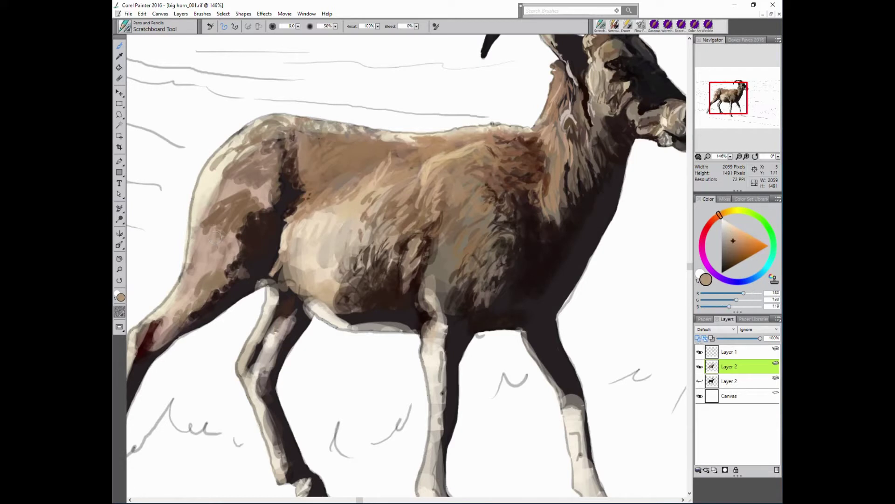
- Sample progressively lighter tans, ending on a near-white cream for highlights
left_click(150, 338, "alt")
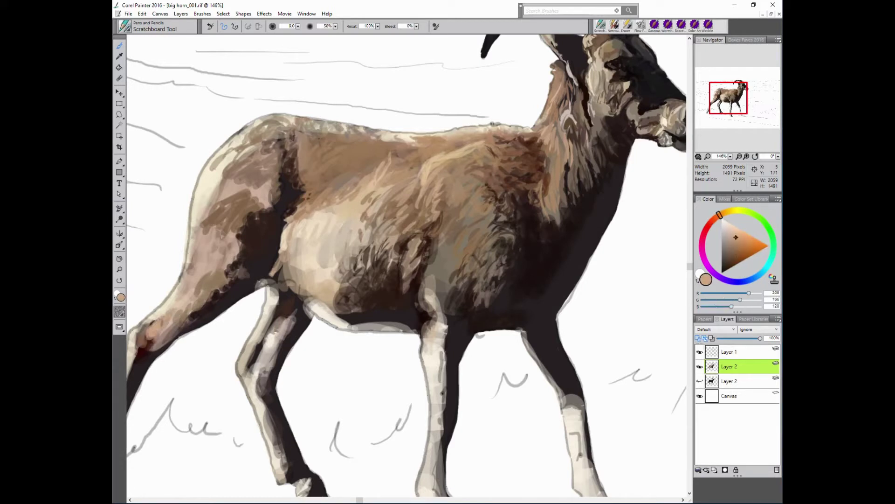
left_click(203, 283, "alt")
left_click(195, 193, "alt")
left_click(226, 249, "alt")
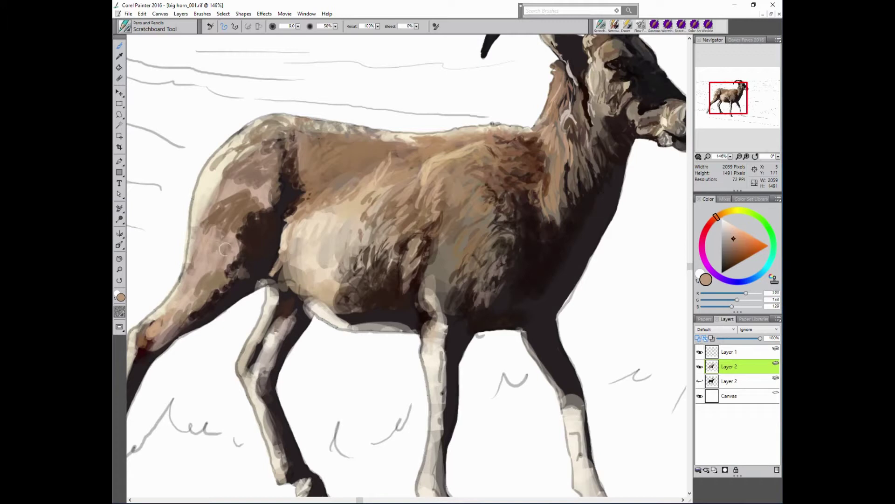
- Hatch cream highlights over the hind leg, upper haunch, shoulder and top edge of the back
mouse_move(229, 214)
left_mouse_down()
mouse_move(207, 272)
mouse_move(207, 219)
left_mouse_up()
left_click_drag(221, 205, 238, 241)
left_click_drag(220, 190, 207, 217)
left_click_drag(231, 176, 203, 210)
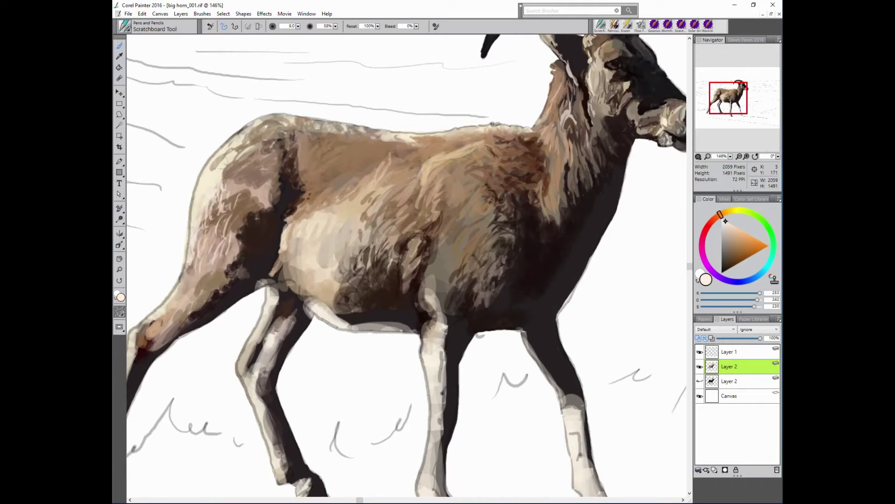
mouse_move(236, 147)
left_mouse_down()
mouse_move(214, 171)
mouse_move(230, 179)
left_mouse_up()
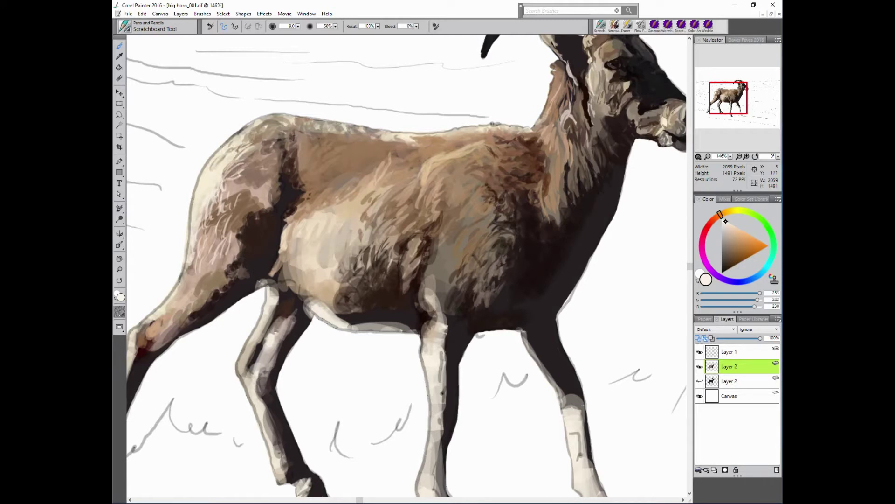
left_click_drag(252, 122, 226, 144)
left_click_drag(720, 214, 738, 210)
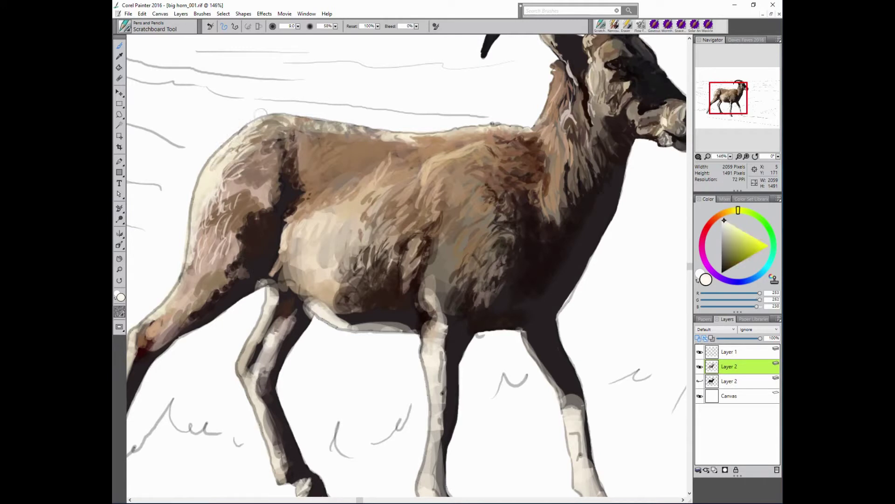
left_click_drag(261, 112, 290, 111)
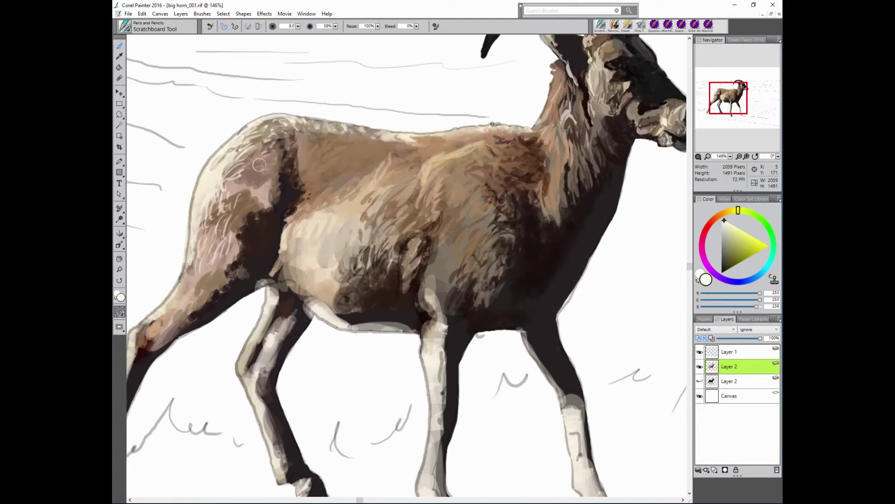
- Sample a mid tan and paint tan fur strokes on the shoulder
left_click(265, 193, "alt")
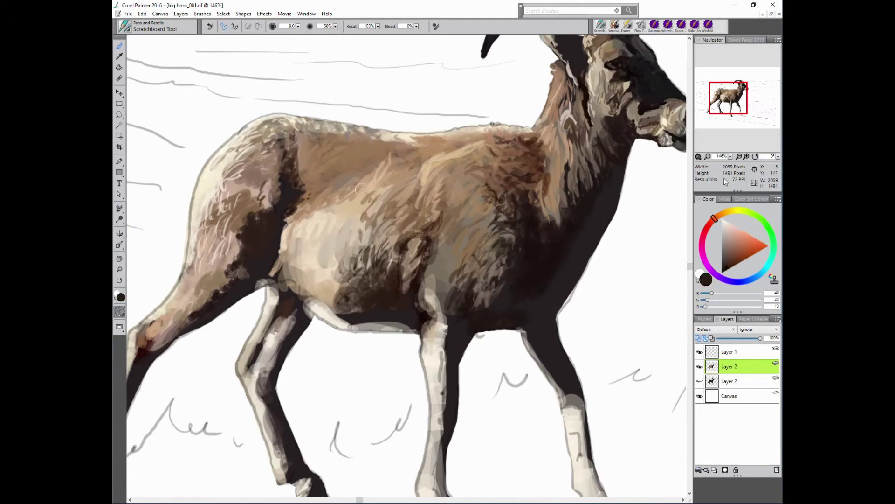
left_click(262, 186, "alt")
mouse_move(251, 180)
left_mouse_down()
mouse_move(216, 196)
mouse_move(219, 217)
left_mouse_up()
left_click(156, 205, "alt")
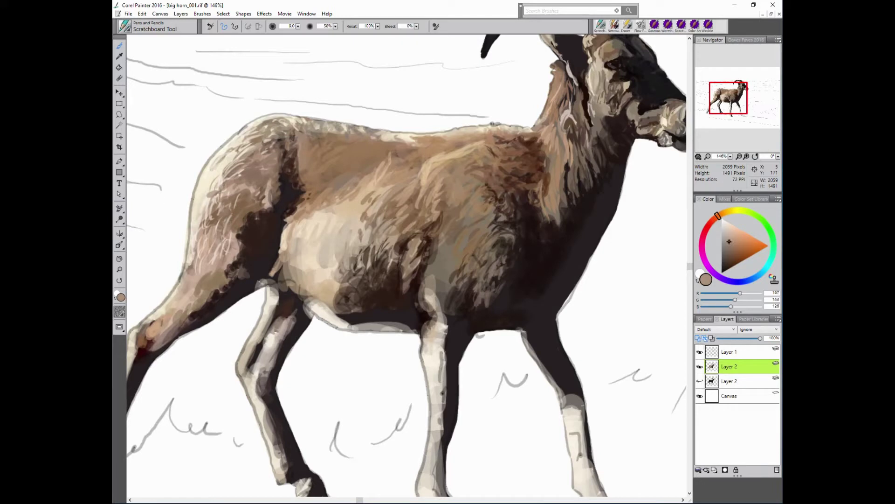
- Sample a series of light and darker tan shades, then fit the whole painting in view
left_click(242, 243, "alt")
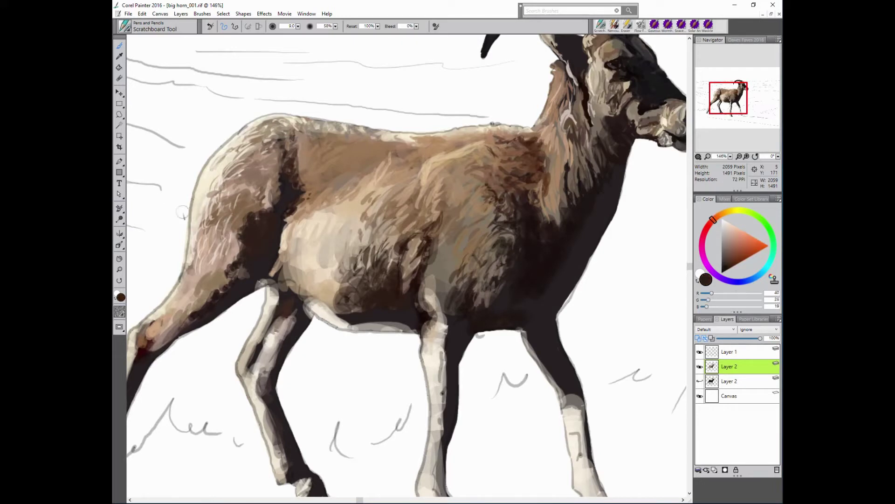
left_click(212, 269, "alt")
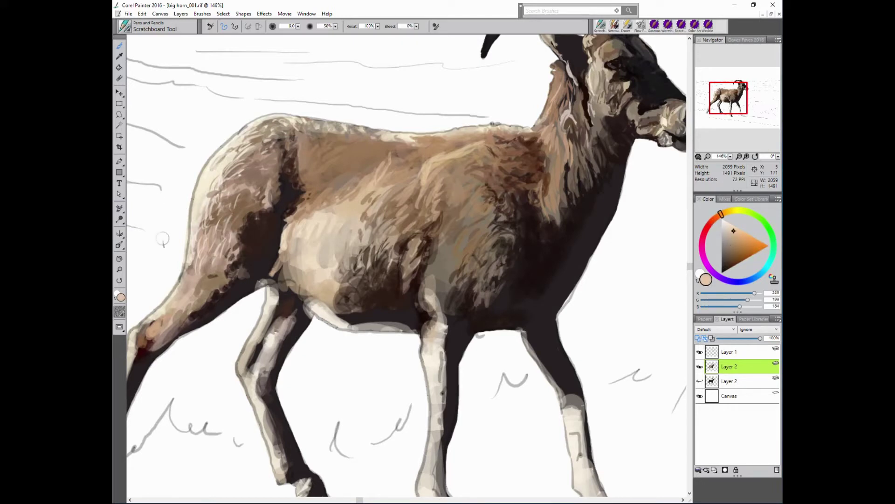
left_click(212, 290, "alt")
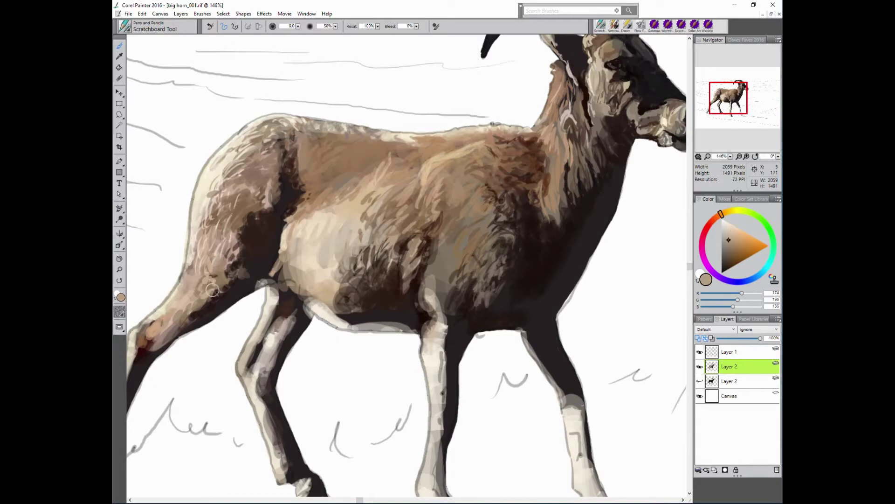
left_click(198, 312, "alt")
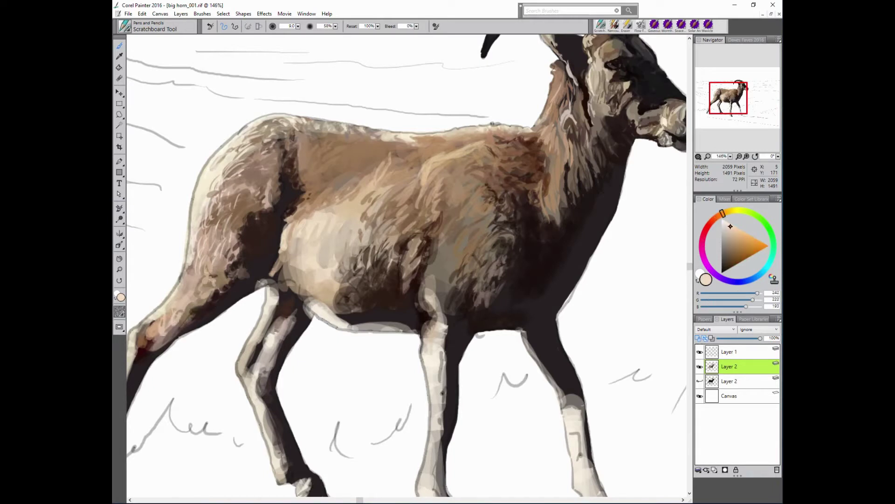
left_click(169, 317, "alt")
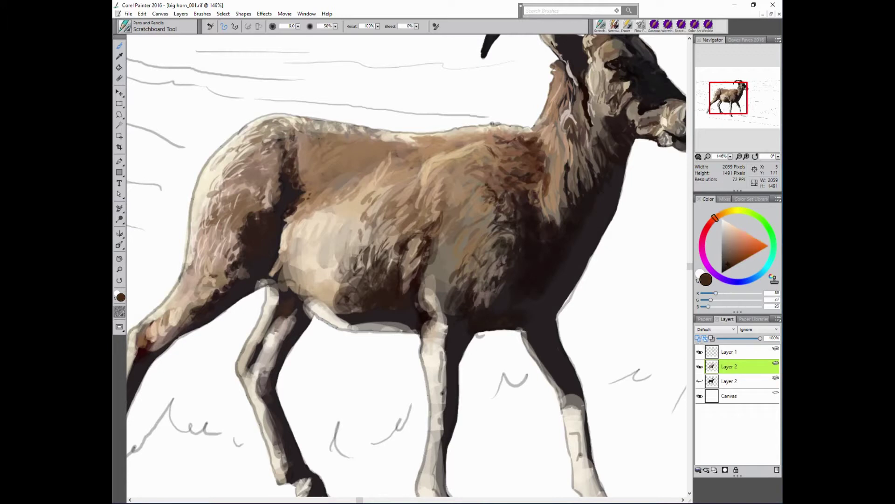
left_click(172, 317, "alt")
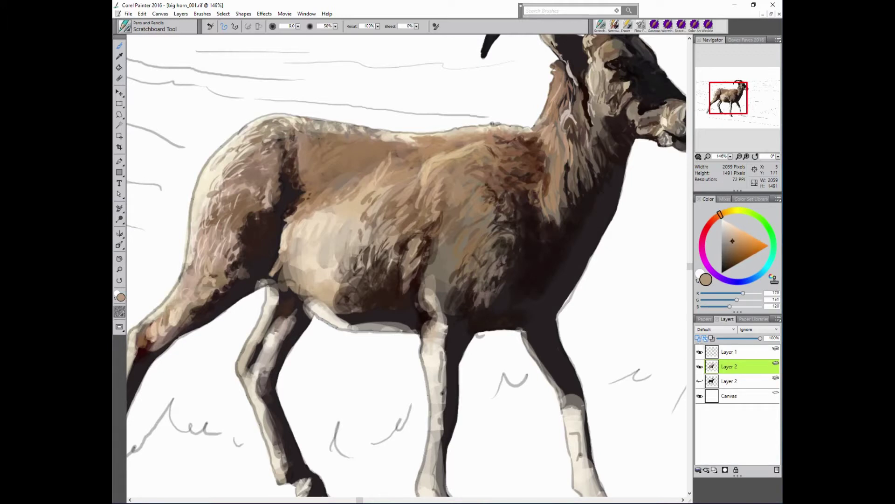
key("ctrl+0")
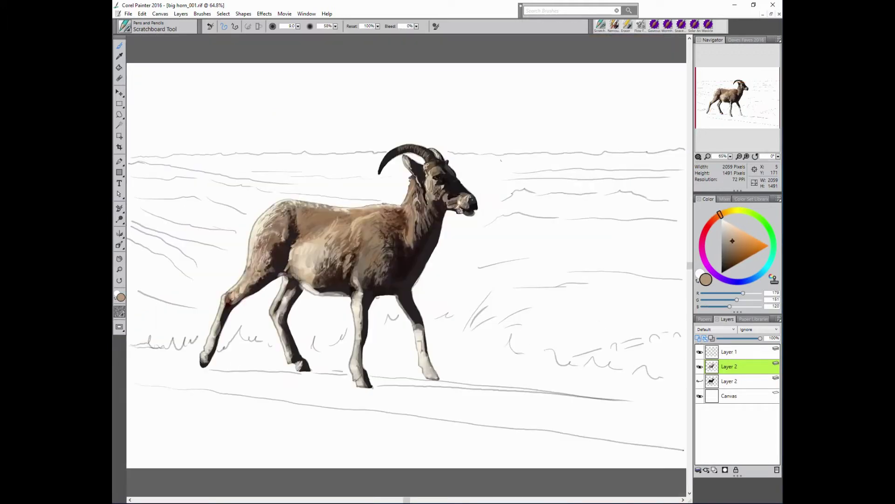
- Zoom in and add dark brown, dark red and tan fur around the ram's knee
scroll(406, 261, "up", 2)
scroll(261, 289, "up", 1)
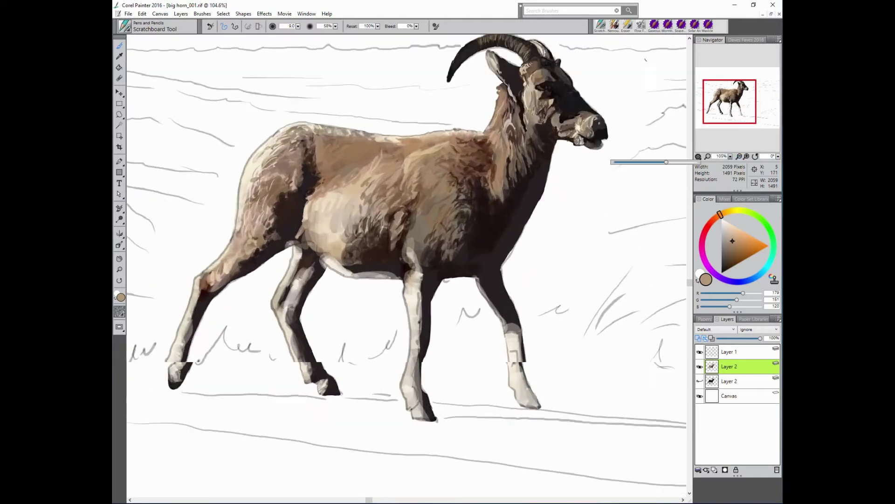
scroll(262, 289, "up", 1)
left_click(273, 293, "alt")
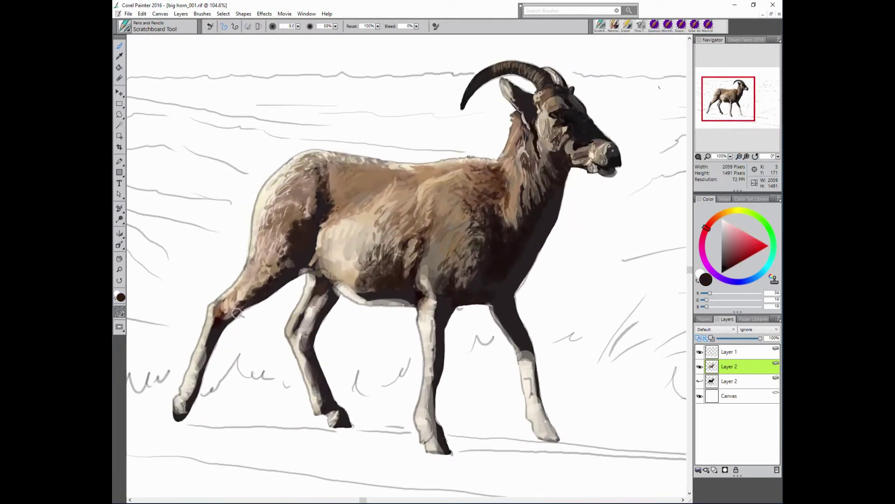
left_click(295, 279, "alt")
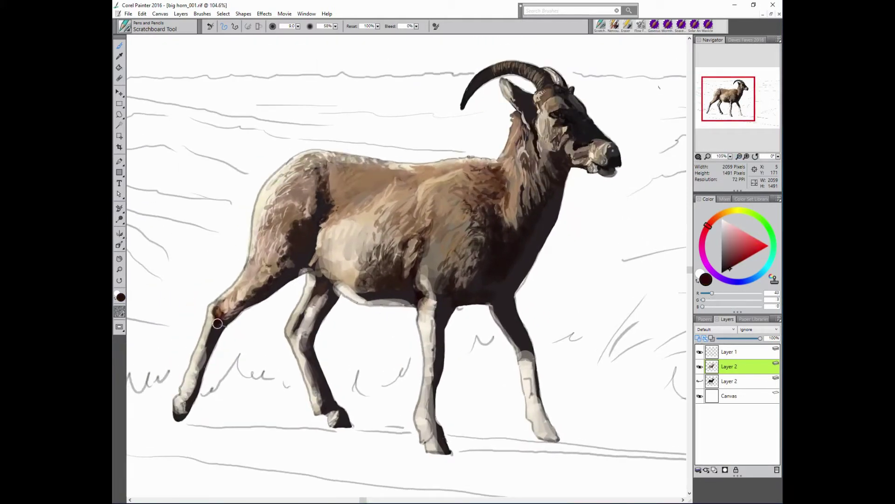
left_click(290, 265, "alt")
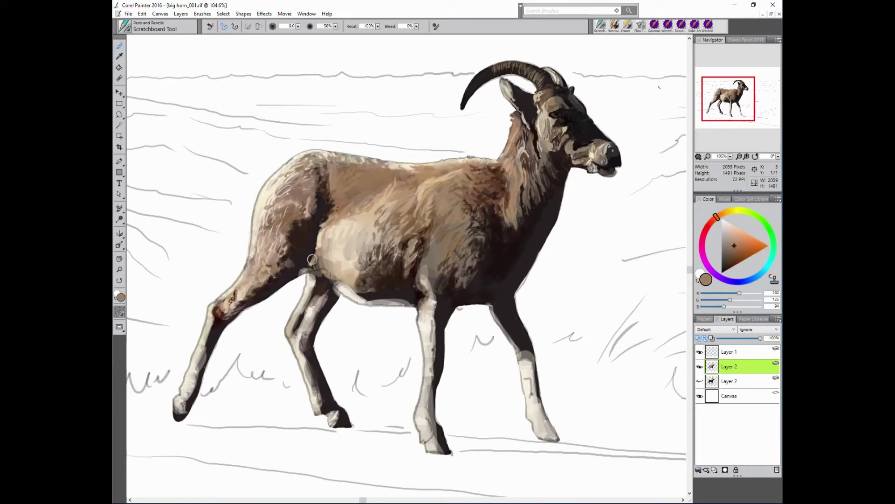
left_click(253, 291, "alt")
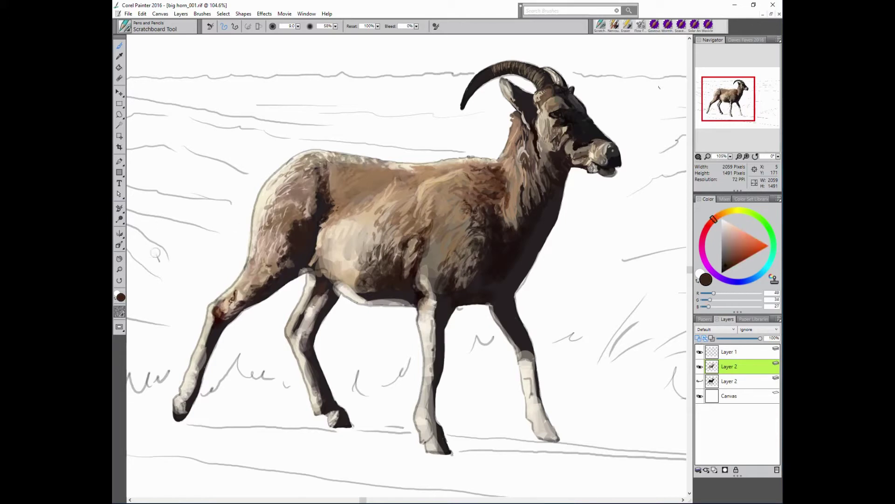
- Layer greyish tan, warm tan, cream and reddish brown fur tones over the upper leg
left_click(211, 339, "alt")
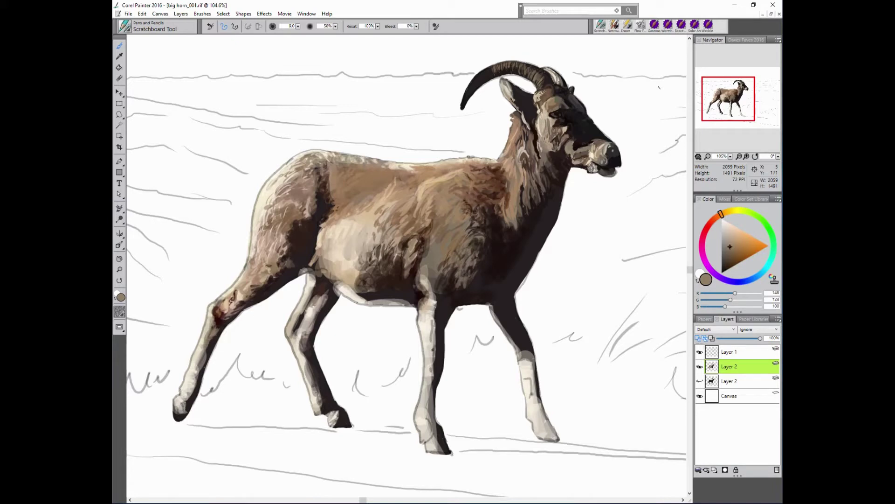
left_click(223, 315, "alt")
left_click(220, 312, "alt")
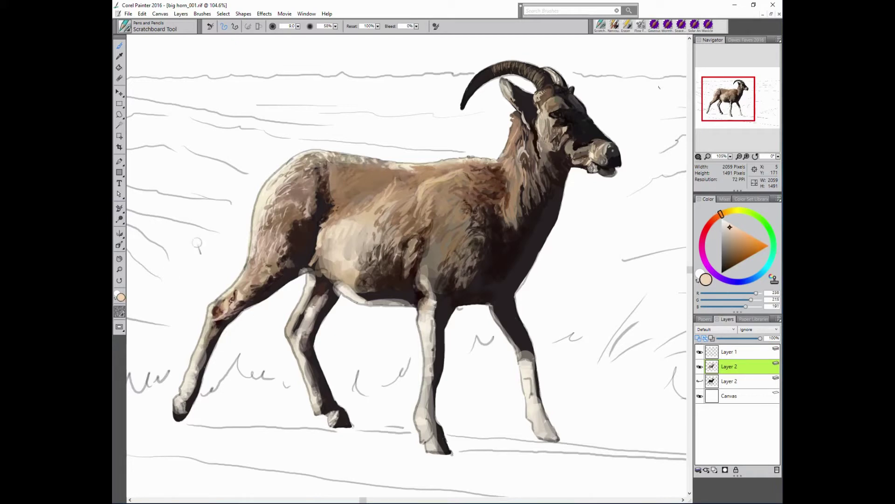
left_click(236, 307, "alt")
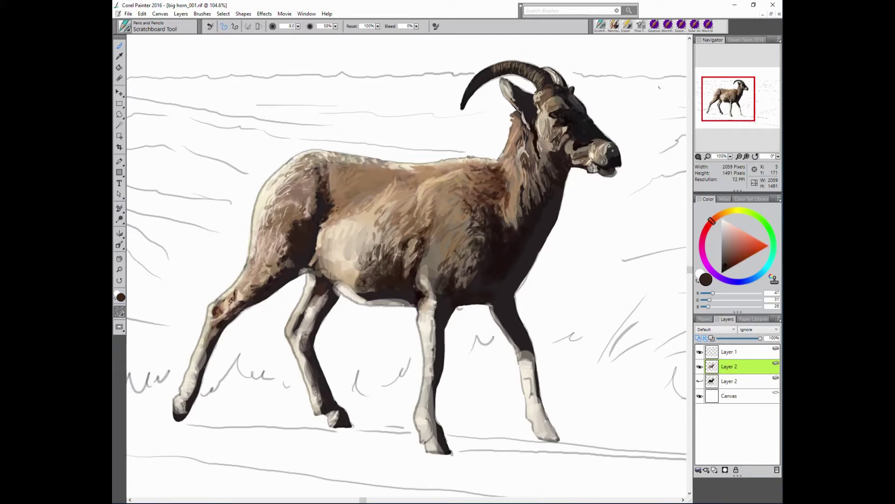
left_click(494, 181, "alt")
left_click(280, 303, "alt")
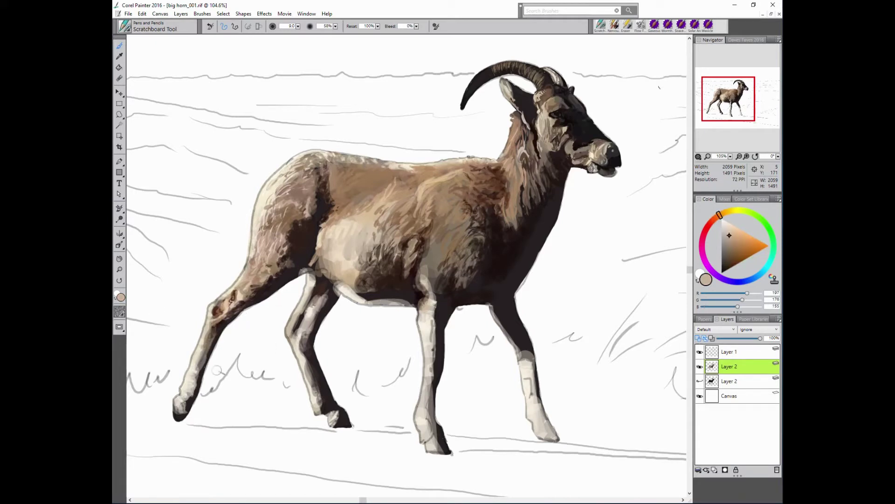
- Shade the lower leg with near-black, near-white, dark brown and grey fur strokes
left_click(187, 402, "alt")
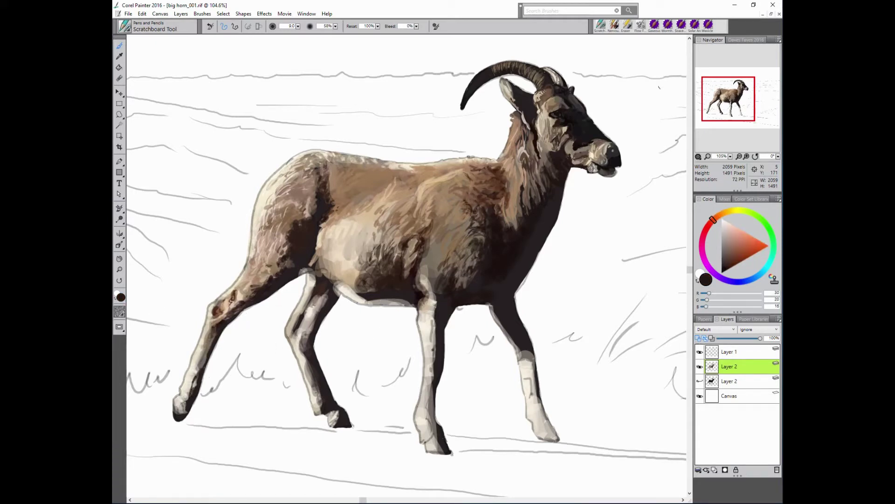
left_click(198, 375, "alt")
left_click(192, 379, "alt")
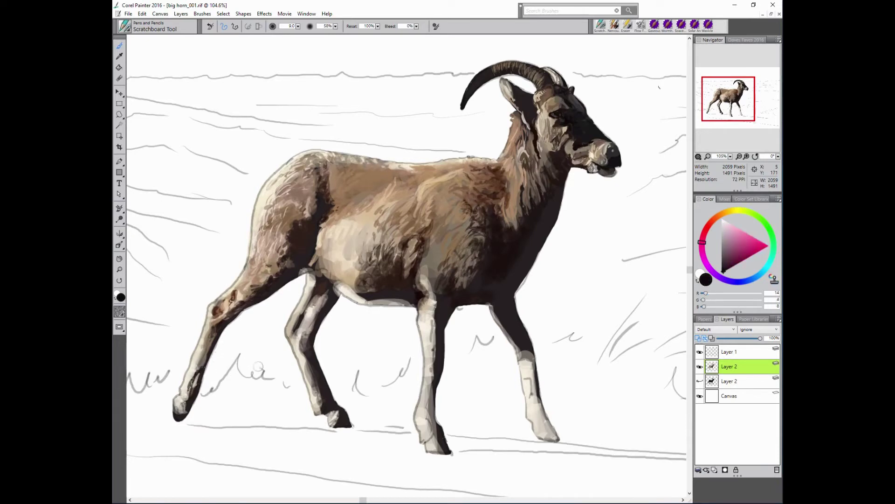
left_click(190, 387, "alt")
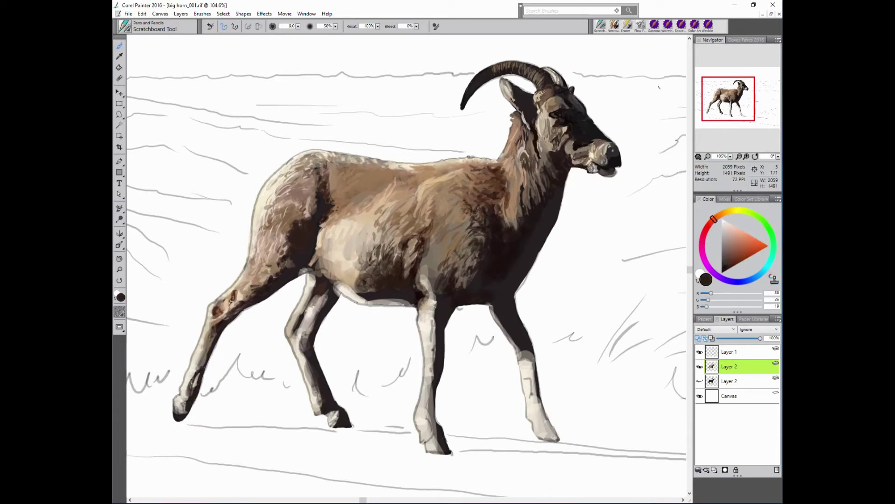
left_click(184, 328, "alt")
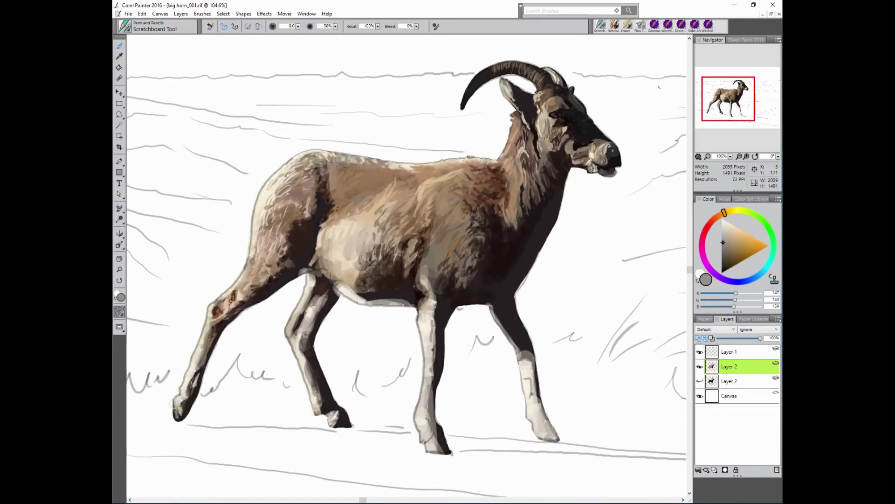
left_click(175, 404, "alt")
- Build the front leg's fur with cream, greyish brown, darker brown and lighter brown tones
left_click(659, 86, "alt")
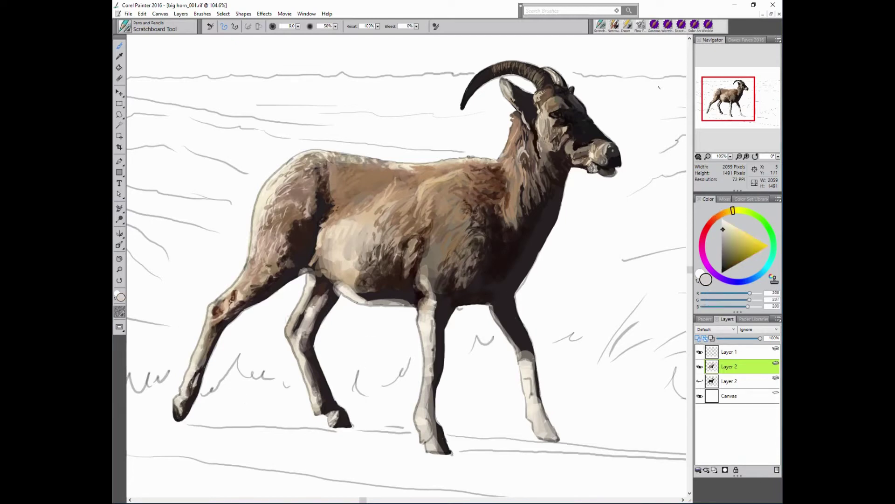
left_click(312, 373, "alt")
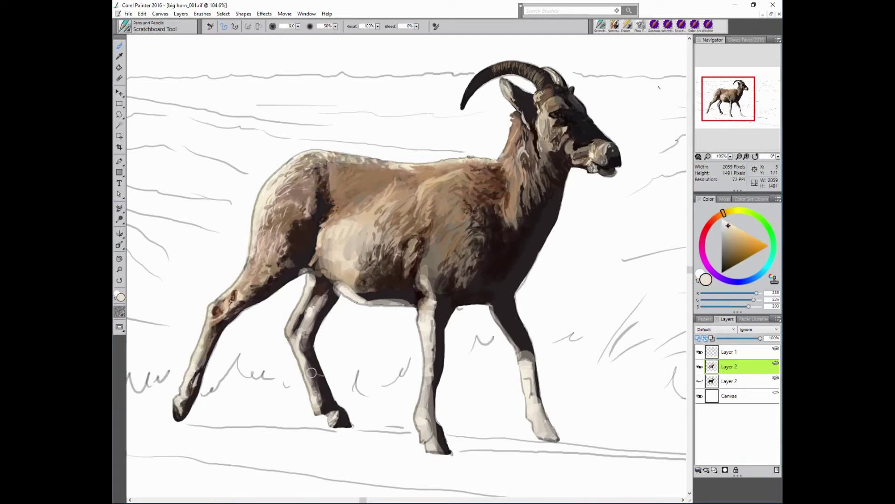
left_click(321, 398, "alt")
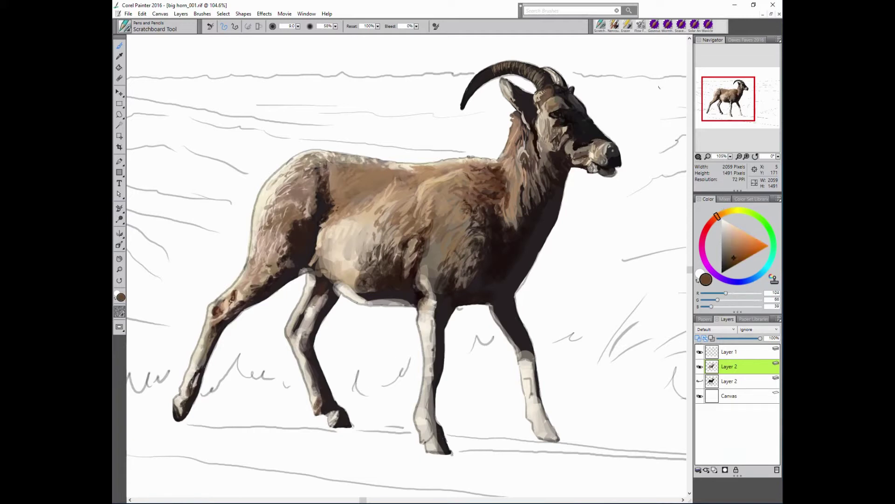
left_click(313, 404, "alt")
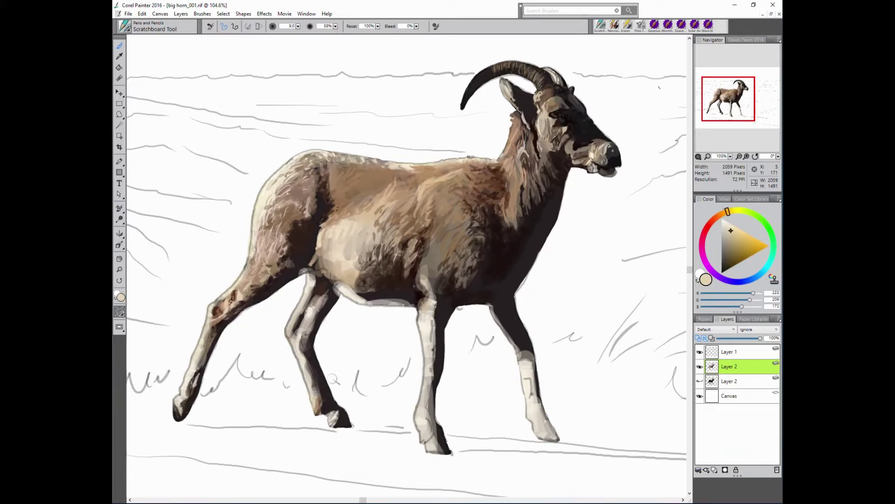
left_click(311, 382, "alt")
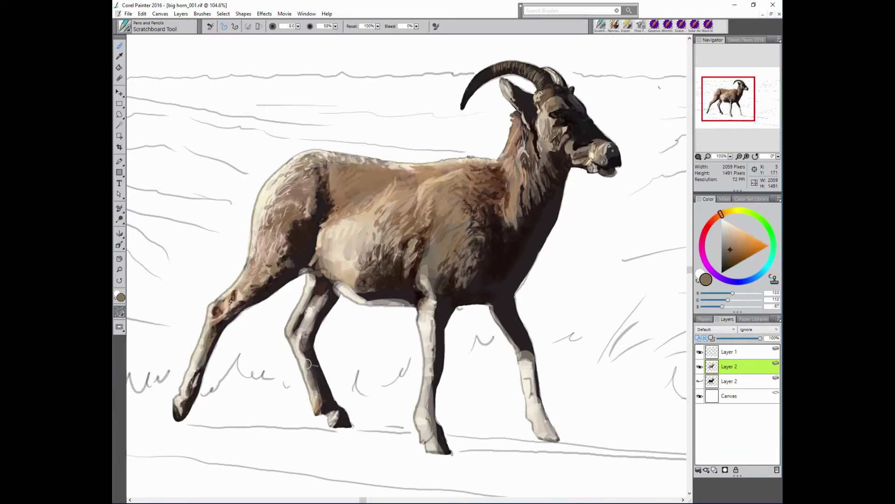
left_click(295, 325, "alt")
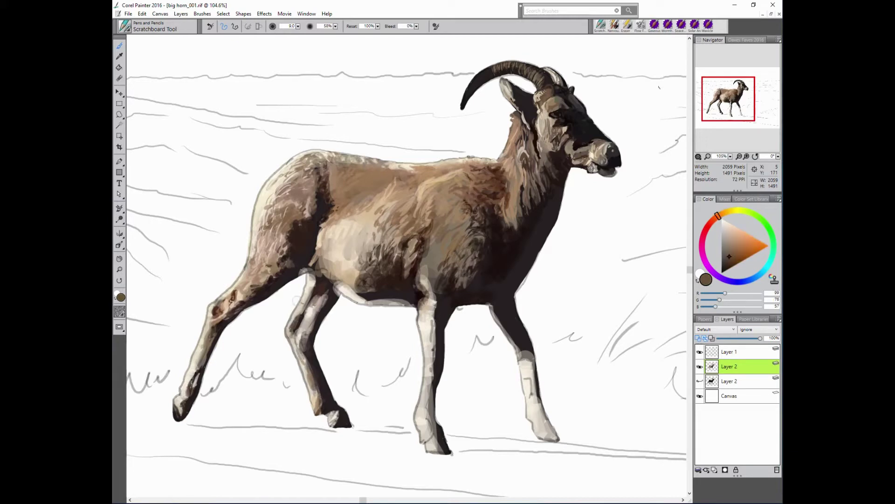
left_click(308, 299, "alt")
left_click(312, 289, "alt")
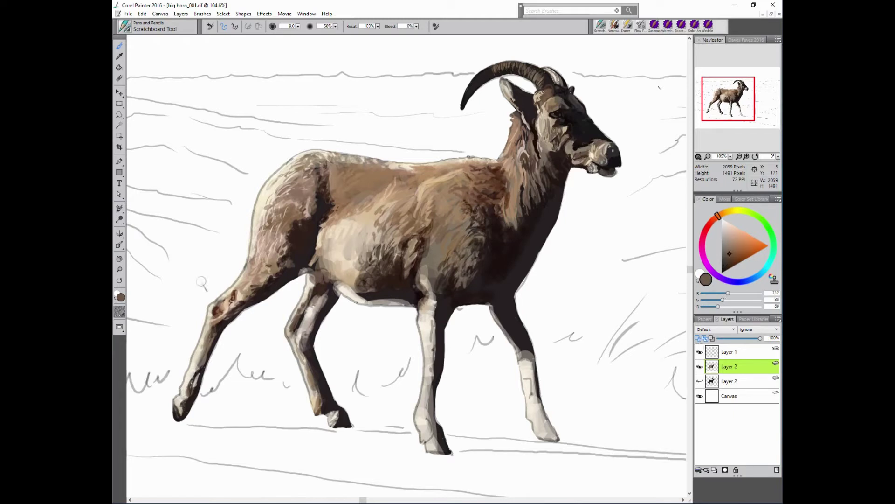
- Paint a near-white cream highlight at the top of the leg, balanced with dark brown
left_click(423, 261, "alt")
left_click_drag(339, 272, 333, 286)
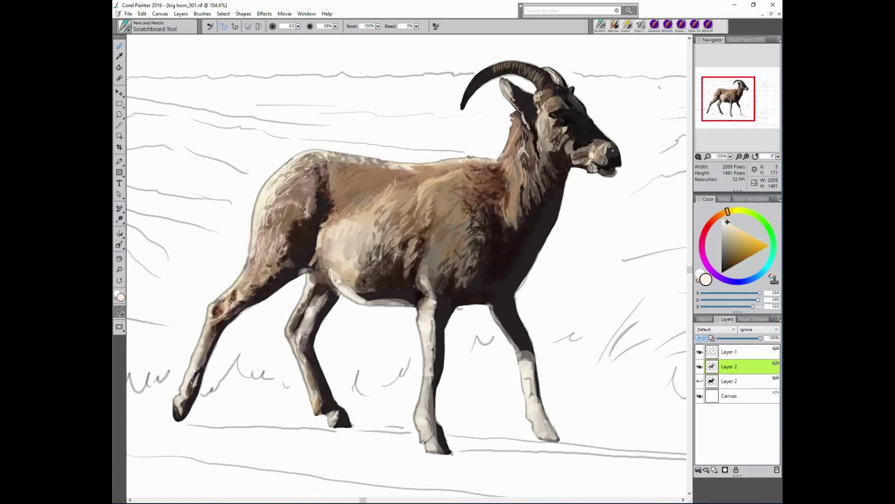
left_click(513, 218, "alt")
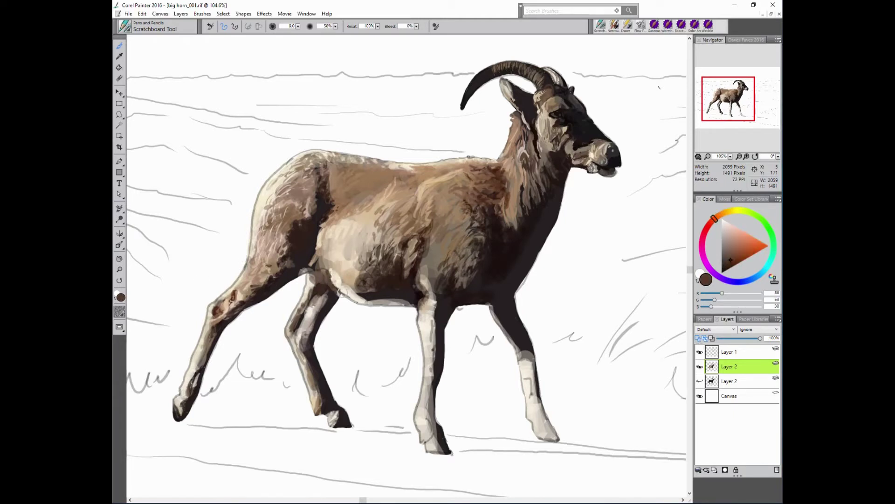
left_click(321, 280, "alt")
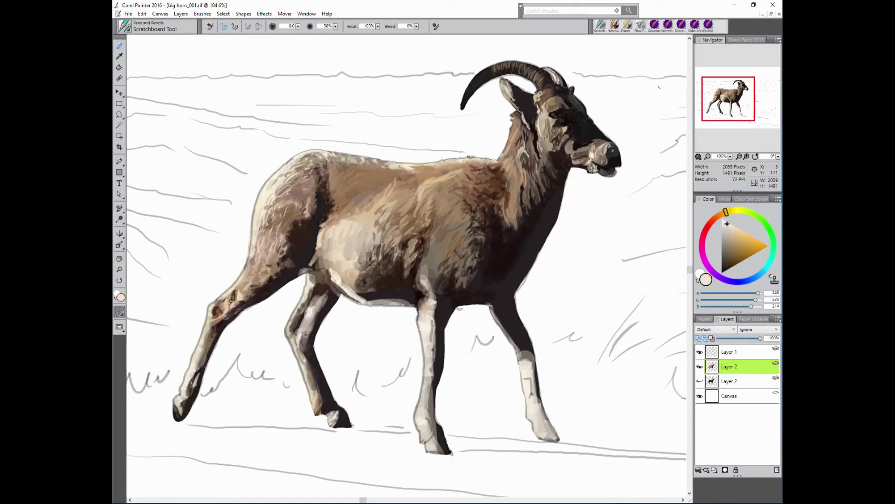
left_click(571, 183, "alt")
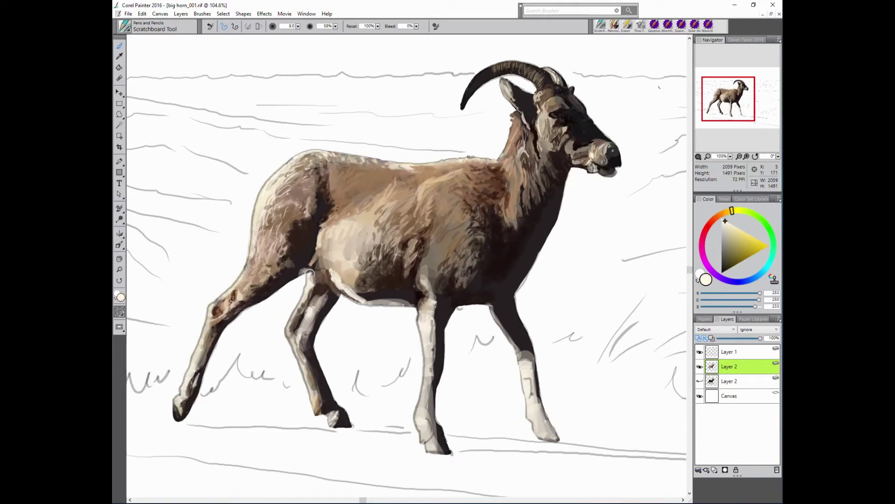
left_click(309, 271, "alt")
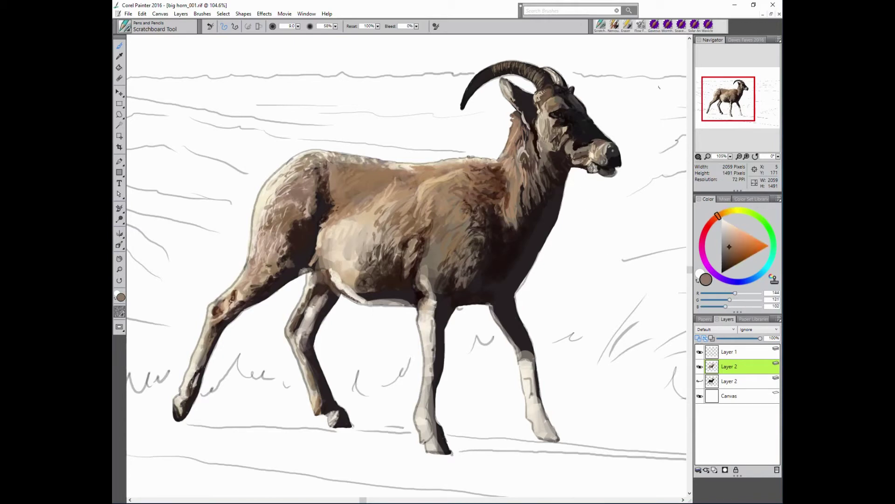
- Alternate cream, mid brown and near-black, finishing with a dark stroke atop the front leg
left_click(313, 282, "alt")
left_click(328, 275, "alt")
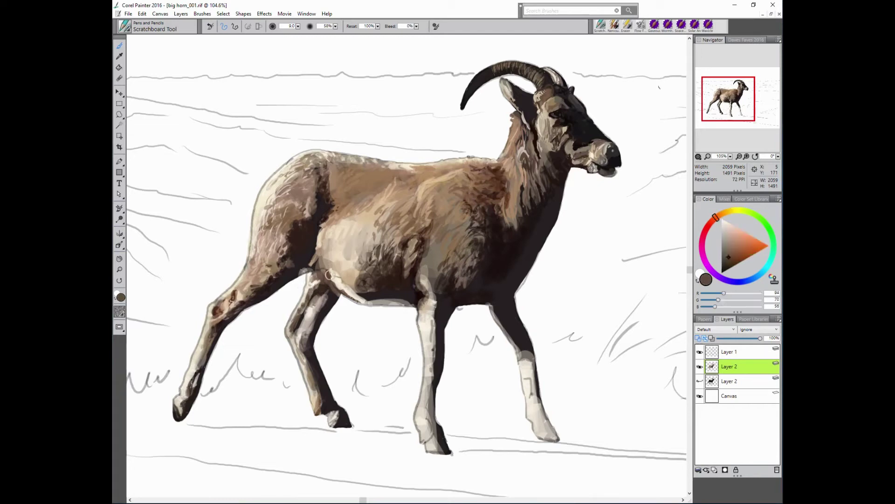
left_click(322, 280, "alt")
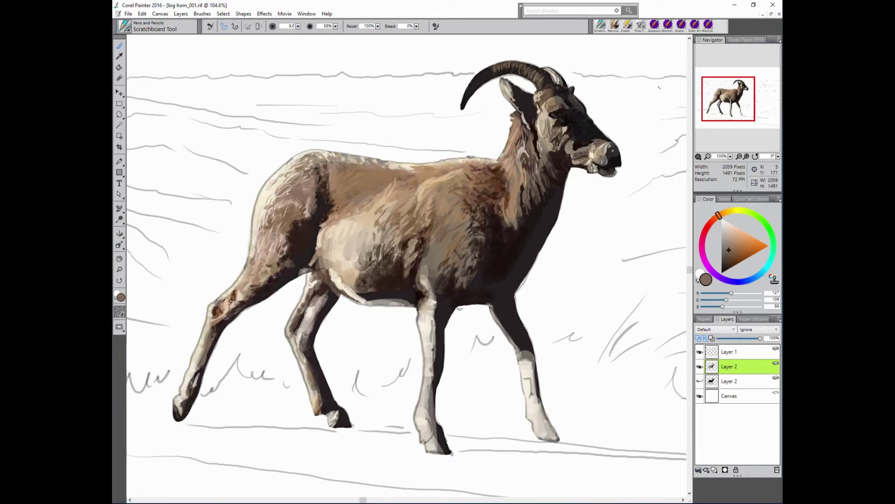
left_click(315, 287, "alt")
left_click(321, 293, "alt")
left_click(321, 293, "alt")
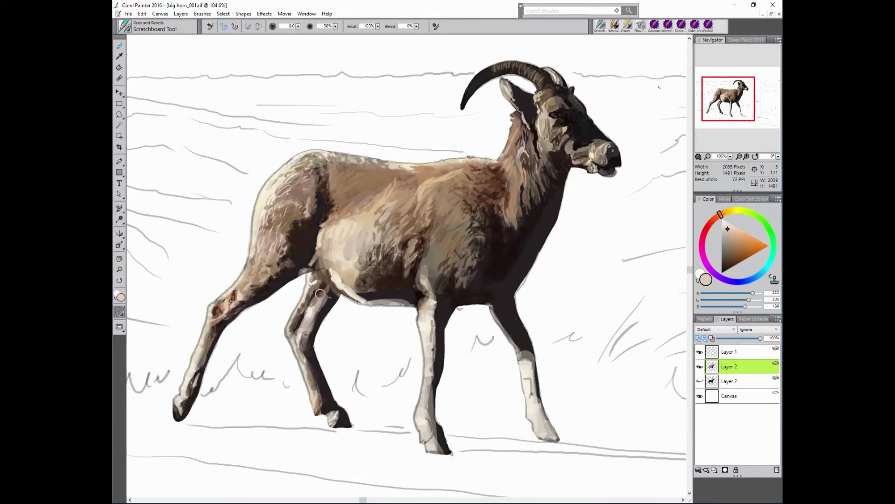
left_click(312, 300, "alt")
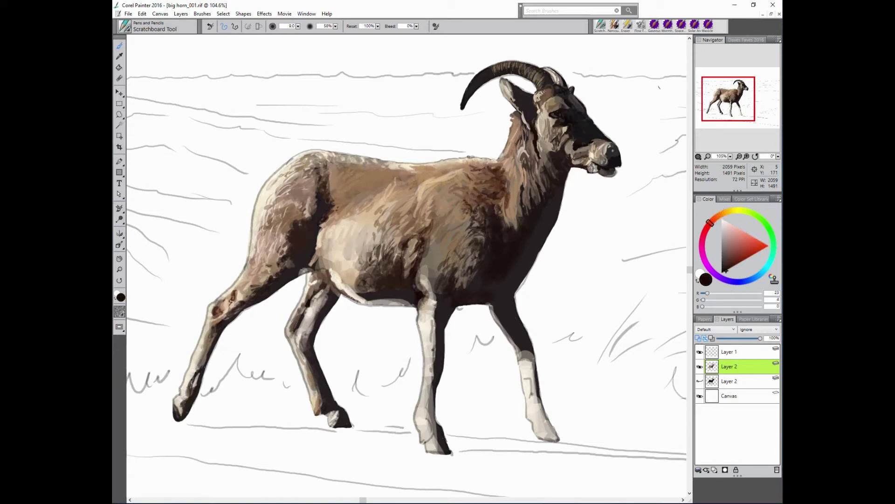
left_click_drag(433, 321, 431, 335)
- Texture the belly and chest with mid brown, dark brown, tan and light cream fur strokes
left_click(427, 298, "alt")
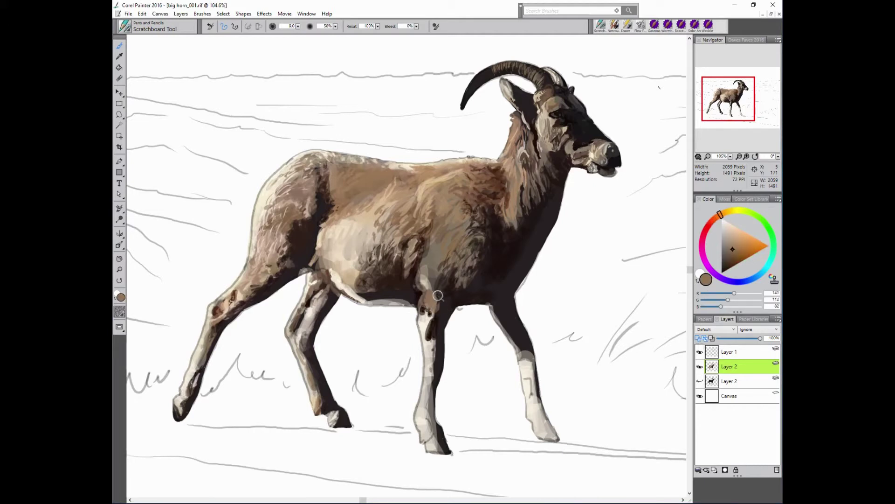
left_click(453, 278, "alt")
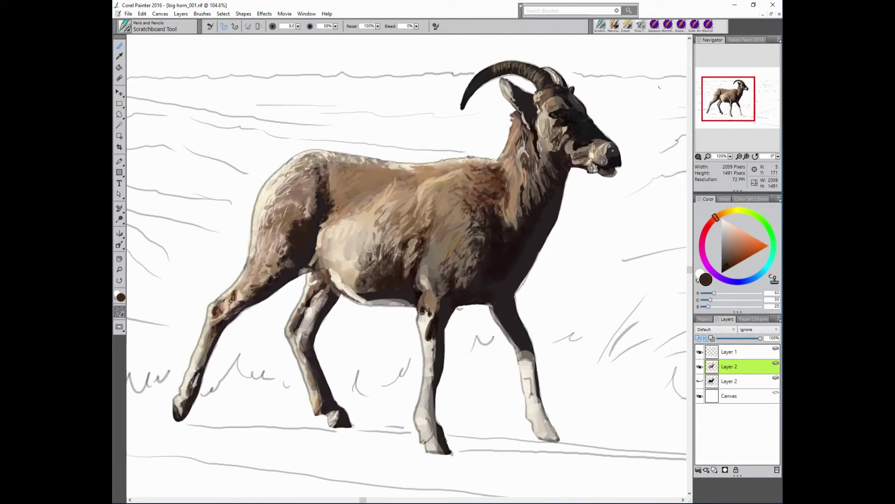
left_click(462, 260, "alt")
left_click(451, 280, "alt")
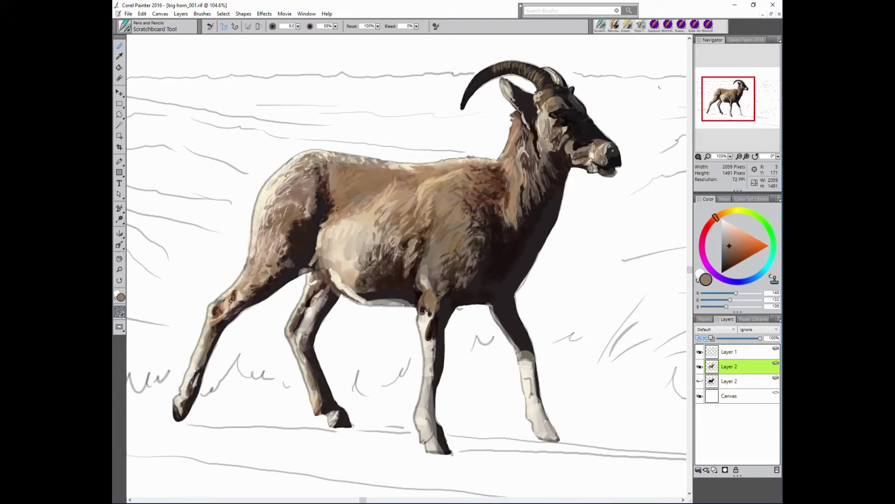
left_click(425, 250, "alt")
left_click(426, 243, "alt")
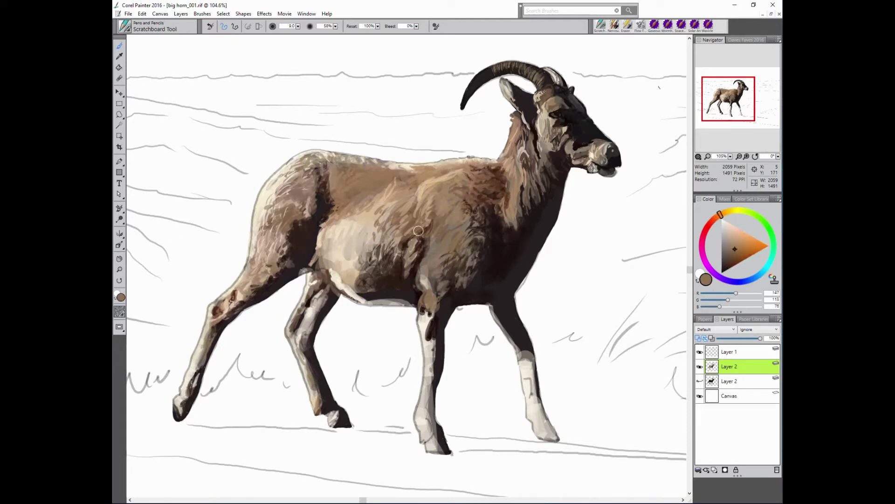
left_click(428, 264, "alt")
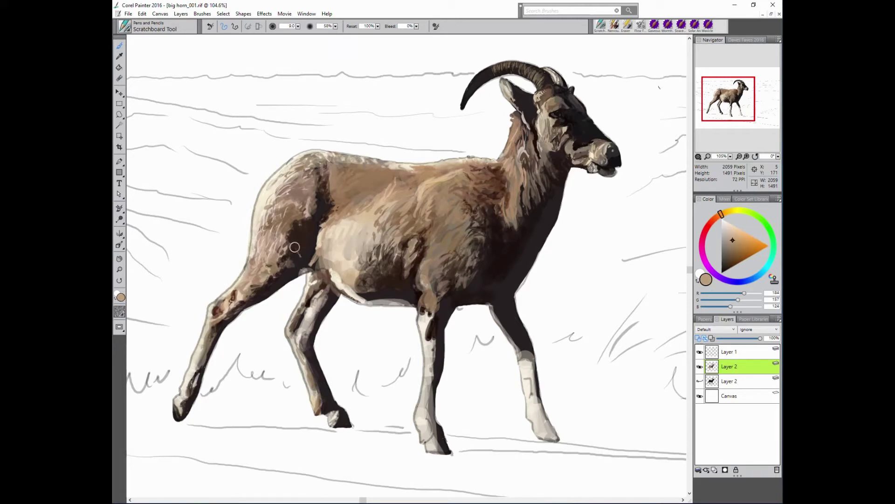
left_click(427, 269, "alt")
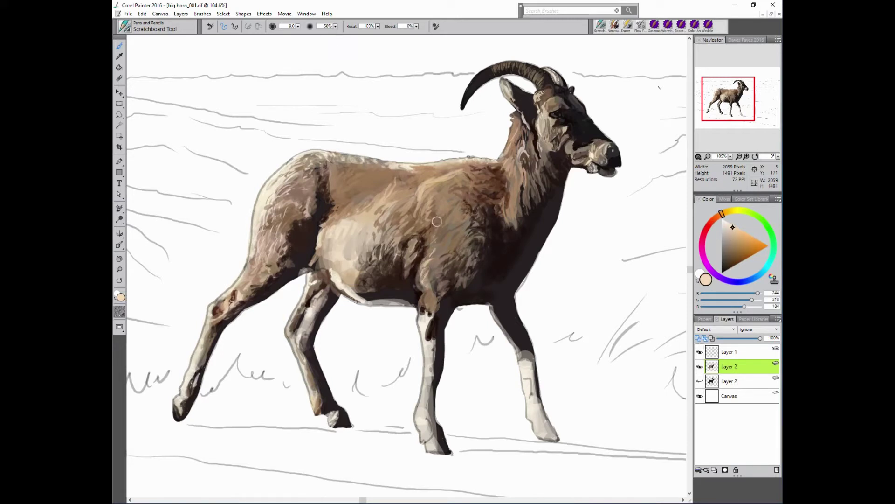
- Add warm tan, light tan, rich brown and very dark brown fur across the upper back
left_click(450, 188, "alt")
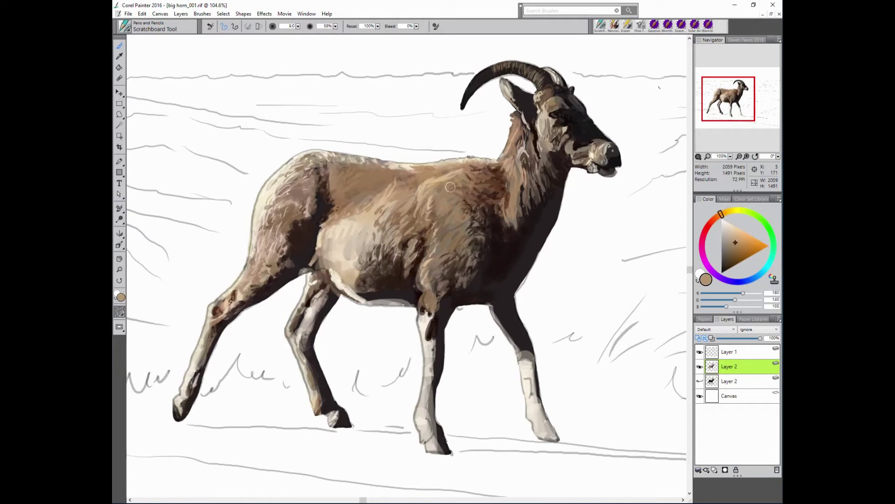
left_click(514, 172, "alt")
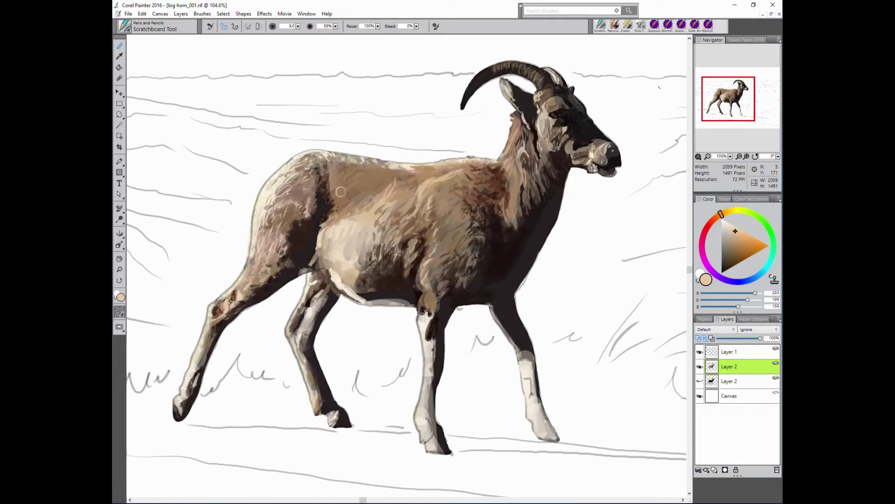
left_click(507, 187, "alt")
left_click(378, 221, "alt")
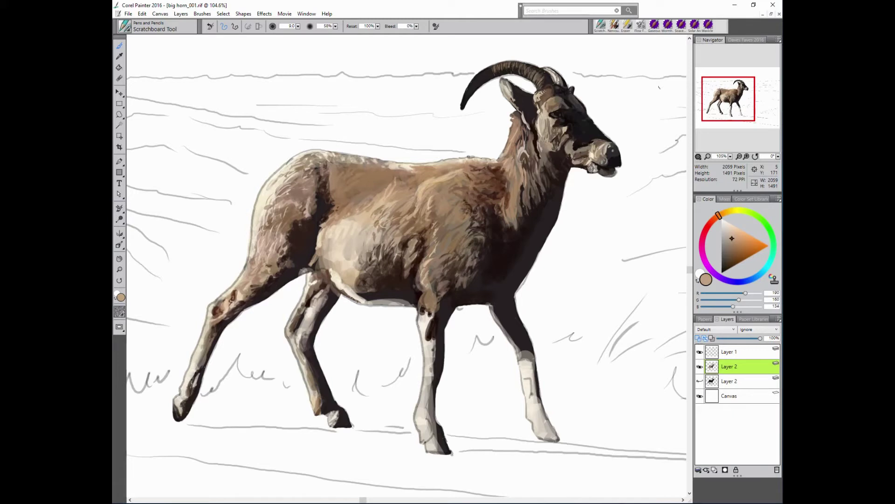
left_click(394, 222, "alt")
left_click(405, 198, "alt")
left_click(306, 166, "alt")
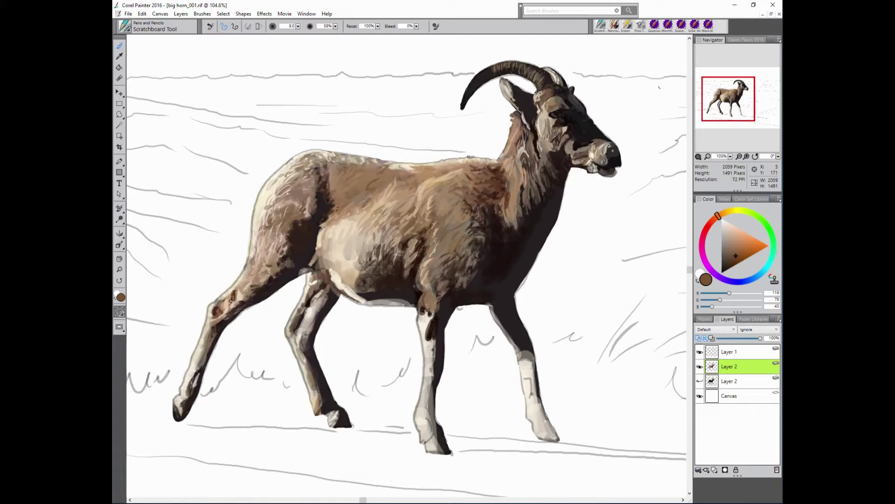
left_click(327, 165, "alt")
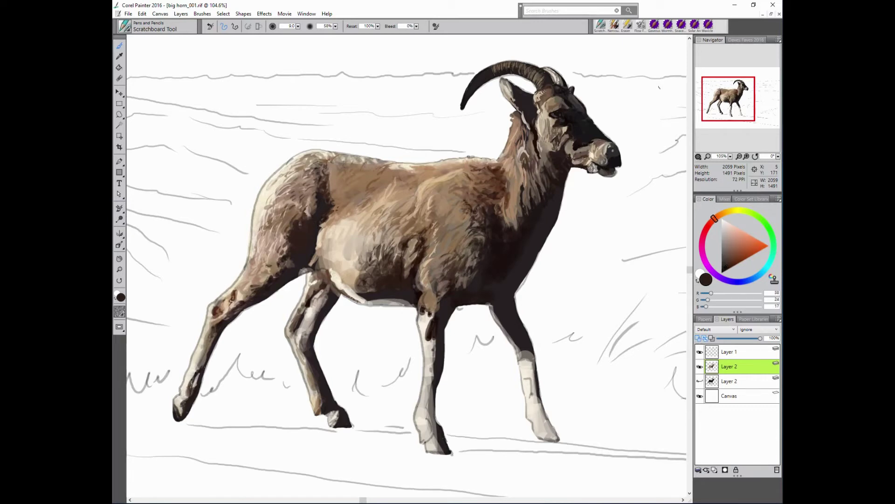
- Sample browns and near-white from the fur, then paint light highlight strokes on the front leg
left_click(297, 237, "alt")
left_click(388, 235, "alt")
left_click(485, 269, "alt")
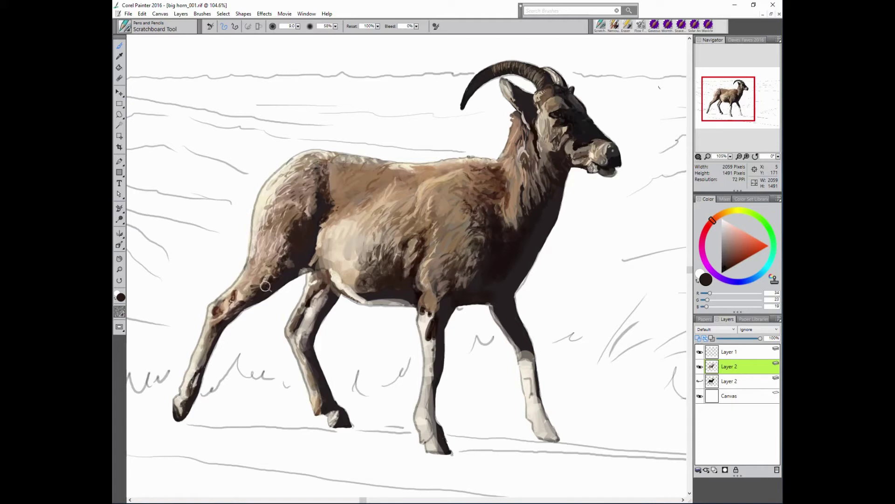
left_click(731, 232)
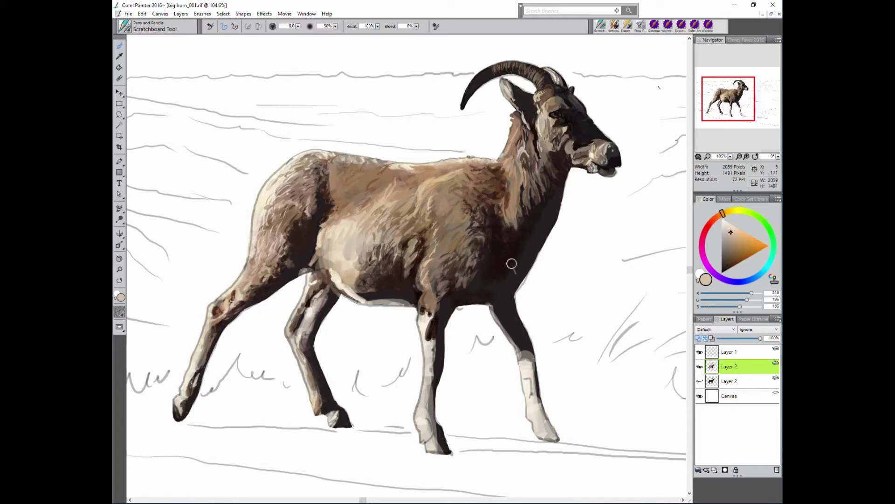
left_click(329, 215, "alt")
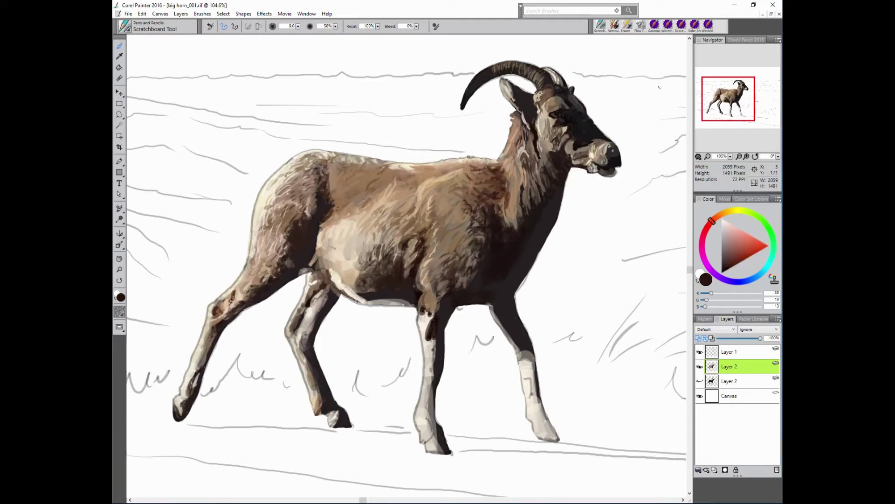
left_click(319, 258, "alt")
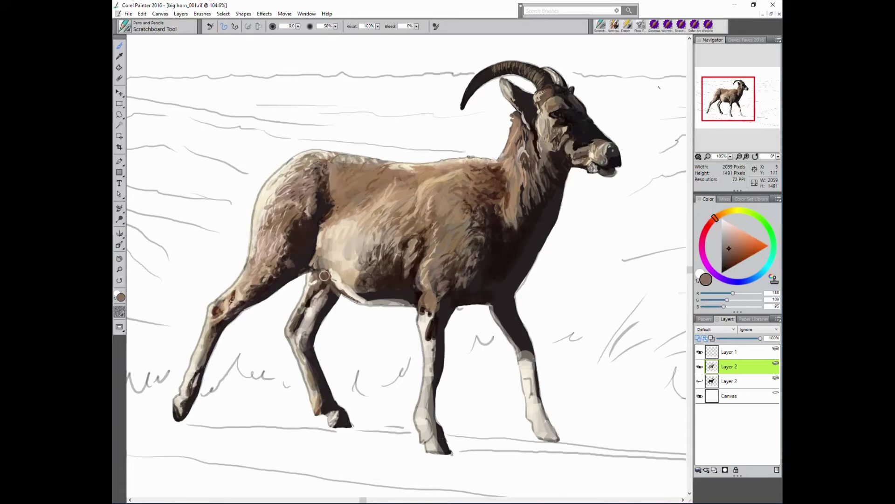
left_click(382, 256, "alt")
mouse_move(308, 308)
left_mouse_down()
mouse_move(286, 334)
mouse_move(312, 300)
left_mouse_up()
left_click(285, 335, "alt")
- Sample a very dark brown and paint a dark shadow stroke on the front leg
left_click(442, 243, "alt")
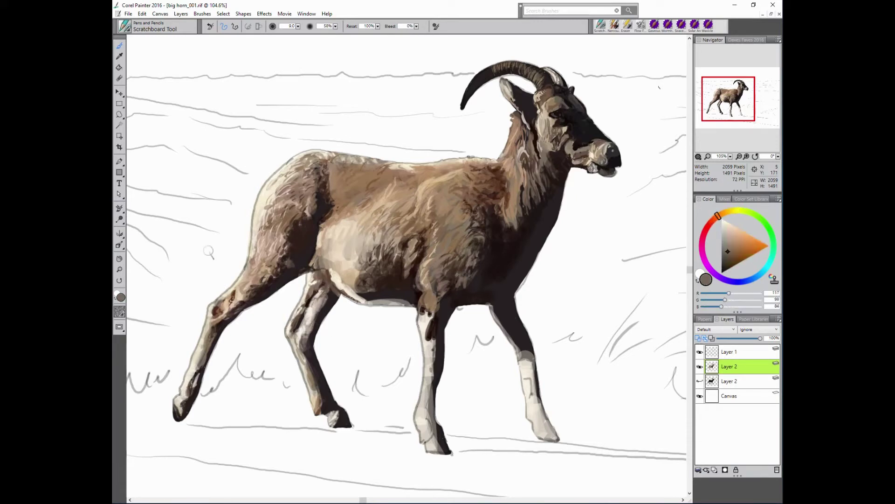
left_click(315, 292, "alt")
left_click(323, 300, "alt")
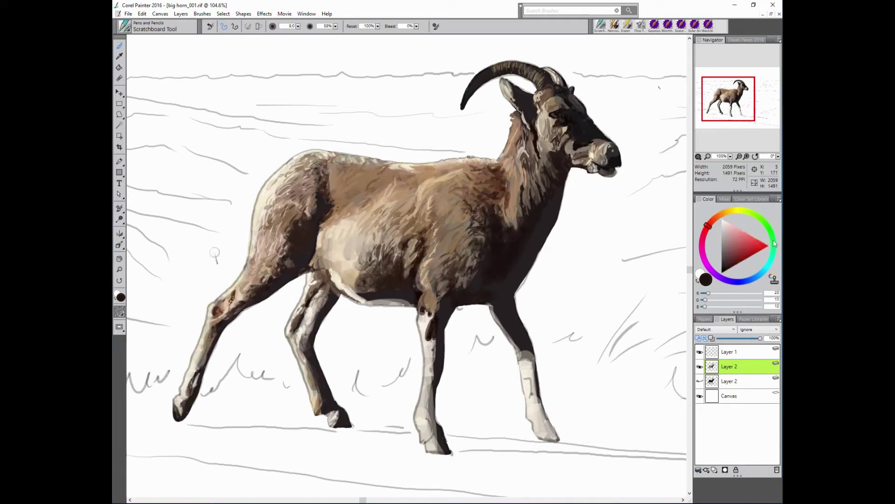
left_click_drag(326, 299, 322, 304)
- Sample off-white, warm tan, pale and near-black tones from the fur and canvas
left_click(320, 307, "alt")
left_click(303, 345, "alt")
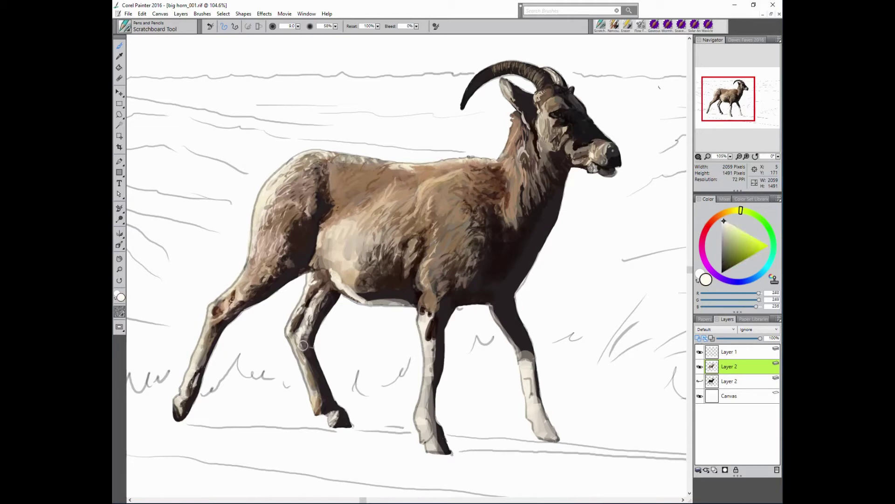
left_click(723, 213)
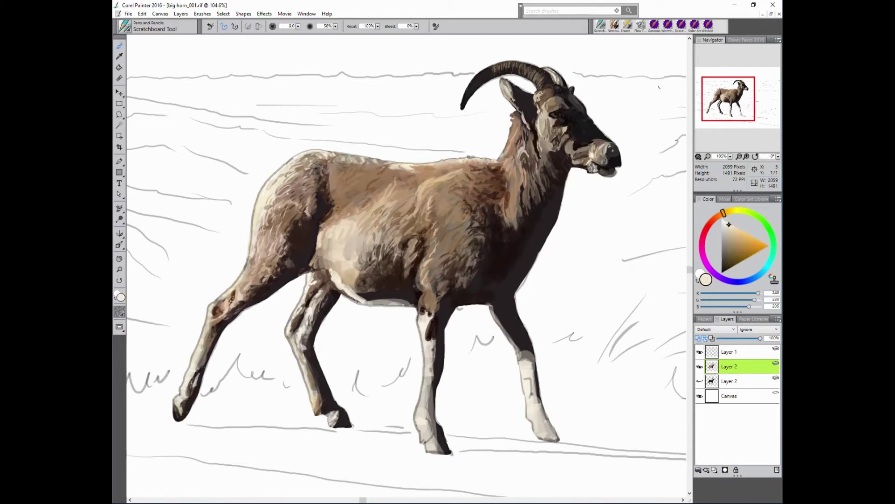
left_click(315, 415, "alt")
left_click(213, 333, "alt")
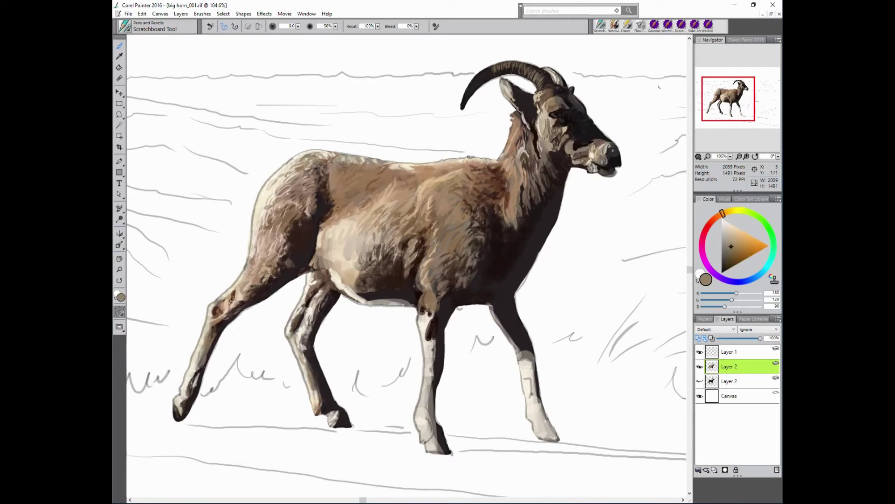
left_click(312, 340, "alt")
left_click(309, 353, "alt")
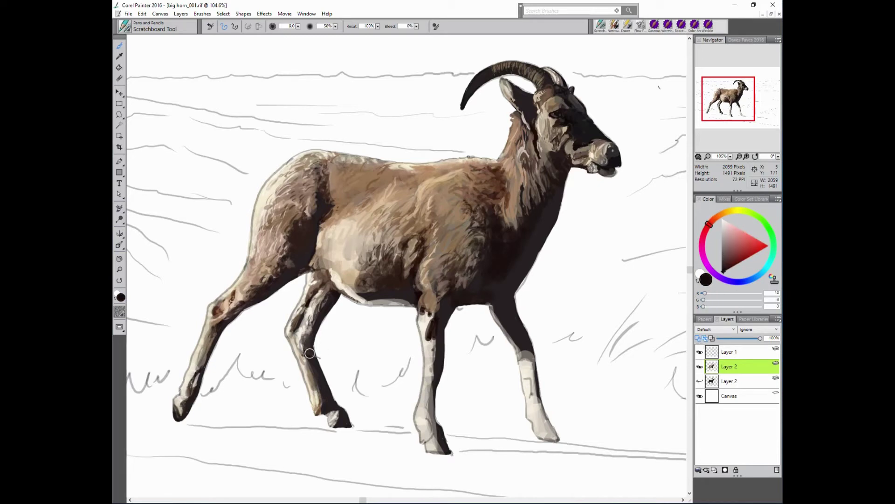
- Sample greyish tan, warm tan, mid brown and near-black shading colours from the leg
left_click(262, 302, "alt")
left_click(326, 397, "alt")
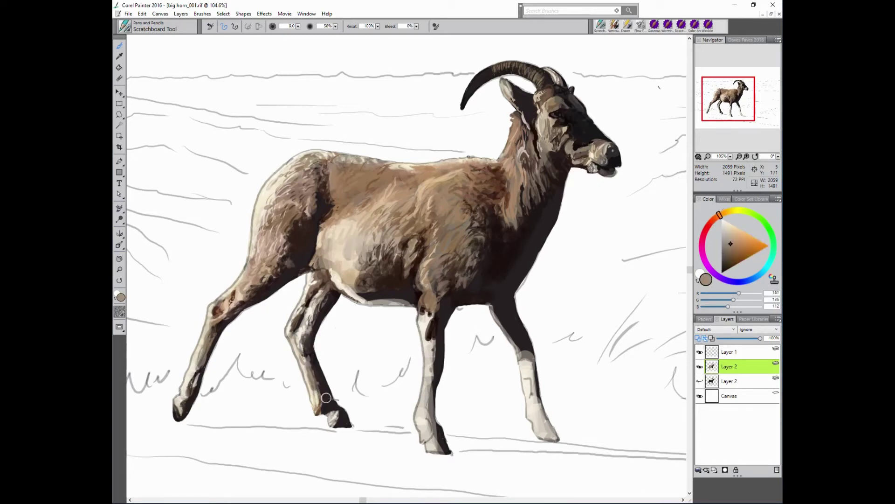
left_click(297, 334, "alt")
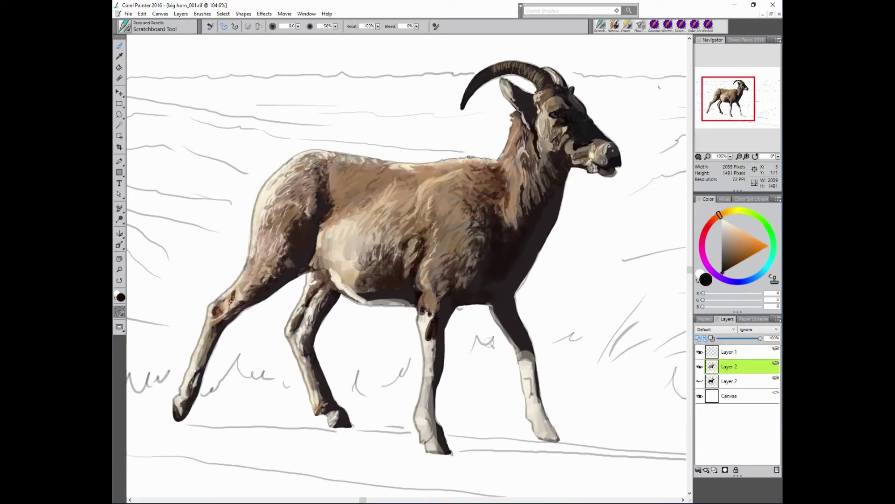
left_click(339, 415, "alt")
left_click(330, 413, "alt")
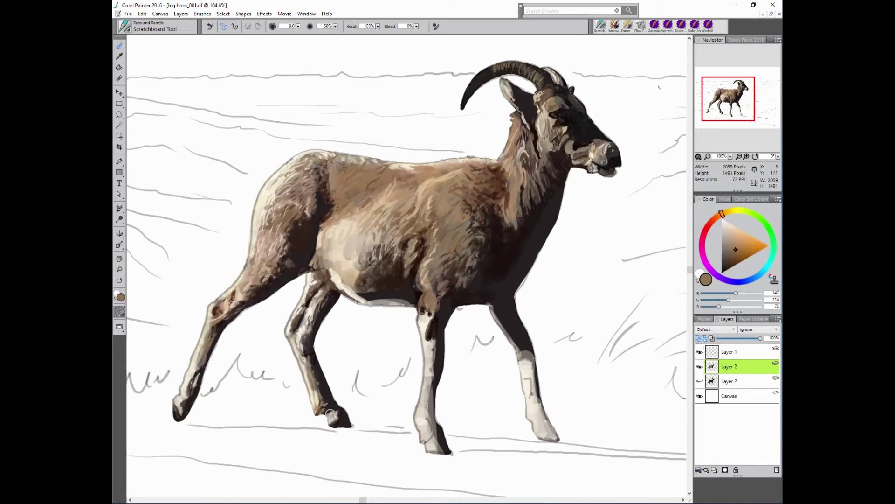
left_click(326, 414, "alt")
left_click(576, 271, "alt")
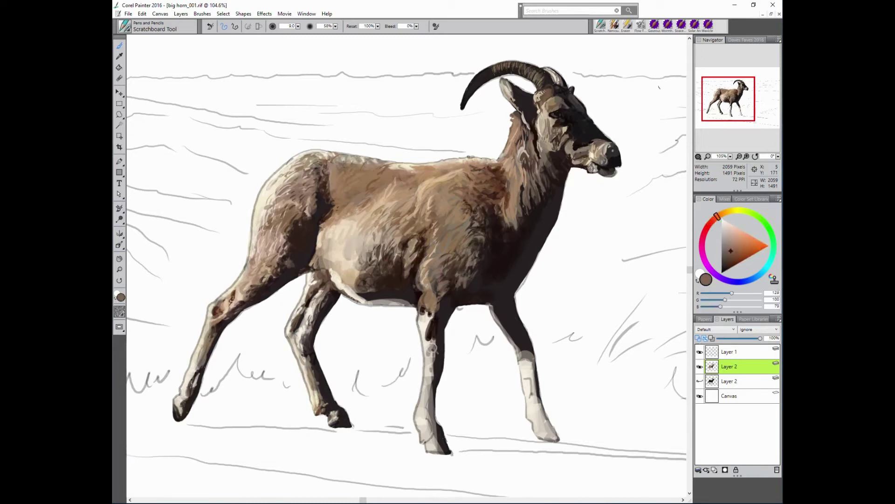
left_click(427, 352, "alt")
- Sample mid browns, dark browns and near-black from the bighorn's body fur
left_click(568, 268, "alt")
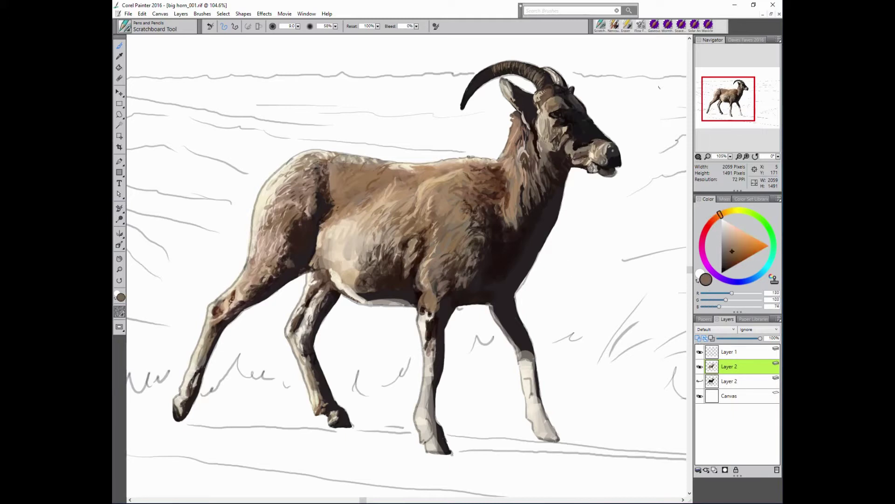
left_click(433, 314, "alt")
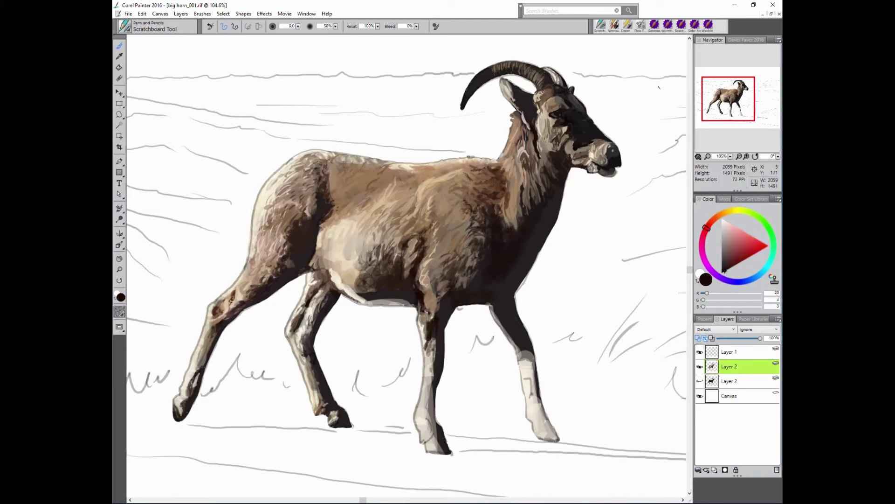
left_click(585, 207, "alt")
left_click(414, 253, "alt")
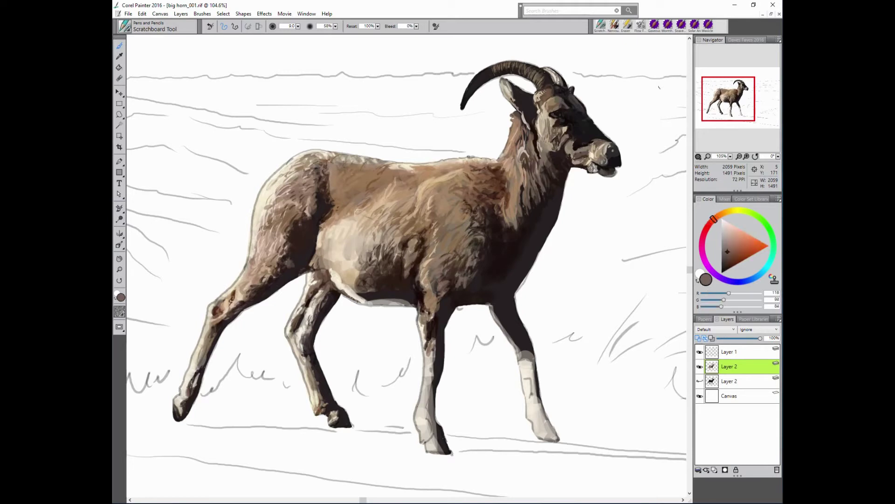
left_click(421, 244, "alt")
left_click(412, 223, "alt")
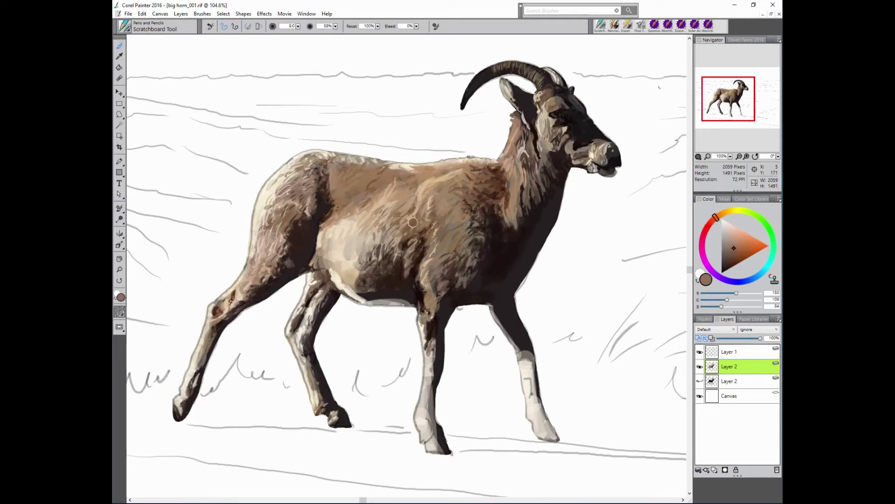
left_click(421, 224, "alt")
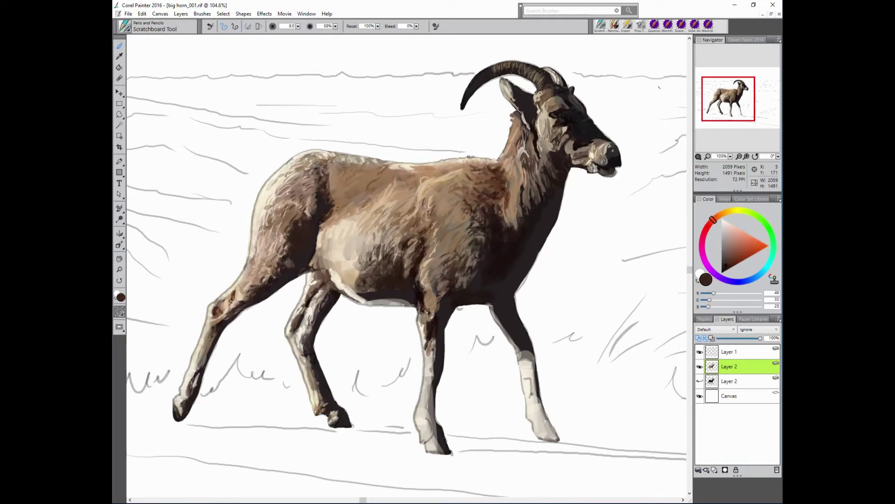
left_click(490, 197, "alt")
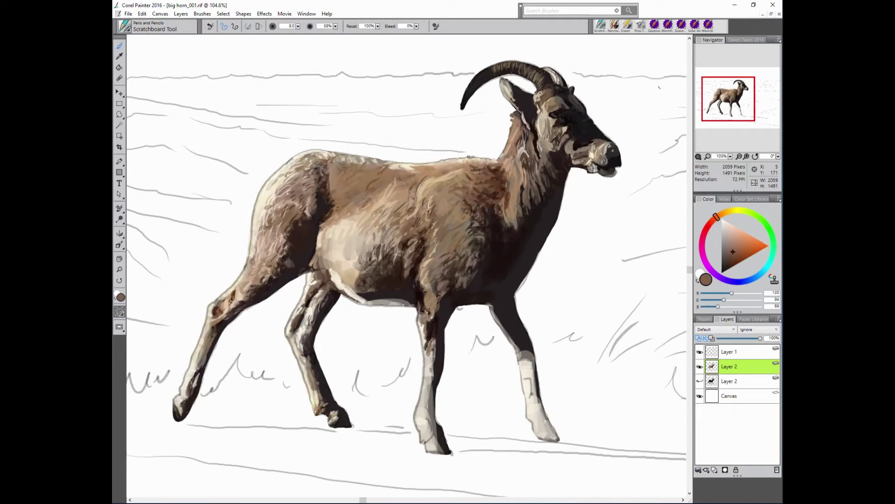
left_click(438, 190, "alt")
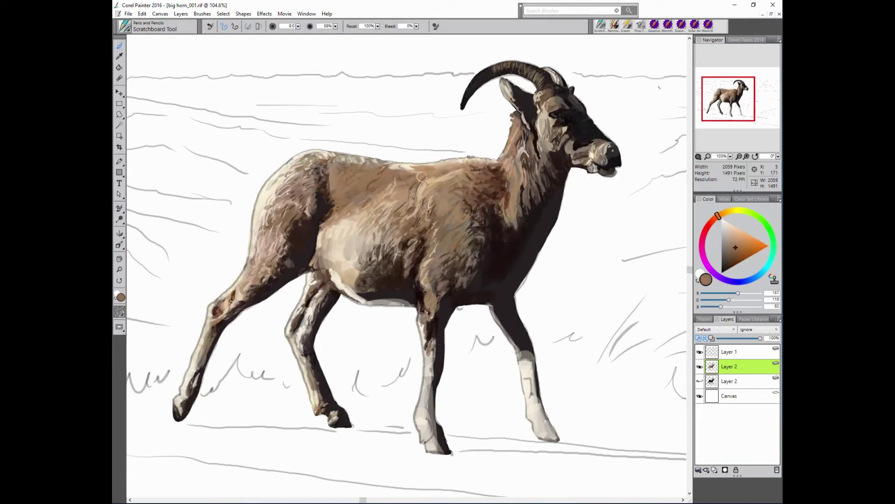
- Sample light beige, warm browns and a near-white from the back, belly and chest
left_click(481, 206, "alt")
left_click(344, 233, "alt")
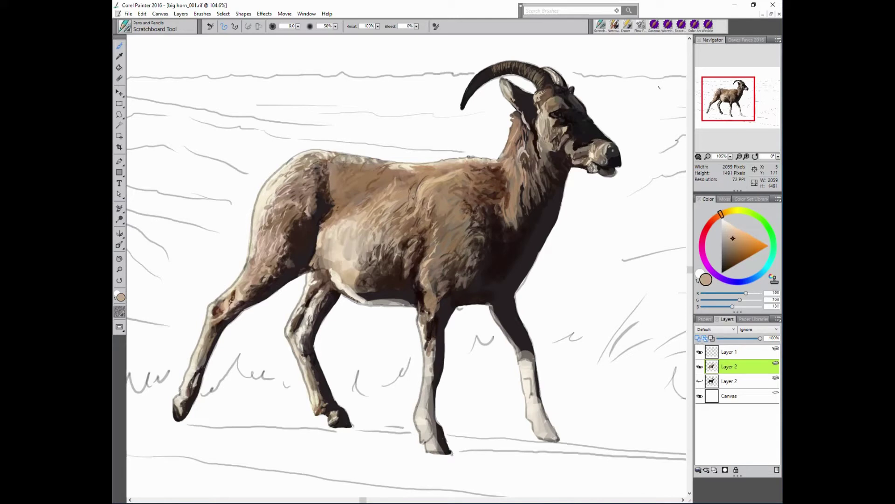
left_click(338, 255, "alt")
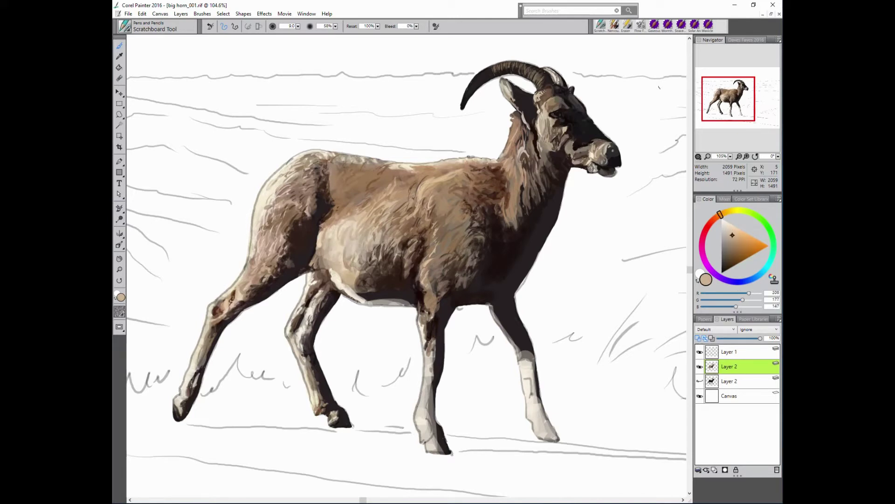
left_click(414, 280, "alt")
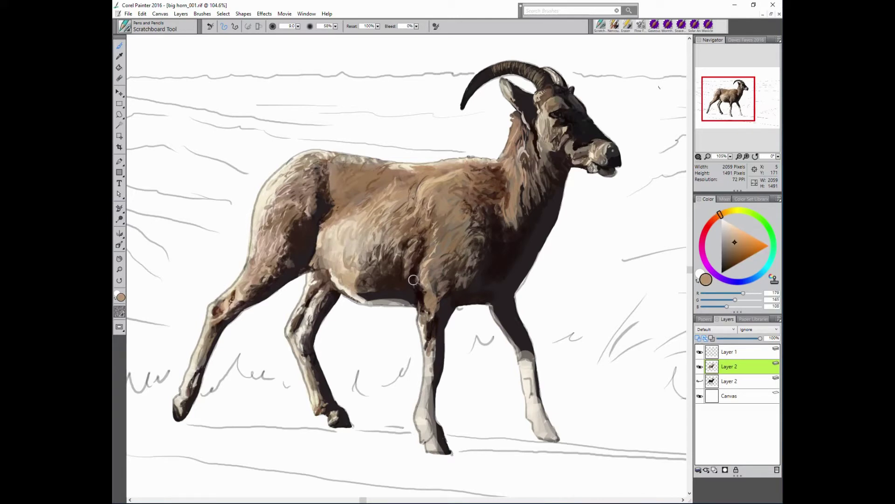
left_click(398, 270, "alt")
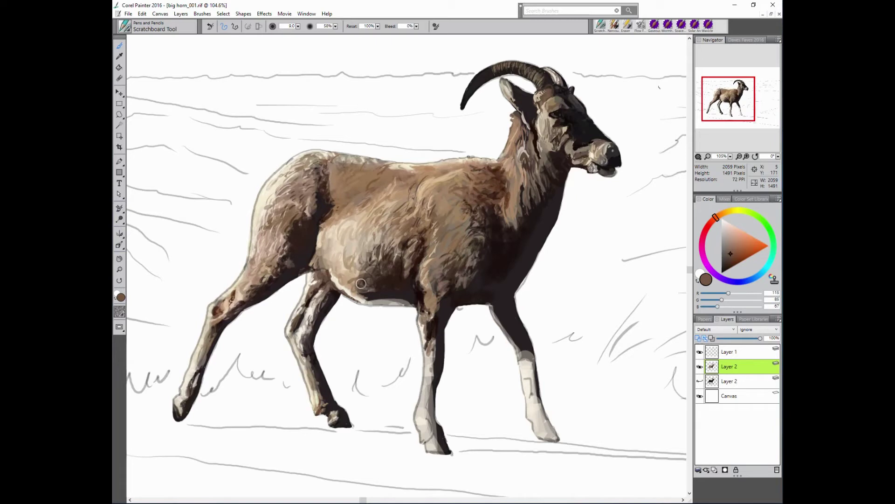
left_click(325, 284, "alt")
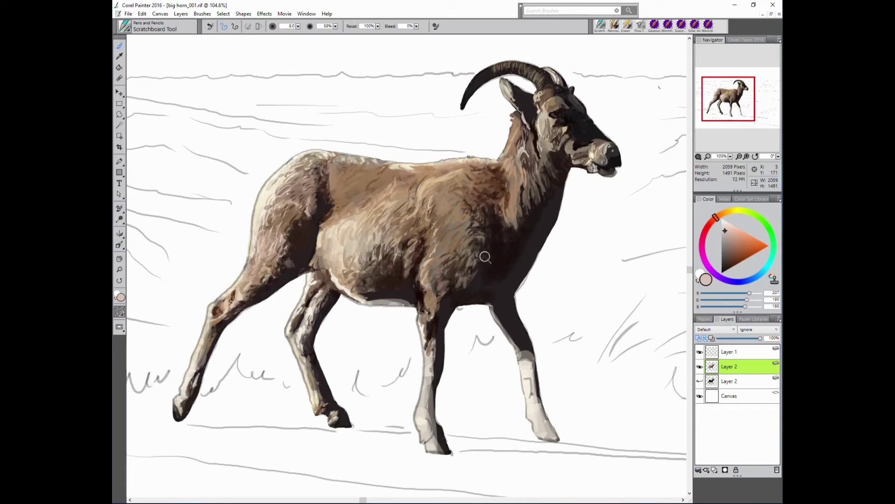
left_click(333, 286, "alt")
- Pick a very dark brown and darken the back edge of the front leg
left_click(428, 411, "alt")
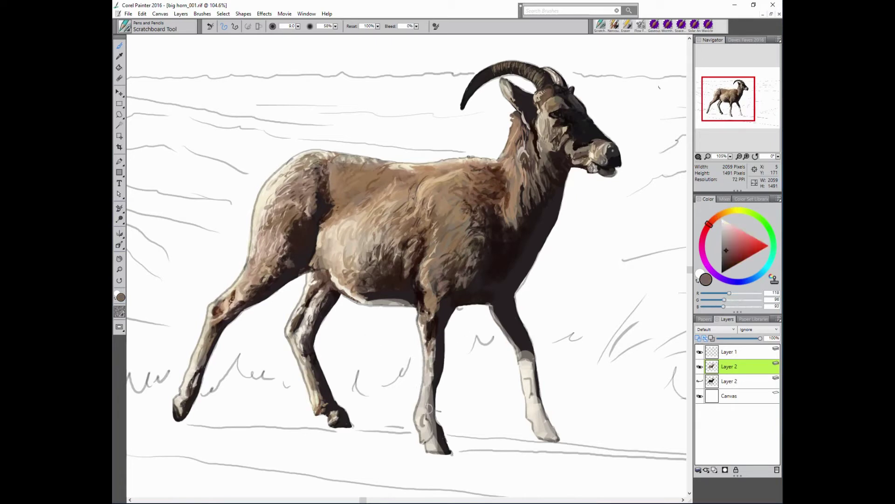
left_click(368, 322, "alt")
left_click(519, 348, "alt")
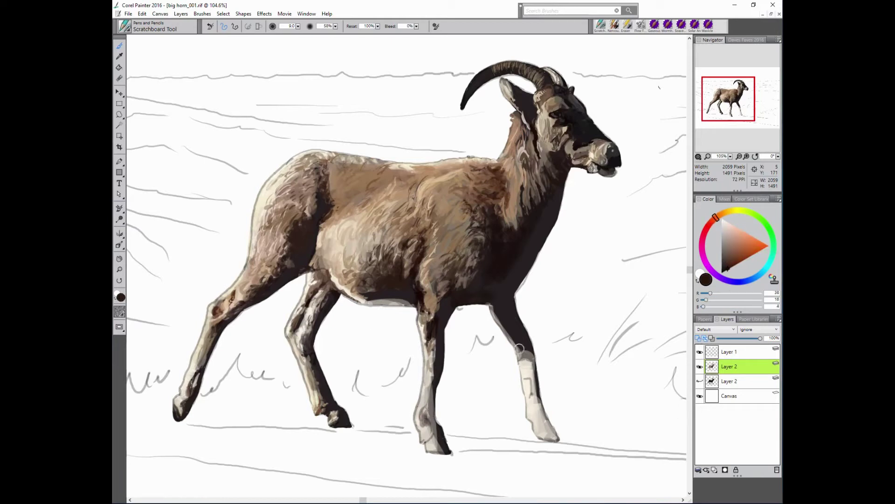
left_click_drag(436, 402, 441, 418)
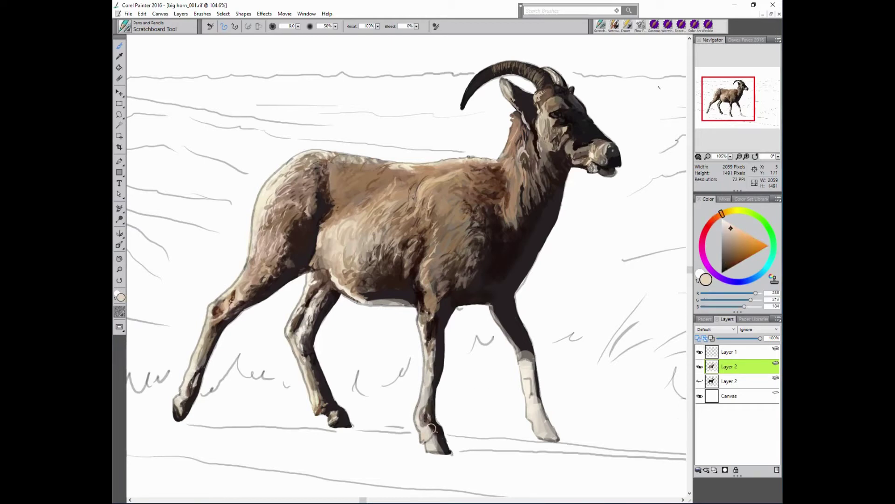
- Sample a grey-brown and shade the front leg with a darker stroke
left_click(360, 351, "alt")
left_click(425, 417, "alt")
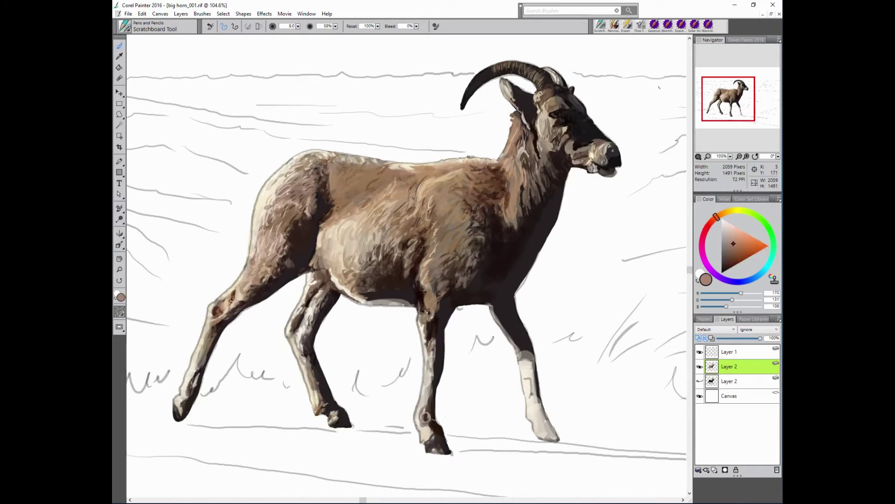
left_click(275, 316, "alt")
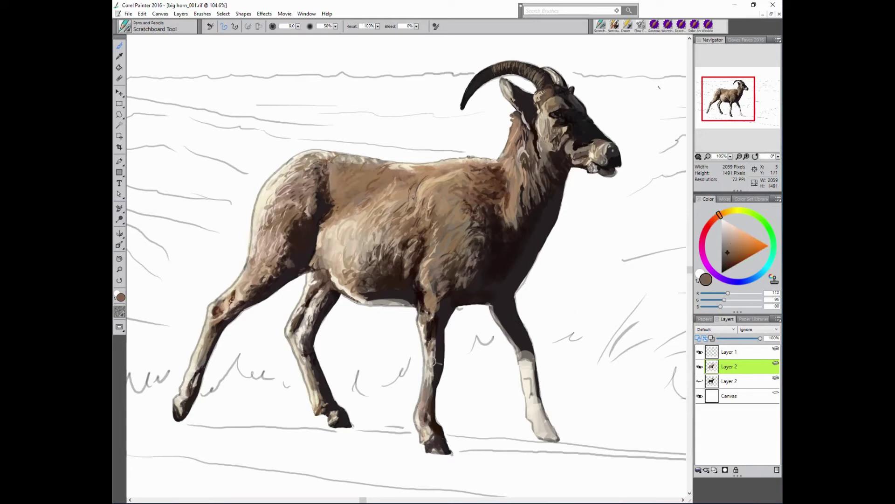
left_click_drag(434, 361, 434, 351)
left_click(436, 338, "alt")
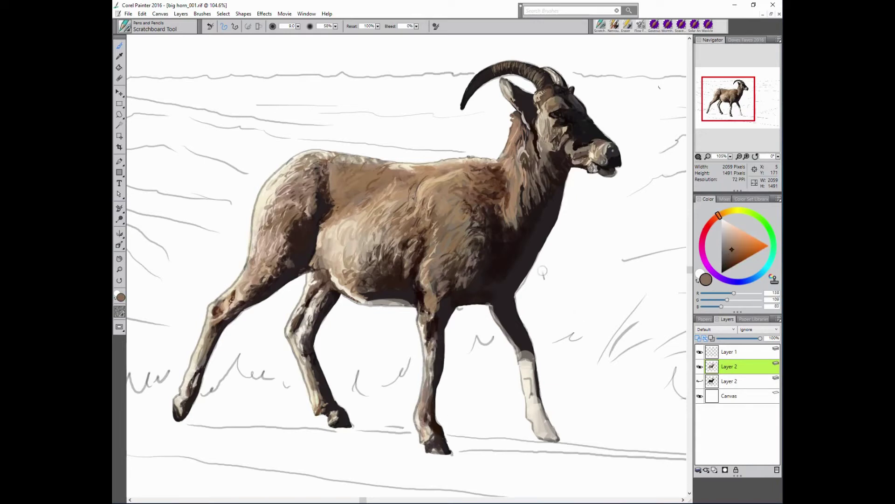
- Sample dark shadow browns and mid browns from the body fur
left_click(433, 319, "alt")
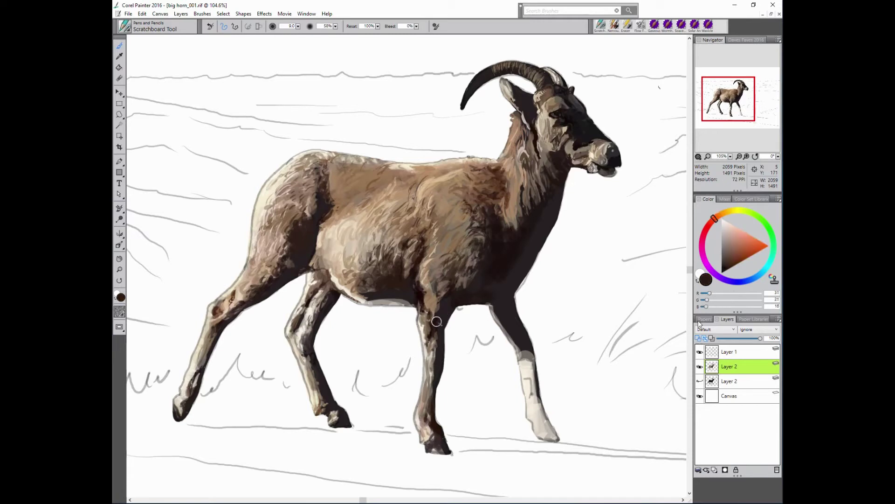
left_click(590, 231, "alt")
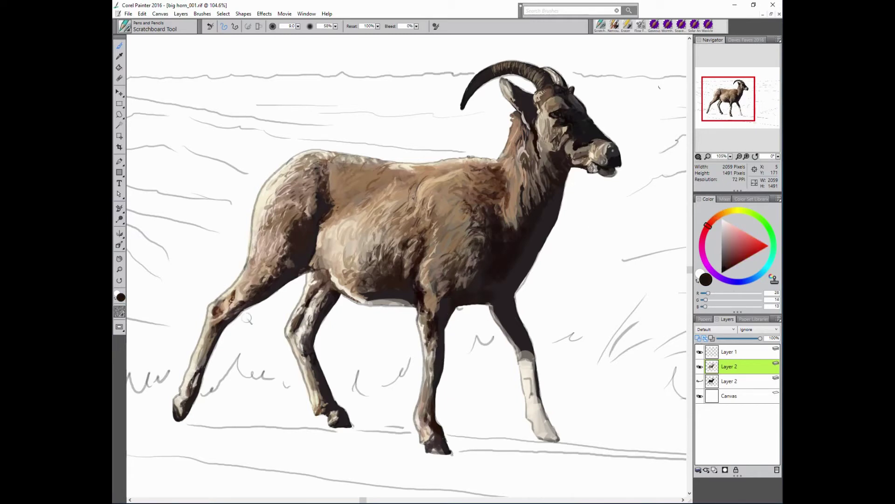
left_click(447, 302, "alt")
left_click(505, 317, "alt")
left_click(537, 247, "alt")
left_click(529, 213, "alt")
left_click(532, 213, "alt")
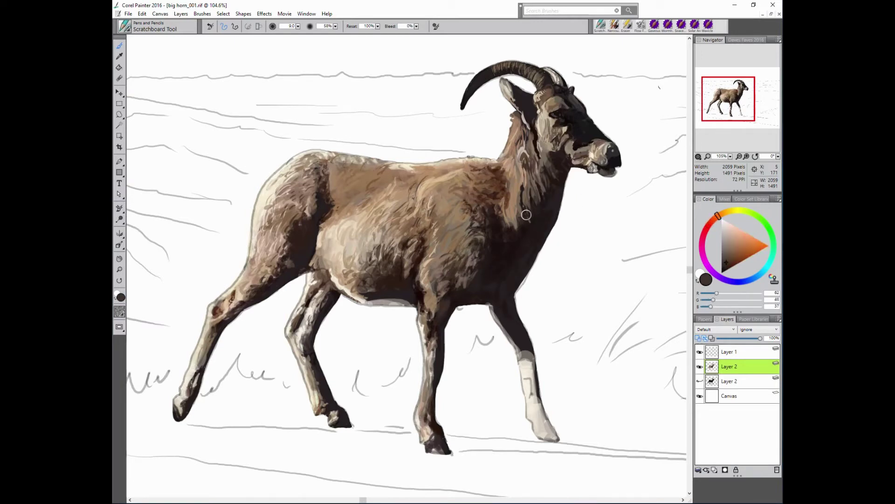
left_click(530, 200, "alt")
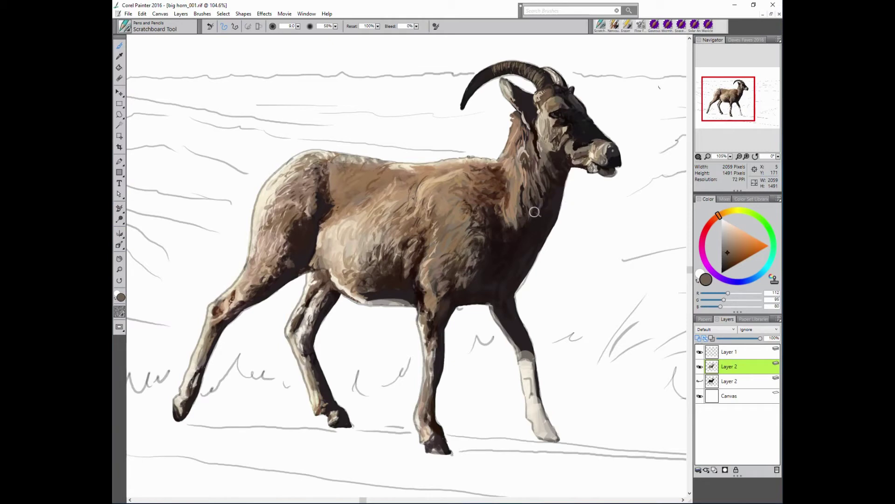
- Sample near-black, grey-brown and cream tones from the neck and face
left_click(576, 191, "alt")
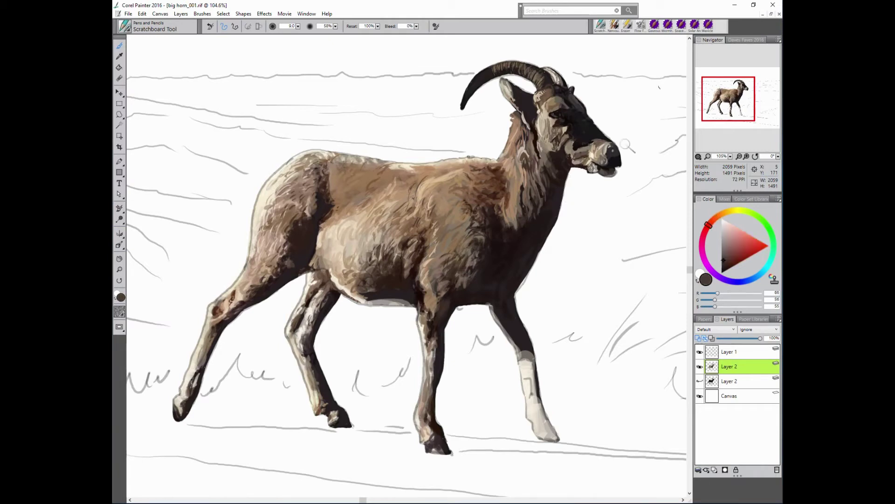
left_click(571, 146, "alt")
left_click(550, 150, "alt")
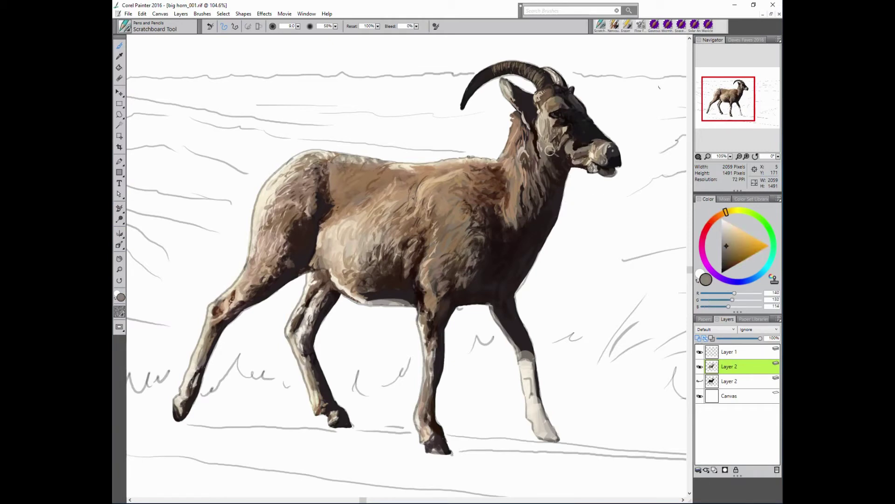
left_click(564, 140, "alt")
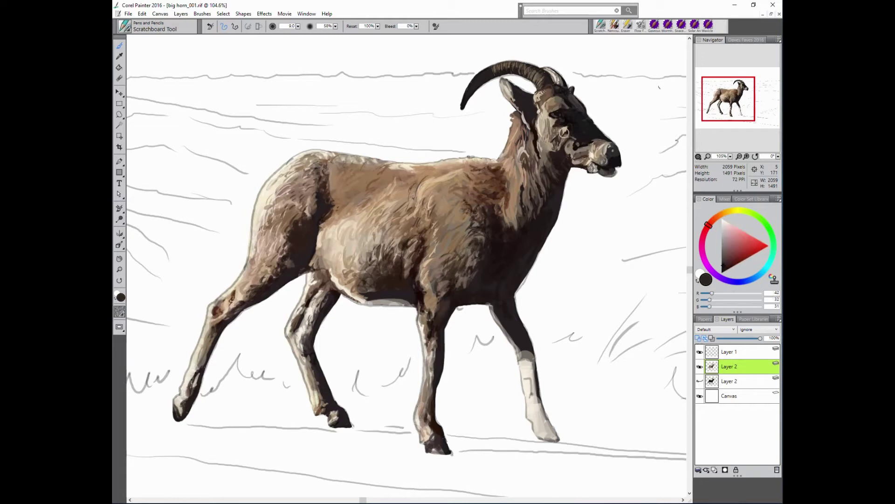
left_click(539, 156, "alt")
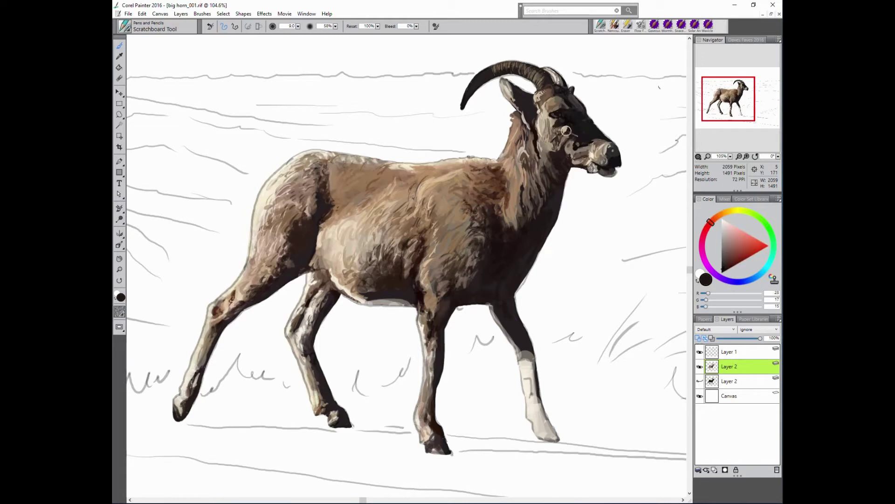
left_click(581, 109, "alt")
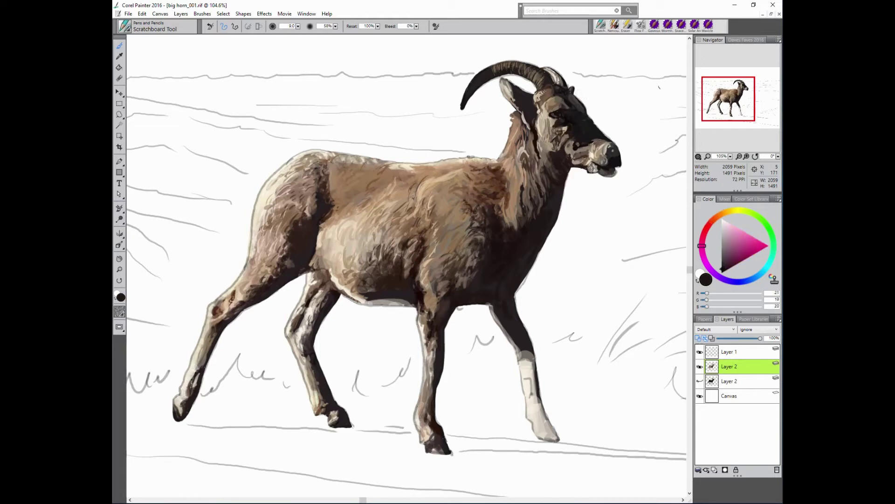
left_click(566, 76, "alt")
left_click(609, 145, "alt")
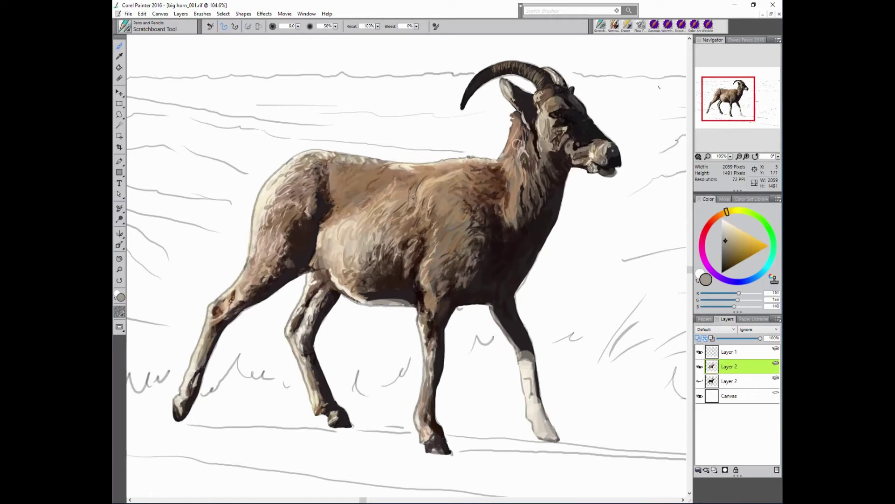
left_click(604, 148, "alt")
- Sample reddish-brown, grey and beige tones around the muzzle and neck
left_click(607, 131, "alt")
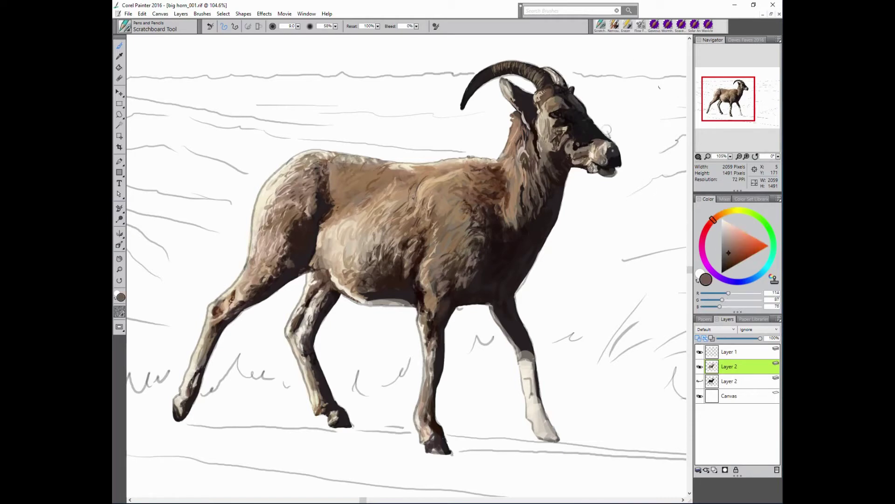
left_click(594, 139, "alt")
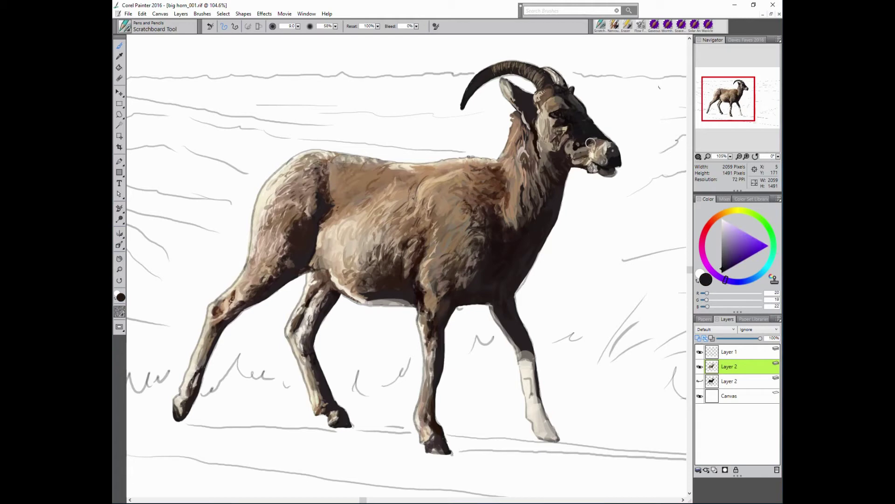
left_click(615, 156, "alt")
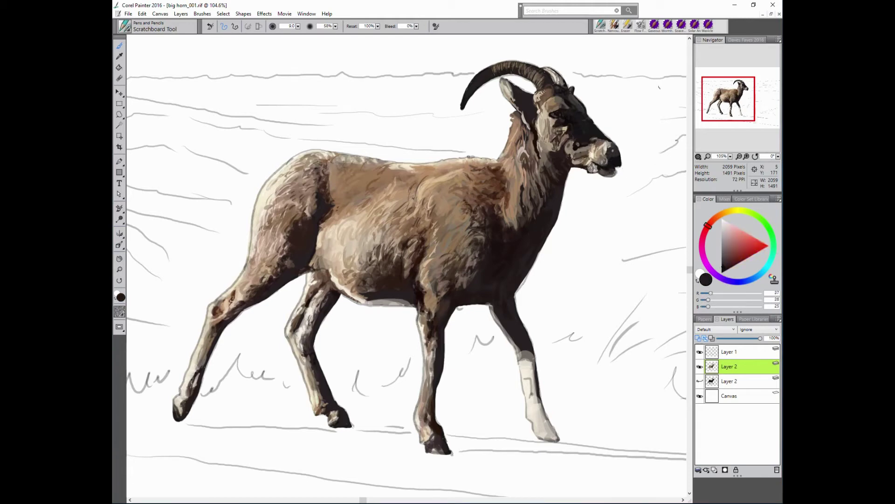
left_click(599, 164, "alt")
left_click(619, 175, "alt")
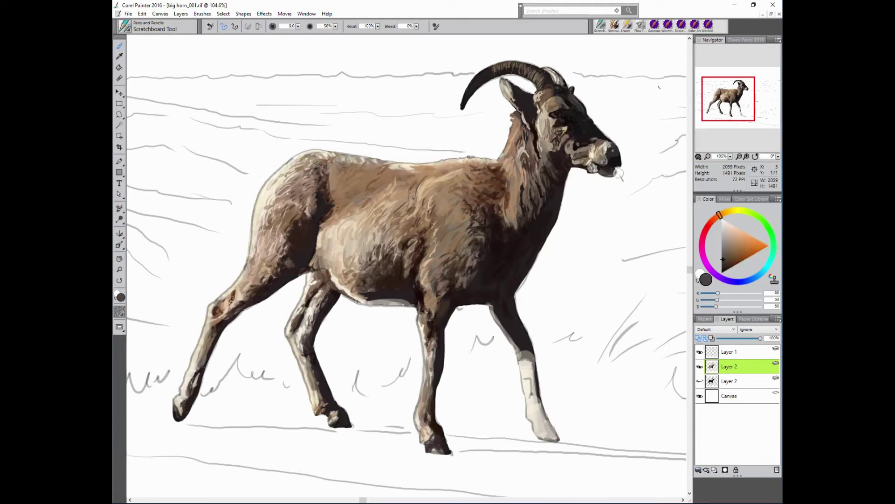
left_click(576, 164, "alt")
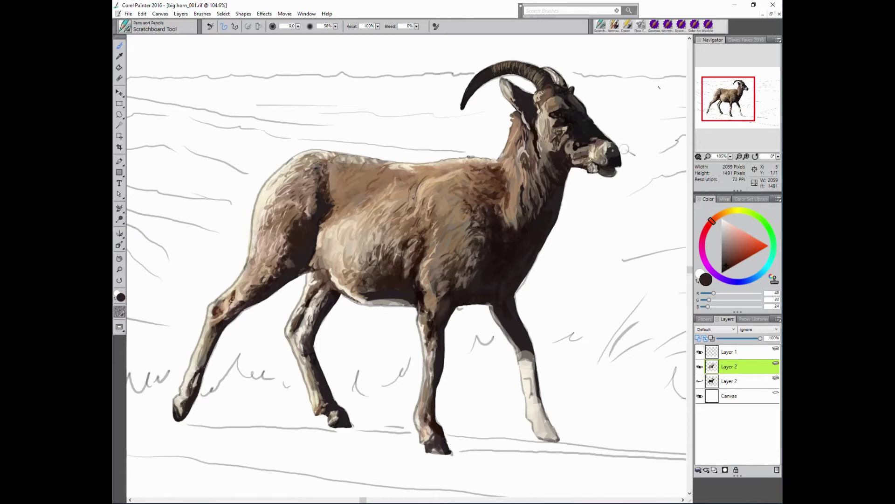
left_click(589, 161, "alt")
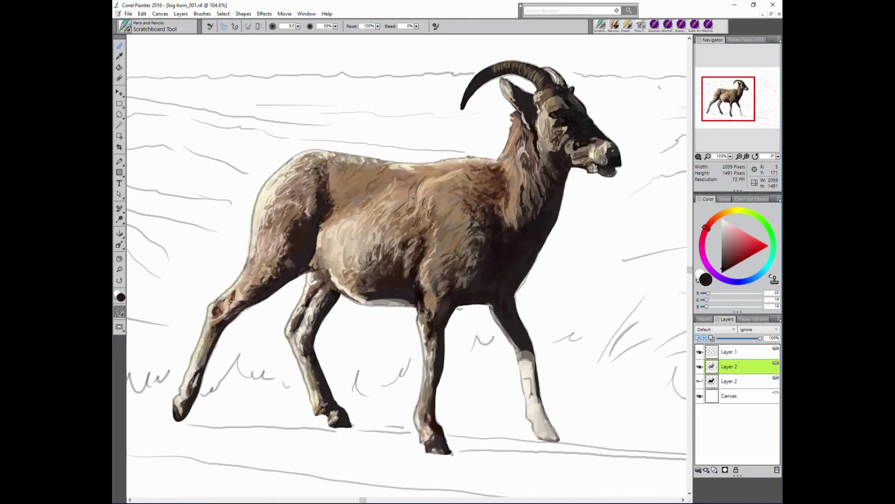
left_click(602, 166, "alt")
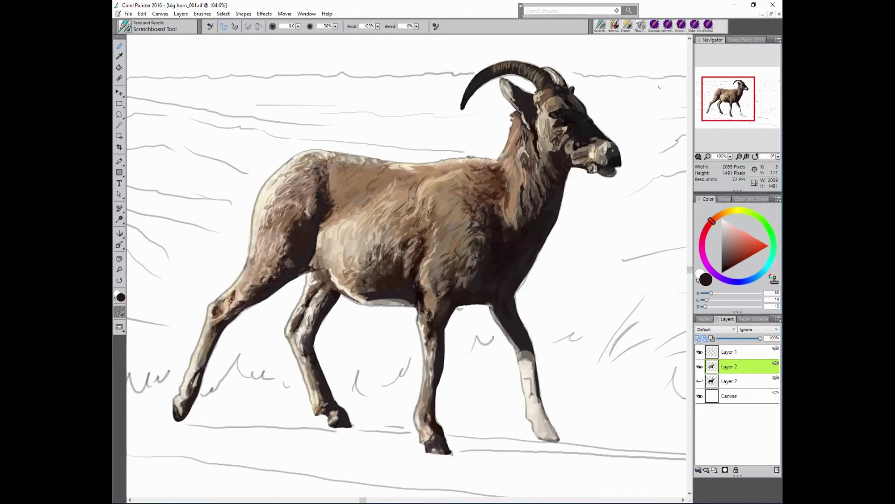
left_click(618, 141, "alt")
left_click(612, 145, "alt")
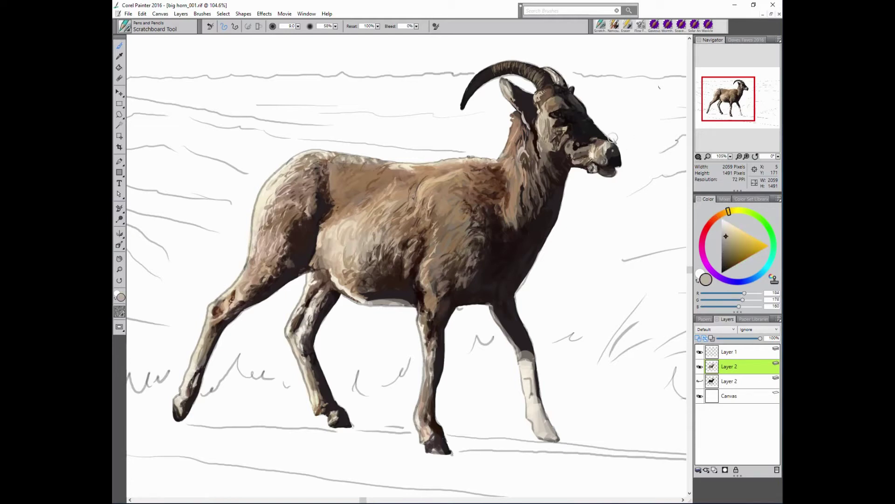
- Sample near-black, grey-brown and warm brown tones from the chest and belly
left_click(510, 260, "alt")
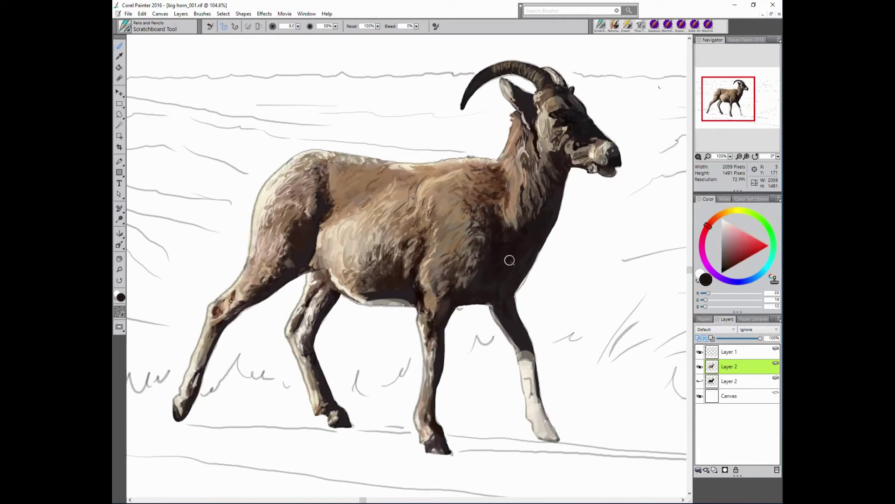
left_click(453, 205, "alt")
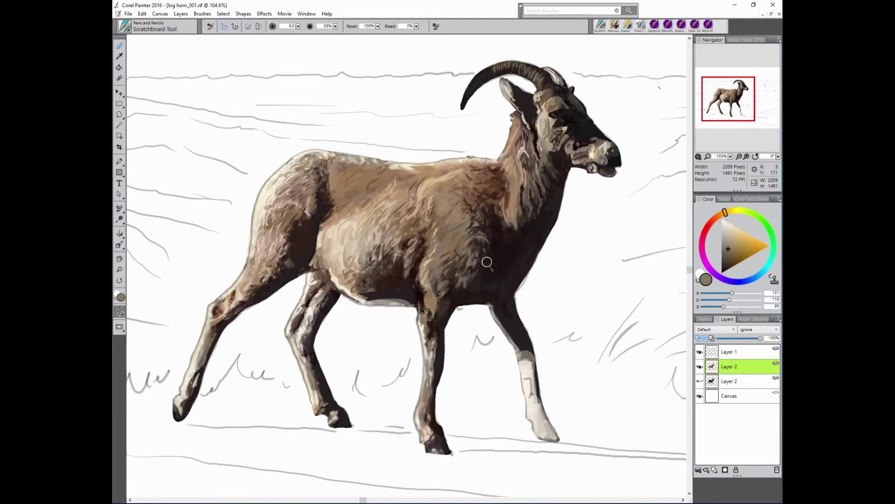
left_click(552, 234, "alt")
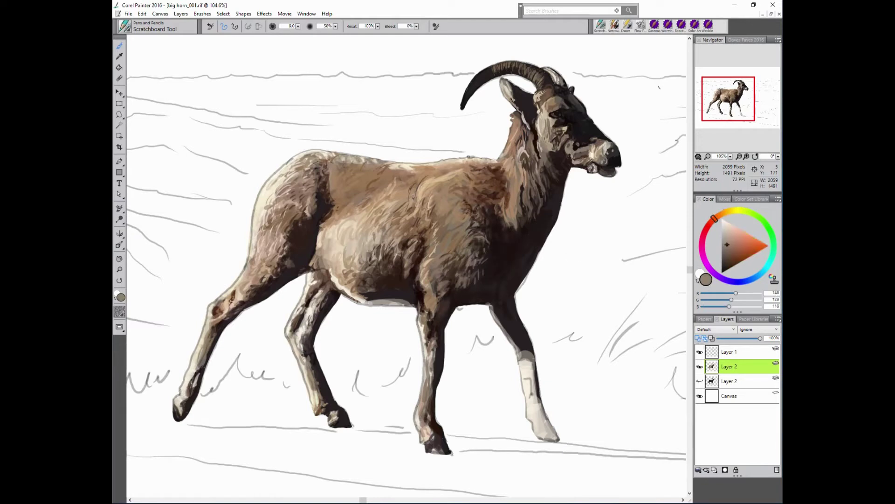
left_click(511, 241, "alt")
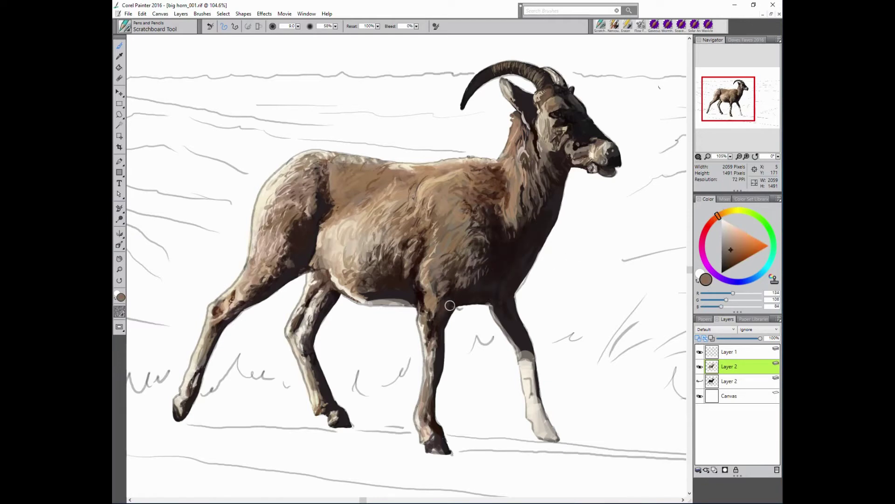
left_click(435, 308, "alt")
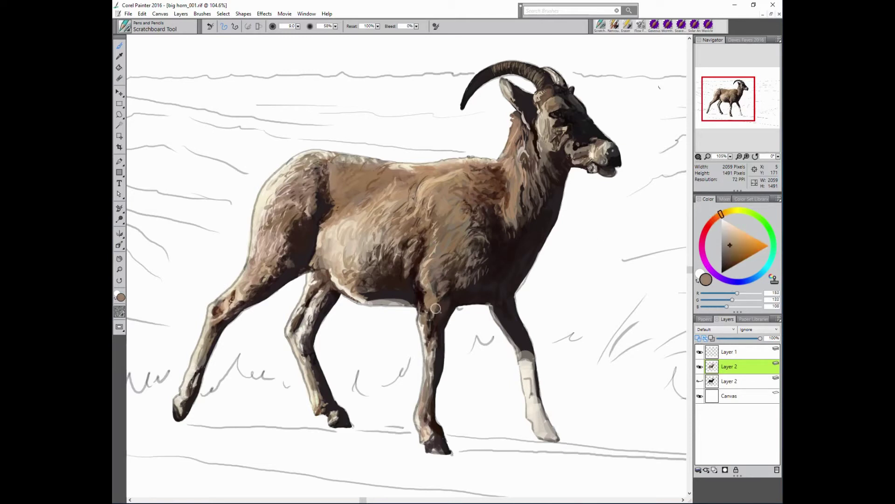
- Paint near-black over the white patches on the lower front and hind legs
left_click(524, 348, "alt")
left_click_drag(525, 358, 534, 381)
left_click_drag(523, 351, 557, 440)
left_click(539, 383, "alt")
left_click(536, 397, "alt")
- Sample dark brown, near-white, cream and near-black from the legs, then zoom out to the whole painting
left_click(538, 380, "alt")
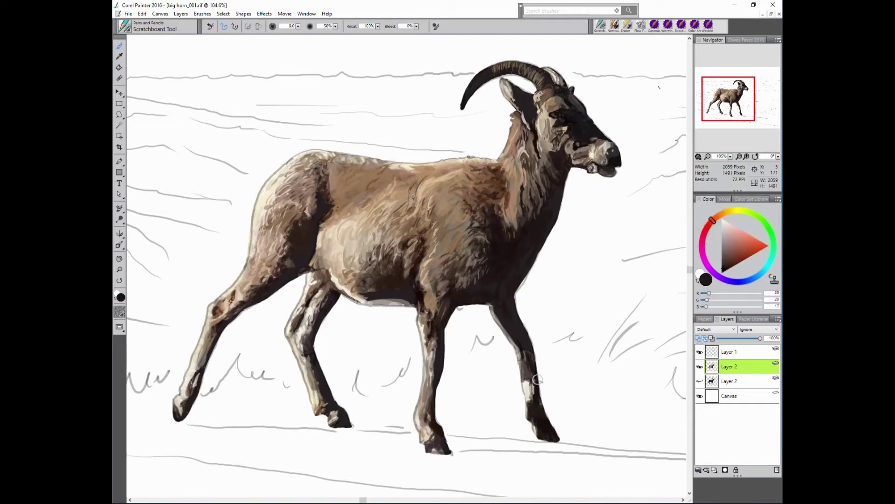
left_click(440, 351, "alt")
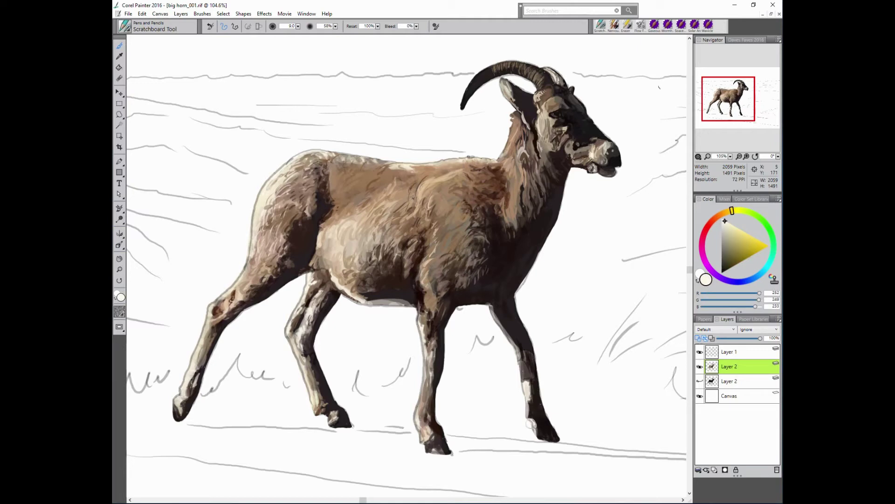
left_click(430, 365, "alt")
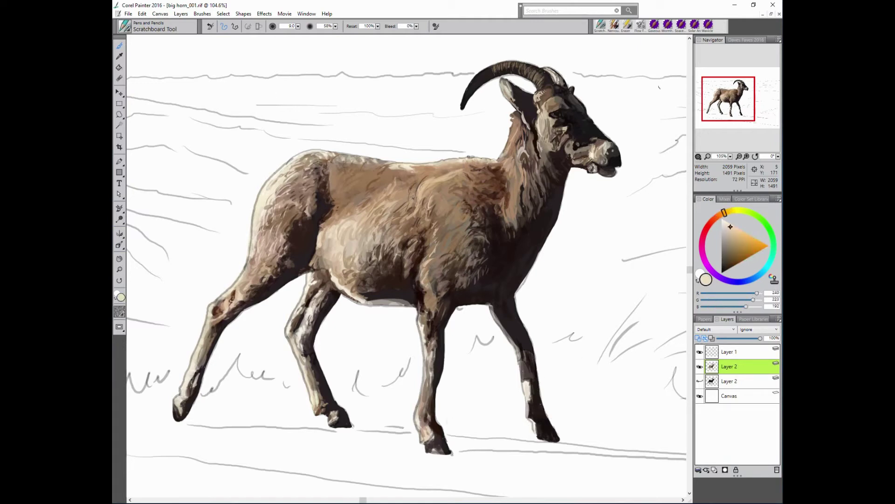
left_click(435, 435, "alt")
key("ctrl+0")
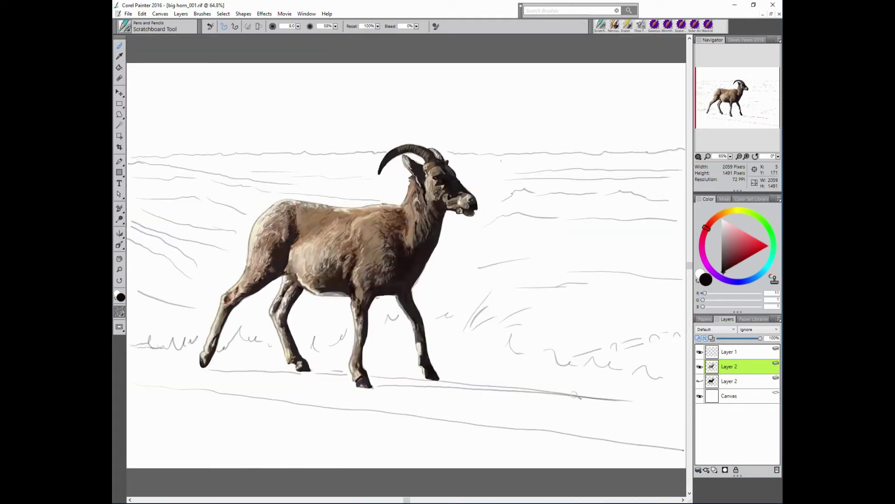
- Toggle the sketch lines briefly and add a new layer above Layer 2
left_click(700, 352)
key("ctrl+shift+n")
left_click(701, 366)
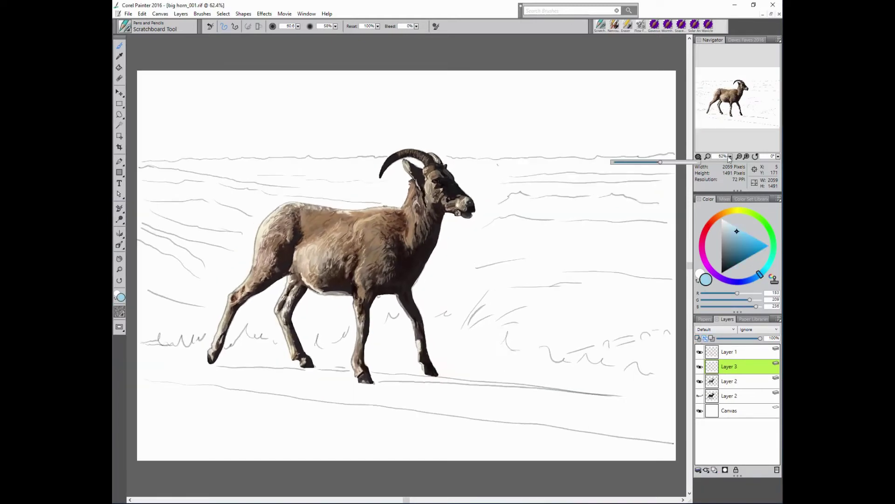
- Paint a light-blue sky with whitish haze and a blue horizon band, with Layer 3 just above Canvas
left_click_drag(140, 84, 456, 65)
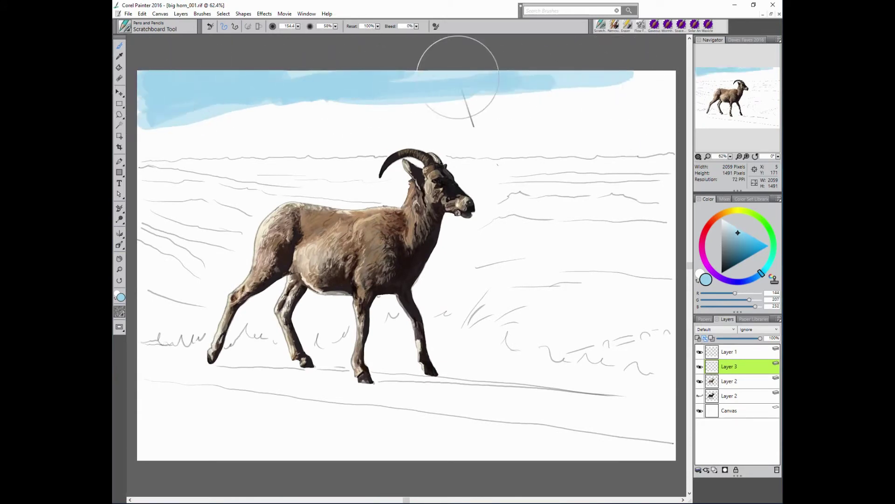
mouse_move(659, 80)
left_mouse_down()
mouse_move(260, 120)
mouse_move(200, 150)
mouse_move(639, 133)
mouse_move(429, 154)
left_mouse_up()
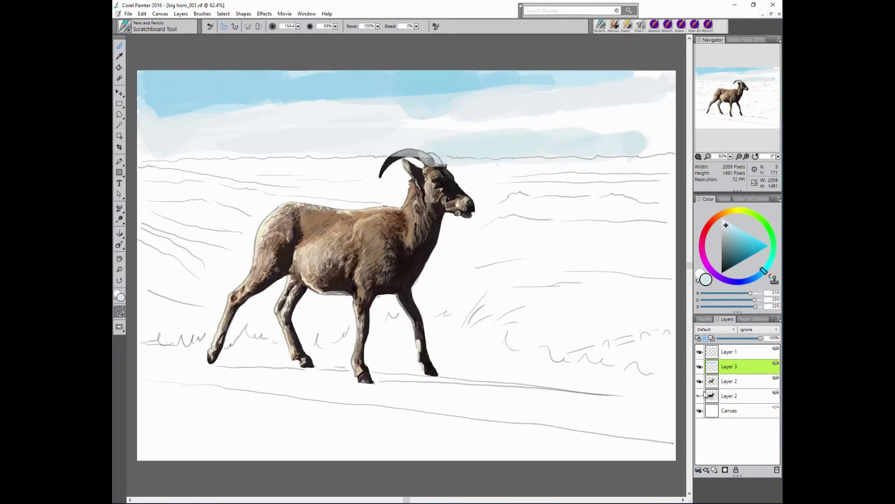
left_click_drag(735, 377, 735, 403)
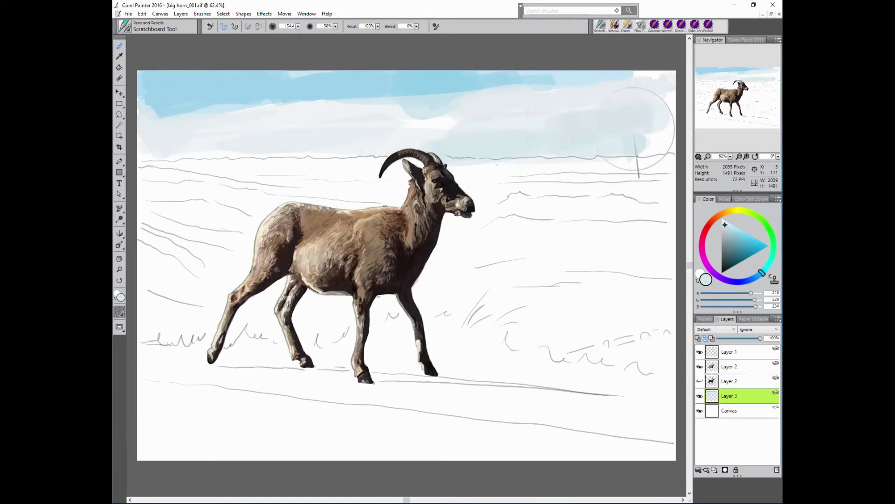
left_click_drag(467, 135, 644, 117)
mouse_move(355, 172)
left_mouse_down()
mouse_move(159, 168)
mouse_move(653, 176)
mouse_move(140, 173)
left_mouse_up()
- Soften the horizon band and paint light and darker grey haze bands below it
left_click(602, 121, "alt")
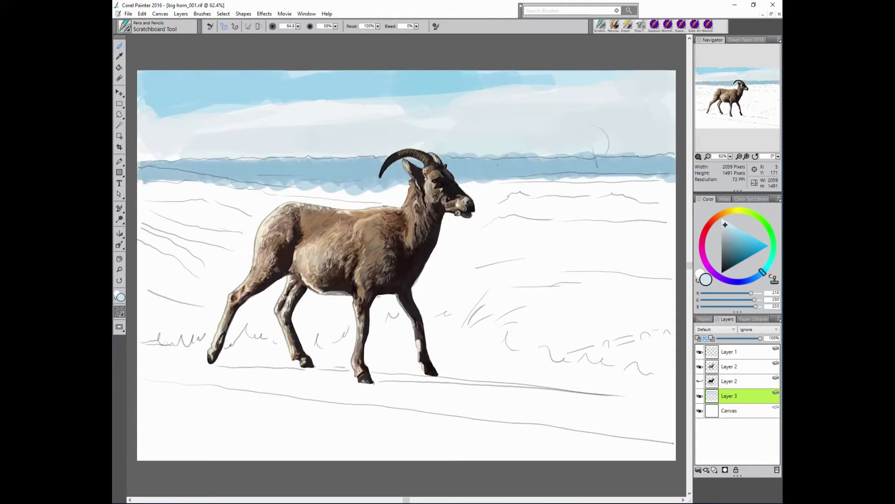
left_click_drag(609, 155, 450, 155)
left_click(513, 193, "alt")
mouse_move(461, 193)
left_mouse_down()
mouse_move(657, 186)
mouse_move(346, 196)
mouse_move(219, 184)
left_mouse_up()
left_click(662, 179, "alt")
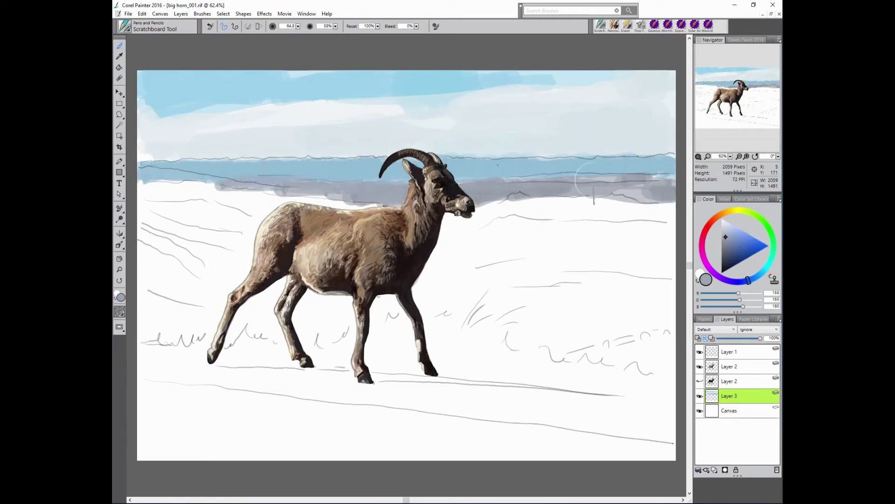
left_click(513, 203, "alt")
mouse_move(513, 202)
left_mouse_down()
mouse_move(607, 205)
mouse_move(639, 223)
mouse_move(494, 224)
left_mouse_up()
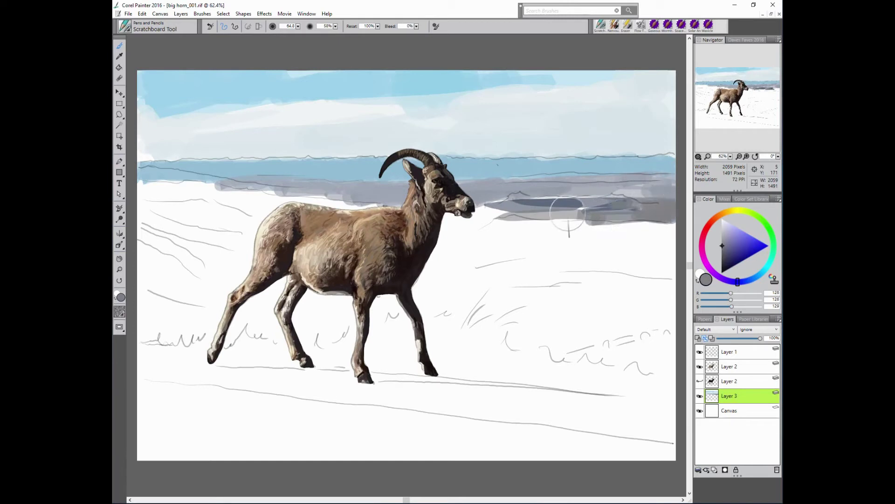
mouse_move(578, 205)
left_mouse_down()
mouse_move(473, 219)
mouse_move(177, 186)
left_mouse_up()
left_click(336, 205, "alt")
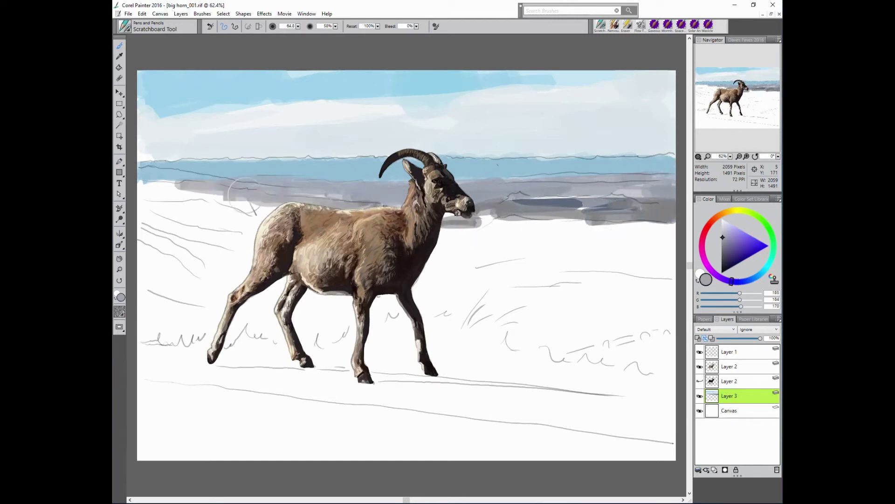
left_click_drag(247, 206, 173, 195)
- Paint brown hills to the right of the sheep with beige ground beneath them
left_click(492, 247, "alt")
mouse_move(466, 242)
left_mouse_down()
mouse_move(606, 238)
mouse_move(438, 228)
left_mouse_up()
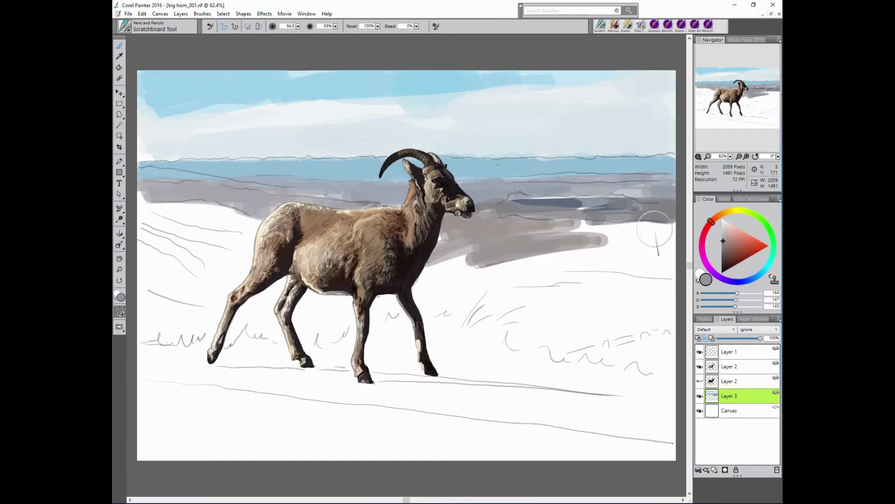
left_click(583, 238, "alt")
mouse_move(537, 234)
left_mouse_down()
mouse_move(648, 247)
mouse_move(513, 248)
left_mouse_up()
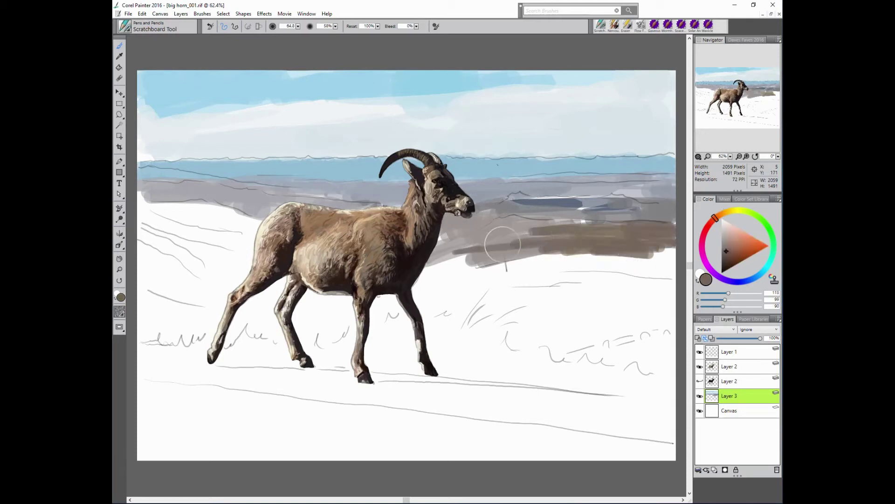
left_click_drag(621, 252, 446, 243)
left_click(443, 240, "alt")
mouse_move(471, 270)
left_mouse_down()
mouse_move(670, 273)
mouse_move(476, 266)
left_mouse_up()
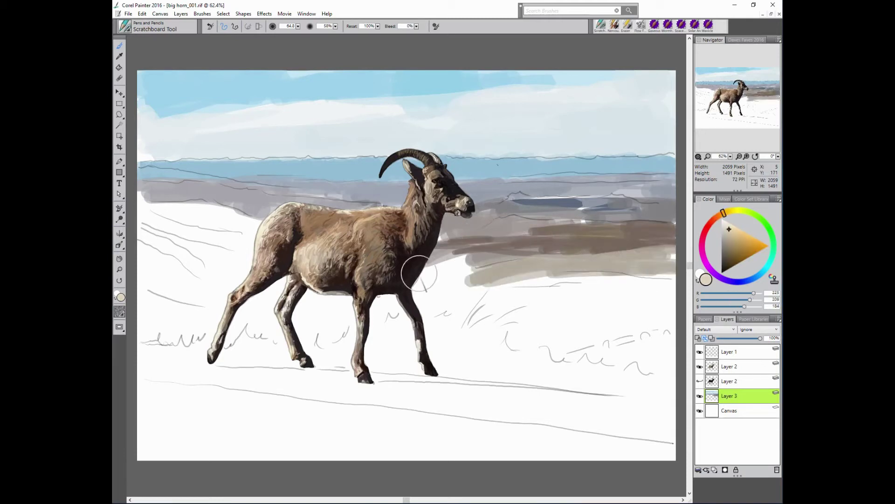
left_click_drag(409, 270, 532, 282)
- Paint a pink slope and dark rocks at lower left, plus a grey band behind the legs
left_click_drag(723, 213, 714, 218)
left_click_drag(154, 262, 205, 289)
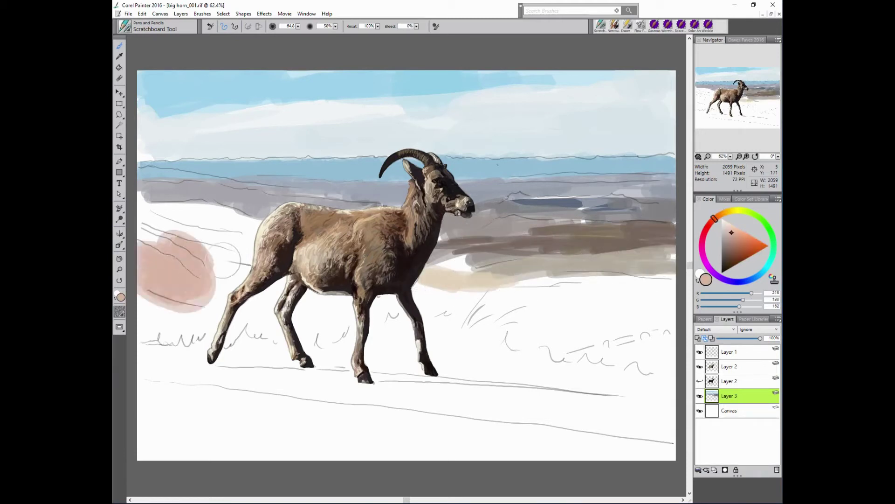
left_click_drag(149, 243, 247, 252)
left_click(320, 296, "alt")
mouse_move(209, 317)
left_mouse_down()
mouse_move(152, 291)
mouse_move(169, 322)
mouse_move(220, 303)
left_mouse_up()
left_click(305, 308, "alt")
mouse_move(350, 317)
left_mouse_down()
mouse_move(233, 308)
mouse_move(308, 301)
left_mouse_up()
left_click(541, 200, "alt")
- Paint dark grey and dark brown strokes behind the legs and across the right background hills
left_click(466, 303, "alt")
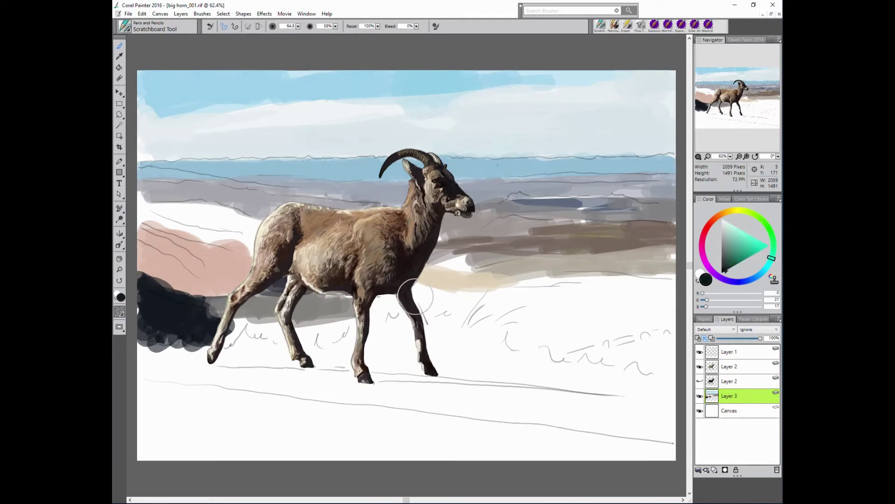
mouse_move(405, 299)
left_mouse_down()
mouse_move(476, 306)
mouse_move(625, 285)
left_mouse_up()
left_click(448, 294, "alt")
left_click(486, 302, "alt")
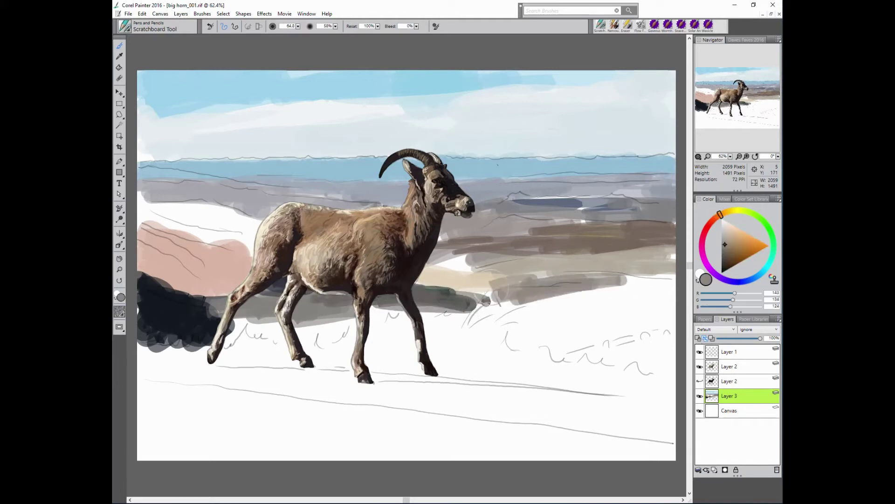
left_click_drag(485, 289, 676, 308)
left_click_drag(555, 326, 587, 327)
left_click_drag(466, 322, 676, 327)
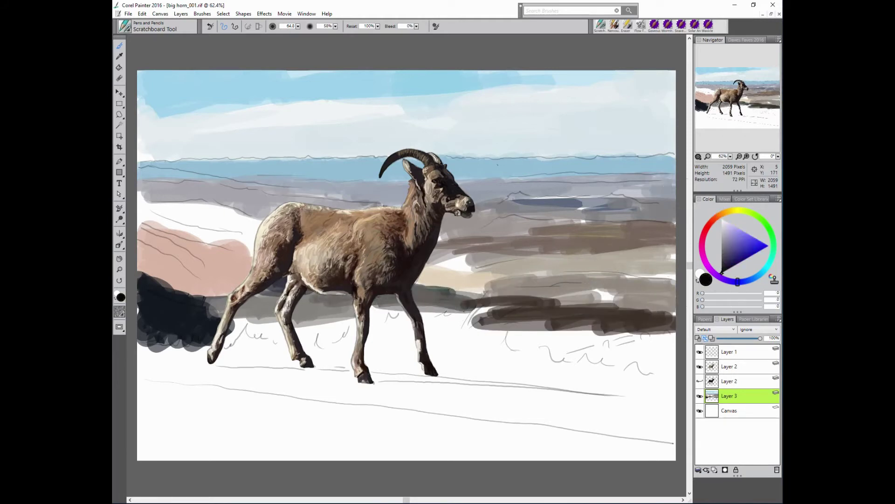
left_click_drag(717, 216, 711, 222)
- Cover the lower-right background and the ground near the legs with light grey
left_click(723, 243)
mouse_move(587, 321)
left_mouse_down()
mouse_move(677, 373)
mouse_move(574, 302)
mouse_move(671, 322)
left_mouse_up()
left_click_drag(467, 308, 373, 336)
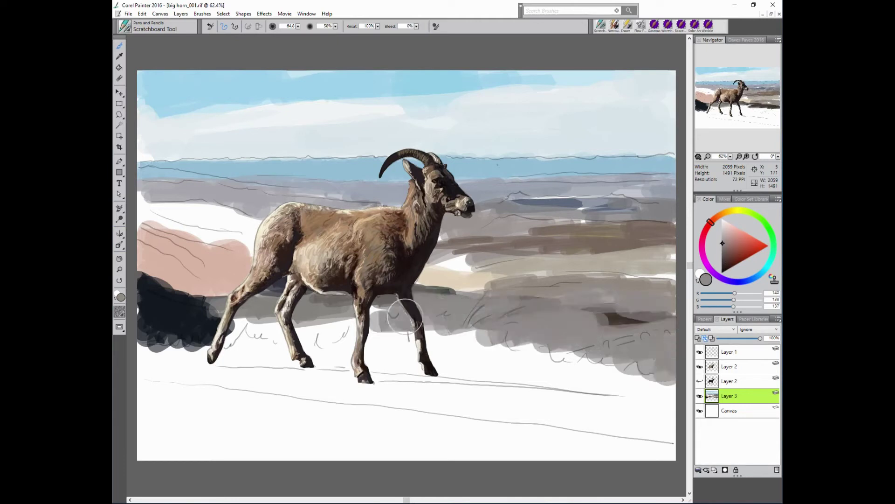
left_click_drag(289, 326, 229, 327)
left_click_drag(711, 222, 738, 211)
- Paint an olive grass strip across the width beneath the sheep
left_click(729, 246)
left_click_drag(406, 322, 406, 378)
mouse_move(387, 339)
left_mouse_down()
mouse_move(140, 355)
mouse_move(667, 392)
left_mouse_up()
- Paint a warm grey road over the lower foreground and cover the white bottom strip with light grey
left_click(626, 282, "alt")
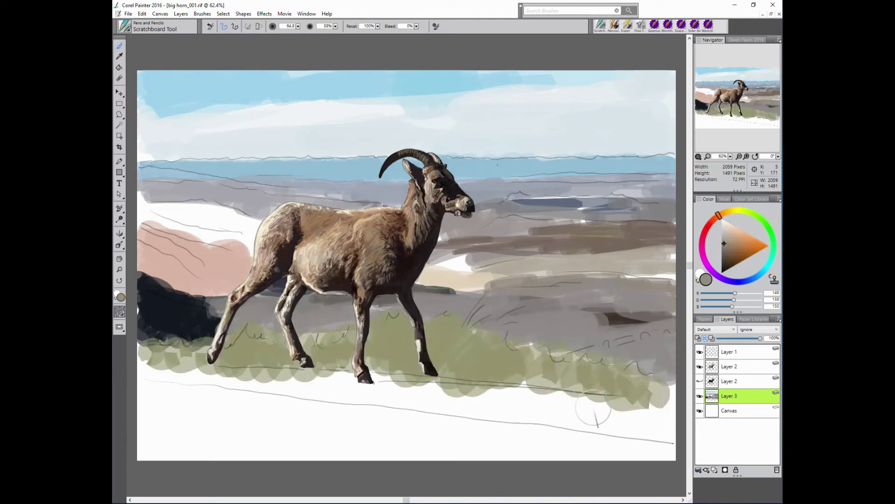
mouse_move(590, 410)
left_mouse_down()
mouse_move(144, 366)
mouse_move(630, 402)
mouse_move(176, 360)
mouse_move(404, 367)
left_mouse_up()
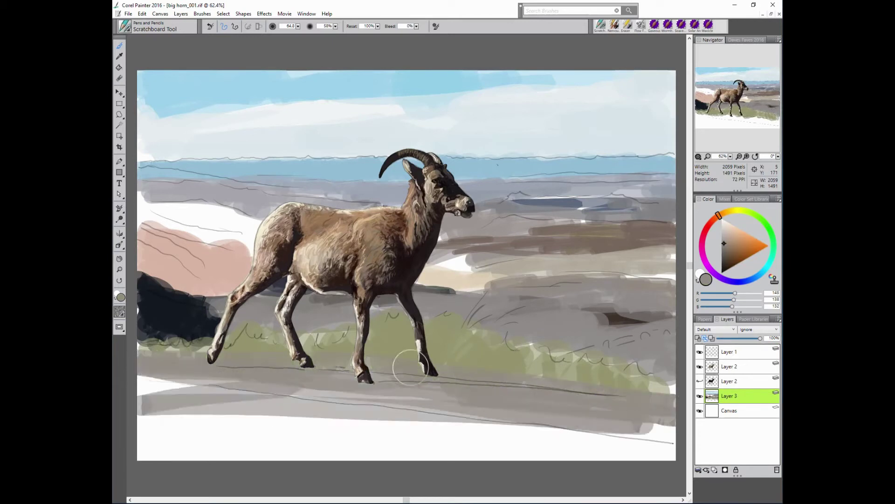
left_click(556, 343, "alt")
mouse_move(508, 428)
left_mouse_down()
mouse_move(200, 424)
mouse_move(621, 447)
mouse_move(131, 456)
mouse_move(659, 425)
left_mouse_up()
mouse_move(537, 419)
left_mouse_down()
mouse_move(140, 382)
mouse_move(644, 419)
left_mouse_up()
- Paint a near-black cast shadow under the hooves, with brush size 36.6 for dark dabs near the hind legs
left_click(436, 373, "alt")
left_click_drag(480, 373, 530, 370)
left_click_drag(440, 365, 632, 380)
mouse_move(376, 387)
left_mouse_down()
mouse_move(640, 394)
mouse_move(456, 378)
mouse_move(505, 384)
left_mouse_up()
left_click_drag(303, 368, 363, 370)
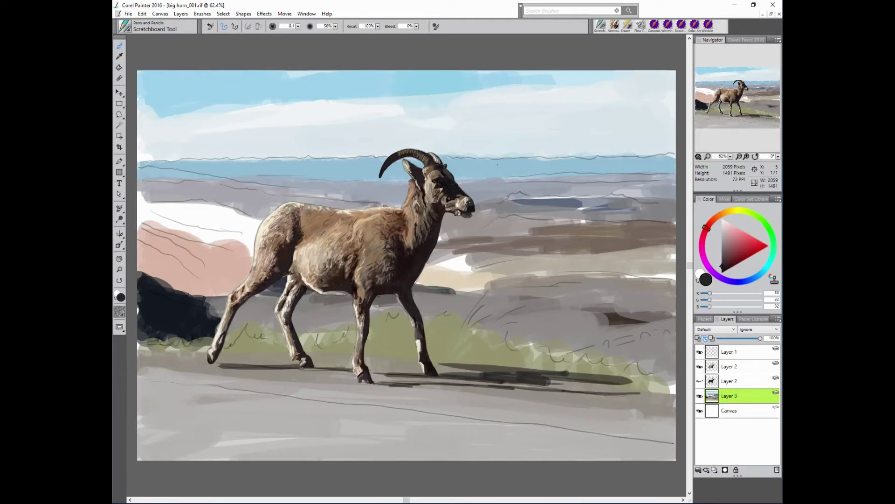
left_click_drag(490, 359, 509, 359)
mouse_move(443, 360)
left_mouse_down()
mouse_move(185, 344)
mouse_move(674, 387)
left_mouse_up()
- Paint a dark olive bush and dark brown grass strands along the verge
left_click(531, 361, "alt")
mouse_move(546, 361)
left_mouse_down()
mouse_move(455, 343)
mouse_move(490, 347)
mouse_move(490, 357)
left_mouse_up()
left_click(443, 336, "alt")
left_click(386, 259, "alt")
mouse_move(502, 322)
left_mouse_down()
mouse_move(391, 350)
mouse_move(338, 335)
mouse_move(433, 345)
mouse_move(447, 334)
left_mouse_up()
- Add near-black and dark olive grass clumps mid-verge and along the right ridge
left_click(237, 336, "alt")
left_click(508, 327, "alt")
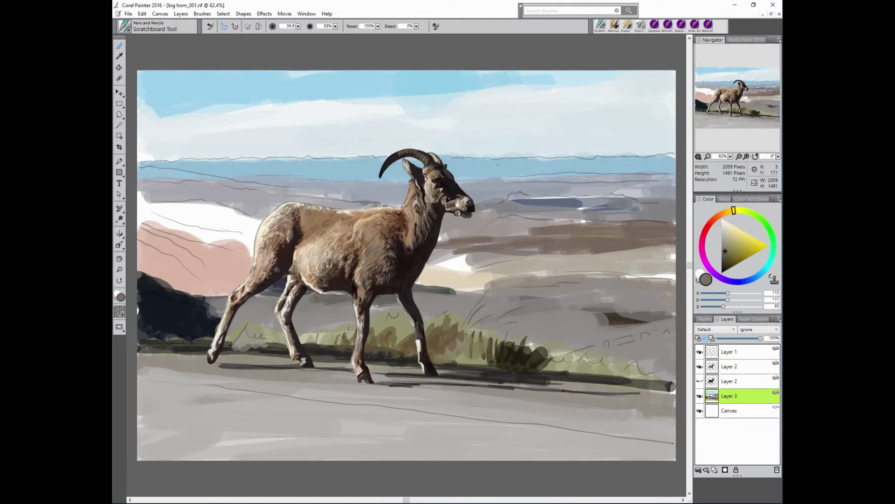
left_click_drag(471, 333, 462, 353)
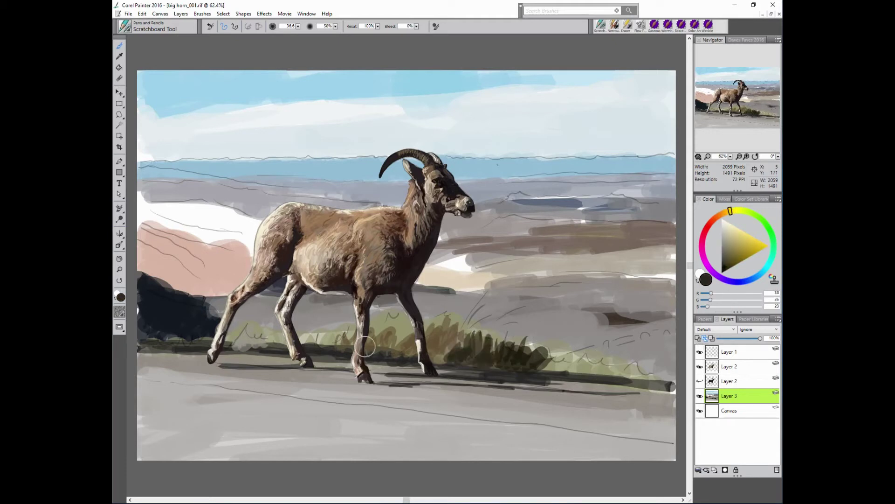
left_click(492, 343, "alt")
mouse_move(546, 362)
left_mouse_down()
mouse_move(565, 350)
mouse_move(567, 361)
left_mouse_up()
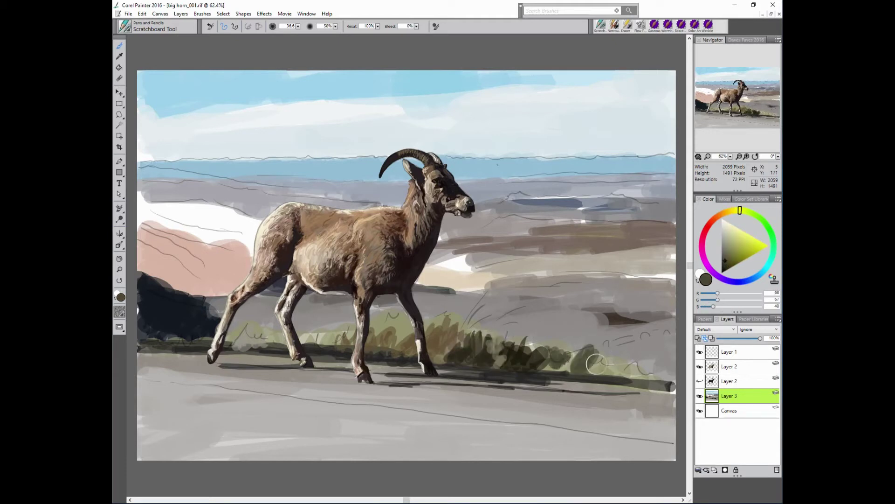
left_click_drag(639, 369, 560, 366)
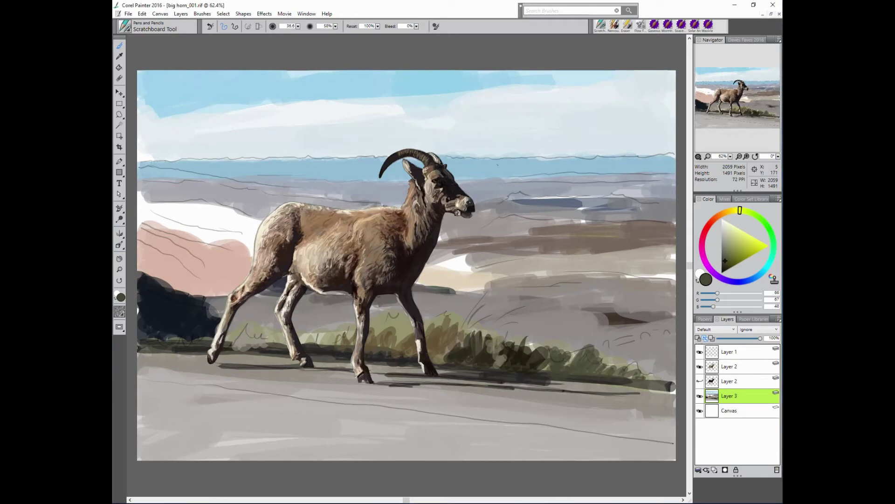
- Cover the pink slope and white area at left with dark blue-grey strokes
left_click(747, 279)
left_click_drag(261, 206, 182, 233)
left_click_drag(140, 201, 261, 233)
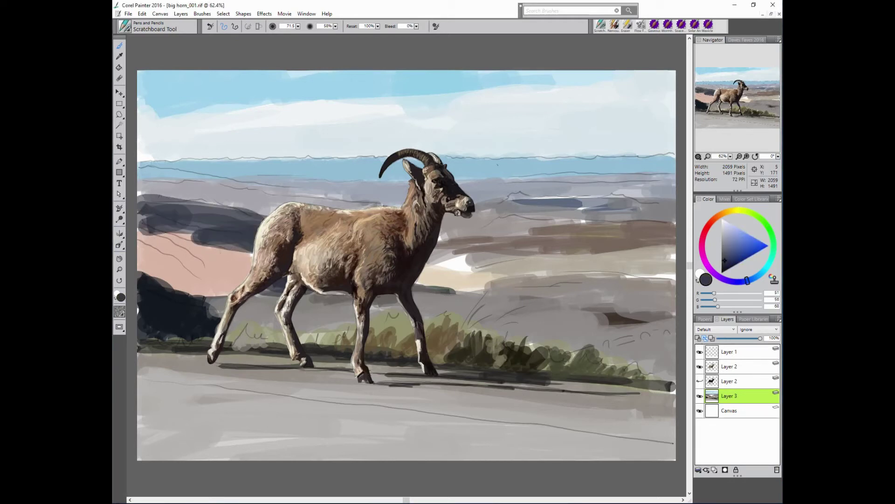
- Cover the white patch right of the chest and the right hills with warm beige-grey; select Dons blender
left_click(466, 261, "alt")
left_click_drag(438, 251, 485, 271)
left_click(498, 257, "alt")
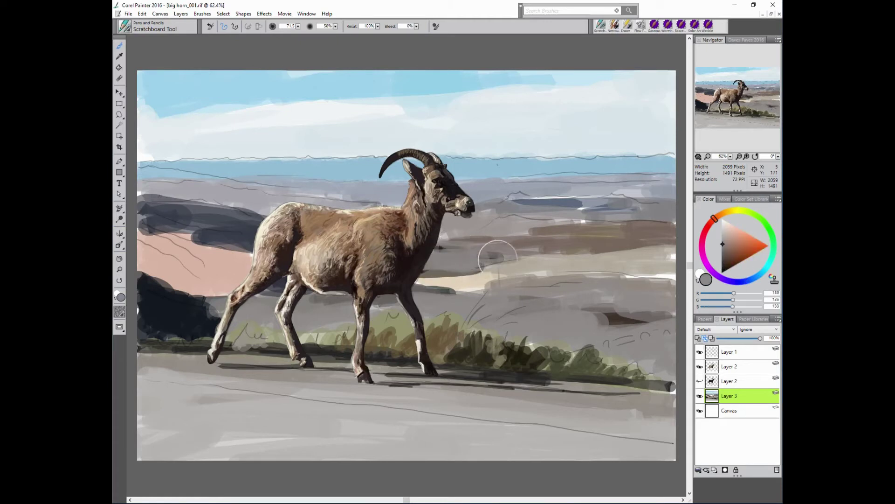
left_click(485, 267, "alt")
left_click(548, 290, "alt")
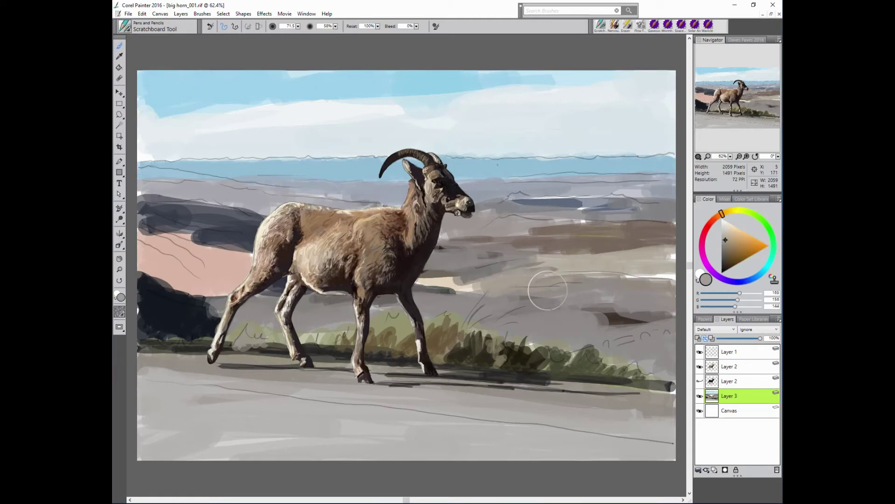
left_click_drag(593, 280, 672, 273)
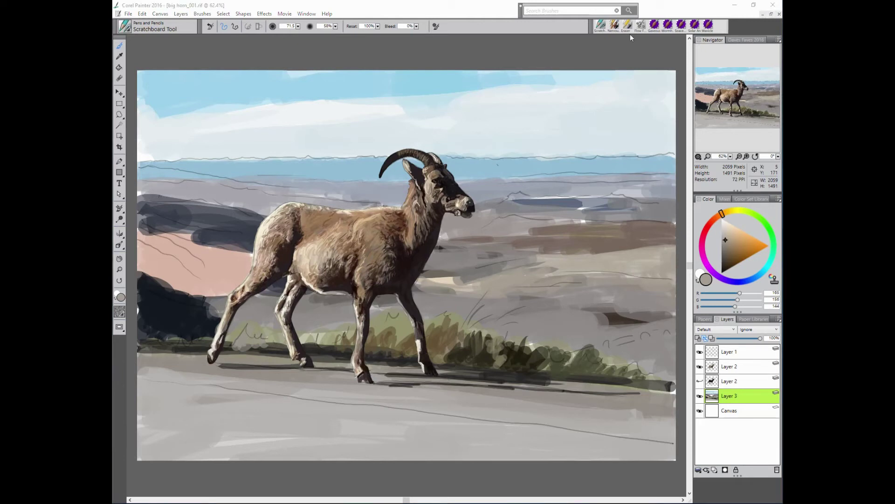
left_click(749, 40)
left_click(773, 52)
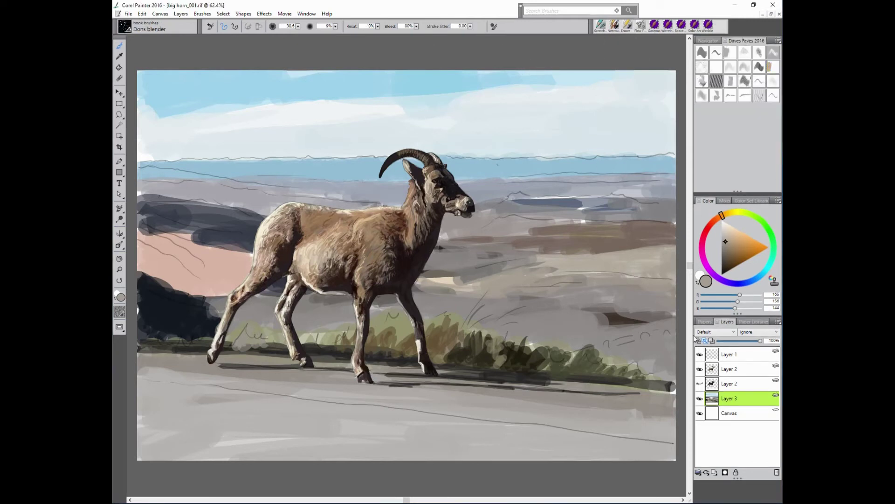
- Hide the Layer 1 sketch and blend the distant hills, mid-ground streaks, grass line and pink band edge
left_click(699, 354)
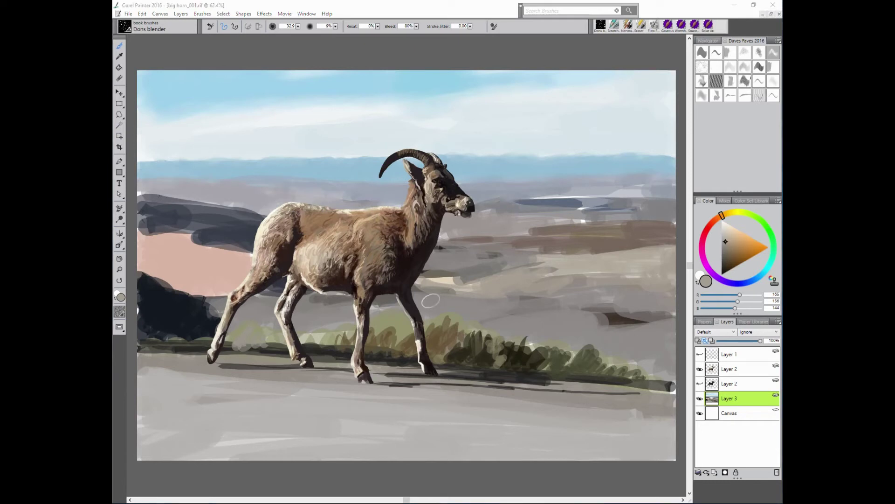
mouse_move(527, 201)
left_mouse_down()
mouse_move(651, 194)
mouse_move(482, 206)
left_mouse_up()
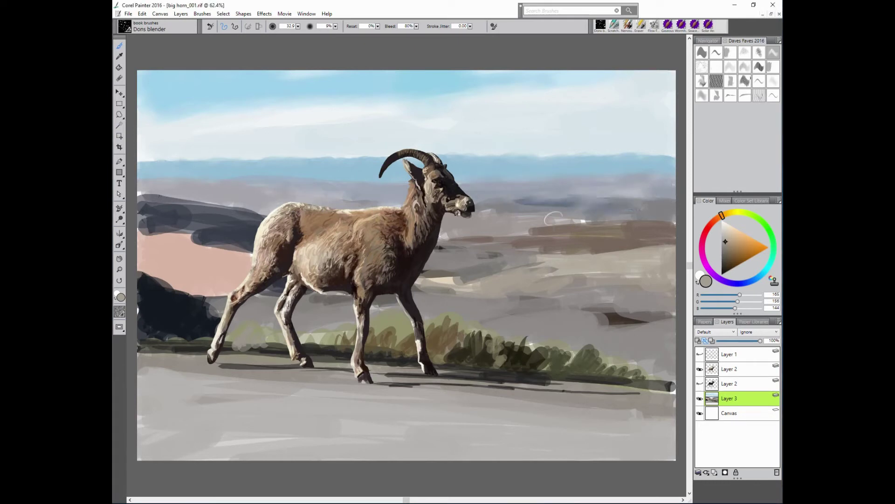
left_click_drag(669, 230, 520, 234)
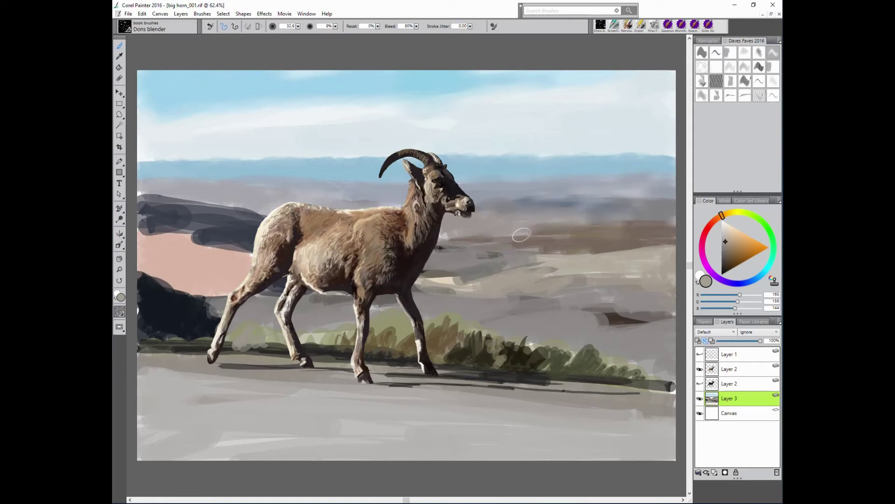
left_click_drag(261, 209, 244, 246)
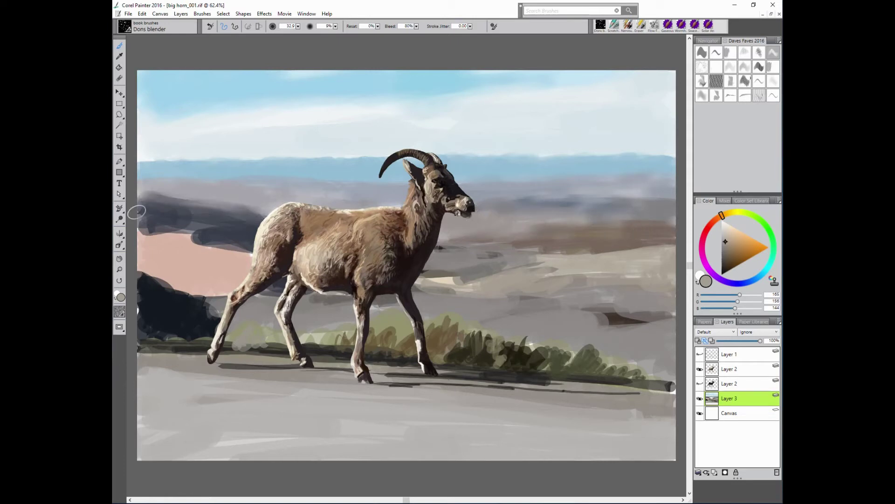
left_click_drag(546, 272, 602, 274)
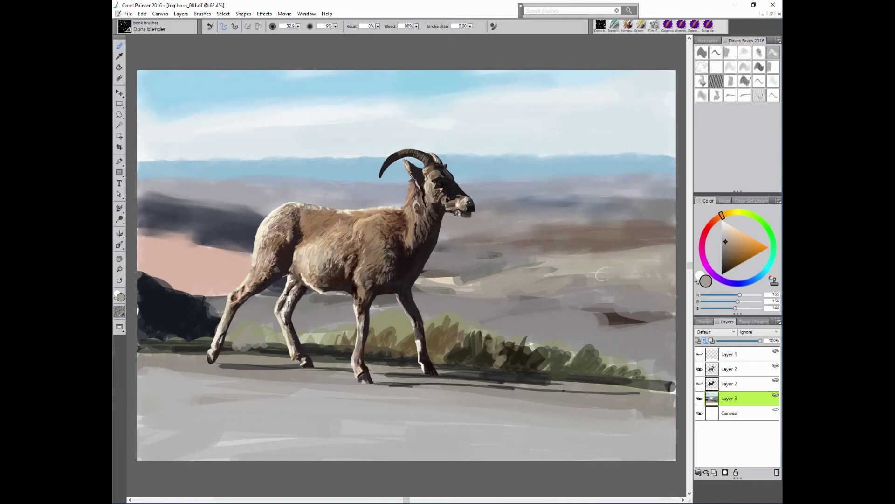
left_click_drag(481, 282, 408, 279)
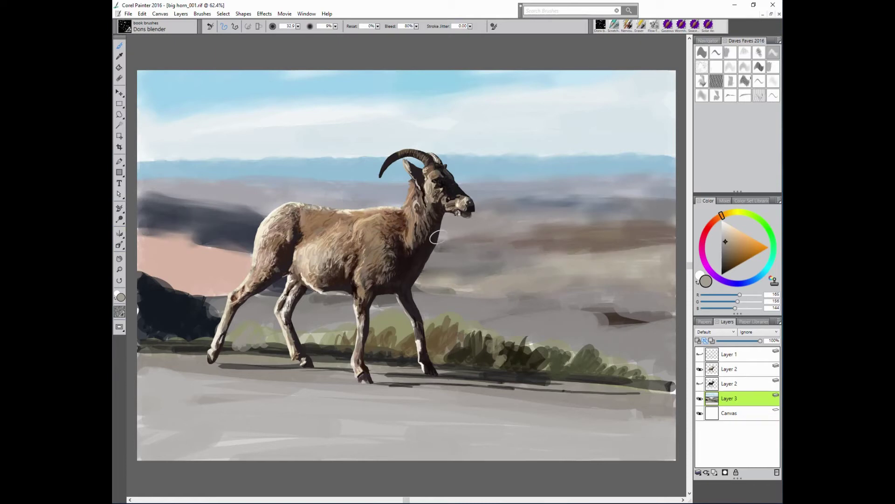
left_click_drag(606, 311, 636, 314)
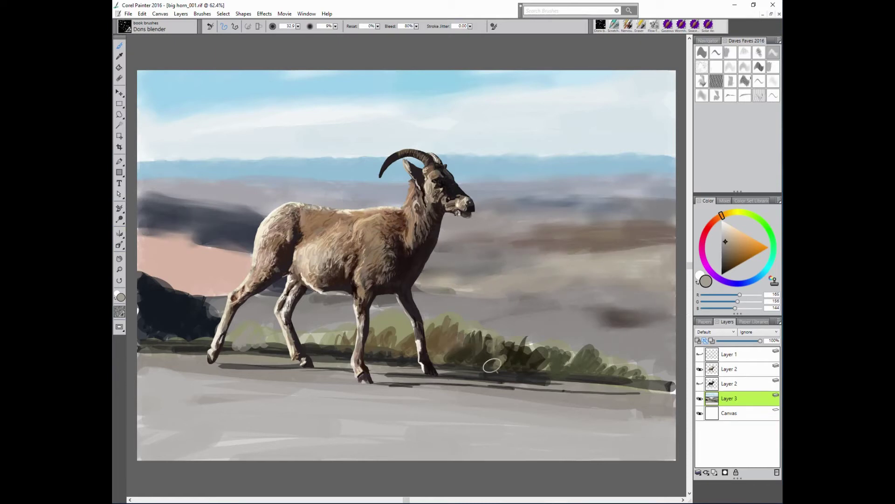
mouse_move(493, 365)
left_mouse_down()
mouse_move(466, 338)
mouse_move(284, 346)
mouse_move(189, 327)
mouse_move(177, 285)
mouse_move(243, 315)
mouse_move(136, 305)
mouse_move(214, 346)
mouse_move(512, 372)
mouse_move(659, 373)
mouse_move(547, 360)
mouse_move(464, 327)
left_mouse_up()
mouse_move(345, 290)
left_mouse_down()
mouse_move(203, 284)
mouse_move(174, 312)
left_mouse_up()
- Smooth the dark blob ending the shadow line and add a new Layer 4 above Layer 3
left_click(614, 26)
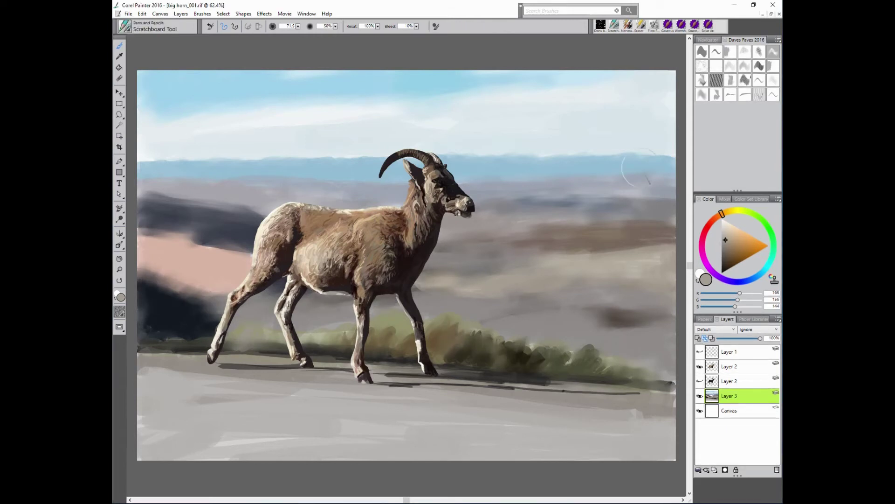
left_click(601, 25)
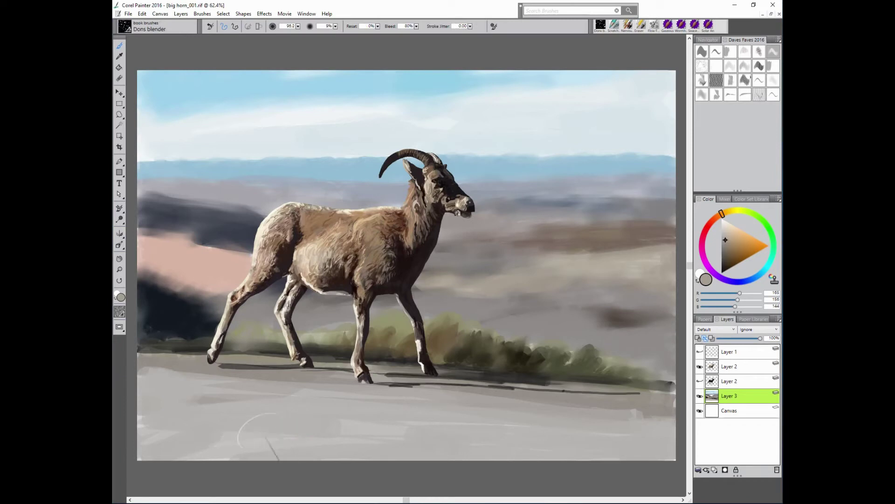
key("bracketright")
key("bracketright")
key("bracketright")
key("bracketleft")
key("bracketleft")
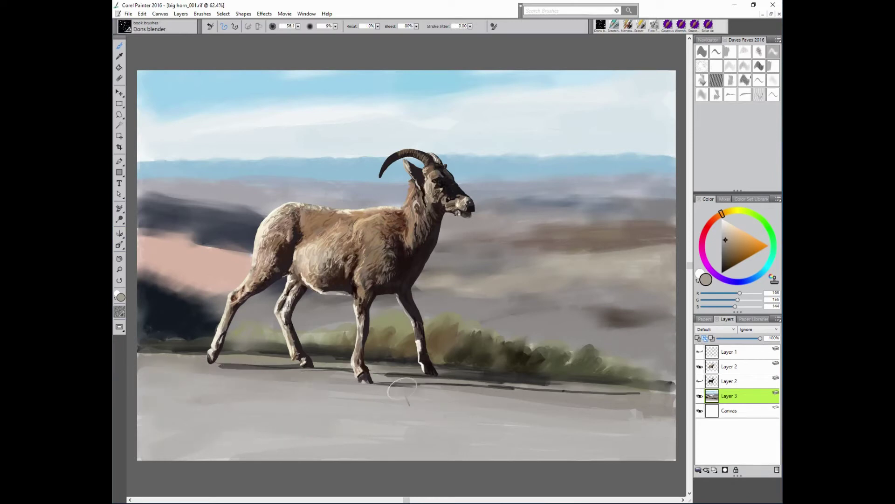
left_click_drag(654, 400, 576, 367)
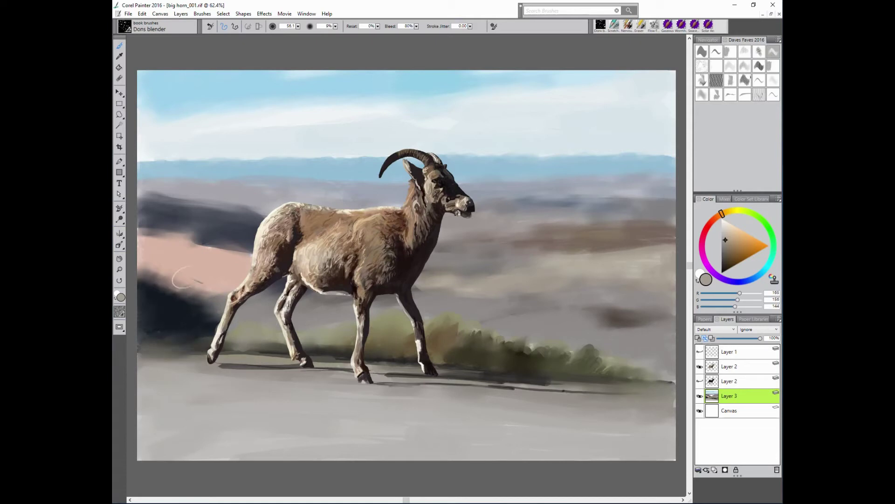
left_click(715, 470)
- With Square Hard Pastel, stipple dark grey texture on the ground at the goat's feet
left_click(716, 52)
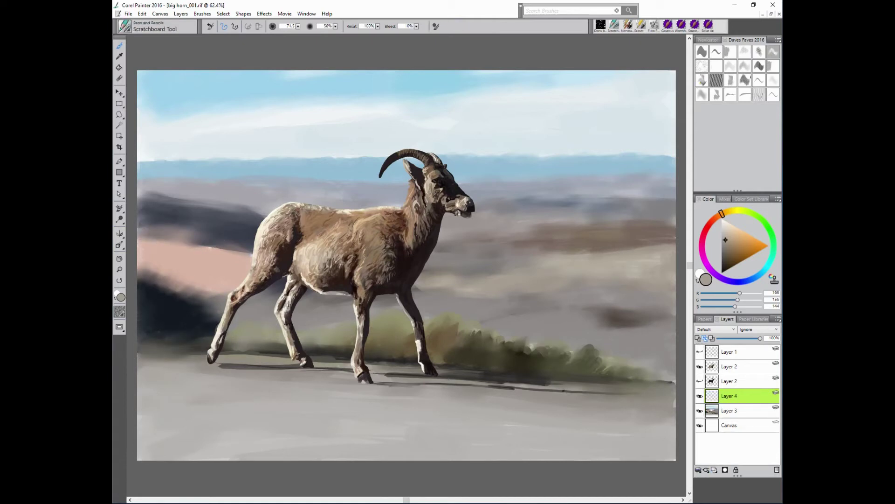
left_click(487, 267, "alt")
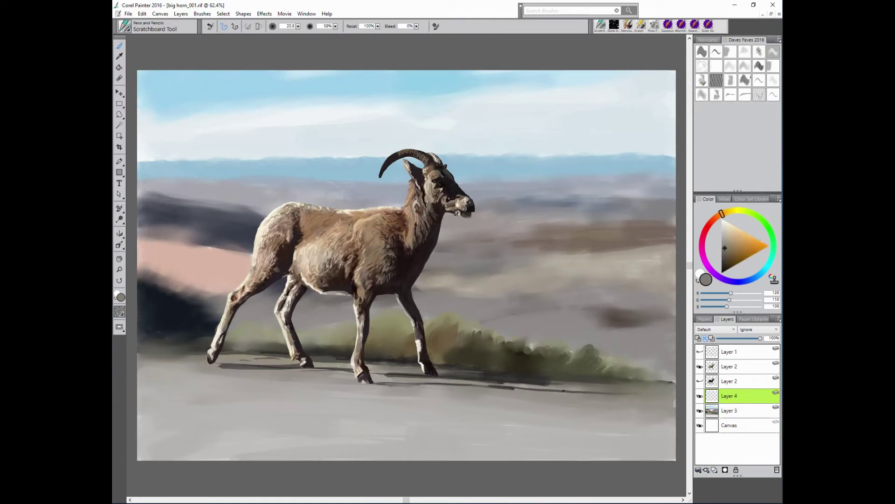
left_click(773, 52)
left_click(705, 319)
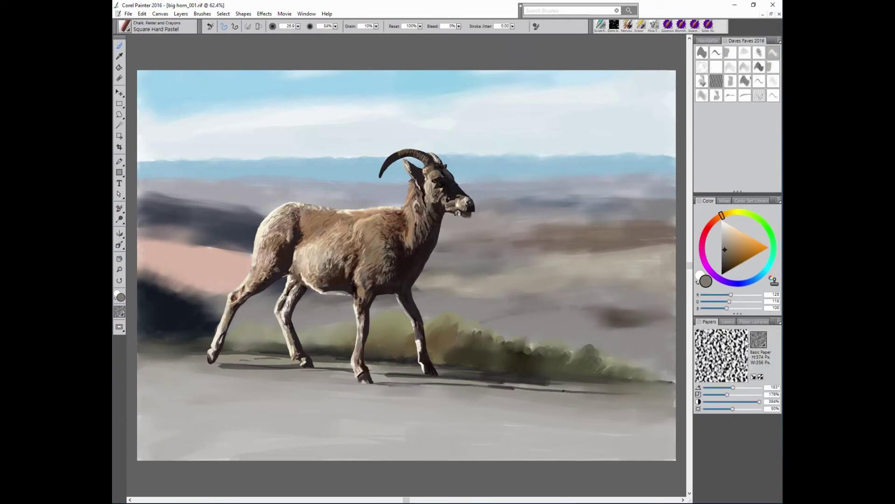
left_click(275, 356, "alt")
mouse_move(275, 356)
left_mouse_down()
mouse_move(194, 358)
mouse_move(338, 358)
left_mouse_up()
- Stipple dark blue-grey and warm grey texture below the hooves and across the road to the right
left_click(480, 371, "alt")
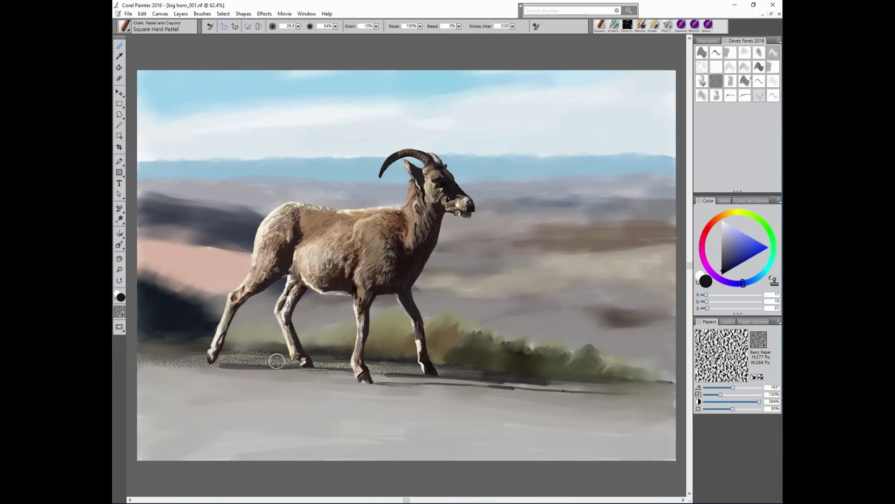
left_click_drag(243, 374, 229, 383)
left_click(243, 373, "alt")
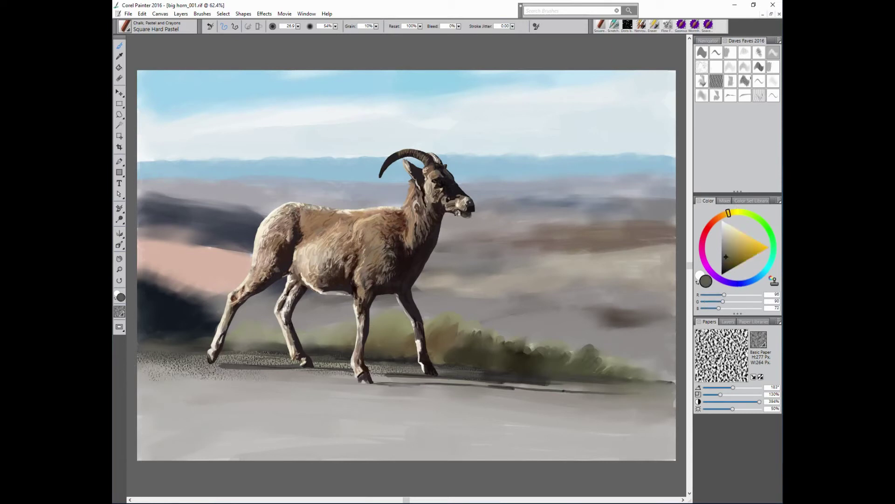
left_click_drag(327, 379, 143, 374)
mouse_move(373, 386)
left_mouse_down()
mouse_move(210, 401)
mouse_move(140, 391)
left_mouse_up()
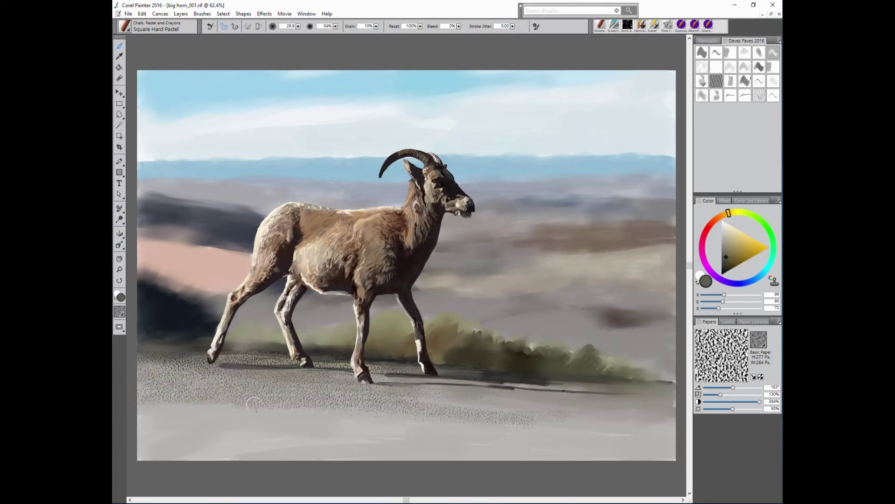
mouse_move(583, 420)
left_mouse_down()
mouse_move(438, 406)
mouse_move(651, 399)
mouse_move(565, 436)
left_mouse_up()
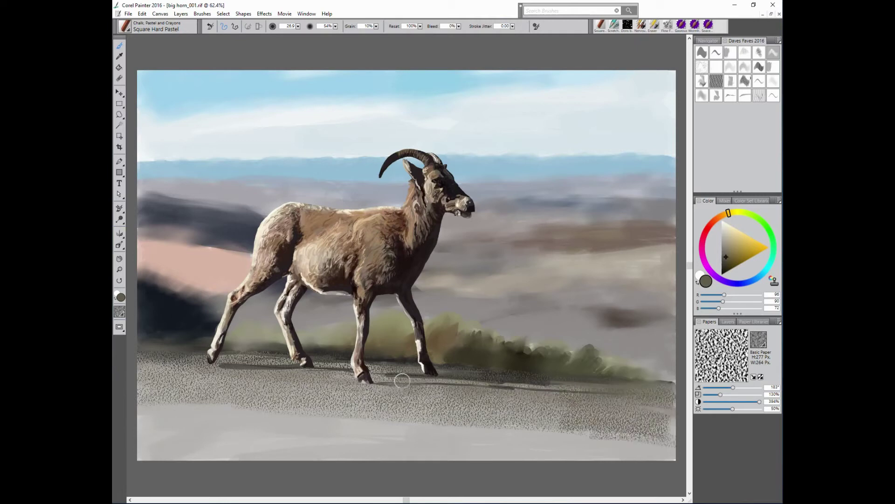
- Lay mid and light grey textured strokes across the lower and lower-left road
left_click(443, 434, "alt")
mouse_move(459, 447)
left_mouse_down()
mouse_move(177, 440)
mouse_move(140, 447)
mouse_move(606, 443)
mouse_move(677, 455)
left_mouse_up()
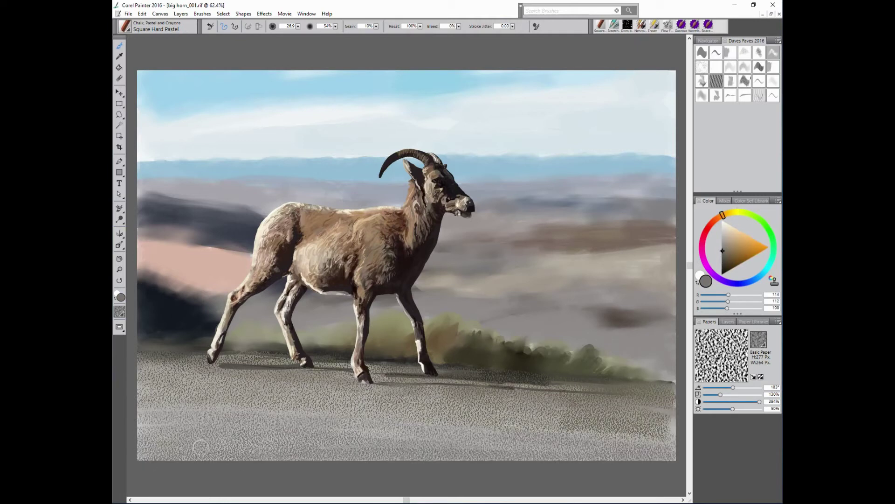
left_click(373, 429, "alt")
mouse_move(282, 436)
left_mouse_down()
mouse_move(236, 445)
mouse_move(183, 405)
left_mouse_up()
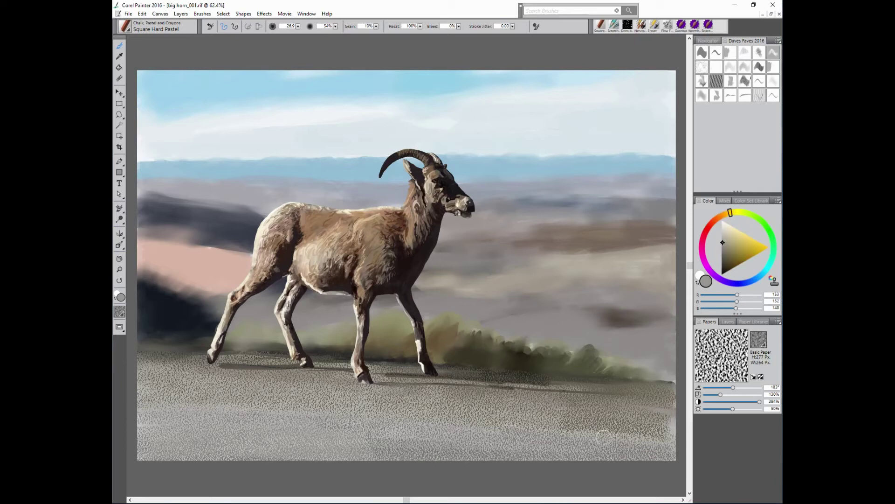
left_click_drag(671, 448, 396, 452)
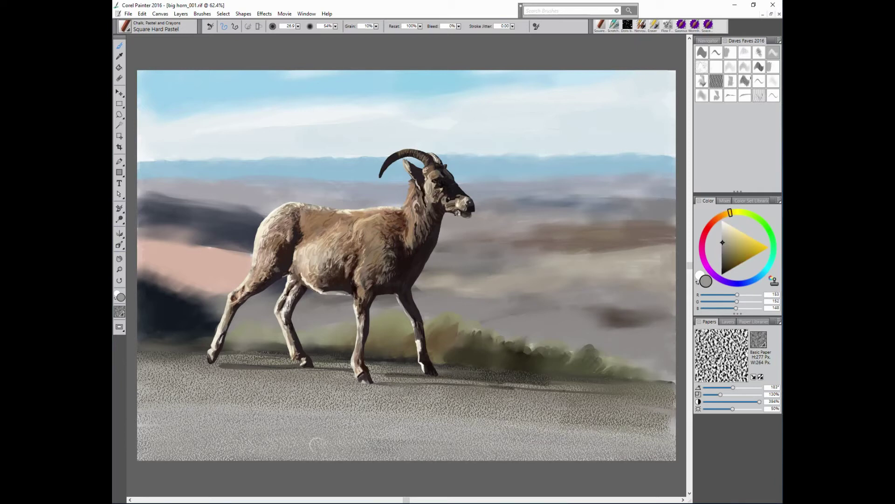
- Darken the middle road band under the goat with dark grey texture
left_click(515, 394, "alt")
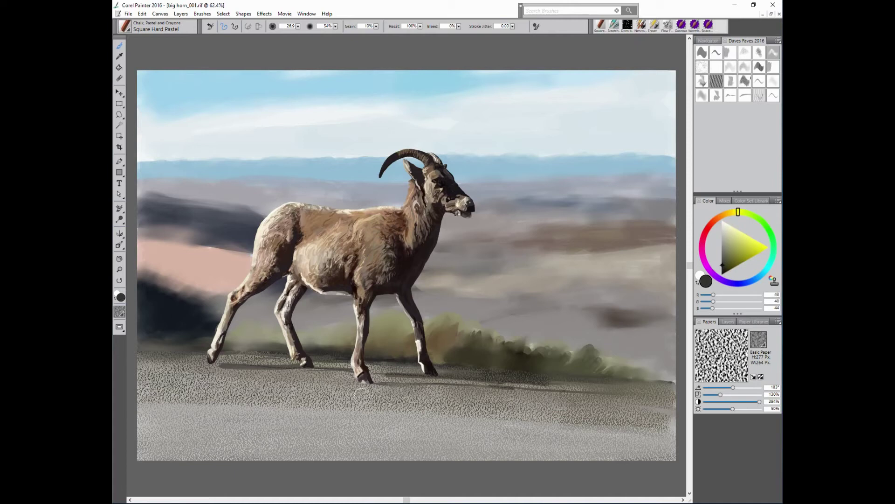
mouse_move(261, 403)
left_mouse_down()
mouse_move(669, 400)
mouse_move(140, 361)
left_mouse_up()
left_click_drag(140, 361, 672, 380)
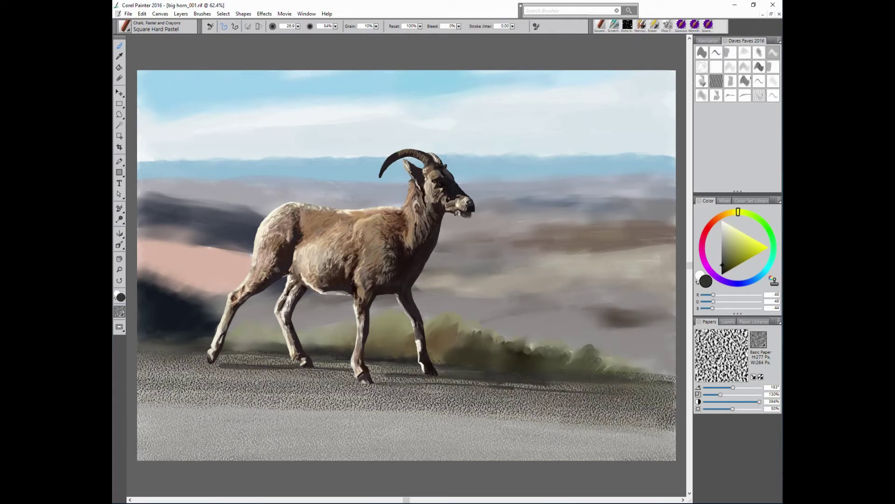
- Invert the paper grain at 116% scale and sweep a light grey textured stroke across the foreground
left_click(762, 376)
left_click(332, 376, "alt")
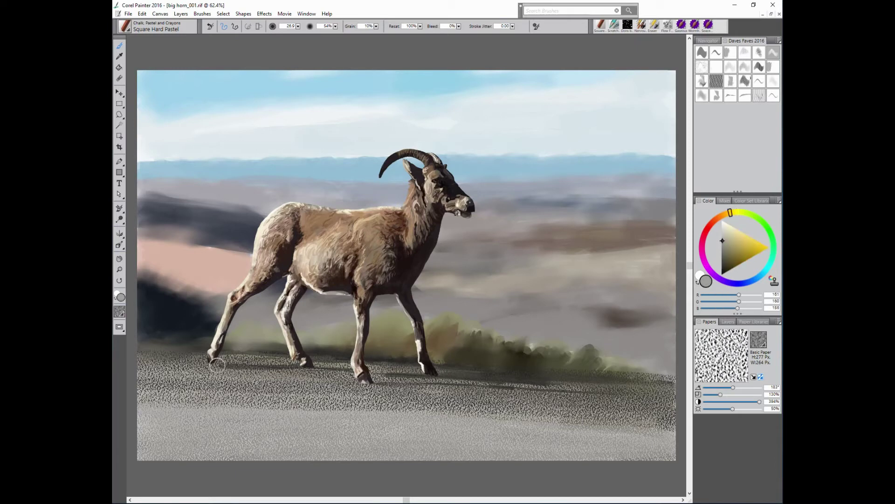
left_click_drag(722, 395, 718, 395)
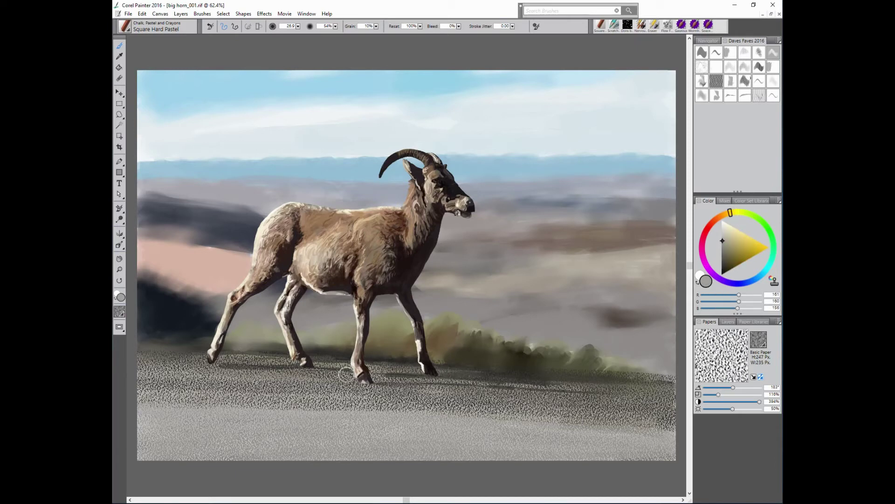
left_click(370, 432, "alt")
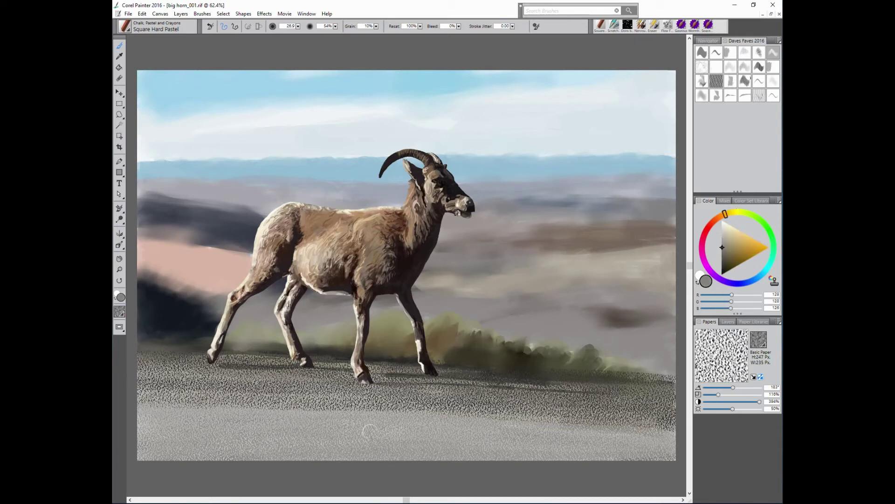
left_click(364, 431, "alt")
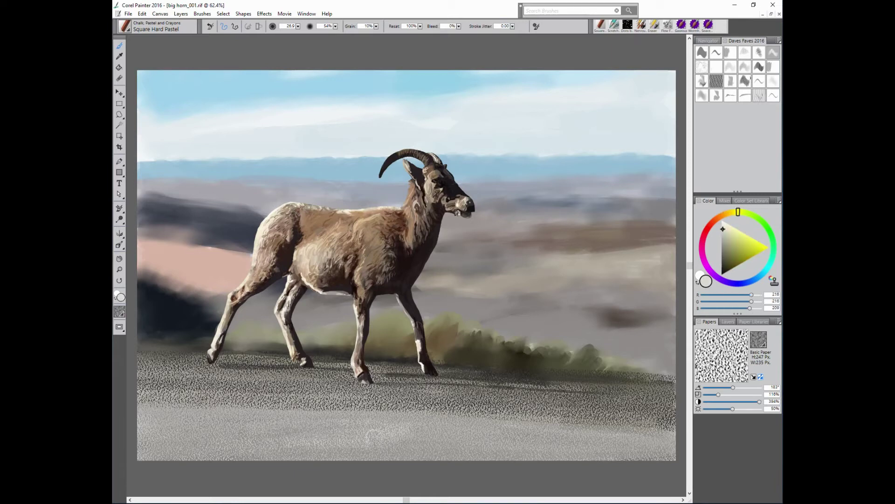
key("bracketright")
left_click_drag(160, 439, 660, 448)
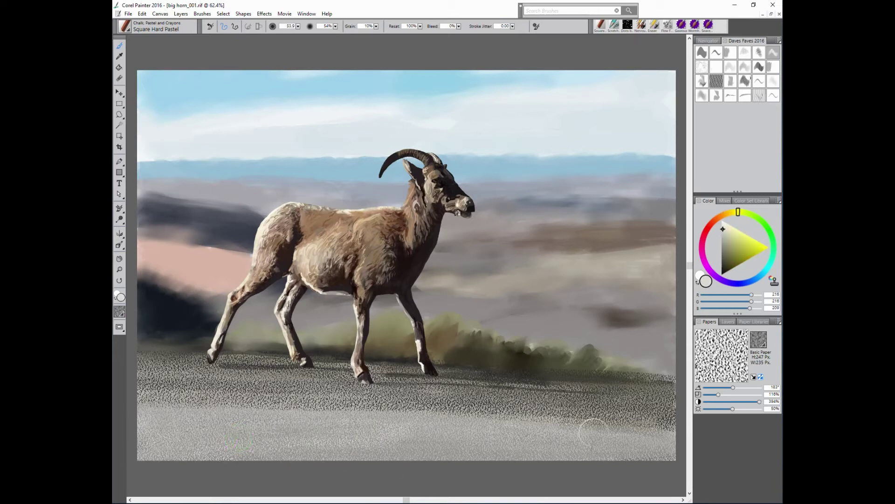
left_click(672, 436, "alt")
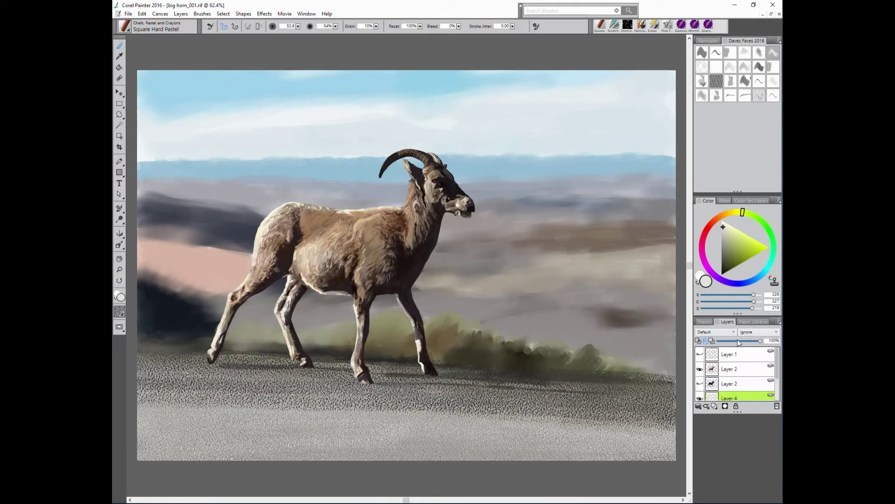
- Draw an off-white tapered streak on the road with the scratchboard pen, then undo it
left_click(727, 321)
key("bracketleft")
key("bracketleft")
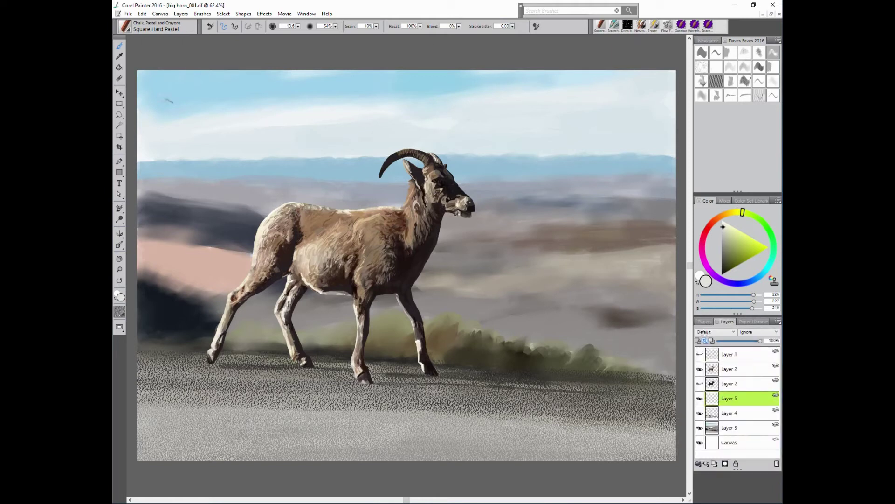
left_click(119, 114)
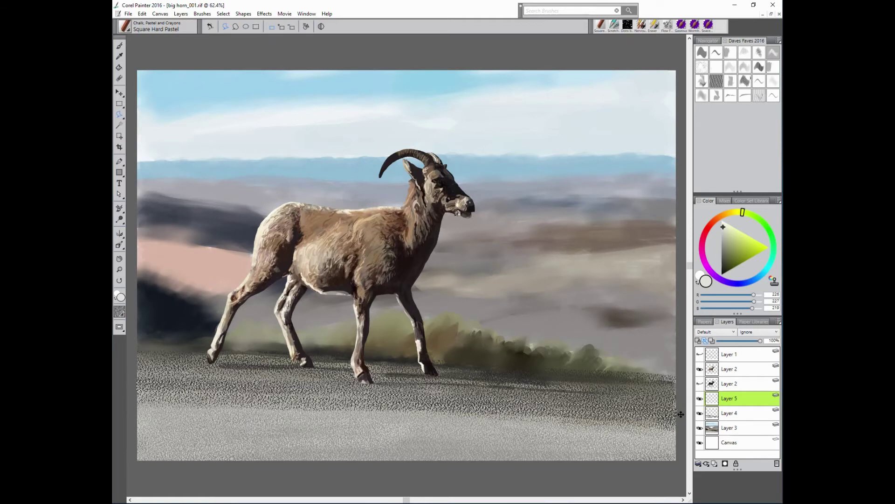
key("b")
left_click(210, 84, "alt")
left_click_drag(252, 395, 285, 393)
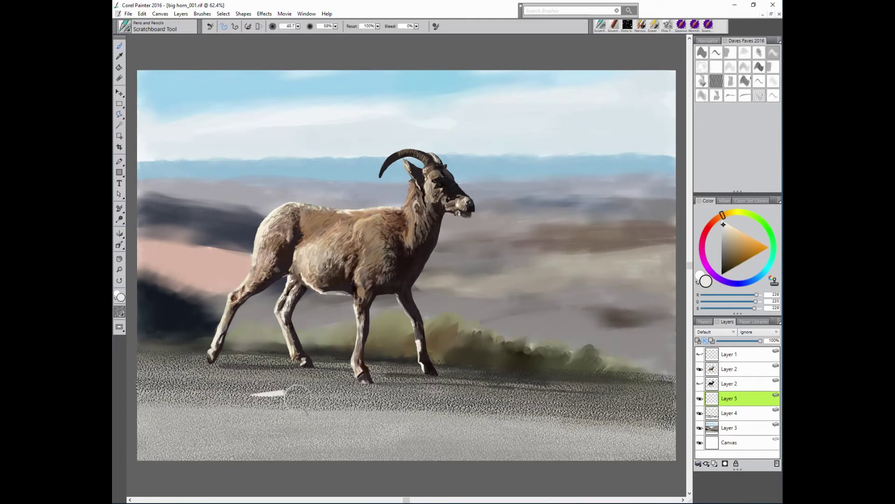
key("ctrl+z")
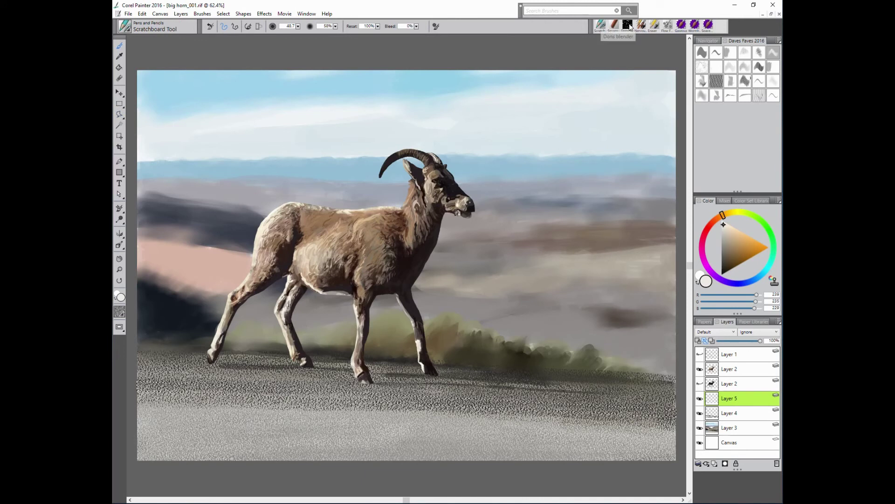
- Switch to Square Hard Pastel at about size 26 and coarsen the paper grain to 264%
left_click(614, 26)
key("bracketright")
key("bracketright")
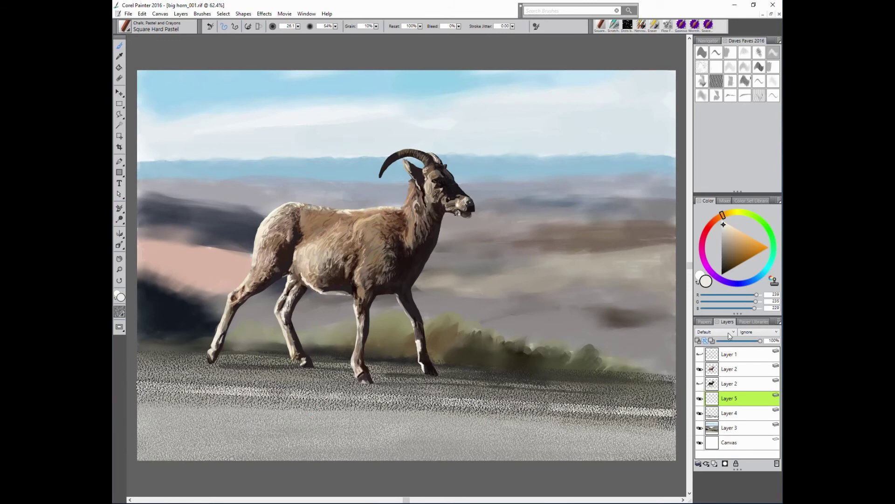
left_click(705, 321)
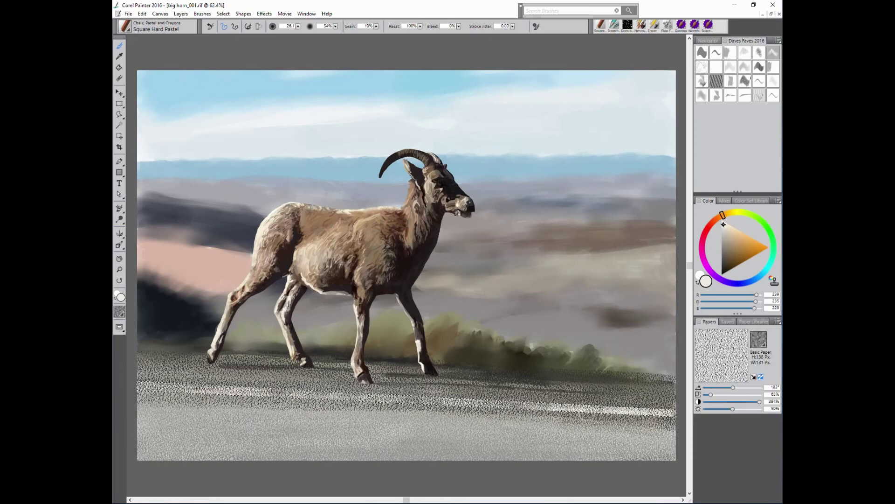
key("bracketleft")
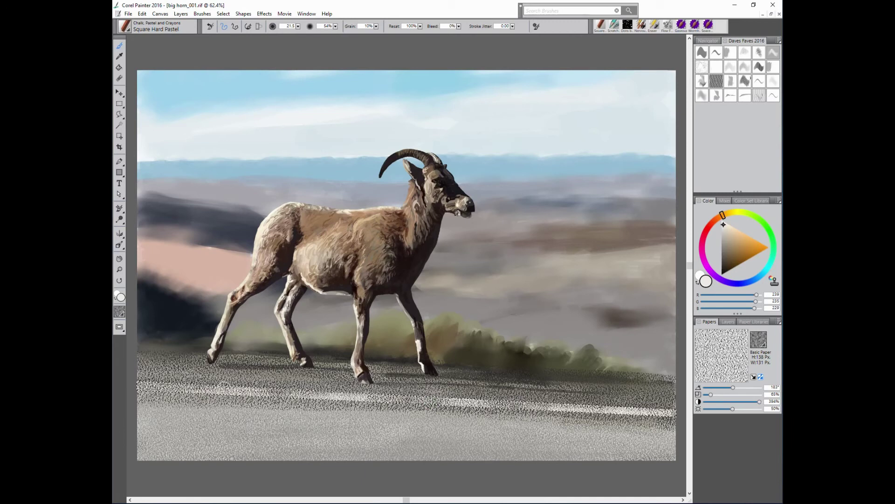
mouse_move(711, 394)
left_mouse_down()
mouse_move(760, 395)
mouse_move(741, 394)
left_mouse_up()
left_click(598, 380, "alt")
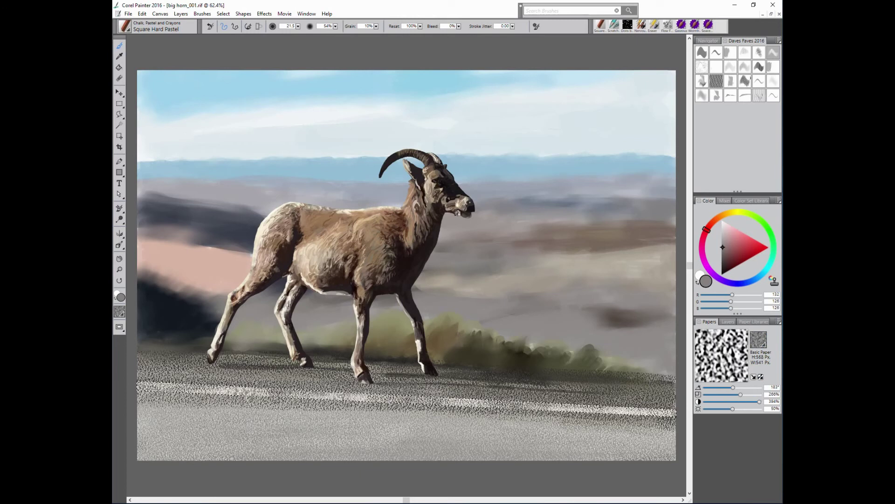
key("bracketleft")
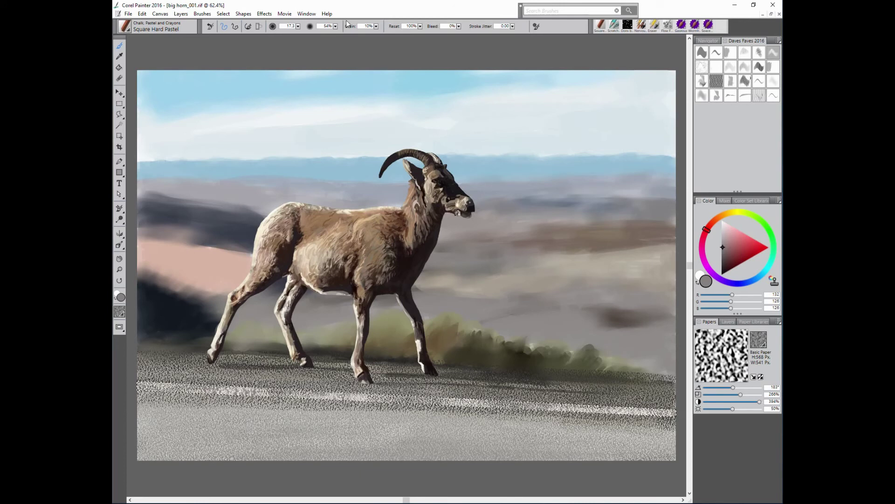
key("ctrl+4")
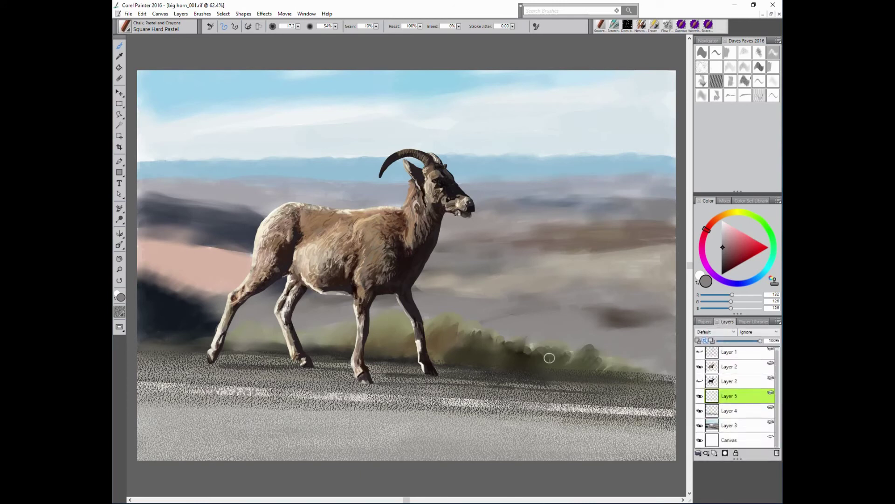
- On Layer 4, scratch thin dark grass blades into the bush and behind the sheep's legs
left_click(723, 274)
left_click(746, 412)
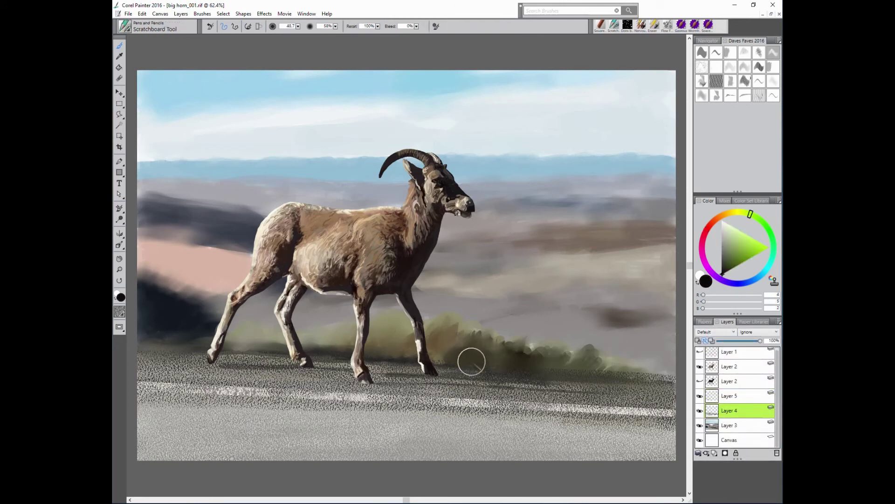
left_click_drag(477, 345, 474, 359)
mouse_move(472, 347)
left_mouse_down()
mouse_move(469, 363)
mouse_move(458, 327)
left_mouse_up()
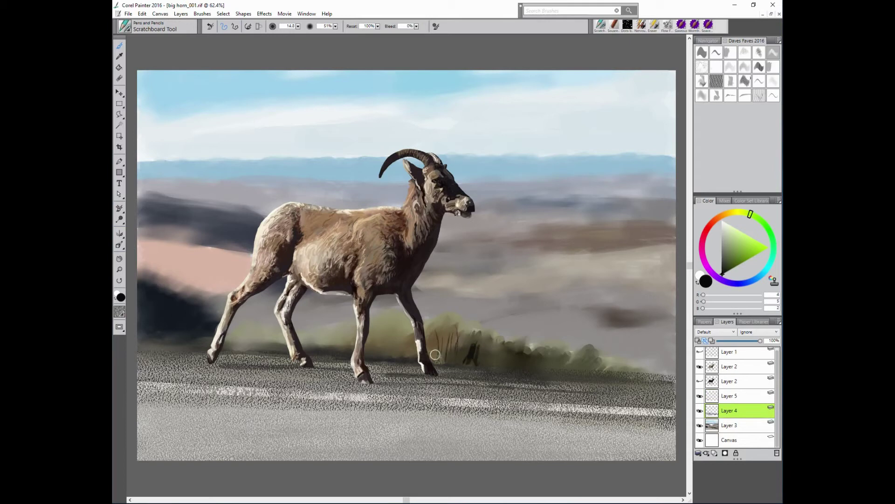
left_click_drag(438, 361, 434, 341)
left_click_drag(469, 348, 473, 337)
mouse_move(405, 357)
left_mouse_down()
mouse_move(402, 319)
mouse_move(383, 316)
left_mouse_up()
left_click_drag(377, 353, 341, 312)
left_click_drag(332, 359, 326, 317)
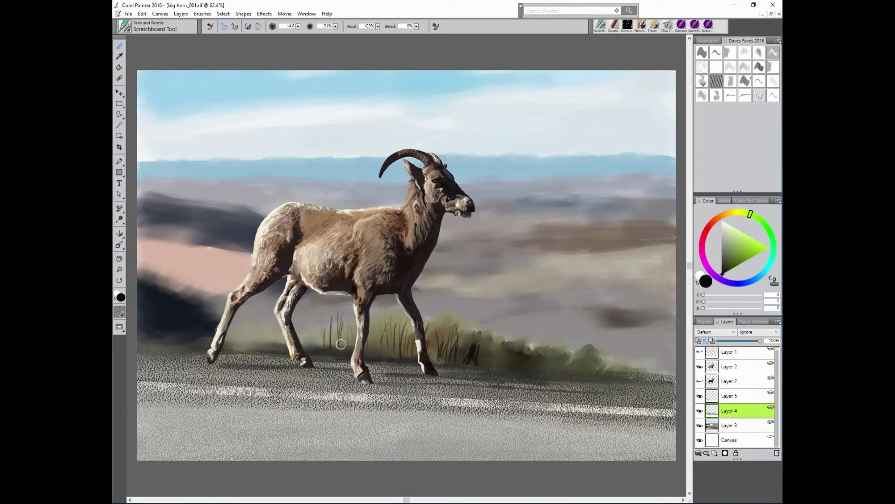
left_click_drag(282, 349, 276, 330)
left_click_drag(269, 348, 261, 329)
- Sample grey, olive and brown tones for more blades, adding dark ones at the bush's right end
left_click(240, 336, "alt")
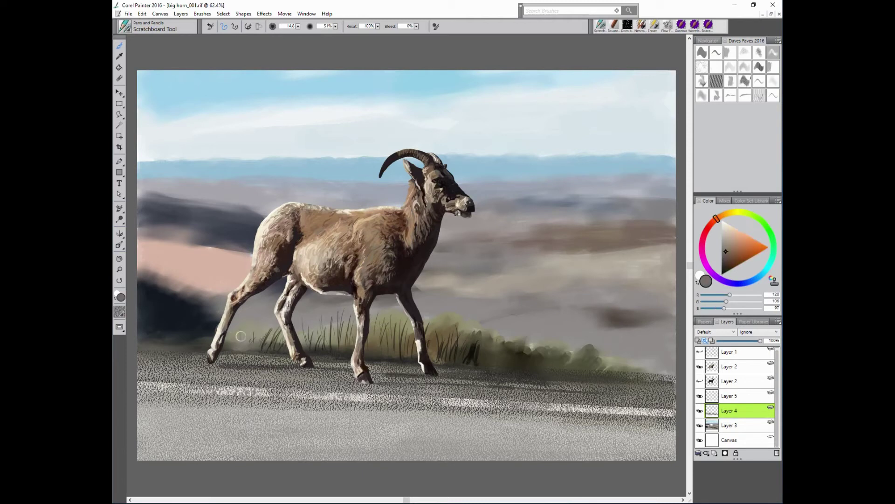
left_click_drag(328, 352, 336, 321)
left_click(387, 332, "alt")
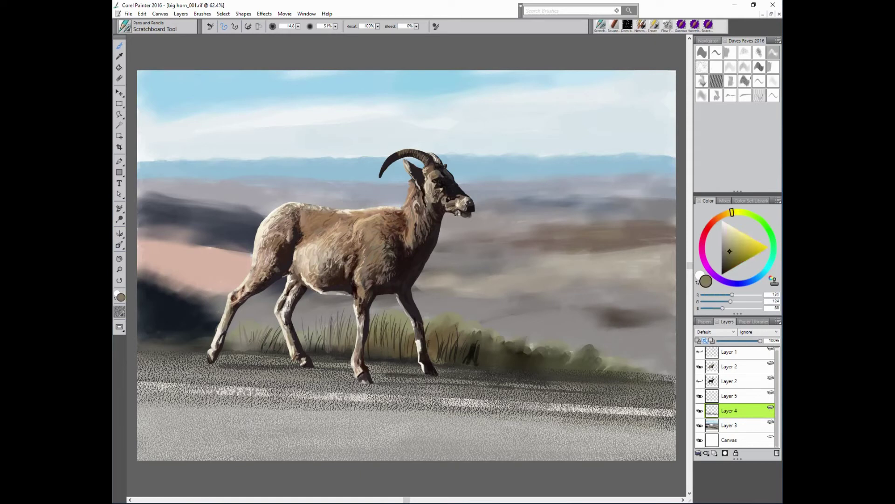
left_click(443, 312, "alt")
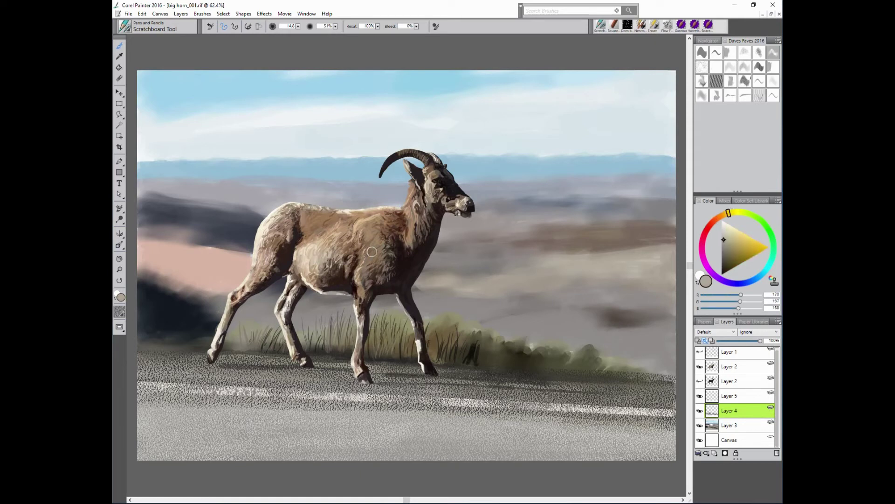
left_click(355, 252, "alt")
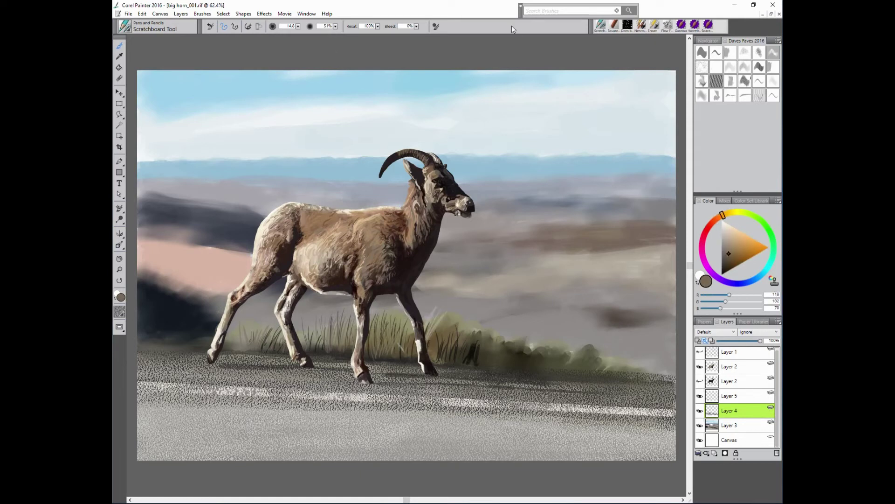
left_click(434, 315, "alt")
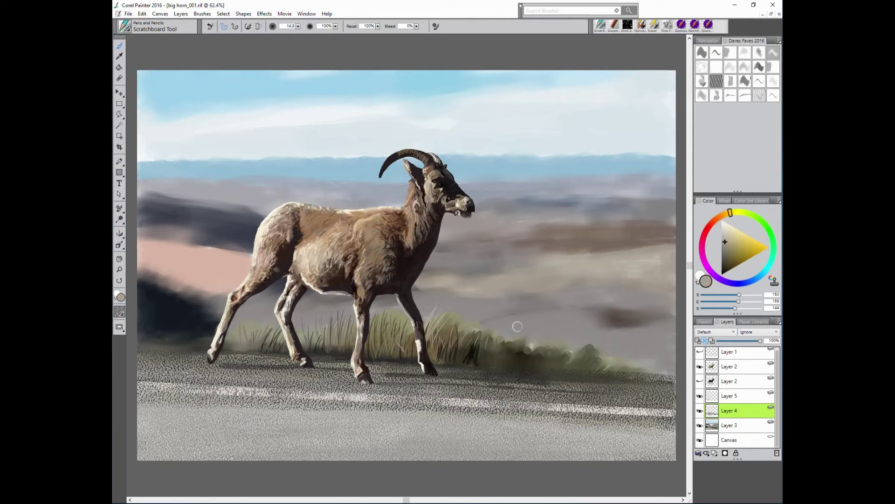
left_click(485, 362, "alt")
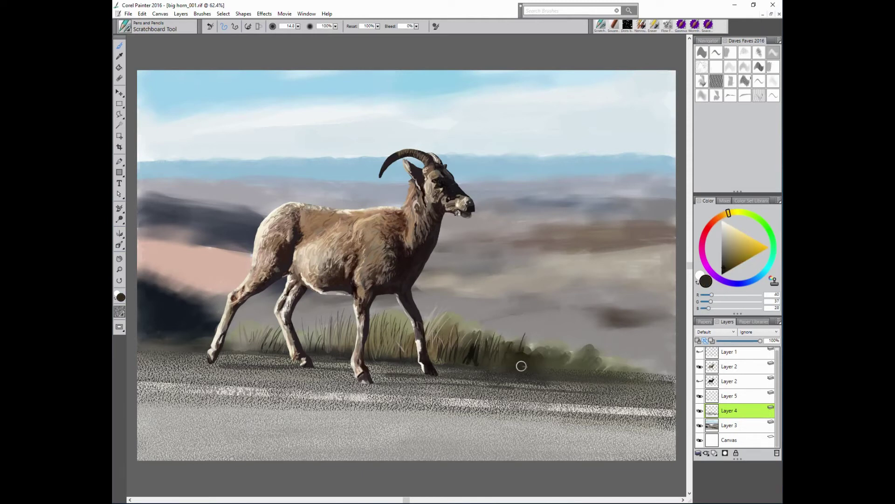
left_click(628, 260, "alt")
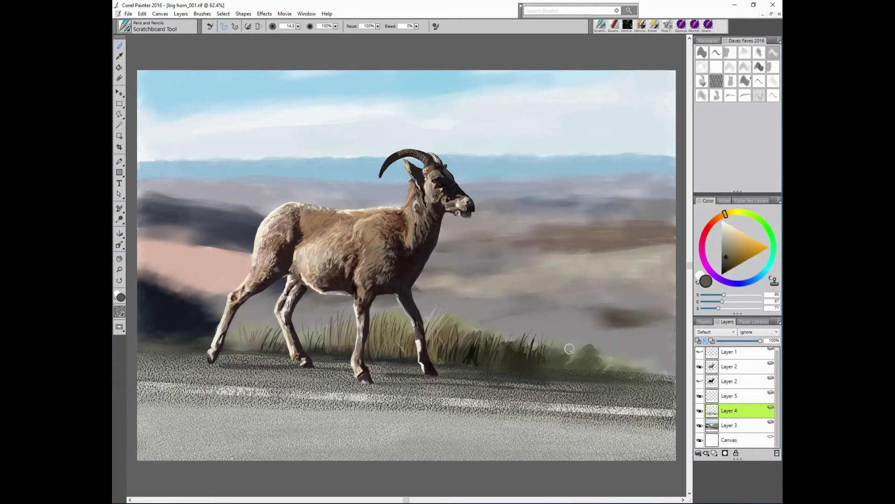
left_click(559, 337, "alt")
left_click_drag(588, 353, 573, 332)
left_click(583, 347, "alt")
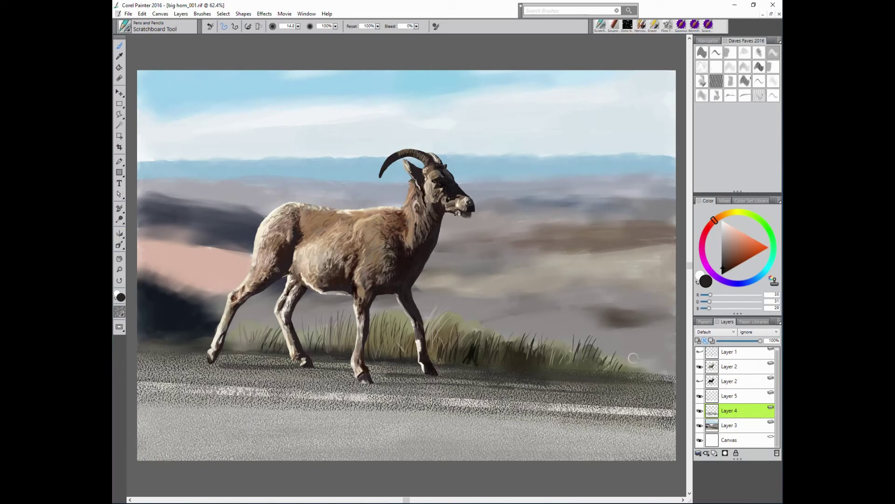
- Paint a bluish near-black shadow band along the road edge and under the sheep's legs
key("bracketright")
left_click(447, 368, "alt")
left_click_drag(373, 383, 677, 387)
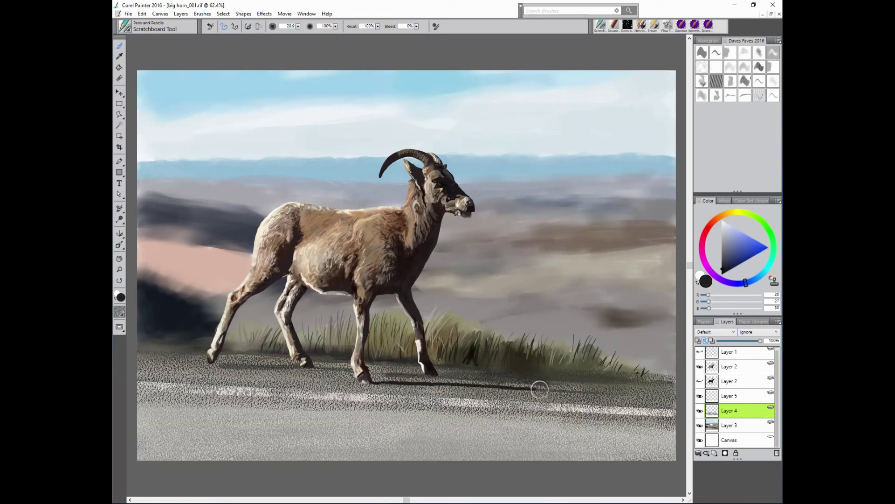
mouse_move(550, 385)
left_mouse_down()
mouse_move(586, 380)
mouse_move(536, 376)
left_mouse_up()
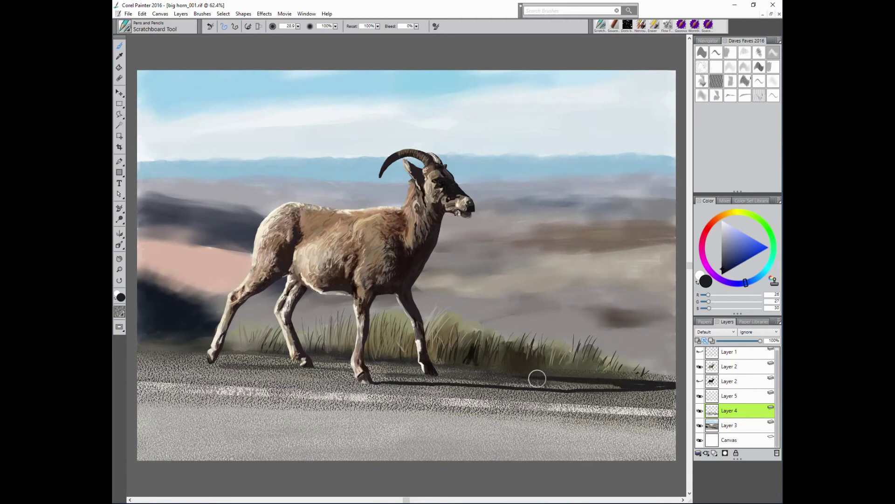
mouse_move(233, 365)
left_mouse_down()
mouse_move(396, 365)
mouse_move(468, 377)
left_mouse_up()
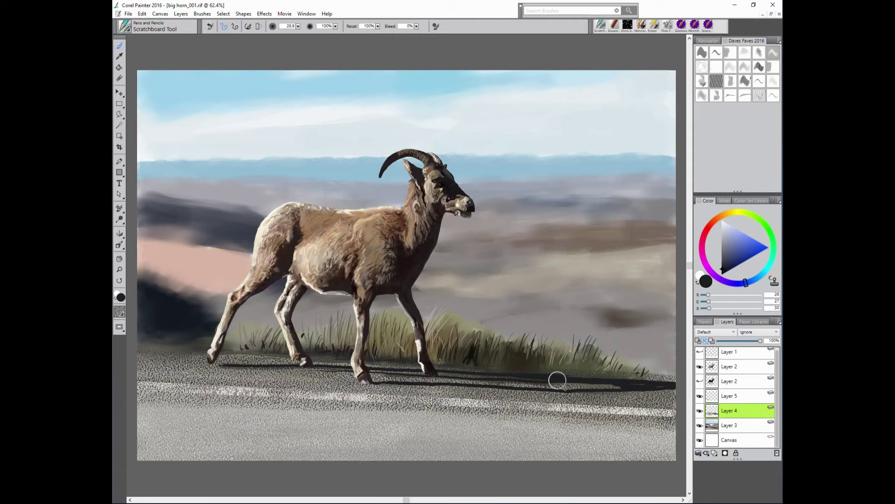
- Add a new layer and scribble brownish-grey rocky texture over the far hillside at 35% opacity
left_click(714, 453)
left_click(559, 202, "alt")
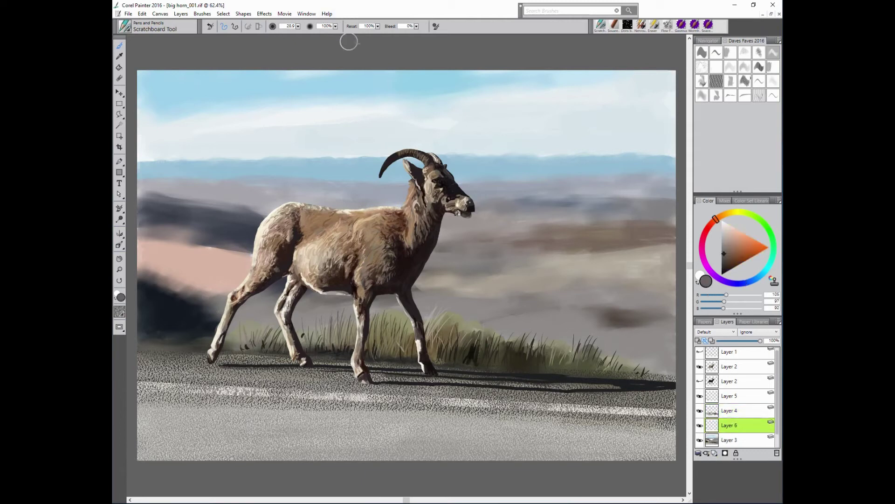
left_click_drag(335, 26, 247, 32)
mouse_move(544, 336)
left_mouse_down()
mouse_move(639, 326)
mouse_move(577, 340)
mouse_move(675, 365)
mouse_move(530, 322)
left_mouse_up()
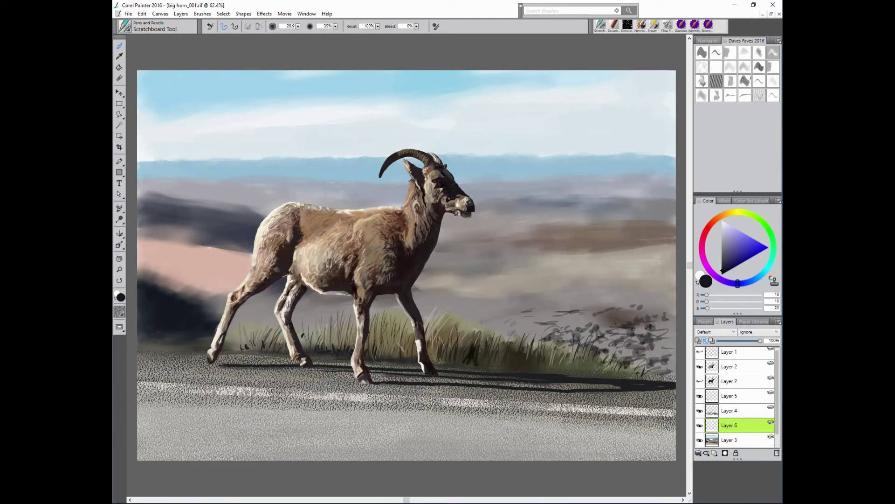
mouse_move(529, 321)
left_mouse_down()
mouse_move(467, 324)
mouse_move(634, 343)
left_mouse_up()
- Drop brush opacity to 16% and dab greyish-olive and near-black marks on the far-right hillside
key("2")
key("3")
key("1")
key("6")
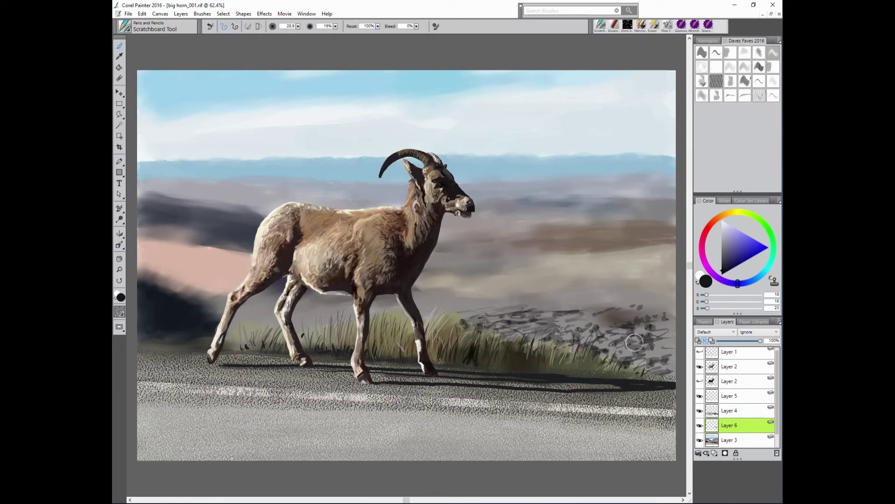
left_click(492, 215, "alt")
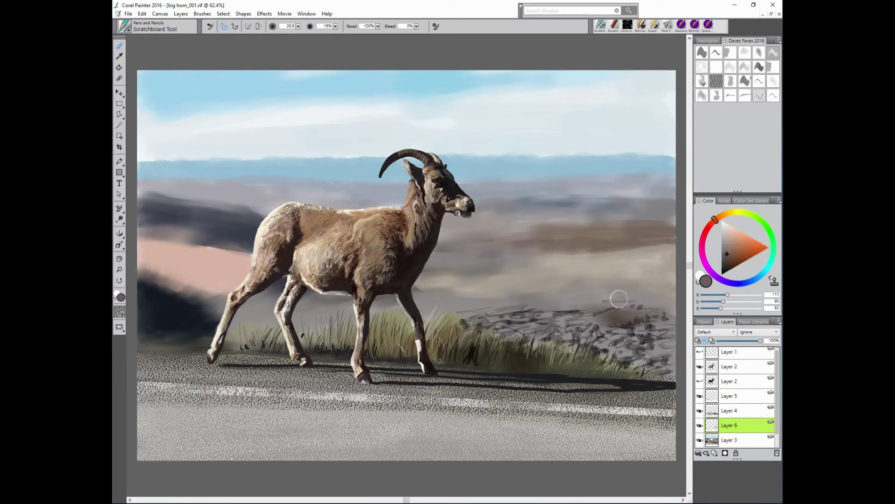
left_click(619, 298, "alt")
left_click_drag(637, 291, 676, 278)
left_click(637, 264, "alt")
left_click_drag(637, 298, 653, 275)
- Sample beige-grey, darker grey-brown and light beige colours from the painting
left_click(658, 260, "alt")
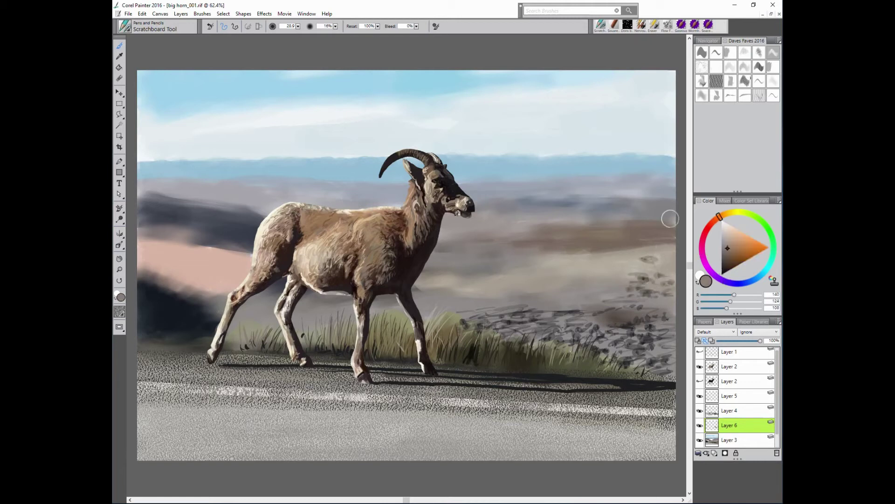
left_click(668, 223, "alt")
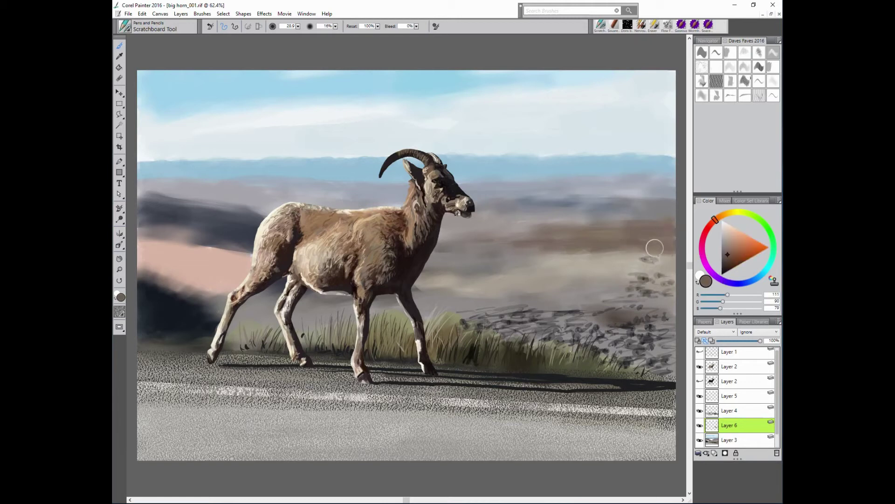
left_click(572, 250, "alt")
left_click(444, 203, "alt")
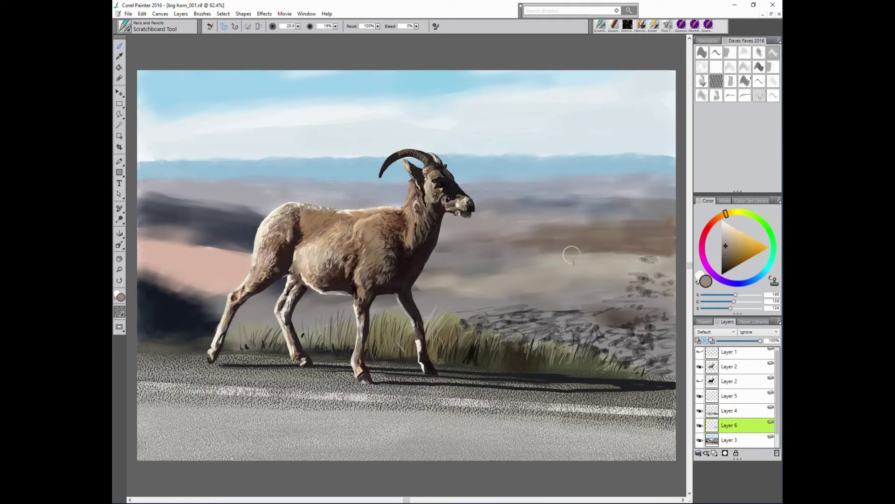
left_click(571, 255, "alt")
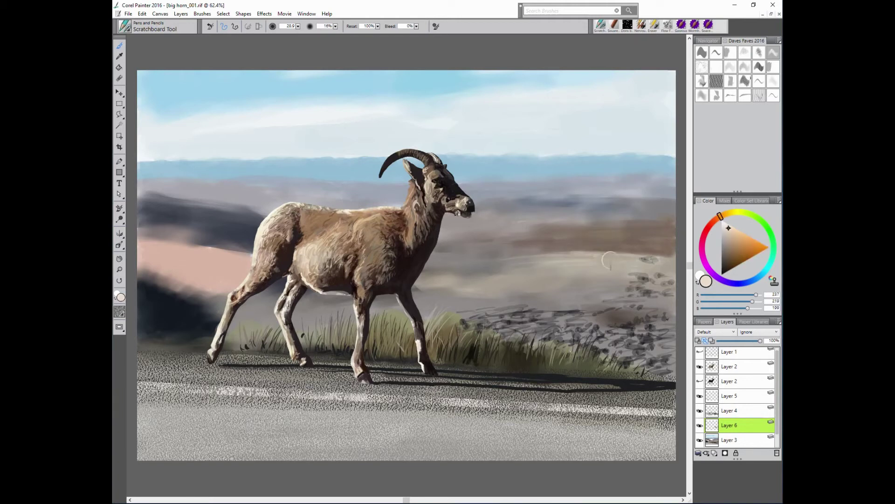
- Dab dark grey and near-black texture across the distant hazy hills
left_click(546, 264, "alt")
left_click(536, 282, "alt")
left_click_drag(553, 286, 435, 292)
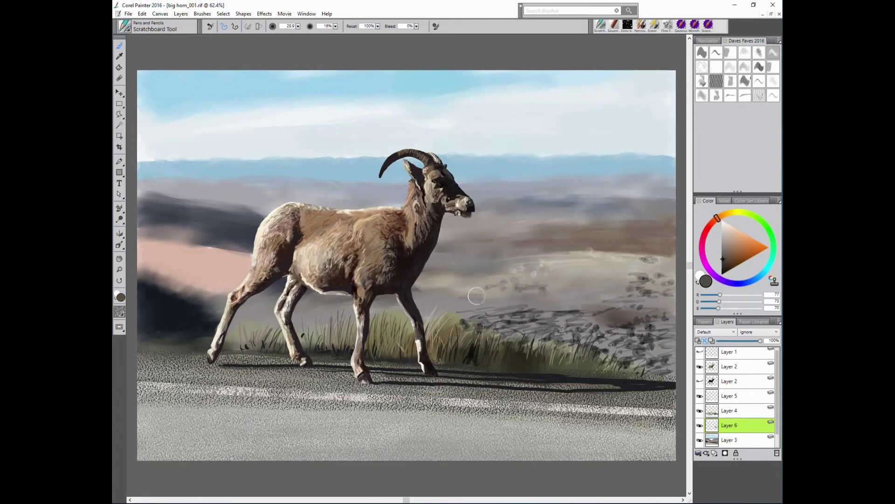
left_click(431, 290, "alt")
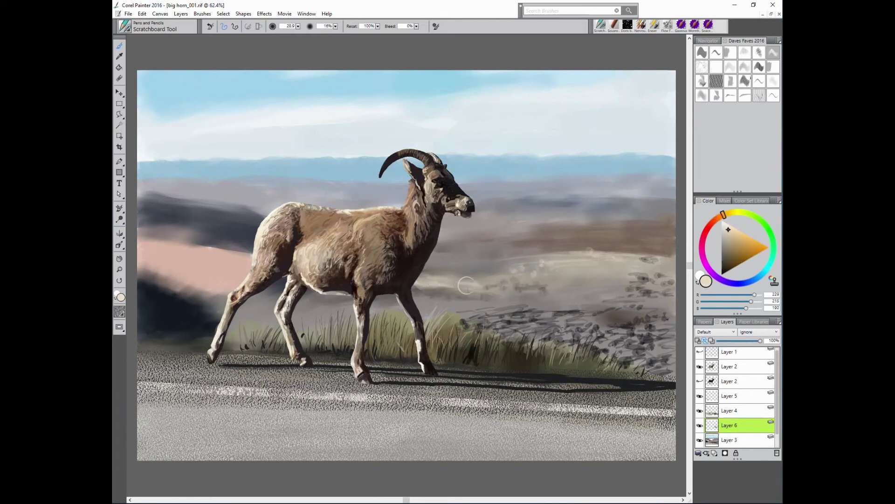
left_click(485, 292, "alt")
left_click(428, 270, "alt")
left_click_drag(428, 270, 528, 300)
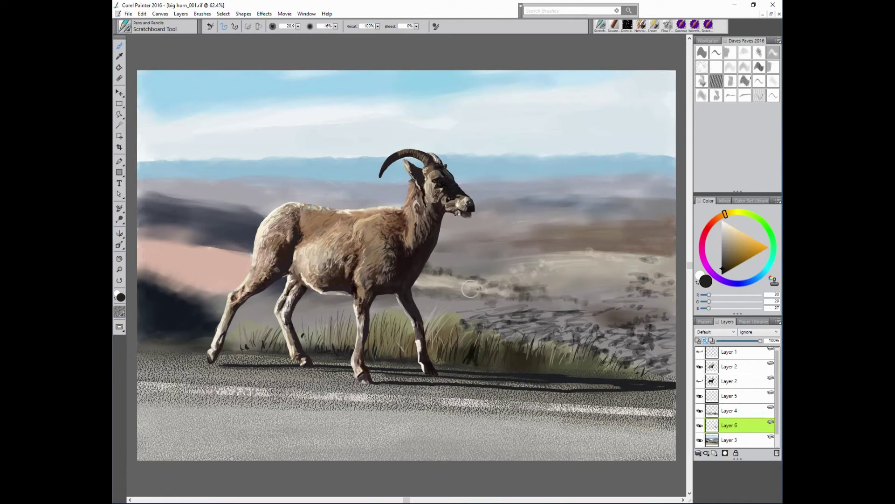
- Scribble darker texture into the haze right of the chest, then sample greys and beige
left_click(455, 288, "alt")
mouse_move(458, 289)
left_mouse_down()
mouse_move(459, 251)
mouse_move(490, 246)
left_mouse_up()
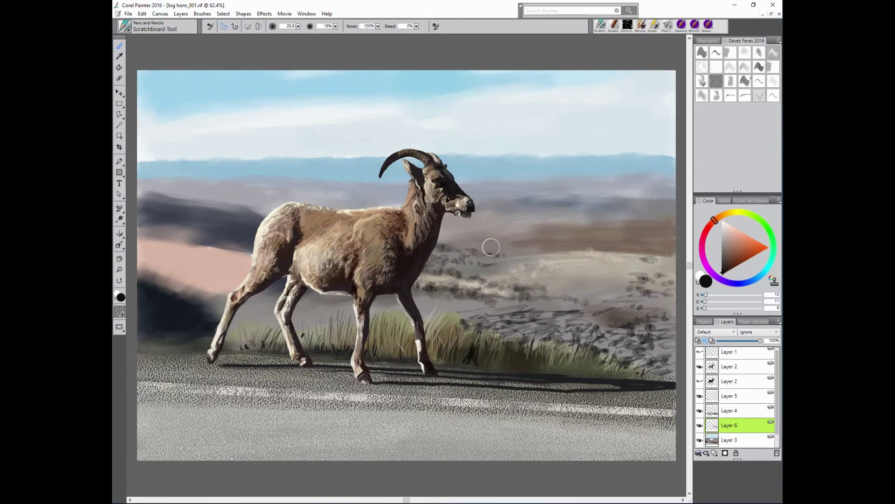
left_click(523, 252, "alt")
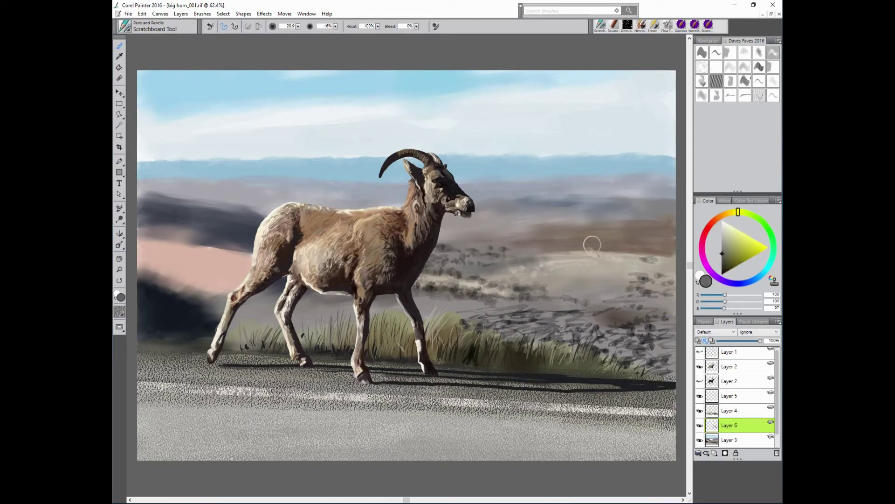
left_click(600, 212, "alt")
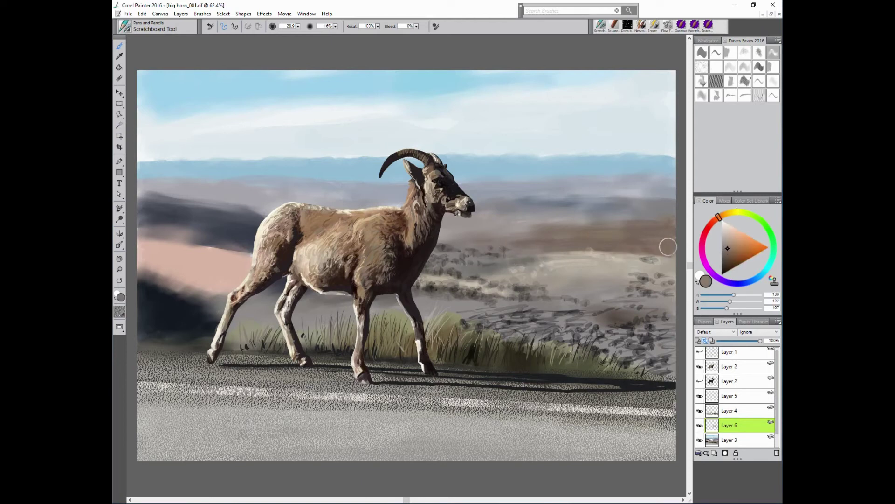
left_click(576, 255, "alt")
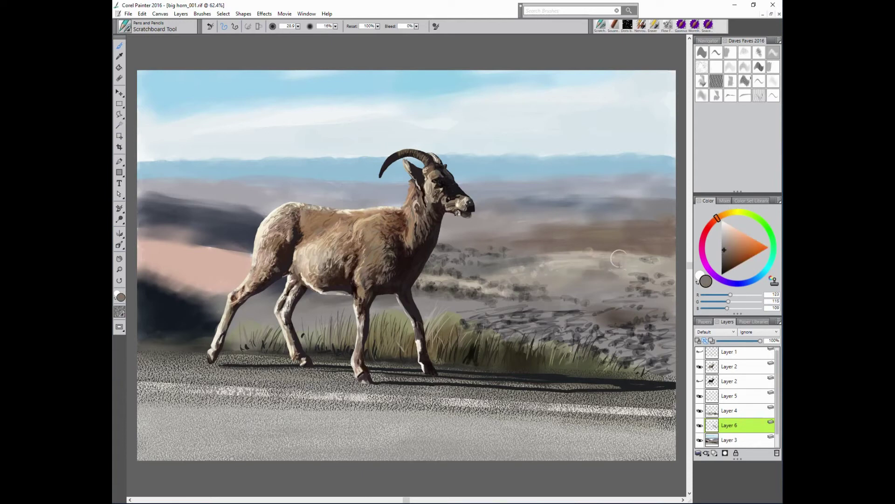
- Darken the blue-grey hill band above the pink area and smudge dark marks right of the head
left_click(244, 243, "alt")
mouse_move(245, 243)
left_mouse_down()
mouse_move(152, 226)
mouse_move(193, 234)
left_mouse_up()
left_click(150, 200, "alt")
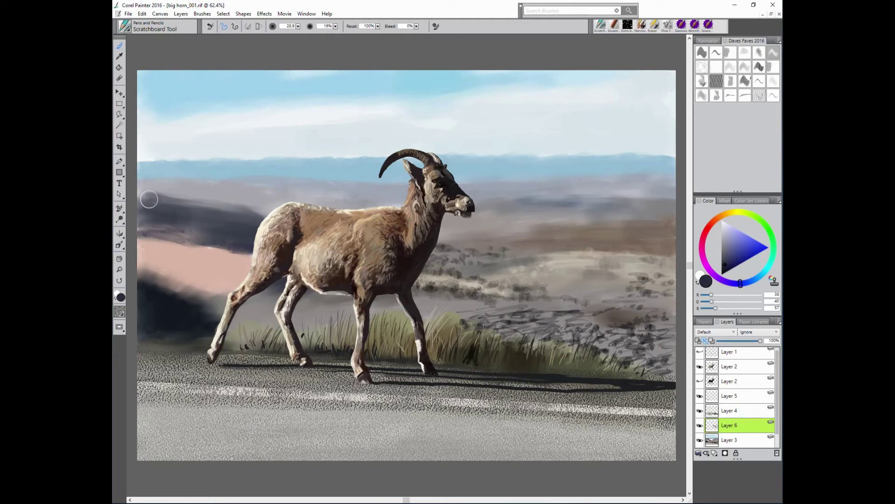
mouse_move(146, 203)
left_mouse_down()
mouse_move(196, 196)
mouse_move(240, 210)
left_mouse_up()
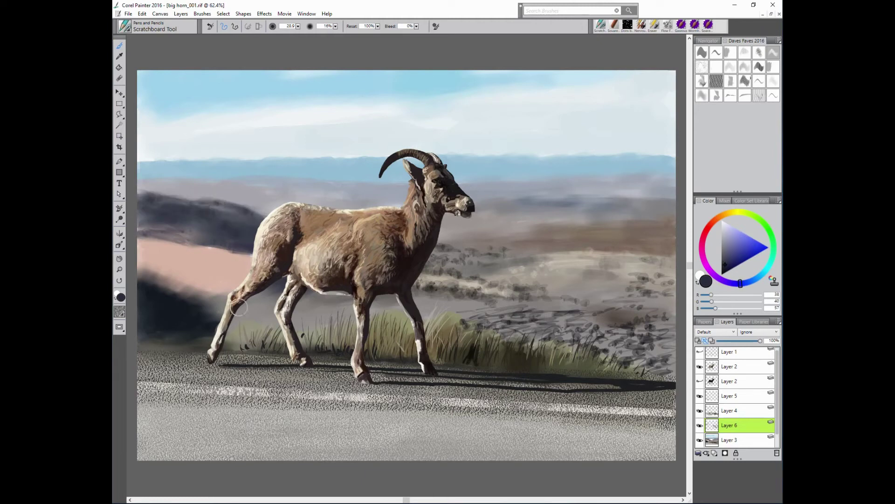
mouse_move(534, 230)
left_mouse_down()
mouse_move(566, 210)
mouse_move(620, 220)
mouse_move(586, 217)
left_mouse_up()
- Raise brush opacity to 66% and lengthen a dark grey stroke by the muzzle
left_click(506, 219, "alt")
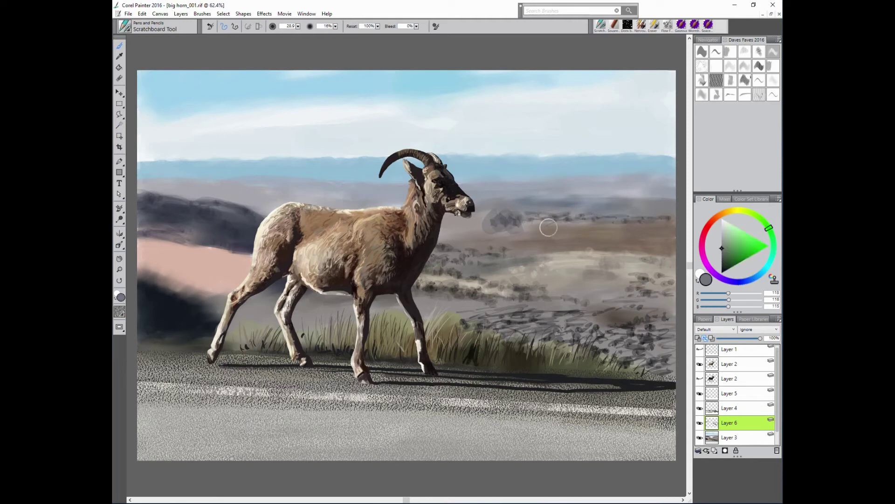
left_click(528, 230, "alt")
left_click(438, 239, "alt")
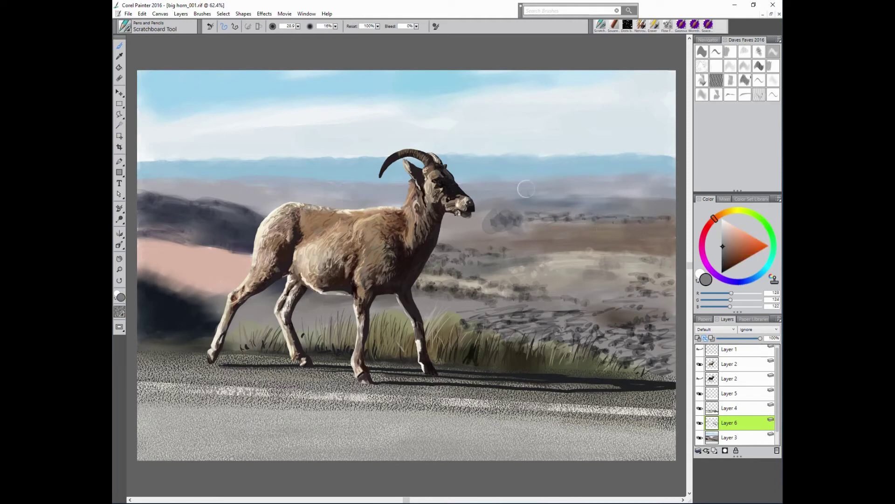
left_click(487, 226, "alt")
left_click(452, 218, "alt")
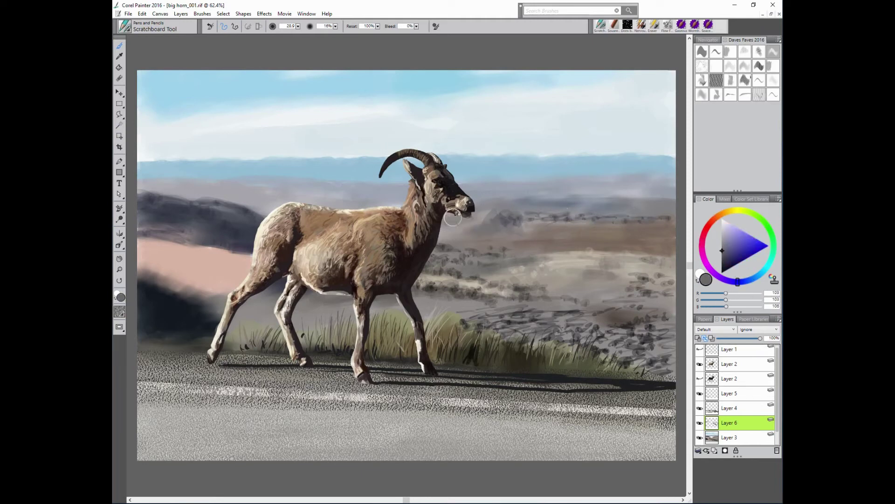
left_click(469, 233, "alt")
key("6")
key("6")
left_click(450, 231, "alt")
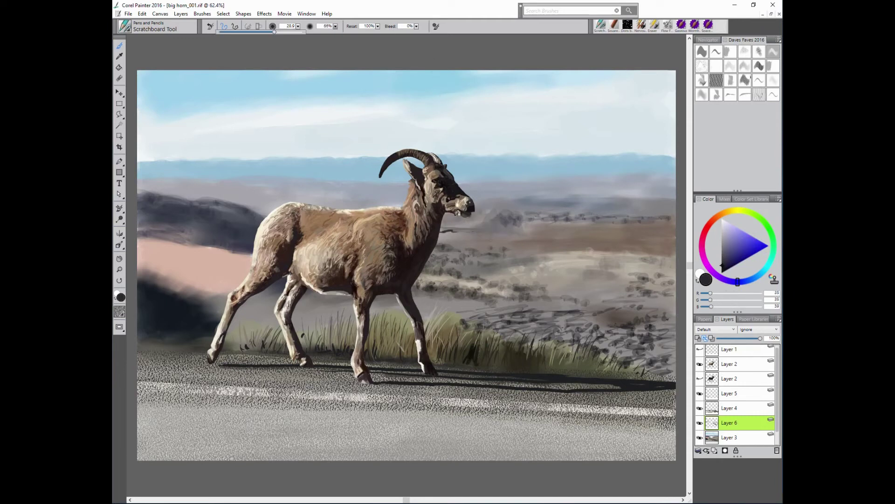
left_click_drag(444, 229, 483, 232)
- Lower brush opacity to 23% and sample light, darker and bluish greys near the muzzle
left_click(466, 234, "alt")
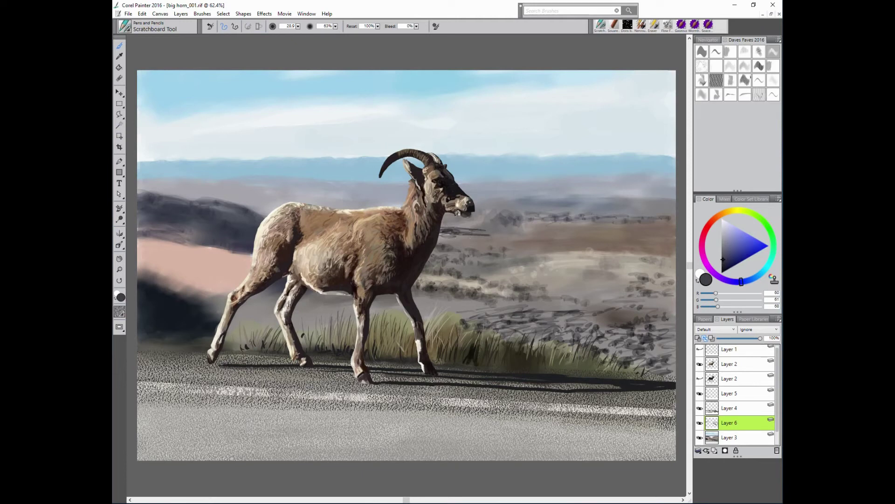
left_click(479, 227, "alt")
left_click(461, 227, "alt")
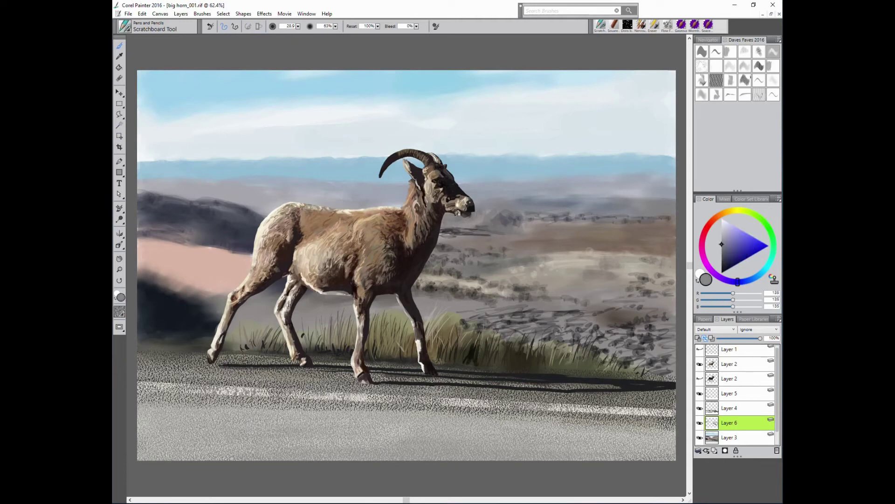
key("2")
key("3")
left_click(450, 233, "alt")
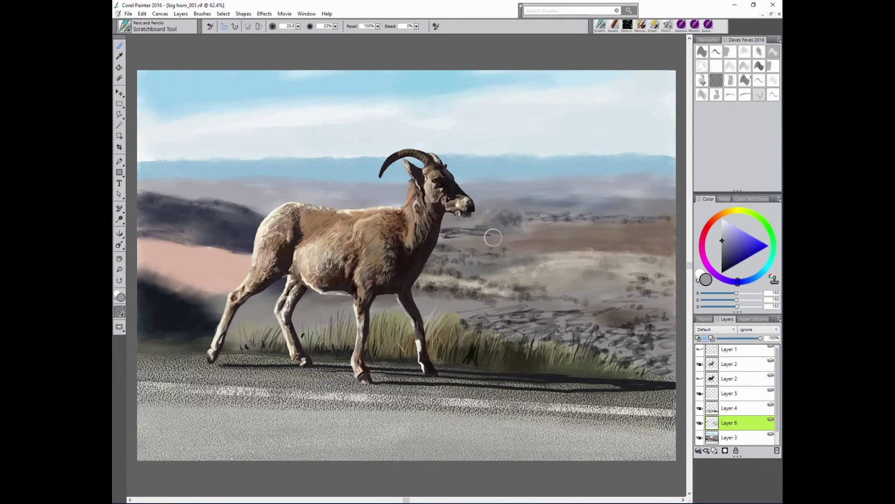
left_click(467, 209, "alt")
left_click(566, 144, "alt")
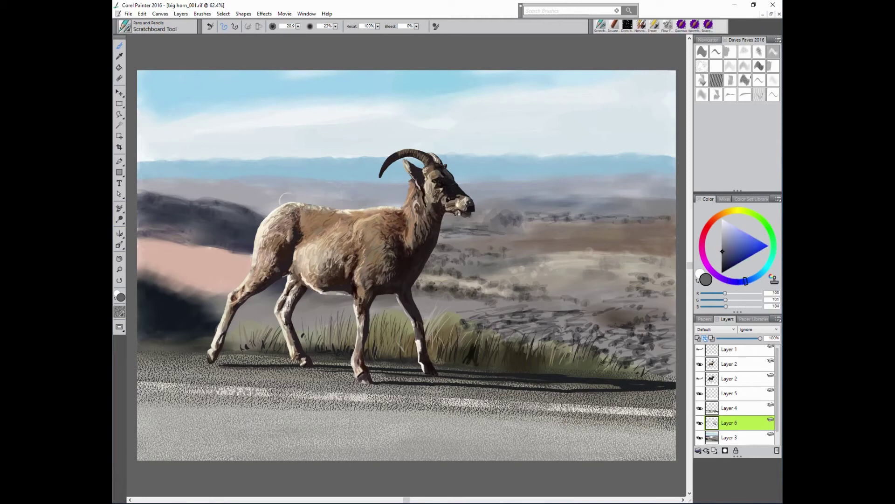
- Paint dark blue-grey horizontal ridge lines behind the back and soften them with blue-grey
left_click(243, 209, "alt")
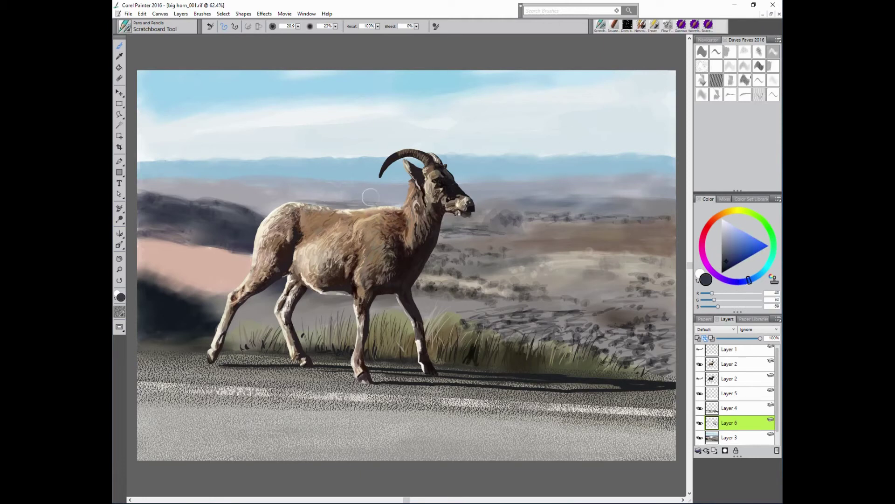
left_click_drag(308, 198, 401, 204)
mouse_move(273, 201)
left_mouse_down()
mouse_move(357, 207)
mouse_move(403, 198)
left_mouse_up()
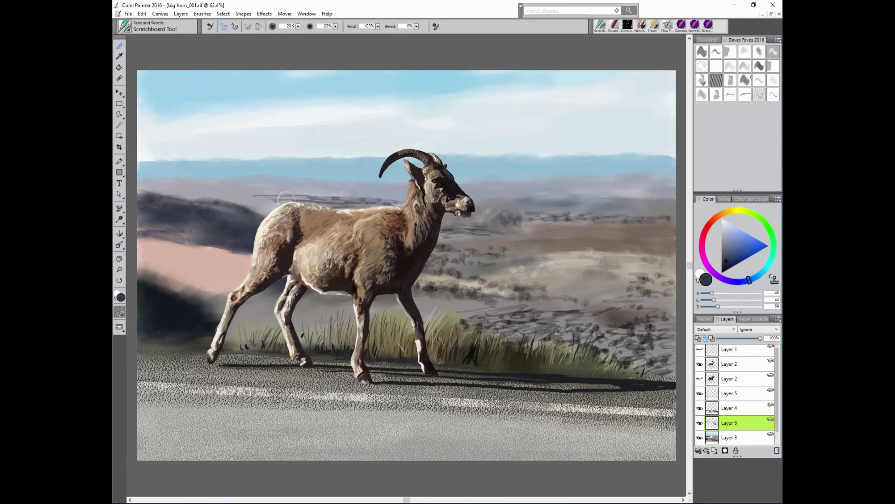
left_click_drag(273, 200, 214, 182)
left_click(214, 182, "alt")
mouse_move(149, 174)
left_mouse_down()
mouse_move(216, 188)
mouse_move(136, 163)
left_mouse_up()
- Soften the dark line behind the back with pale blue-grey and repaint the pink area's edge
left_click(153, 169, "alt")
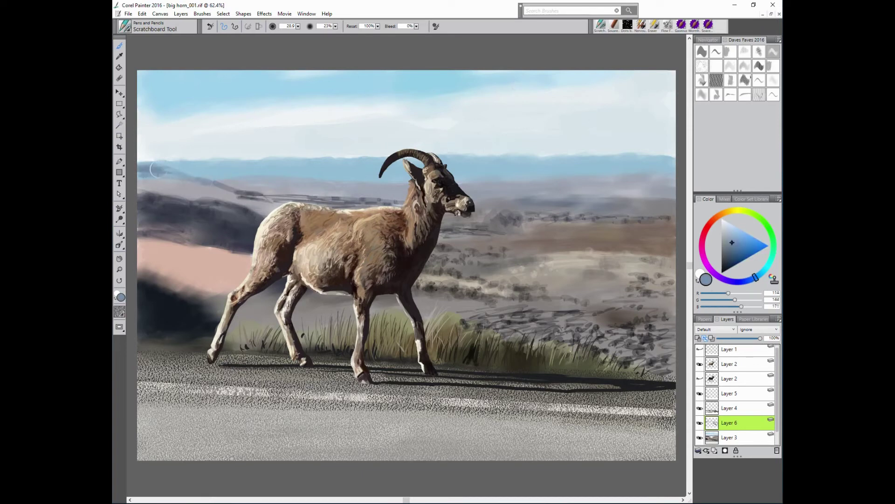
left_click(275, 201, "alt")
left_click_drag(277, 202, 243, 190)
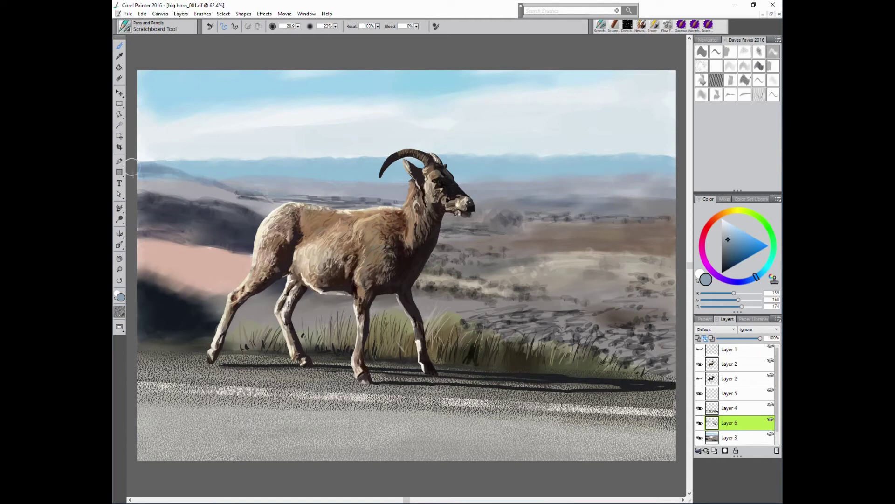
left_click(187, 182, "alt")
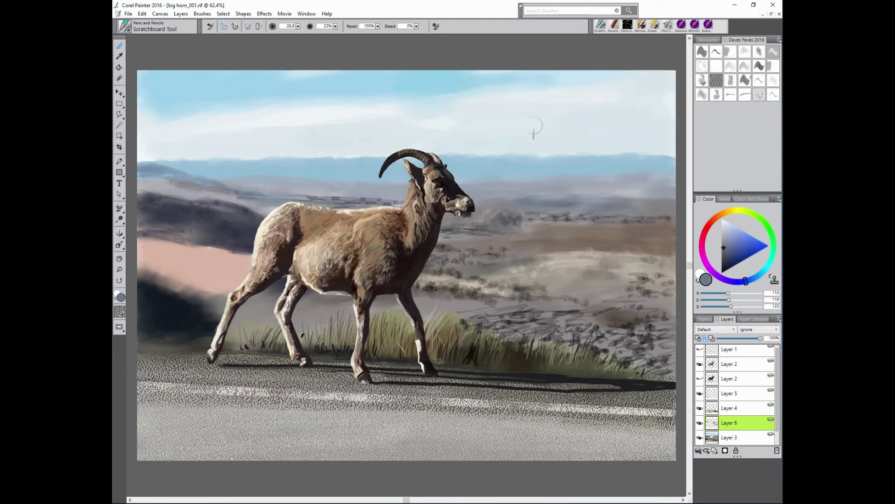
left_click(158, 193, "alt")
left_click(185, 197, "alt")
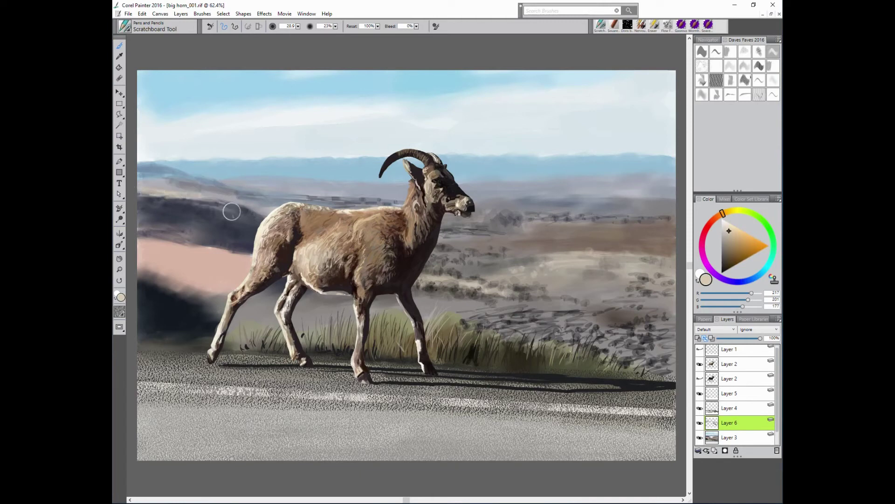
left_click(207, 239, "alt")
mouse_move(149, 260)
left_mouse_down()
mouse_move(177, 280)
mouse_move(188, 256)
mouse_move(135, 236)
mouse_move(193, 238)
left_mouse_up()
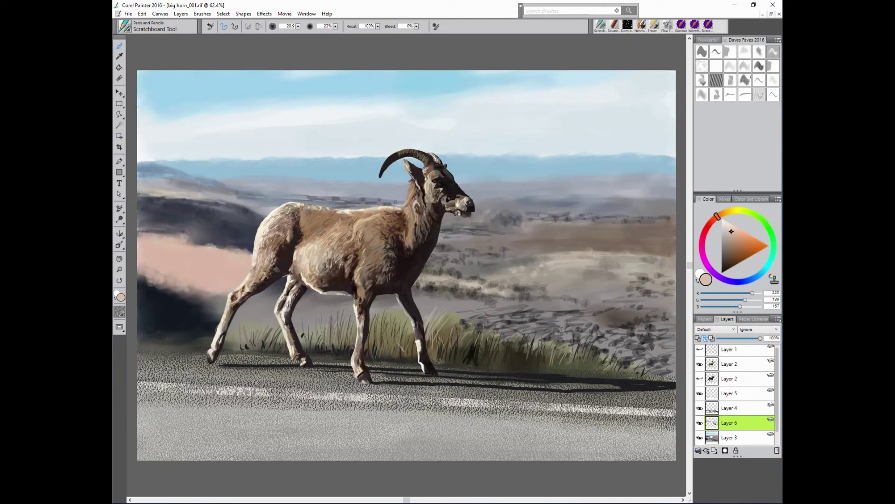
- Paint muted pink-brown texture over the pink area and dark strokes along the hind leg
left_click(209, 224, "alt")
left_click(236, 232, "alt")
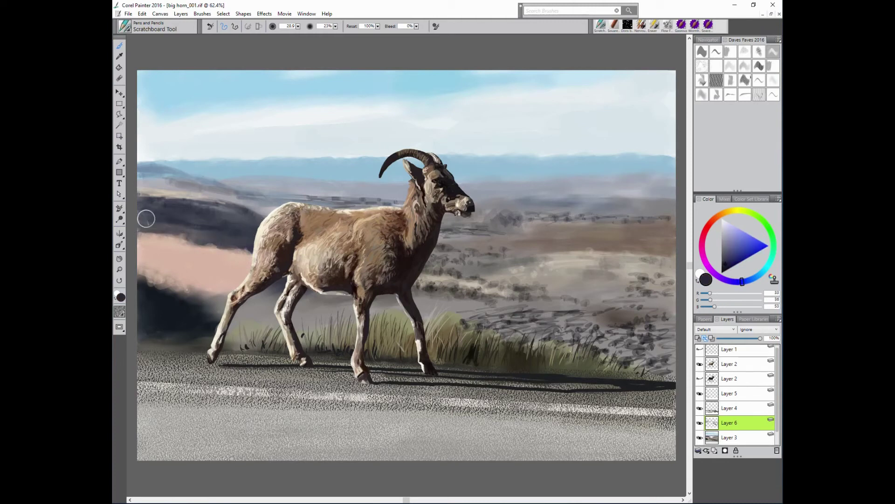
left_click(186, 221, "alt")
left_click_drag(205, 280, 247, 266)
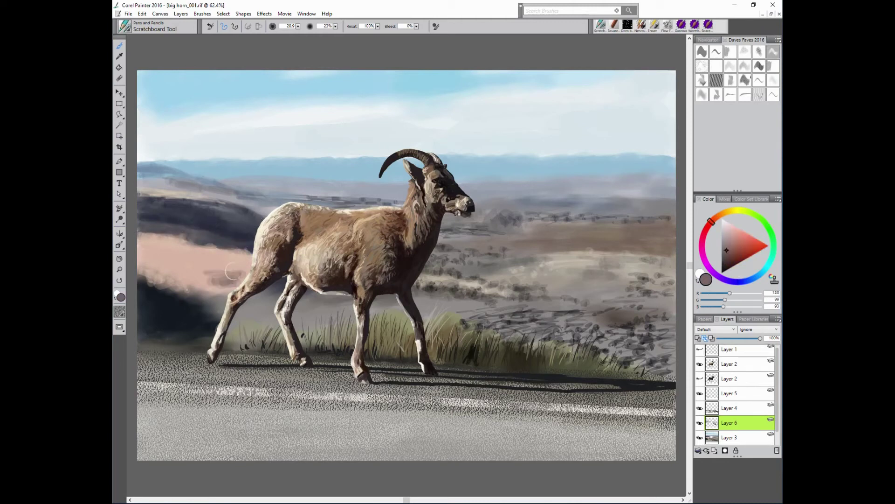
mouse_move(187, 261)
left_mouse_down()
mouse_move(256, 256)
mouse_move(186, 246)
mouse_move(135, 252)
mouse_move(234, 280)
mouse_move(242, 261)
mouse_move(271, 254)
mouse_move(227, 287)
mouse_move(241, 287)
mouse_move(140, 256)
mouse_move(207, 292)
mouse_move(161, 241)
mouse_move(221, 273)
mouse_move(139, 242)
left_mouse_up()
left_click(212, 277, "alt")
- Paint near-black and dark olive grass strands along the roadside
left_click(436, 216, "alt")
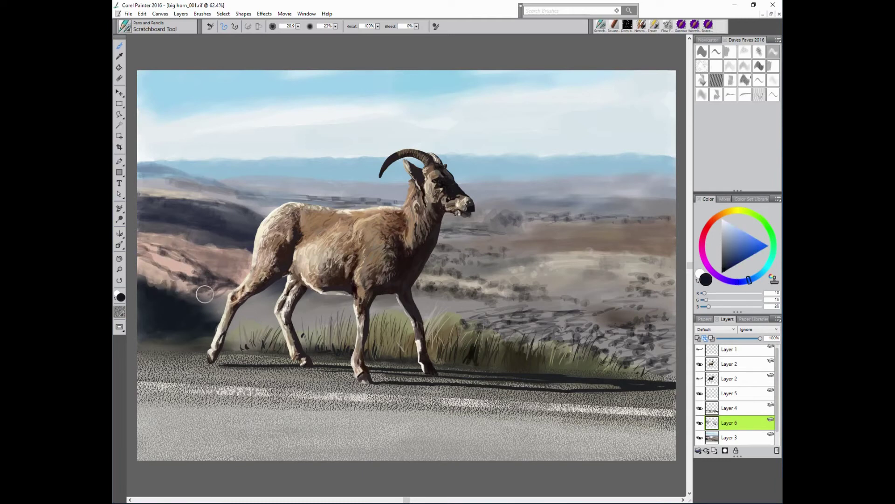
left_click(270, 298, "alt")
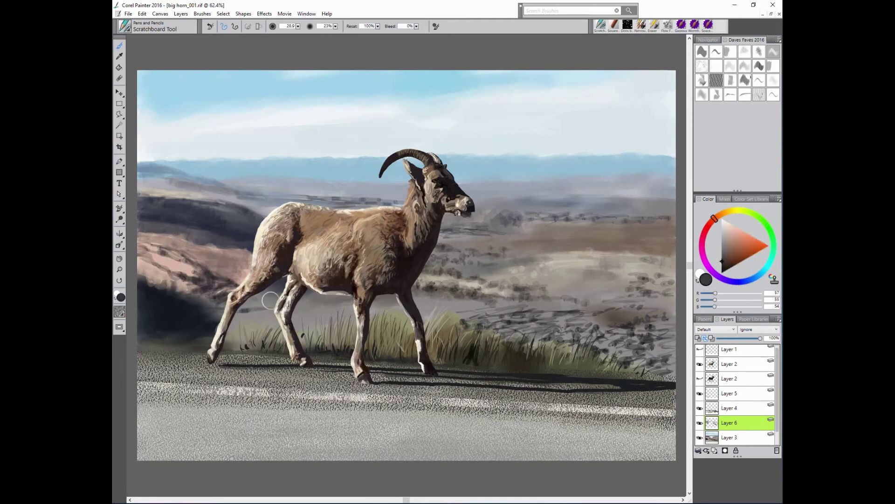
left_click(168, 218, "alt")
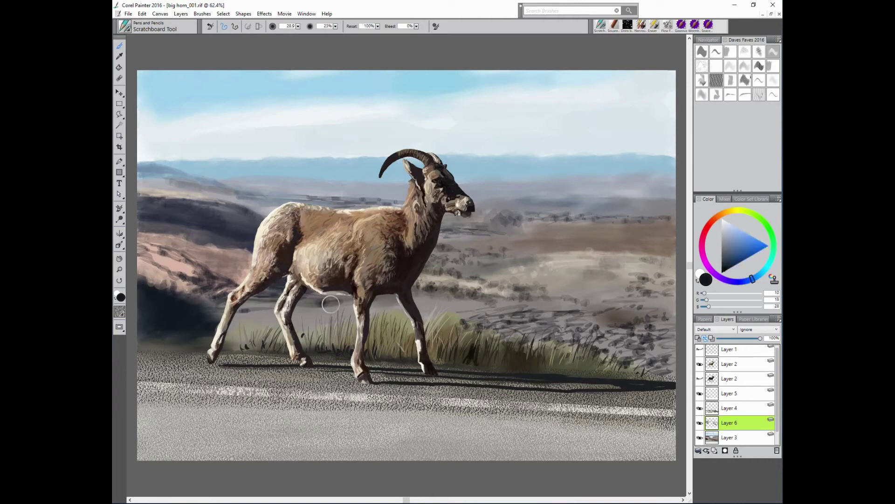
left_click(375, 316, "alt")
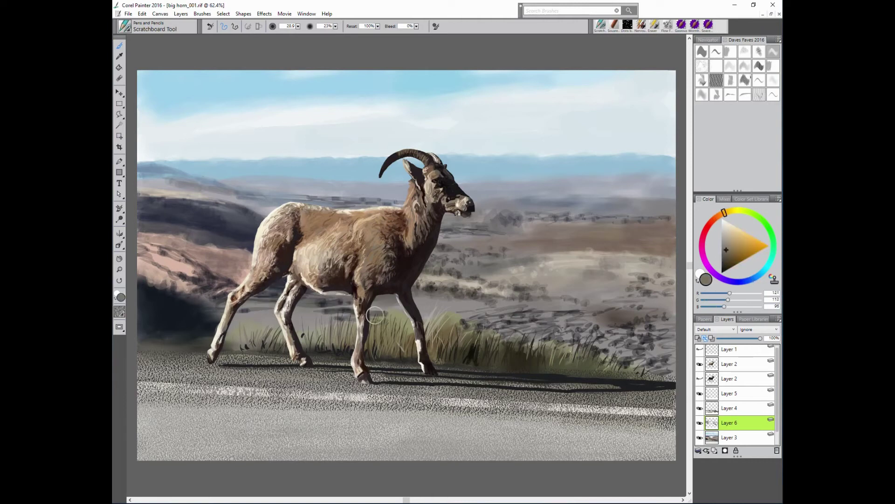
left_click(323, 319, "alt")
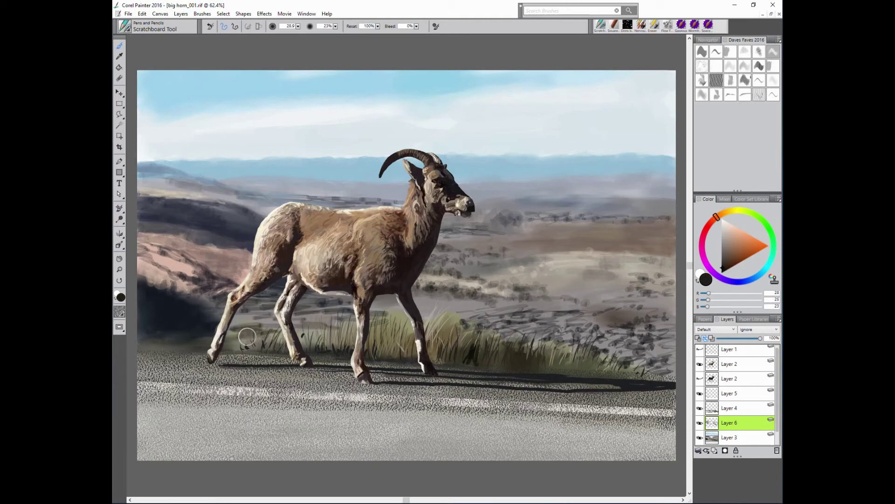
left_click_drag(247, 336, 284, 338)
left_click(339, 321, "alt")
left_click_drag(201, 316, 299, 341)
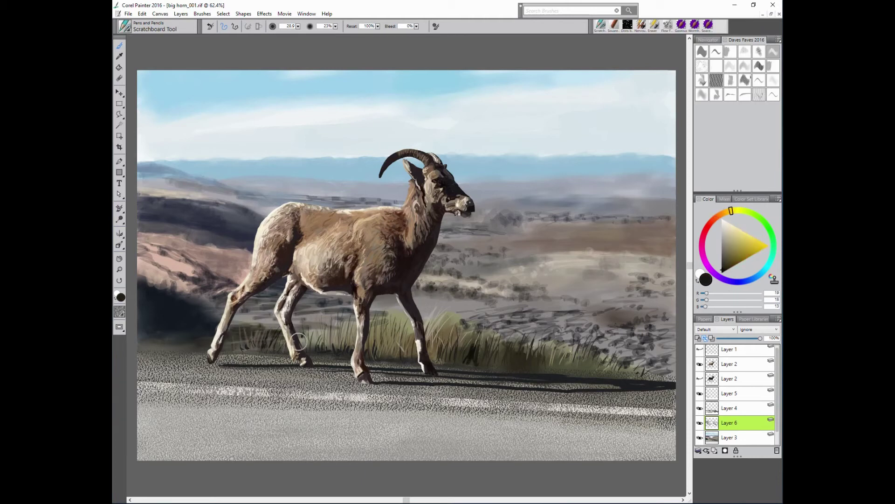
- Sample assorted greys and browns, then paint dark blue-grey strokes on the distant hills
left_click(162, 287, "alt")
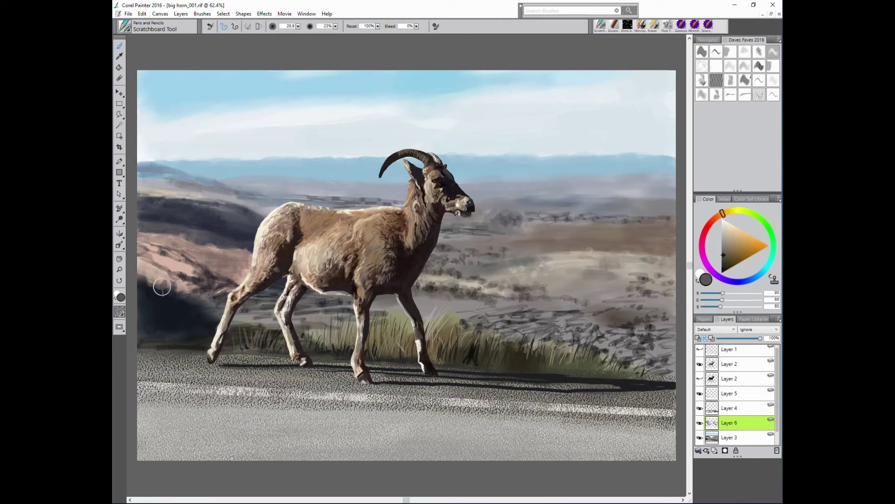
left_click(367, 308, "alt")
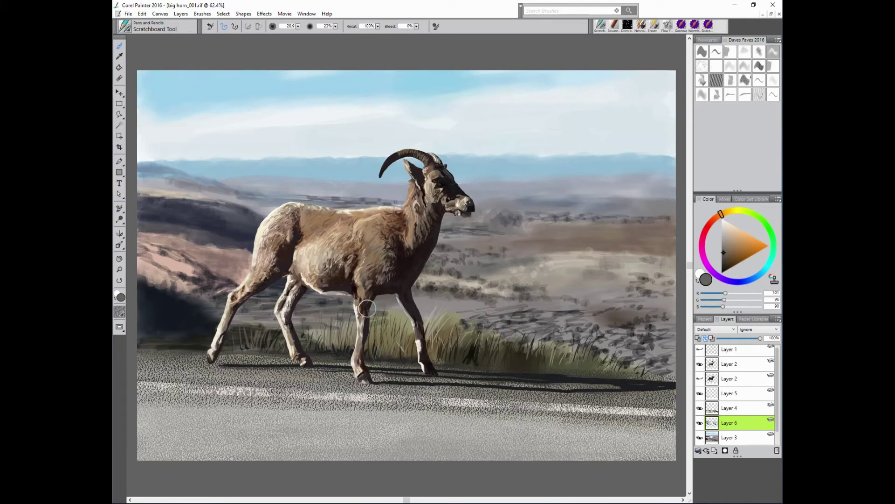
left_click(434, 276, "alt")
left_click(495, 252, "alt")
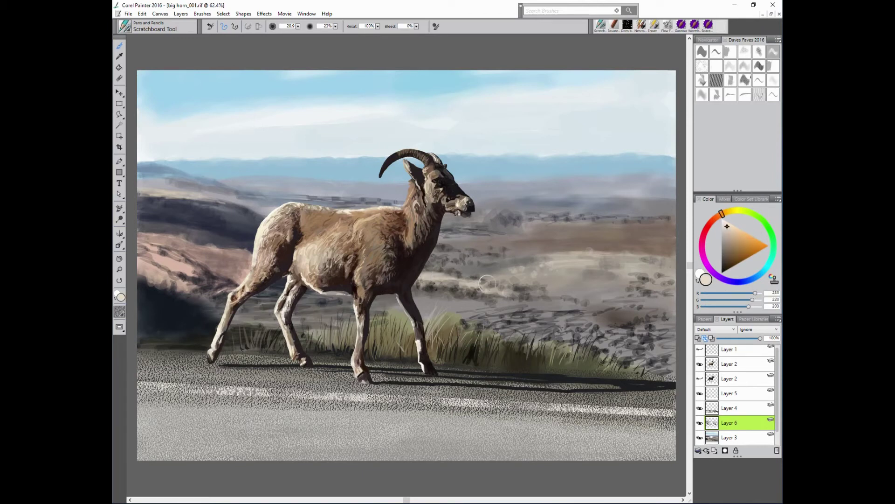
left_click(511, 222, "alt")
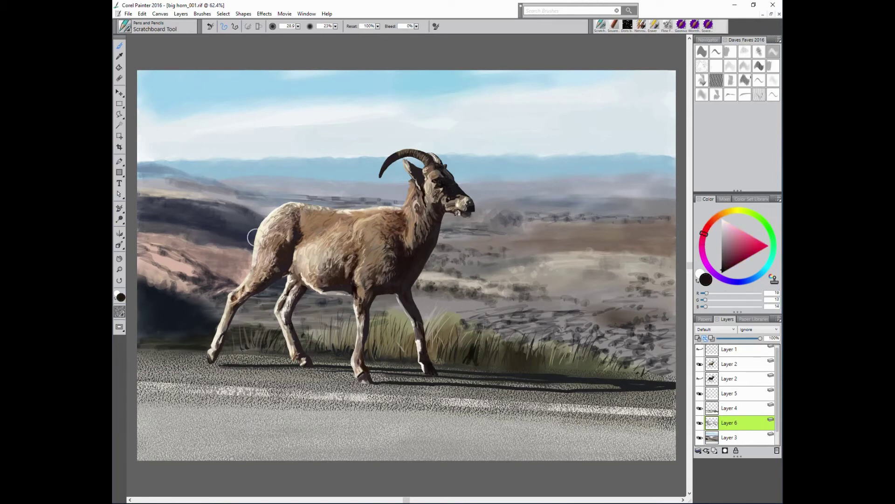
left_click(225, 225, "alt")
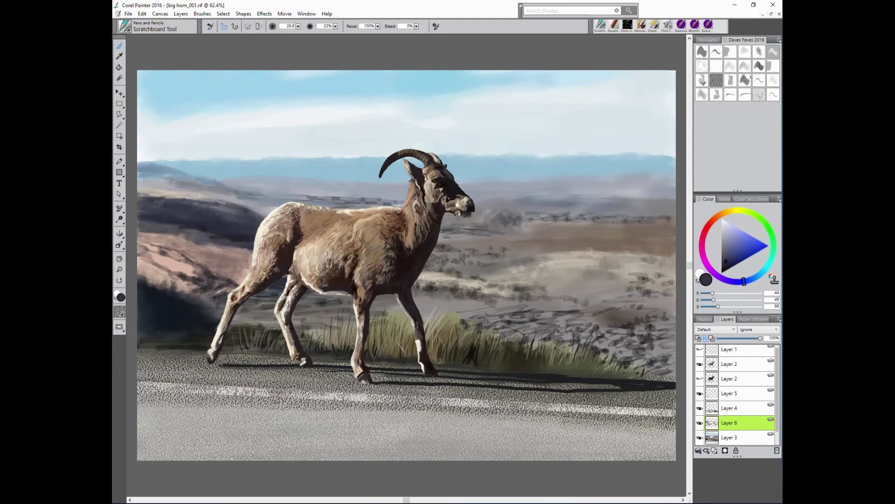
left_click(487, 271, "alt")
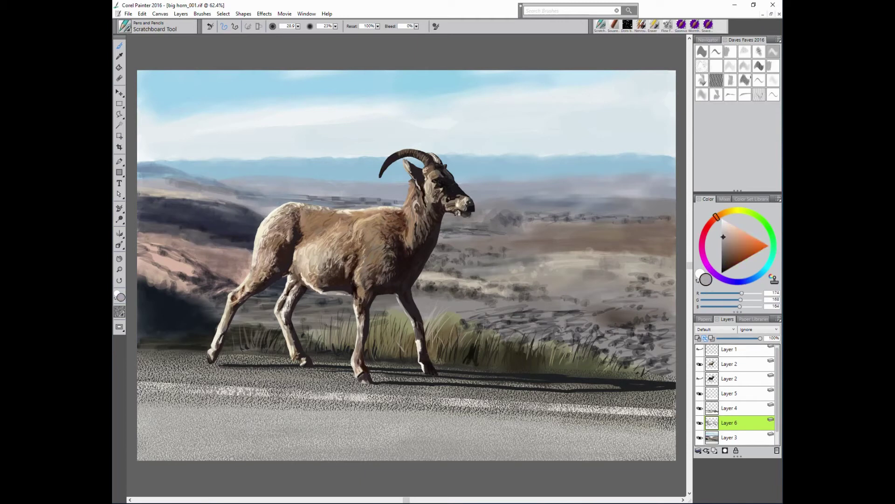
left_click(480, 265, "alt")
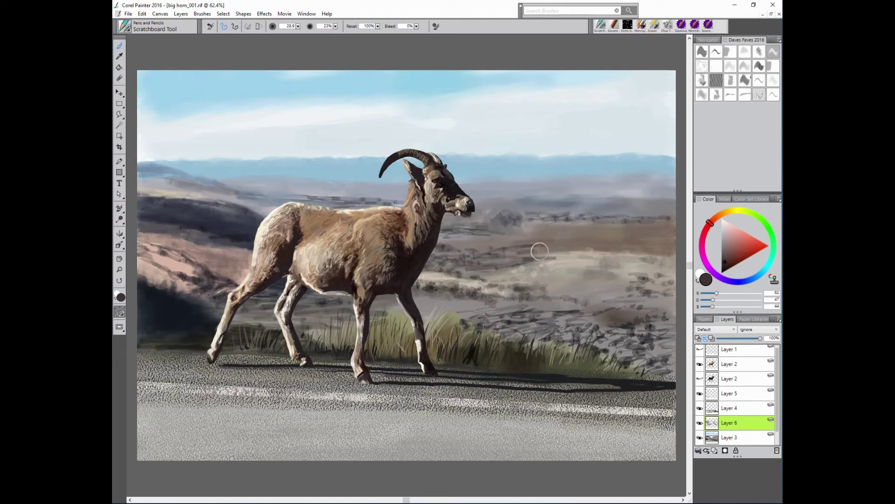
left_click(511, 252, "alt")
left_click(641, 211, "alt")
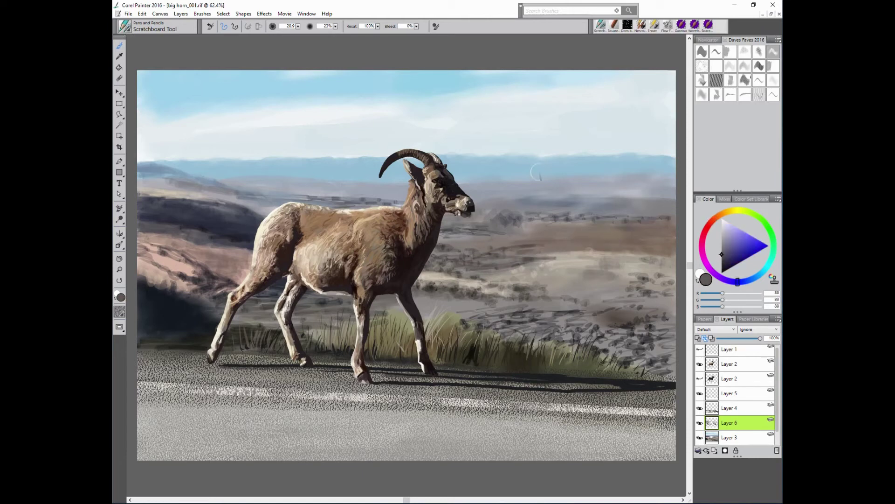
left_click(636, 235, "alt")
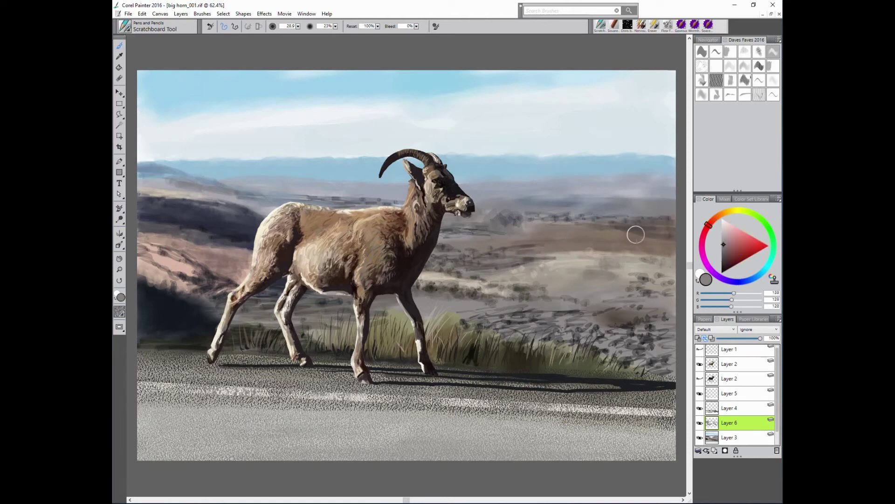
left_click(531, 226, "alt")
mouse_move(532, 226)
left_mouse_down()
mouse_move(566, 226)
mouse_move(496, 209)
left_mouse_up()
- Add darker blue-grey strokes along the hills right of the ram
left_click(527, 199, "alt")
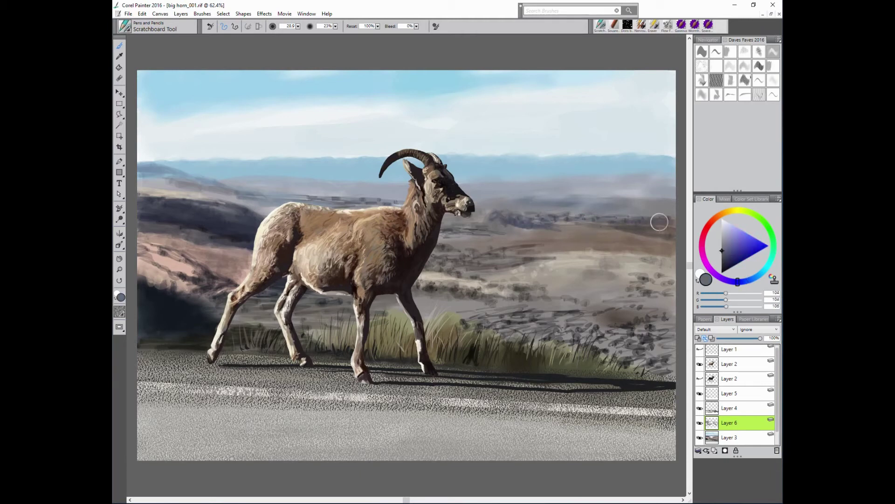
left_click(619, 224, "alt")
left_click(610, 233, "alt")
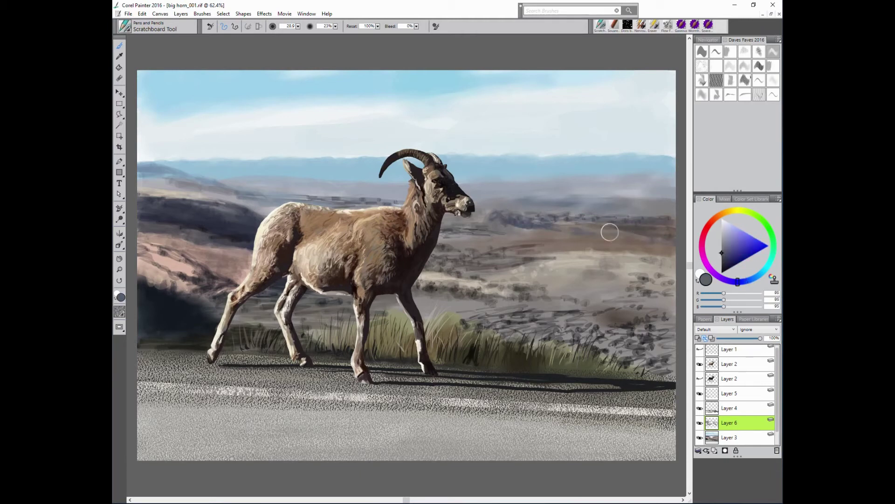
left_click(472, 207, "alt")
mouse_move(558, 206)
left_mouse_down()
mouse_move(498, 196)
mouse_move(653, 196)
left_mouse_up()
- Pick pale grey, light sky blue and near-white, and enlarge the brush for sky strokes
left_click(653, 198, "alt")
left_click(632, 182, "alt")
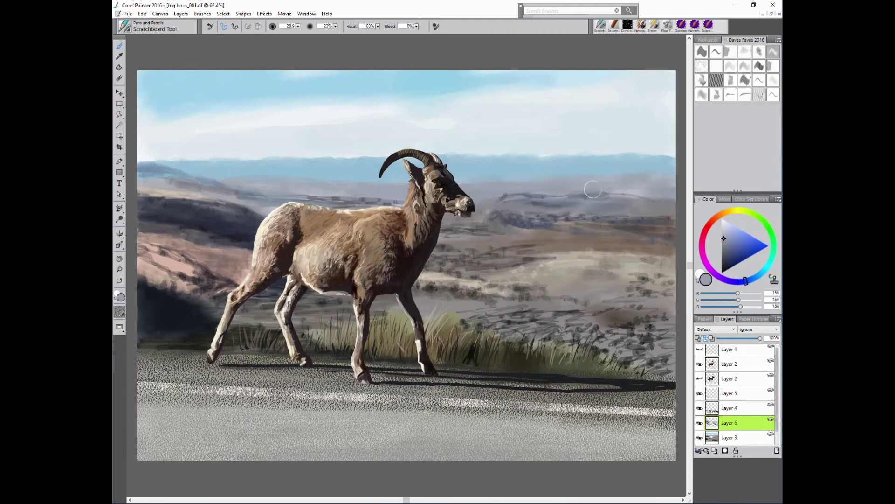
left_click(659, 187, "alt")
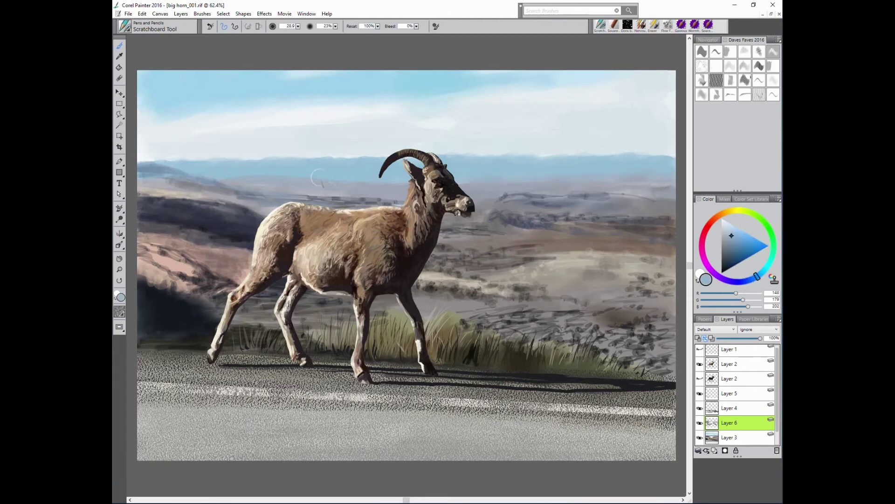
left_click(545, 136, "alt")
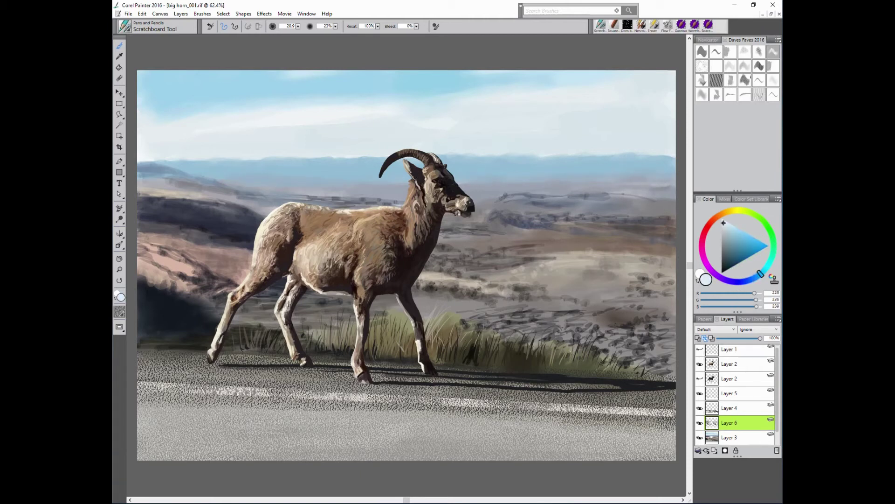
key("bracketright")
key("bracketright")
key("bracketright")
- Paint faint light-blue sky strokes with a brush enlarged to about 63, then switch to Layer 4
left_click(335, 107, "alt")
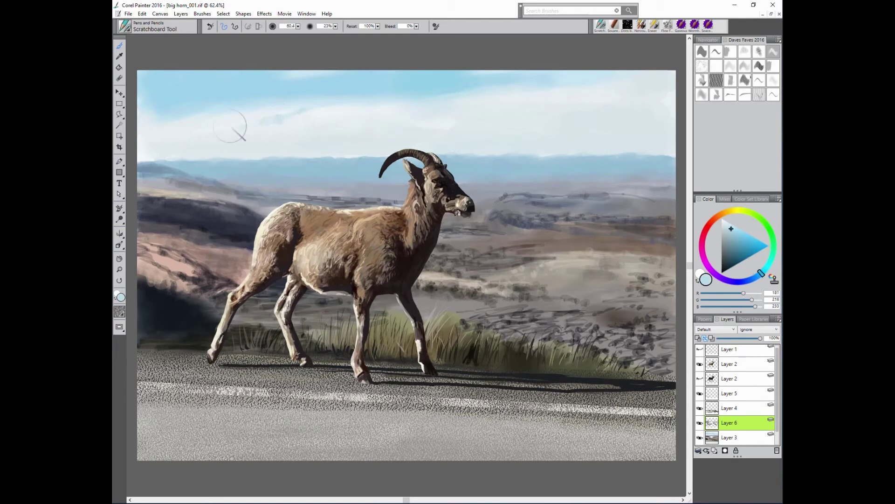
left_click_drag(261, 124, 383, 101)
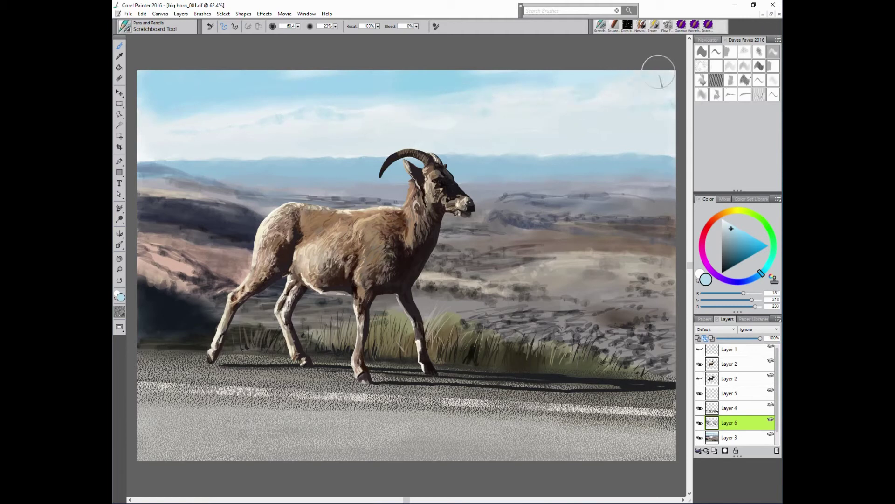
left_click(484, 86, "alt")
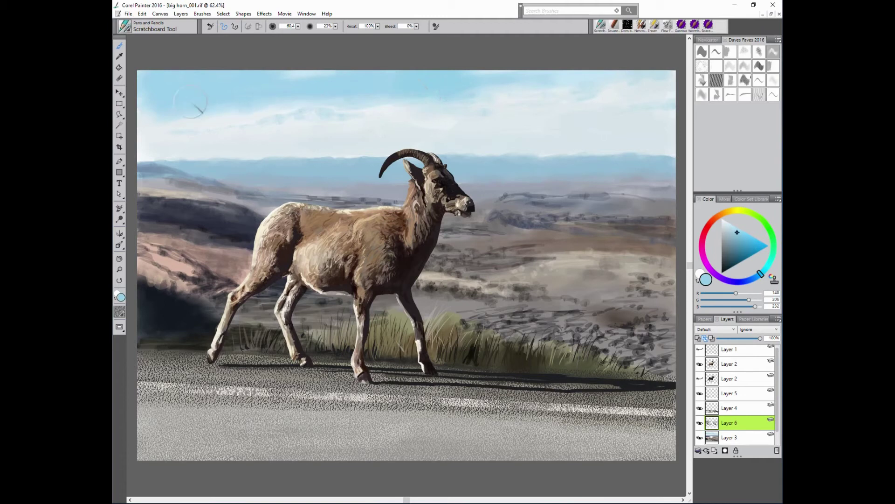
left_click(160, 81, "alt")
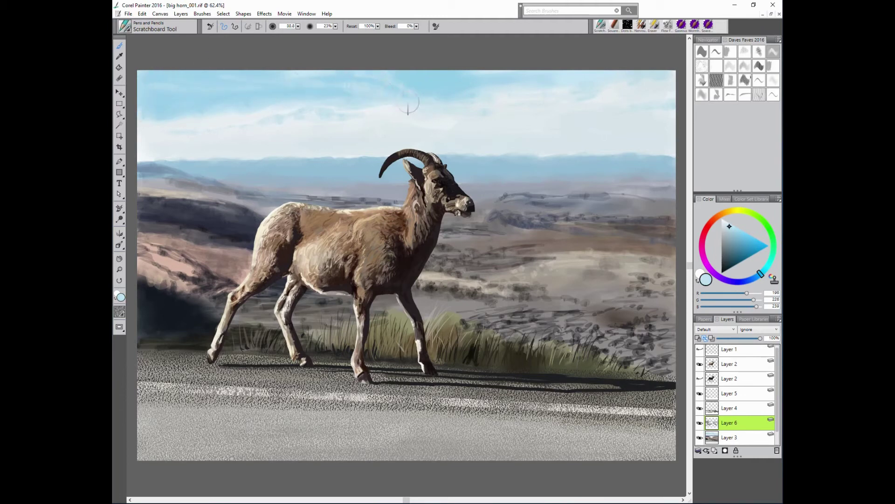
left_click(309, 104, "alt")
key("bracketright")
key("bracketright")
key("bracketright")
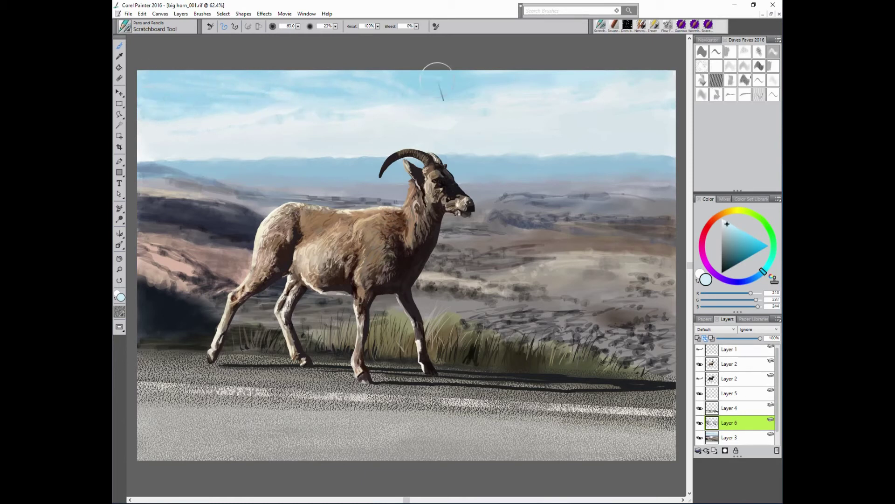
left_click(647, 101, "alt")
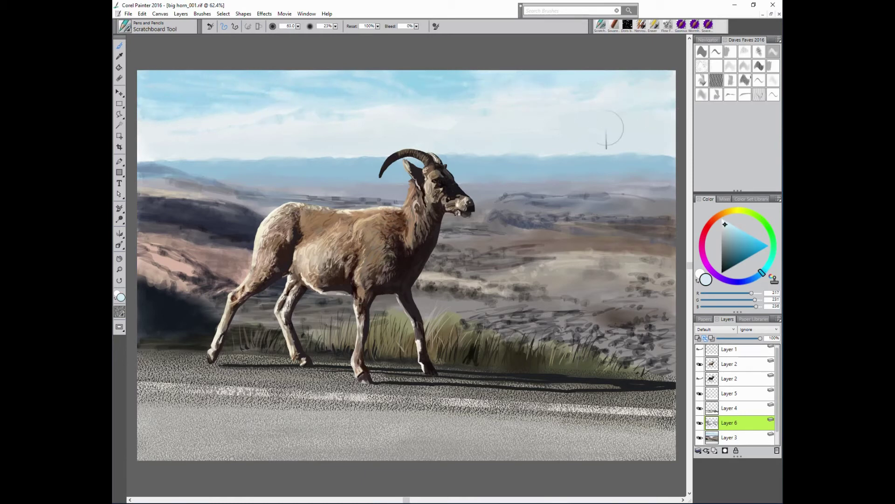
left_click(715, 409)
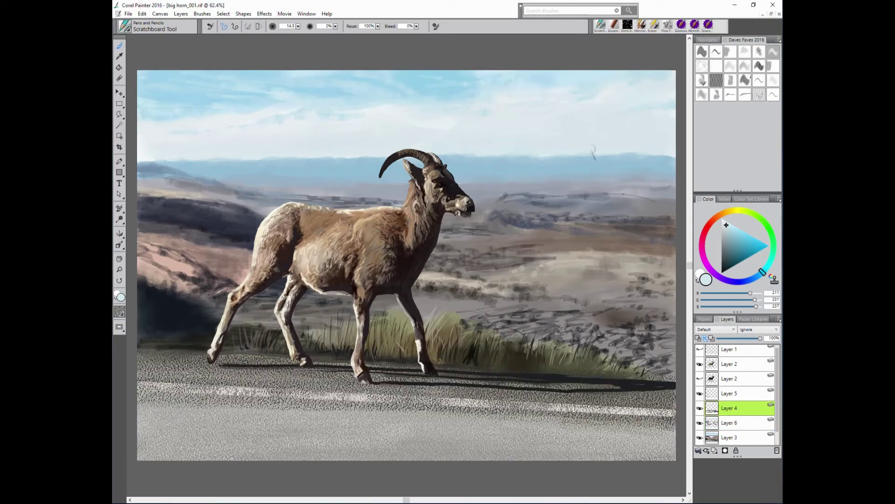
- Check a layer's visibility, nudge the colour hue, switch to Layer 5 and set brush size to about 33
left_click(700, 393)
left_click_drag(763, 271, 759, 275)
left_click(738, 394)
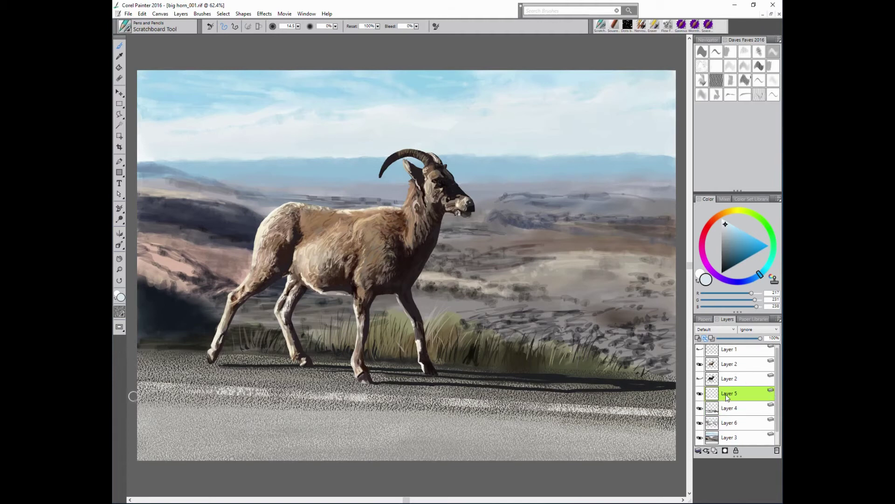
left_click_drag(420, 147, 333, 177)
left_click(332, 176, "alt")
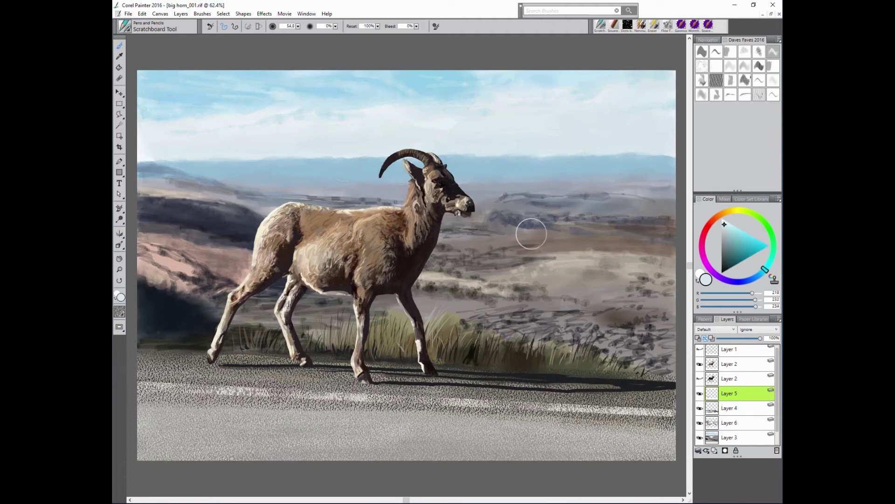
left_click_drag(592, 152, 479, 169)
left_click_drag(297, 101, 244, 171)
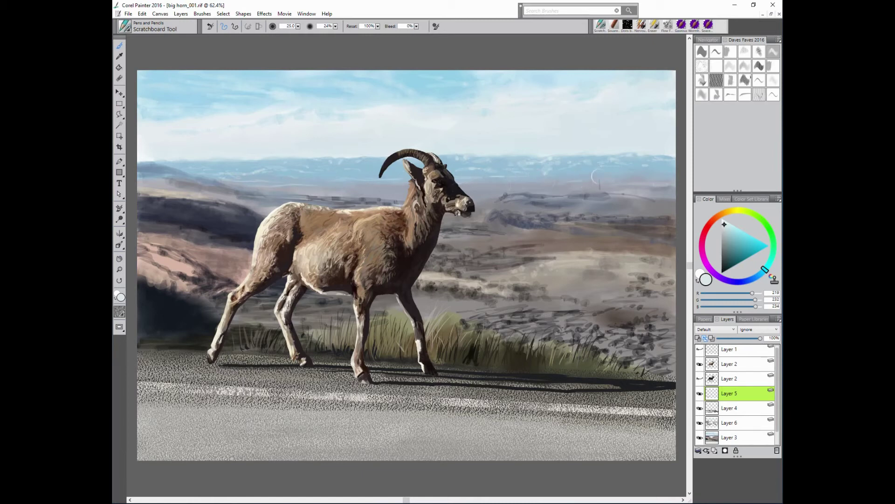
- Sample a range of grey-blue, slate and dark colours from the distant hills
left_click(633, 186, "alt")
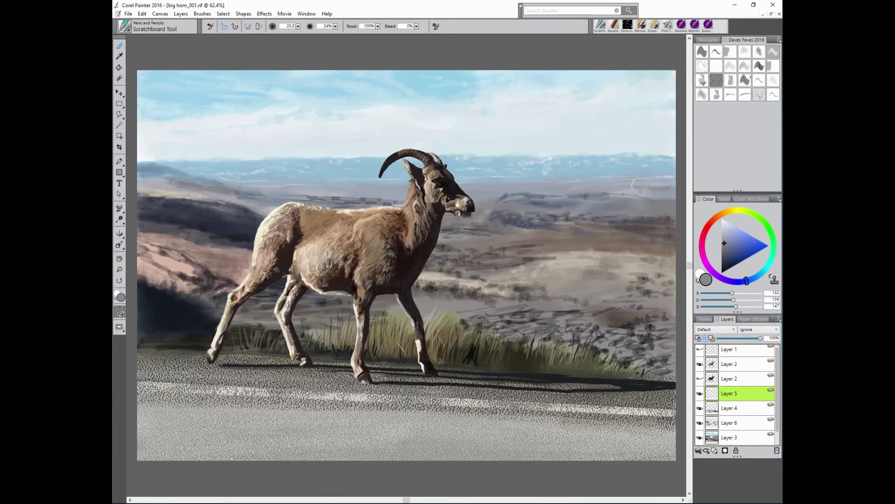
left_click(619, 186, "alt")
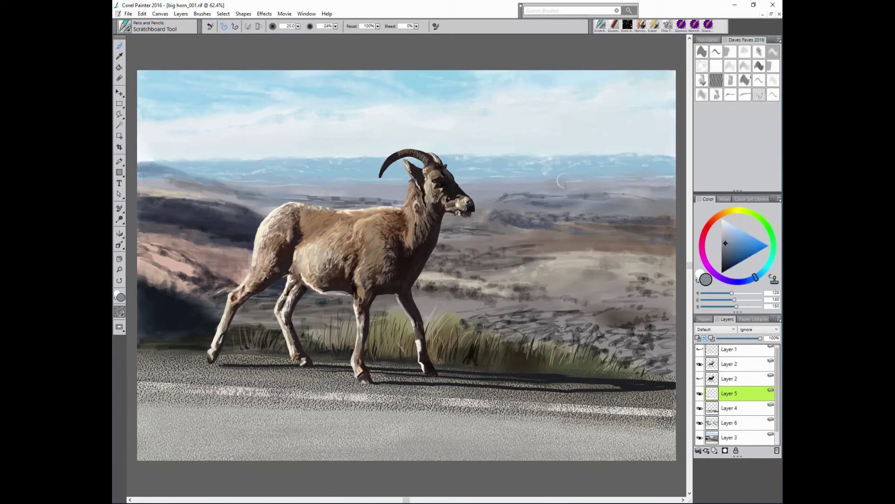
left_click(537, 184, "alt")
left_click(483, 182, "alt")
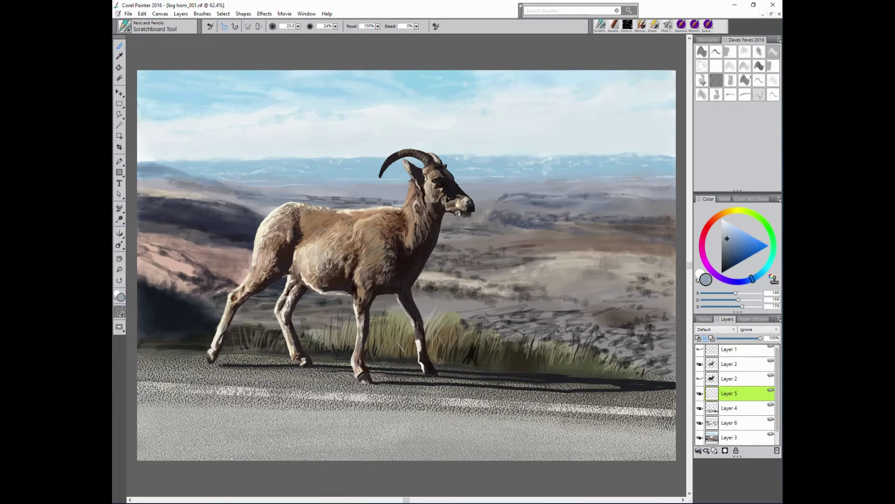
left_click(476, 185, "alt")
left_click(380, 189, "alt")
left_click(400, 201, "alt")
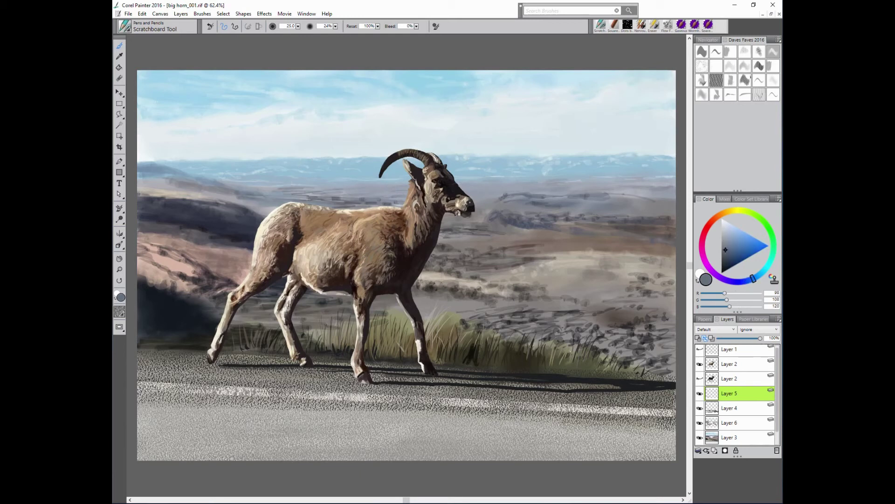
left_click(538, 217, "alt")
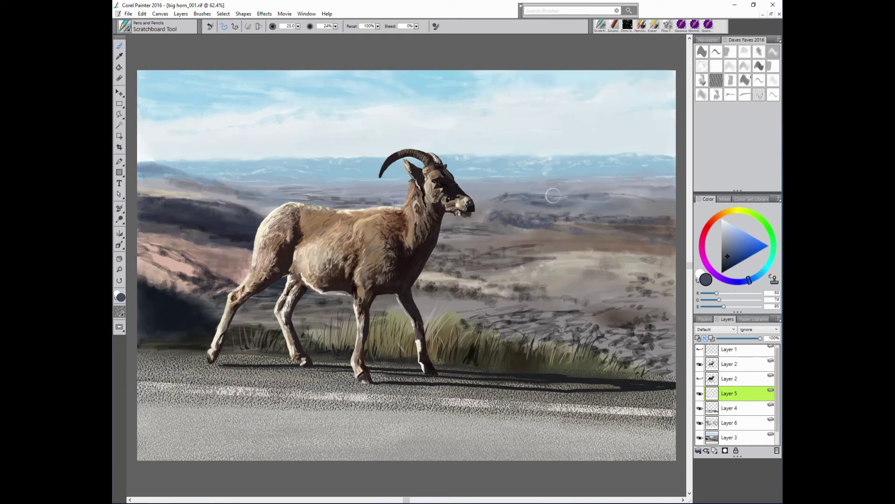
left_click(490, 216, "alt")
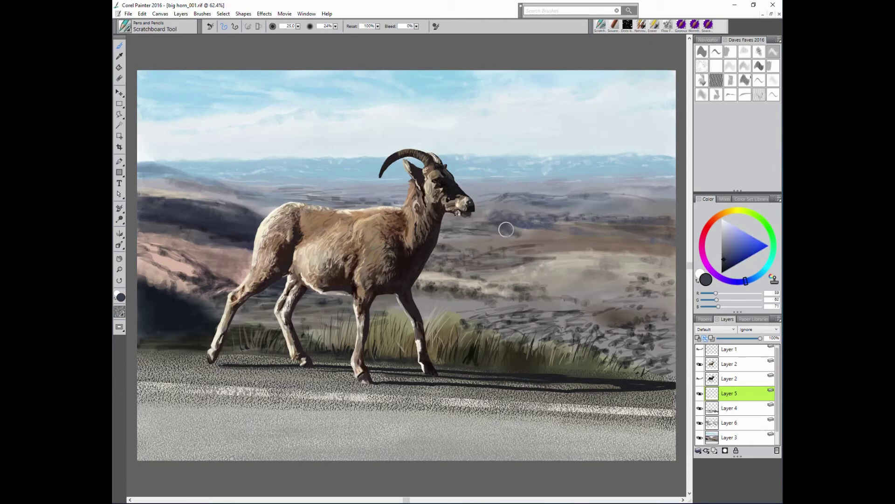
left_click(507, 229, "alt")
- Paint dark texture and light cream highlight strokes across the distant hills right of the ram
left_click_drag(517, 225, 584, 219)
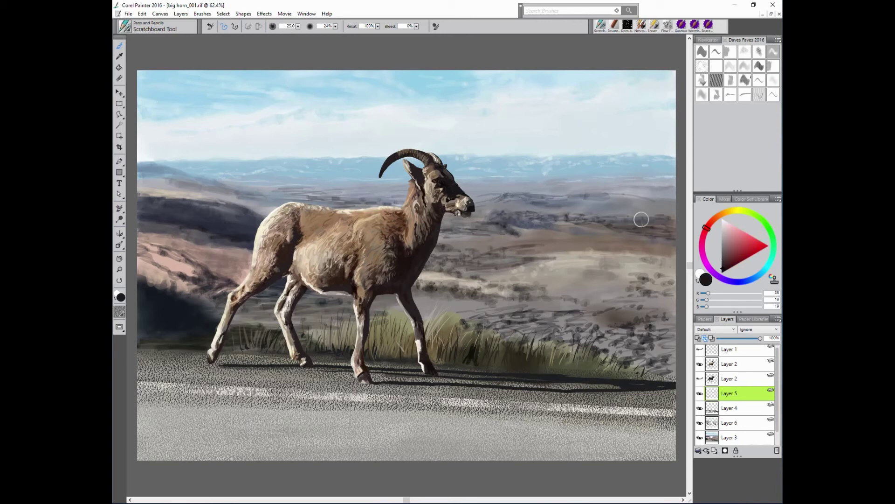
left_click(563, 201, "alt")
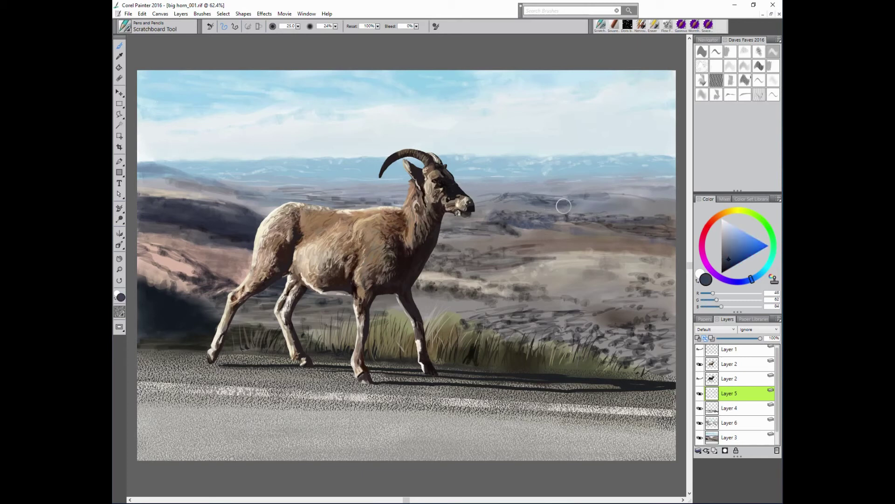
left_click(652, 227, "alt")
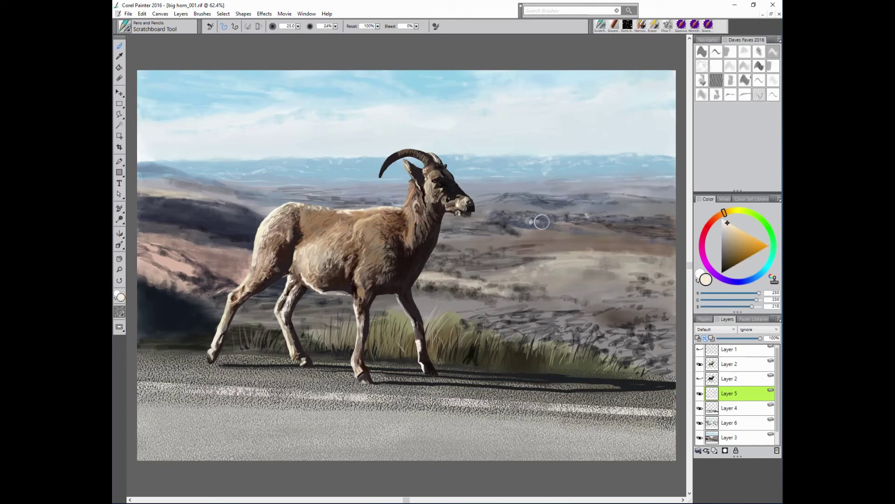
left_click_drag(594, 222, 654, 237)
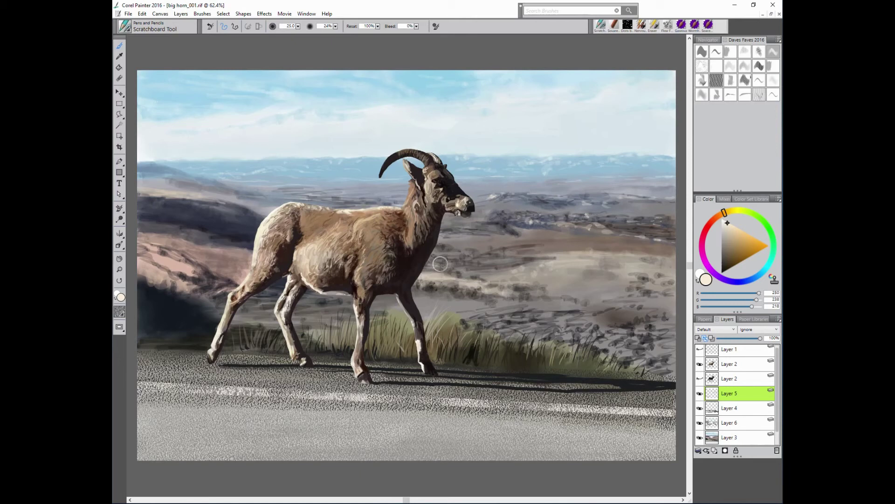
left_click_drag(548, 267, 507, 275)
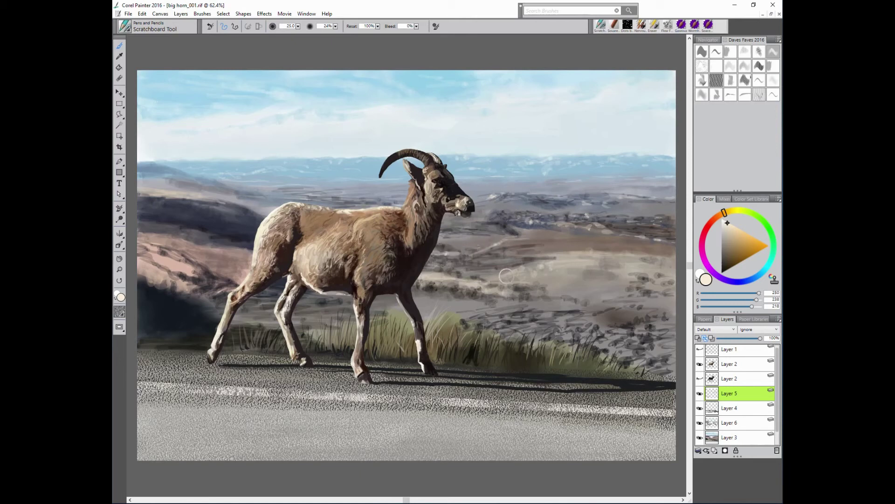
left_click(434, 267, "alt")
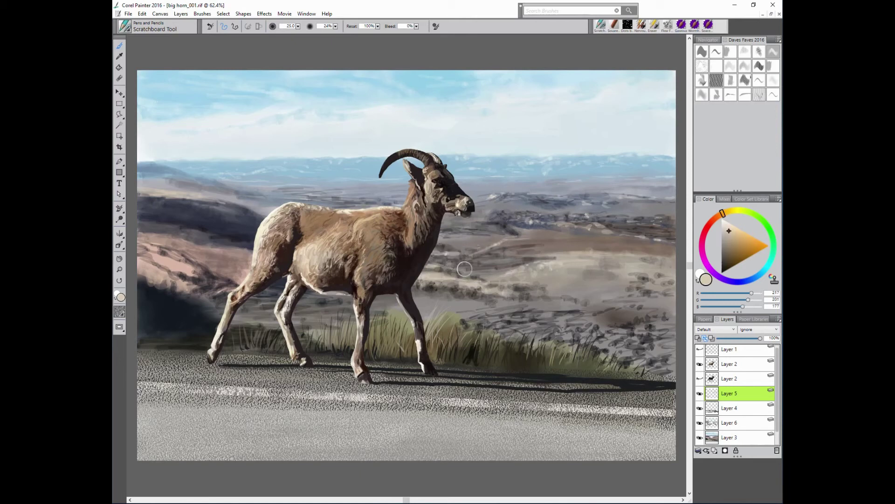
left_click_drag(622, 238, 612, 236)
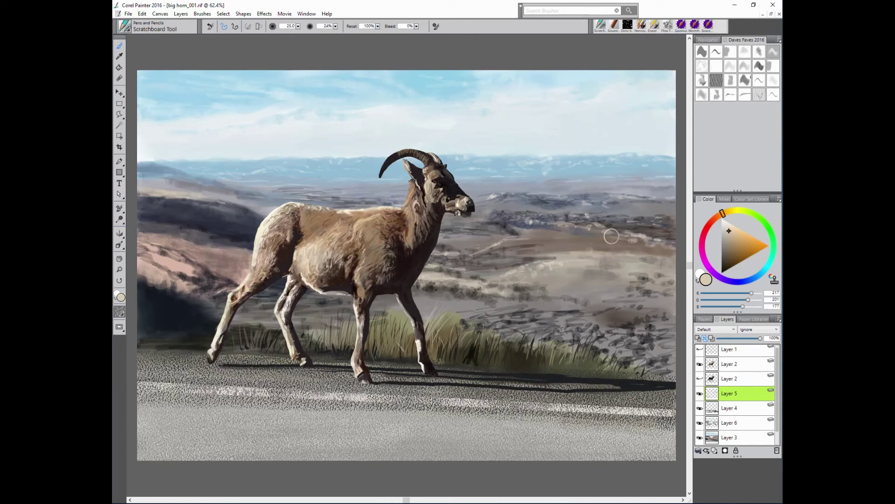
- Sample dark grey, greenish grey and near-black brown from the painting
left_click(608, 241, "alt")
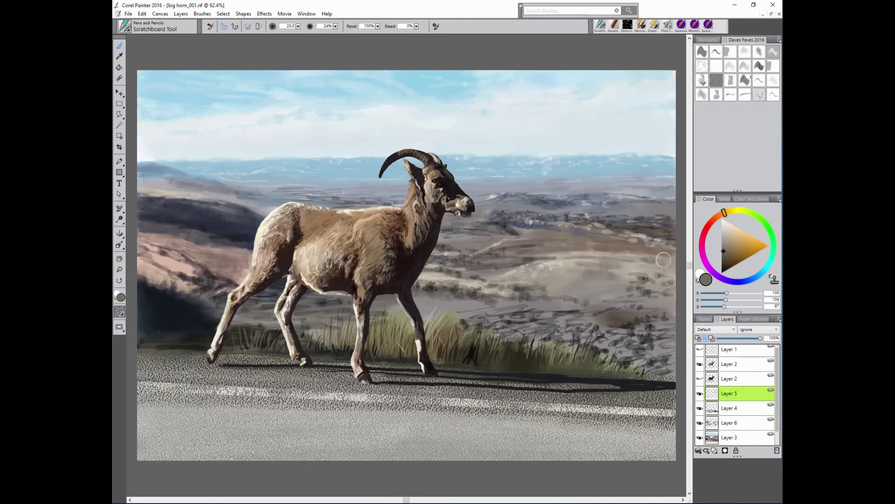
left_click(596, 306, "alt")
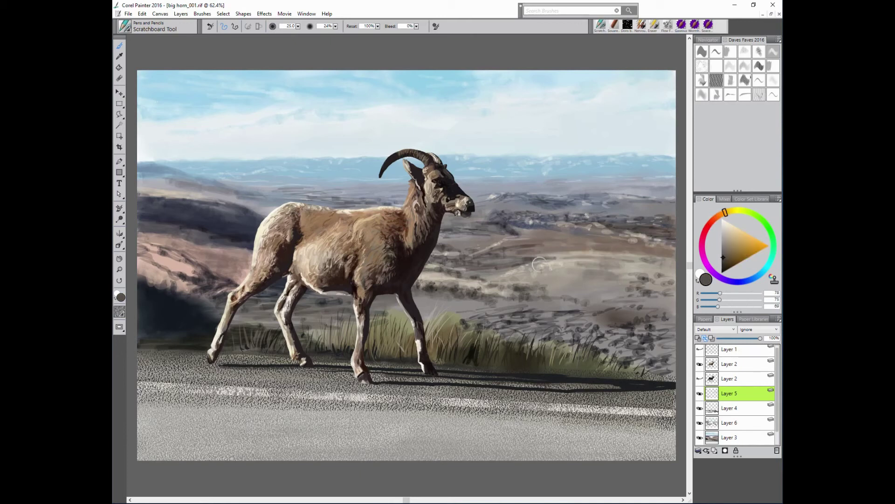
left_click(451, 298, "alt")
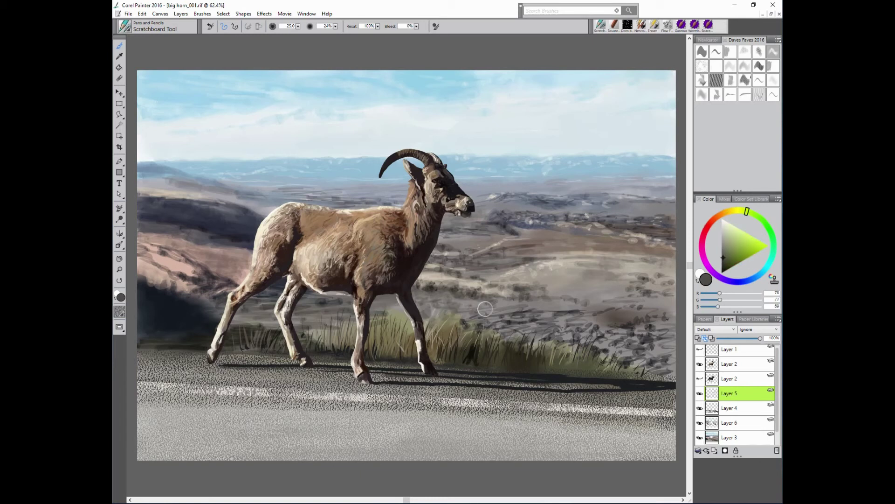
left_click(396, 312, "alt")
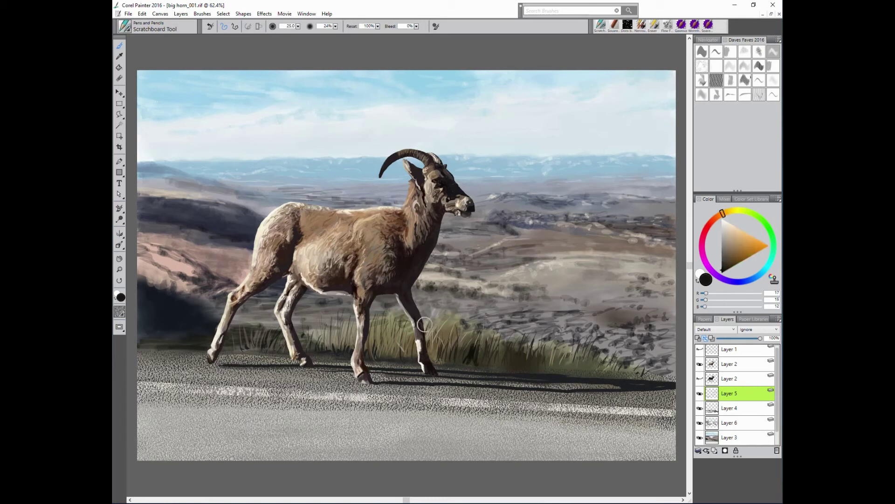
- Paint near-black blue bush shapes over the left hillside beside the ram's leg
key("n")
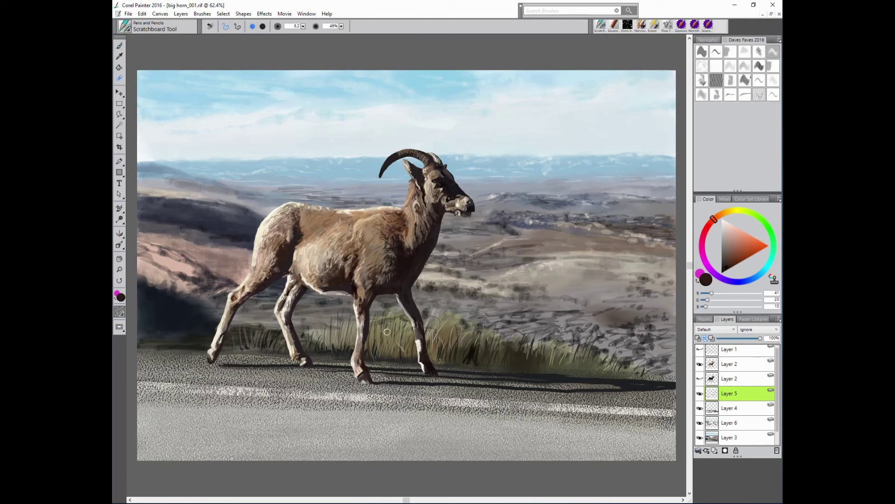
key("b")
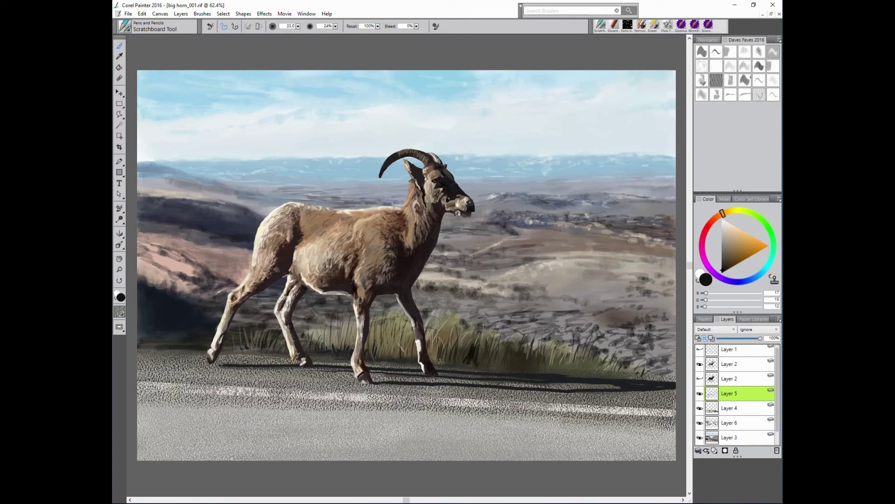
left_click(186, 273, "alt")
mouse_move(144, 263)
left_mouse_down()
mouse_move(224, 291)
mouse_move(212, 290)
left_mouse_up()
mouse_move(207, 258)
left_mouse_down()
mouse_move(206, 273)
mouse_move(235, 268)
mouse_move(243, 276)
mouse_move(233, 254)
mouse_move(246, 248)
mouse_move(164, 229)
mouse_move(194, 214)
mouse_move(175, 214)
mouse_move(220, 200)
mouse_move(150, 190)
left_mouse_up()
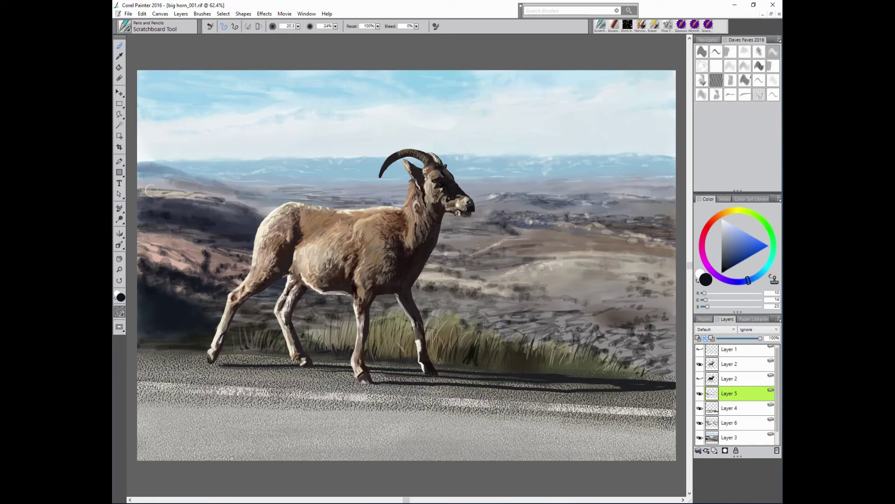
- Add blue-grey strokes along the left ridge and dark grey strokes behind the ram's back
left_click(172, 182, "alt")
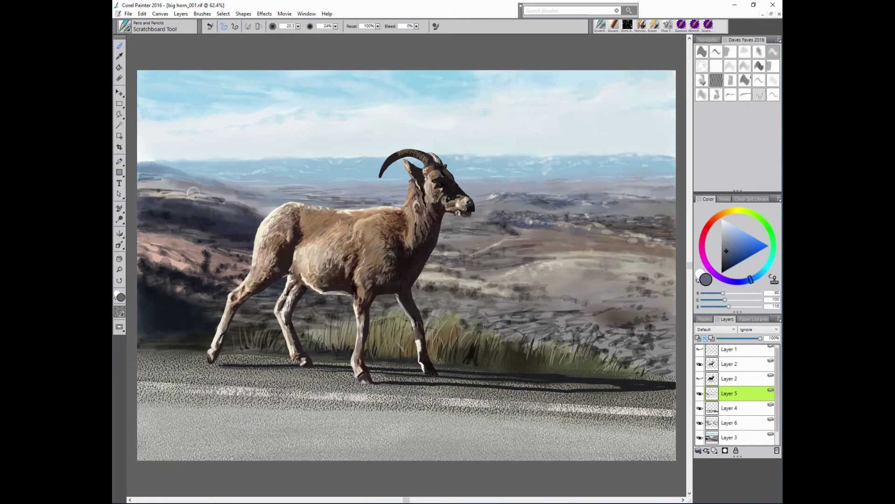
mouse_move(164, 178)
left_mouse_down()
mouse_move(143, 176)
mouse_move(210, 196)
left_mouse_up()
left_click(172, 177, "alt")
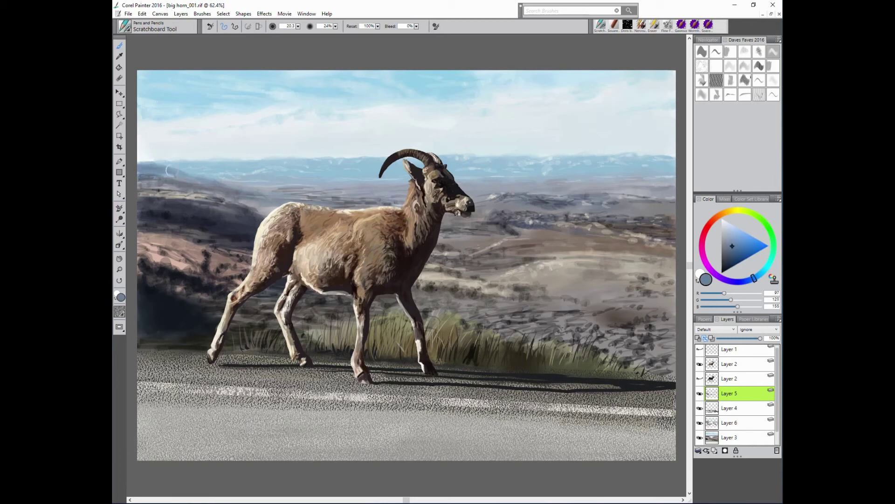
left_click(151, 161, "alt")
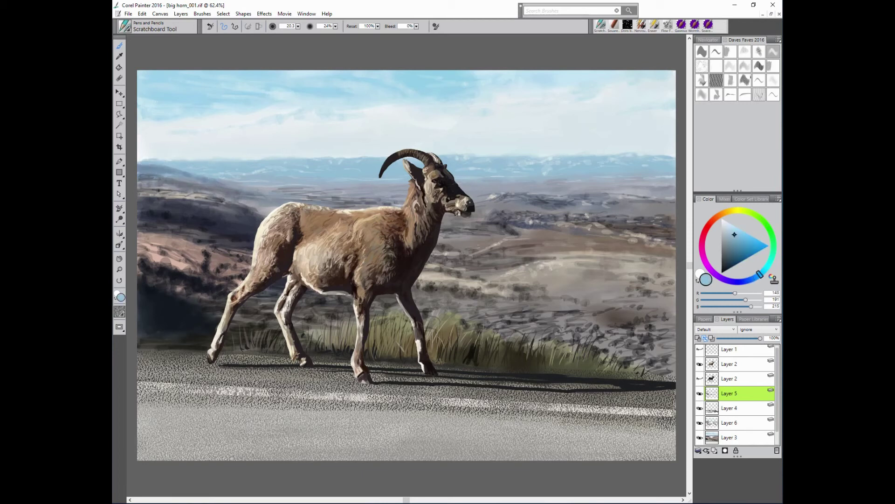
left_click(262, 215, "alt")
left_click_drag(240, 222, 283, 201)
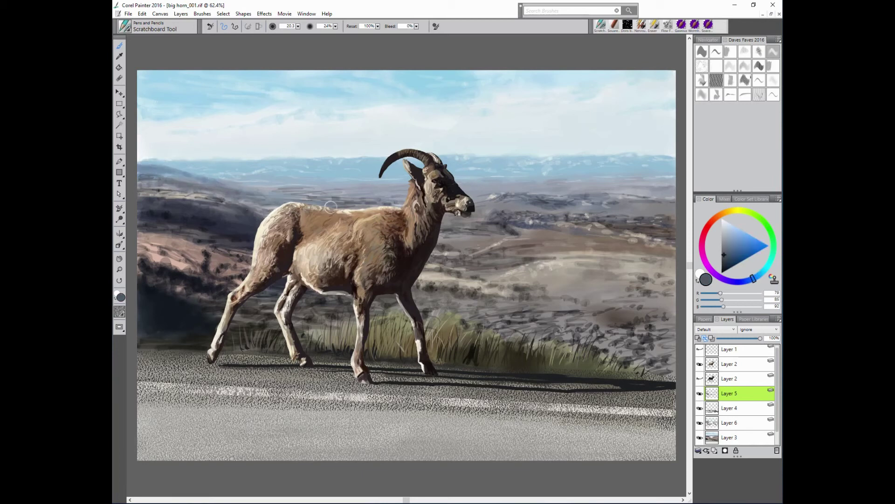
- Dab pale pinkish-tan highlights onto the dark left hillside
left_click(275, 197, "alt")
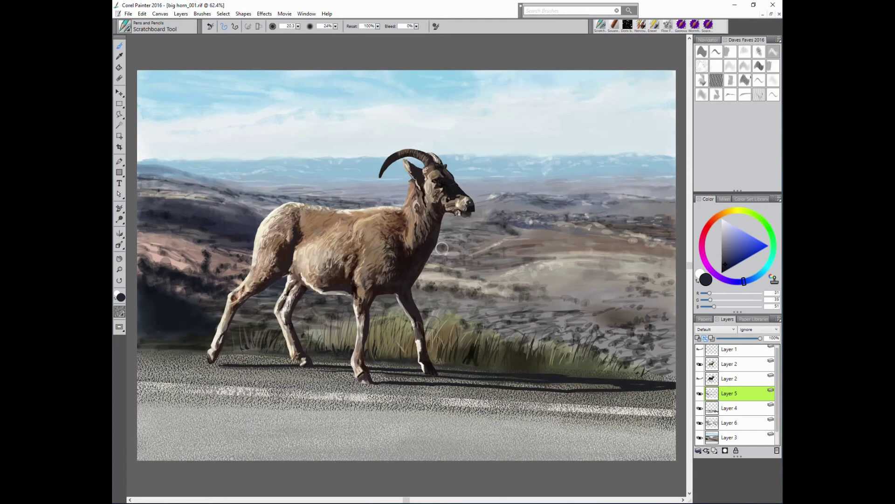
left_click(279, 231, "alt")
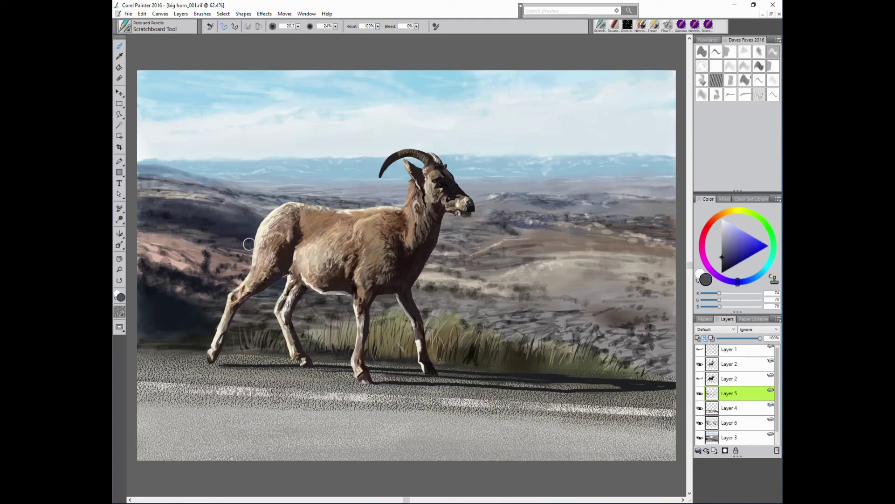
left_click(208, 237, "alt")
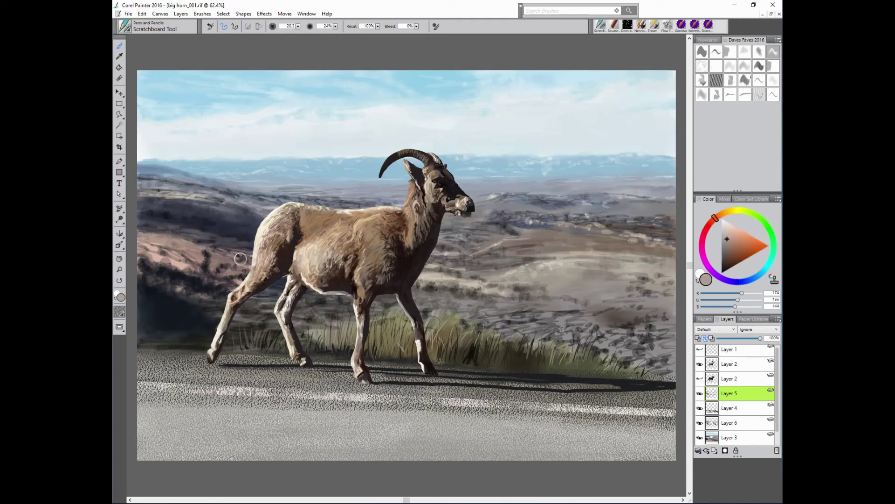
left_click(190, 255, "alt")
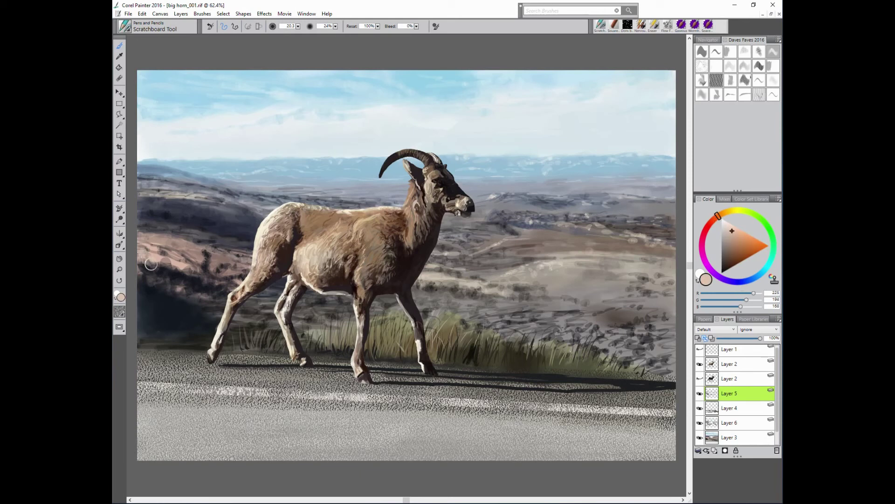
mouse_move(169, 267)
left_mouse_down()
mouse_move(195, 277)
mouse_move(224, 262)
mouse_move(187, 244)
left_mouse_up()
- Paint light tan strokes near the ram's hind leg, then make Layer 4 active
left_click(192, 274, "alt")
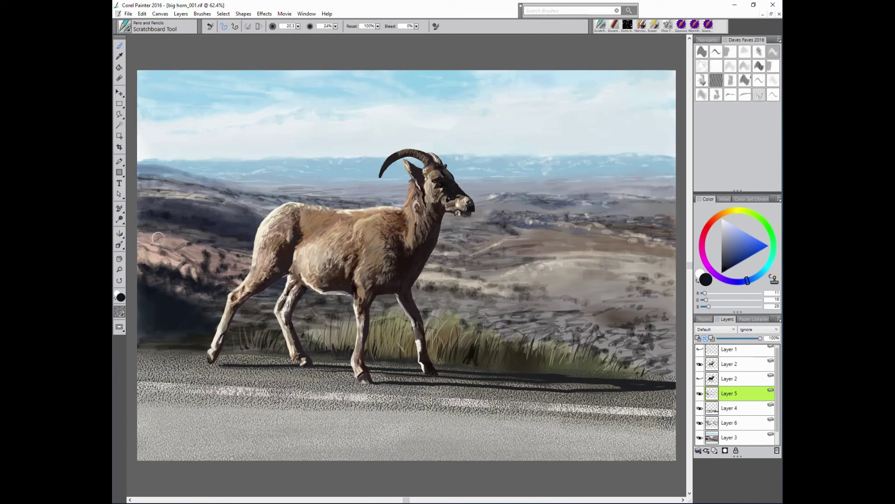
left_click(278, 291, "alt")
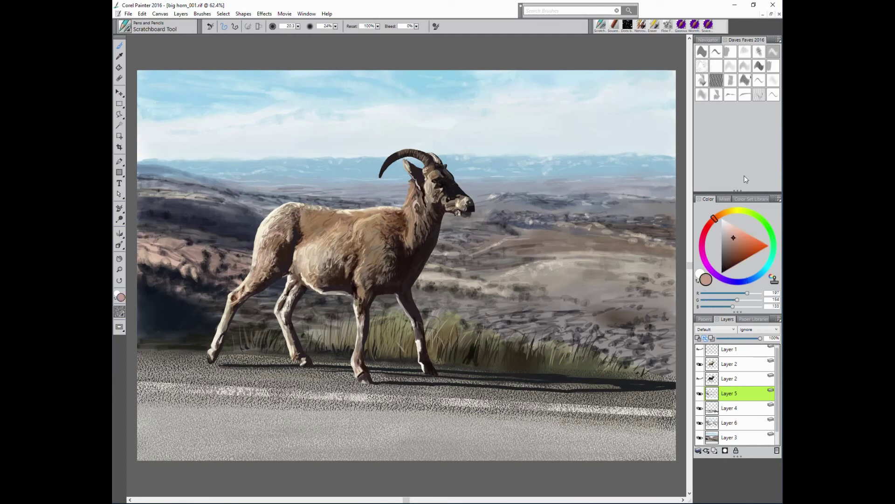
left_click(147, 255, "alt")
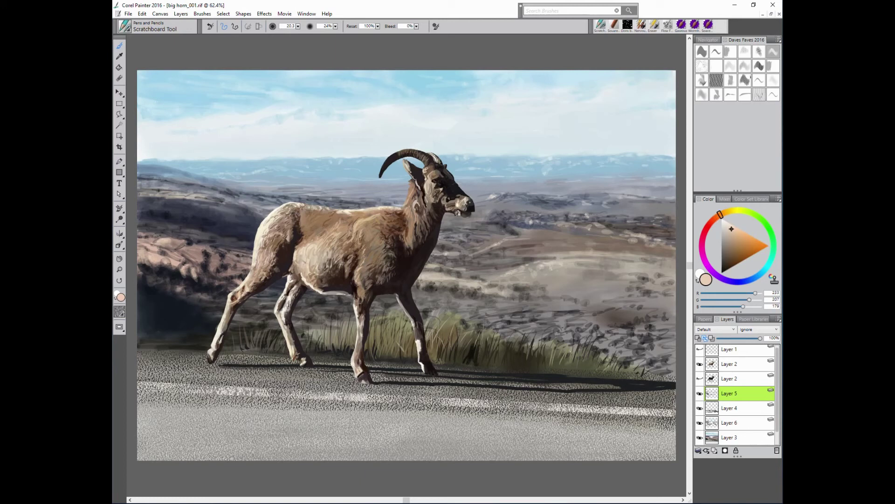
left_click_drag(212, 264, 229, 282)
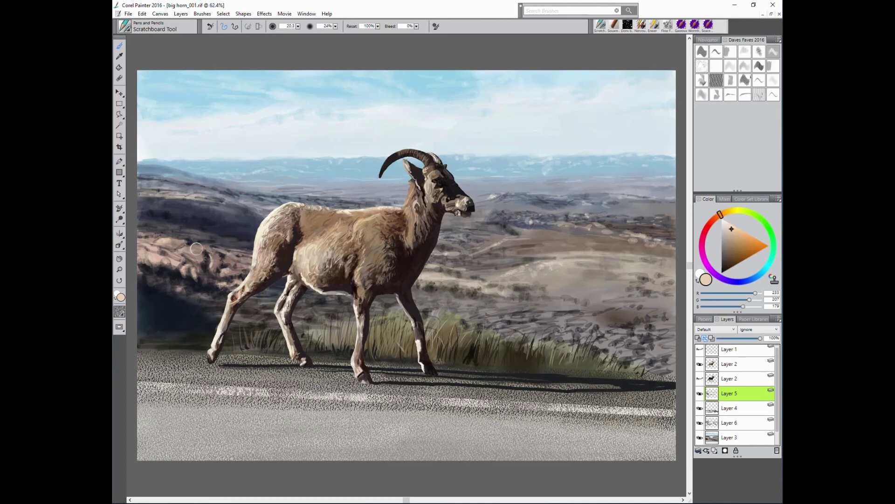
left_click(154, 250, "alt")
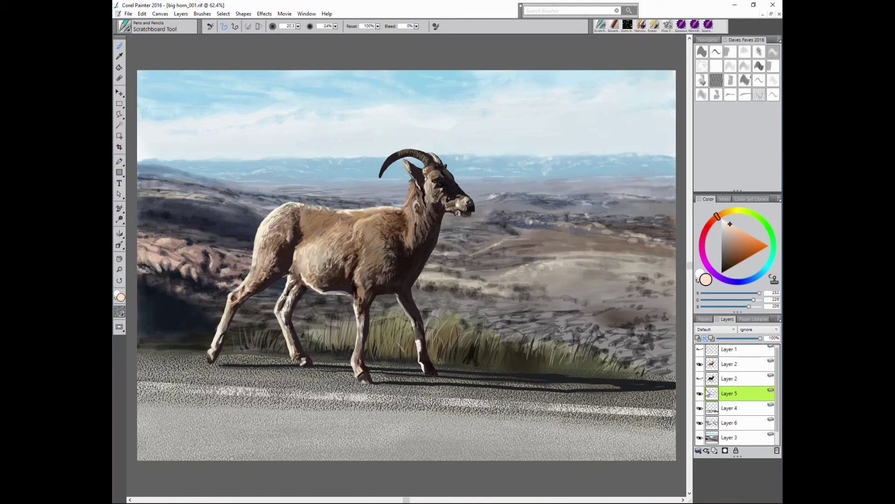
left_click(700, 408)
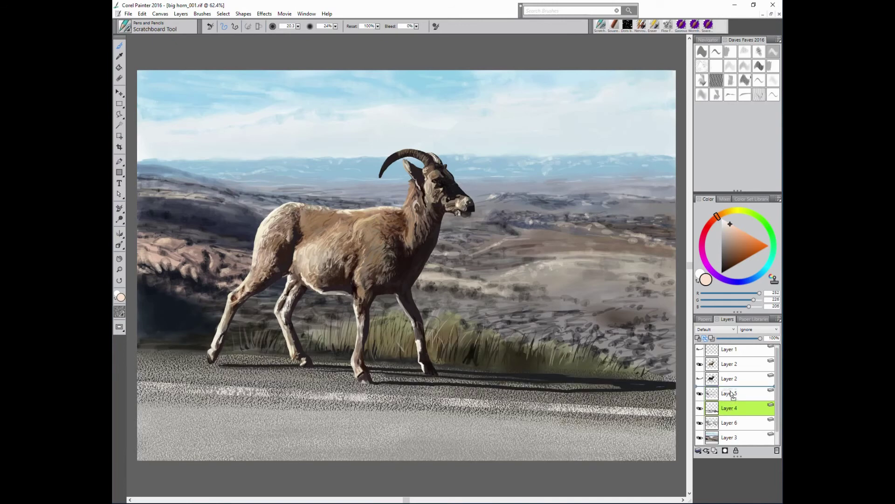
- Move Layer 4 above Layer 5 and paint dark olive blades under the chest and beside the legs
left_click_drag(732, 410, 702, 396)
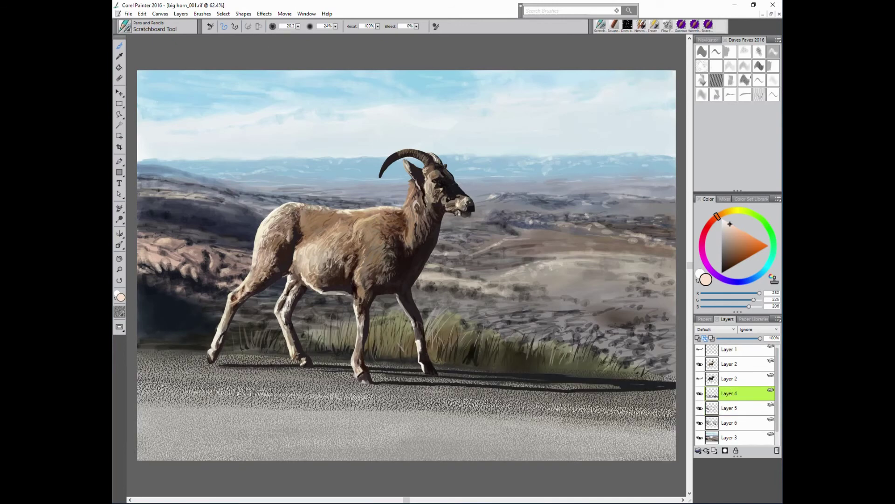
left_click(405, 296, "alt")
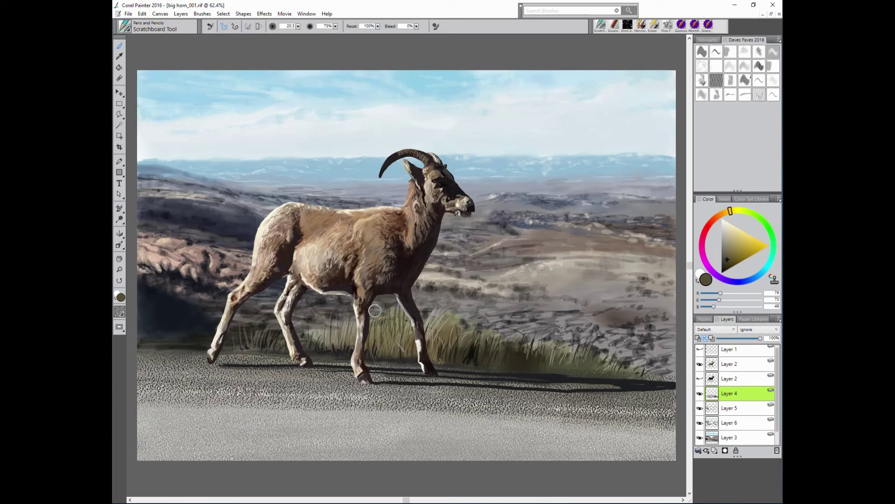
left_click_drag(379, 337, 379, 313)
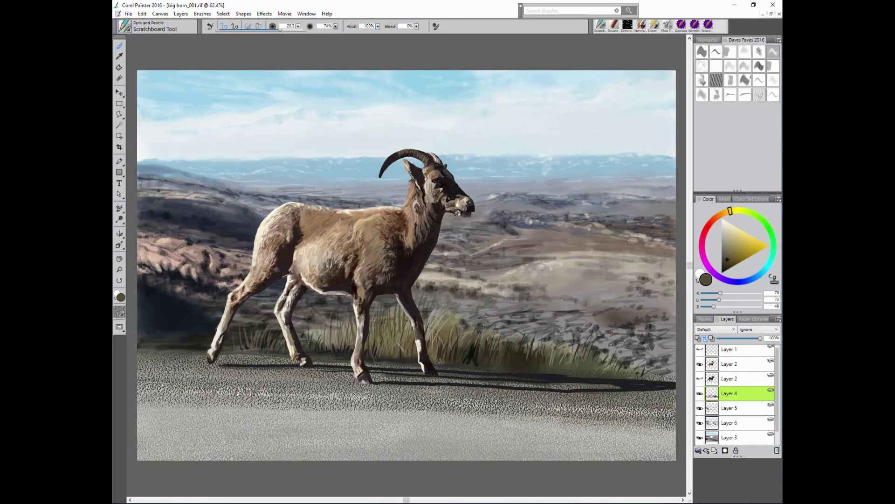
left_click(461, 296, "alt")
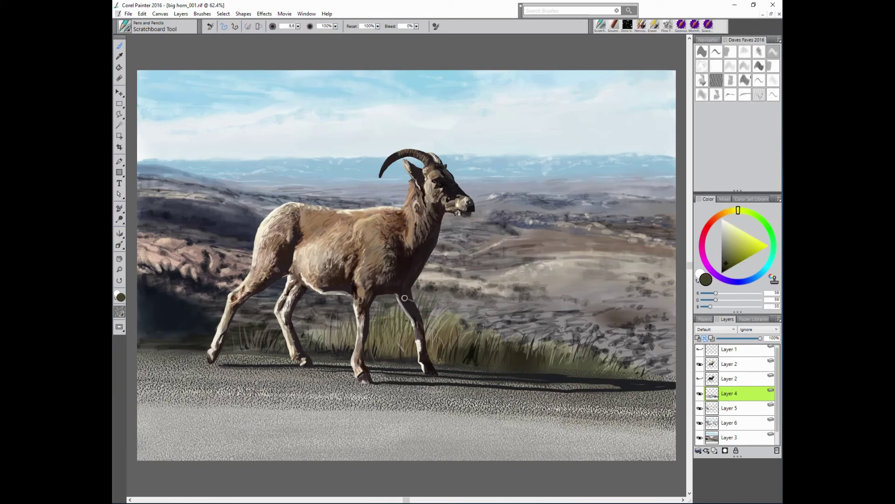
left_click_drag(332, 347, 338, 328)
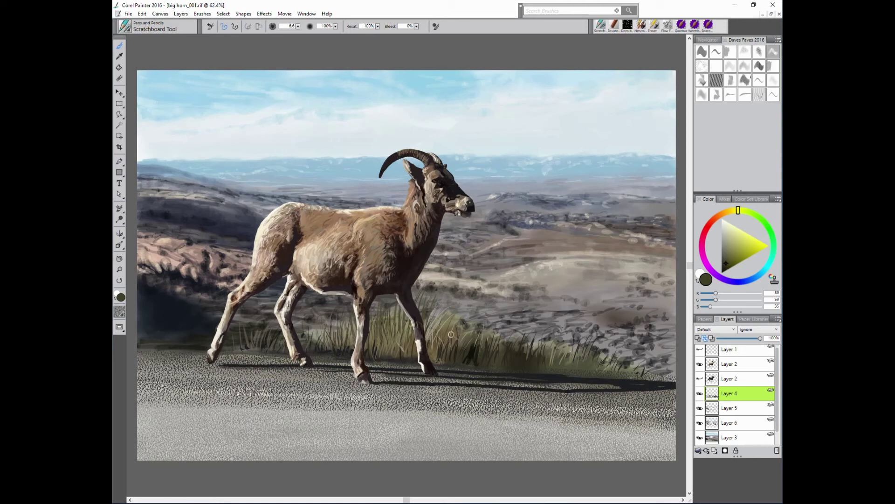
- Paint light cream blades, including a tall curved one, and near-black blades right of the goat
left_click(394, 330, "alt")
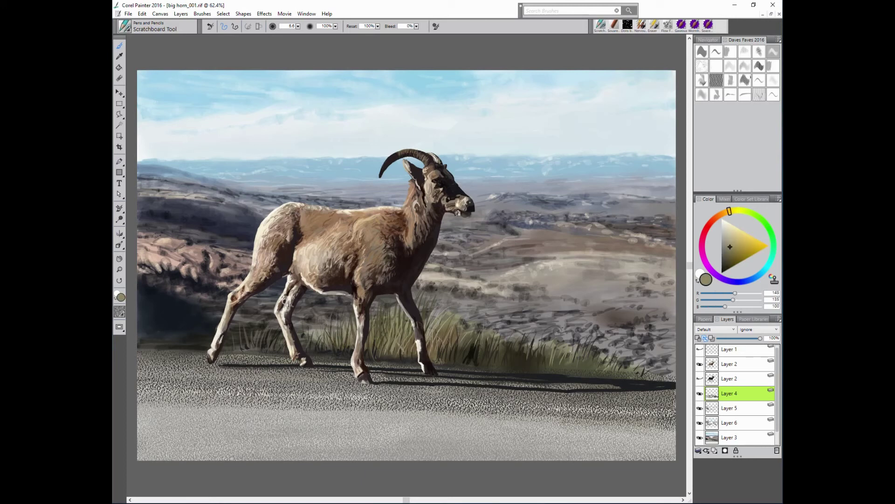
left_click(454, 295, "alt")
left_click_drag(434, 325, 463, 270)
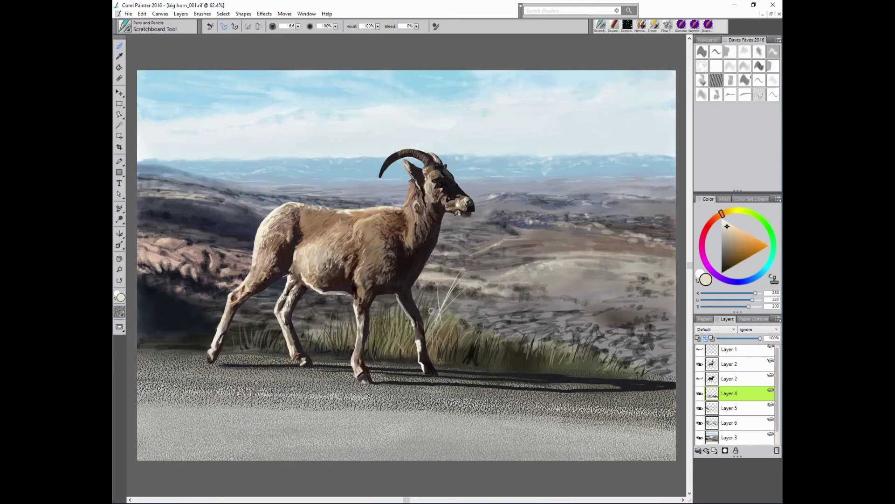
left_click_drag(469, 325, 491, 299)
left_click(281, 270, "alt")
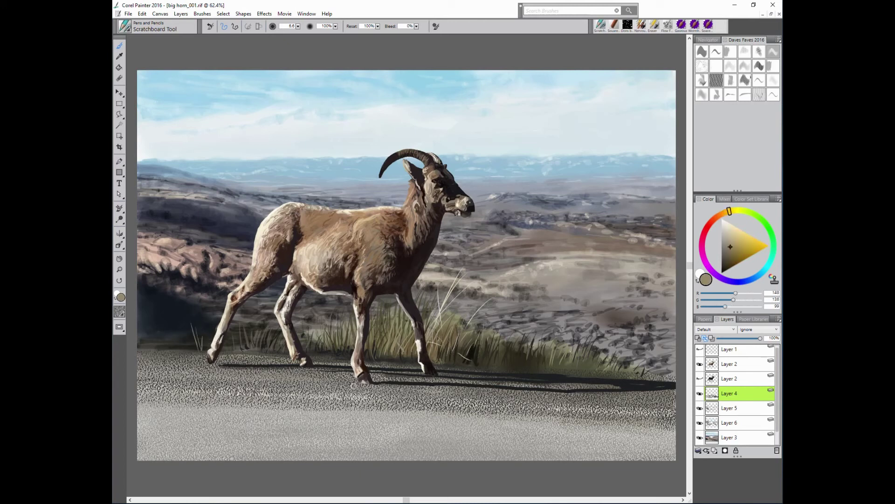
left_click(375, 358, "alt")
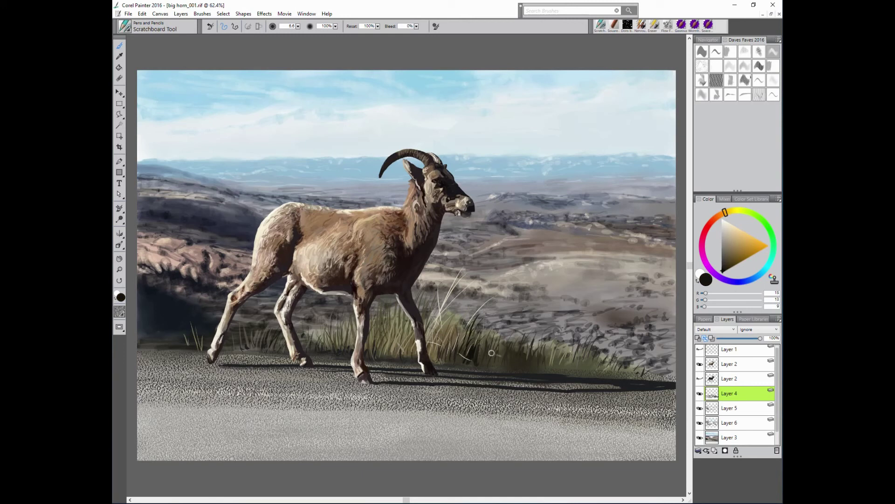
mouse_move(492, 357)
left_mouse_down()
mouse_move(488, 319)
mouse_move(541, 319)
mouse_move(538, 353)
mouse_move(565, 331)
left_mouse_up()
- Add a light grey-olive grass blade between the goat's legs and more dark olive touches
left_click(493, 286, "alt")
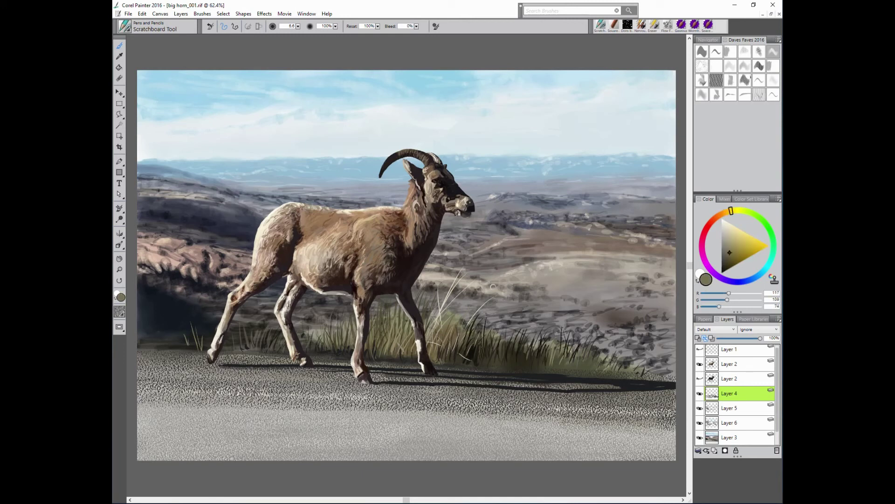
left_click(435, 327, "alt")
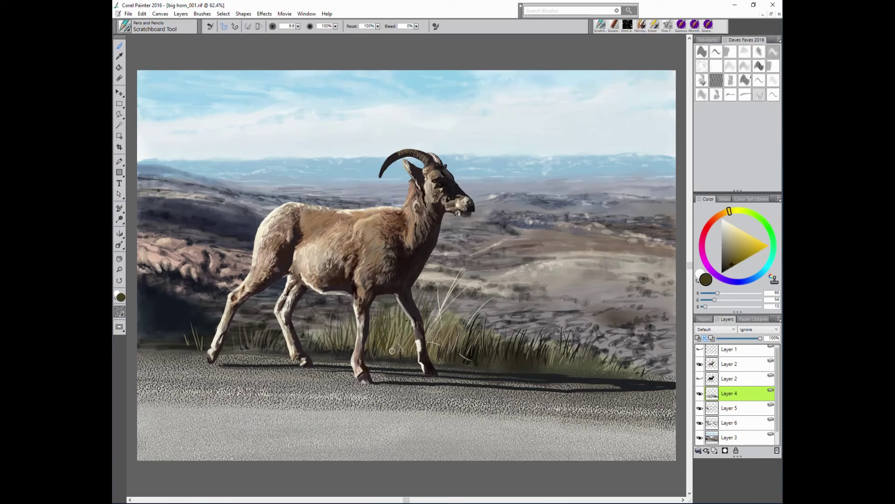
left_click(239, 324, "alt")
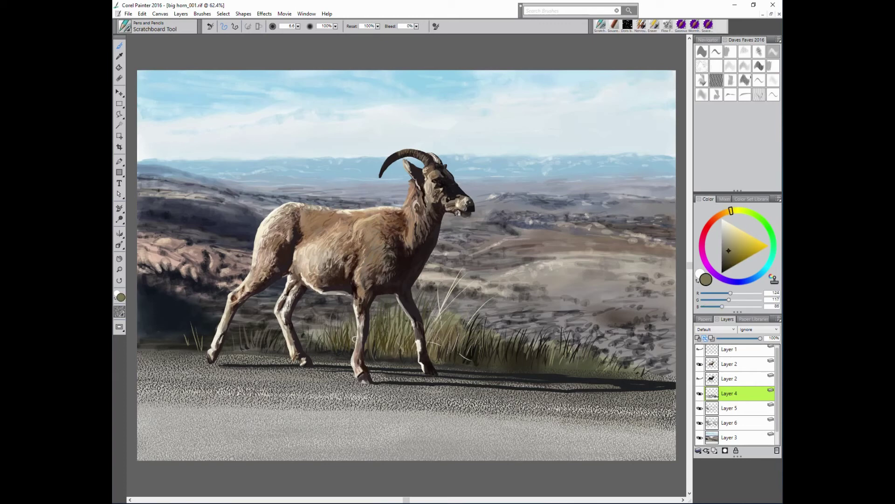
left_click_drag(376, 355, 379, 324)
left_click(495, 335, "alt")
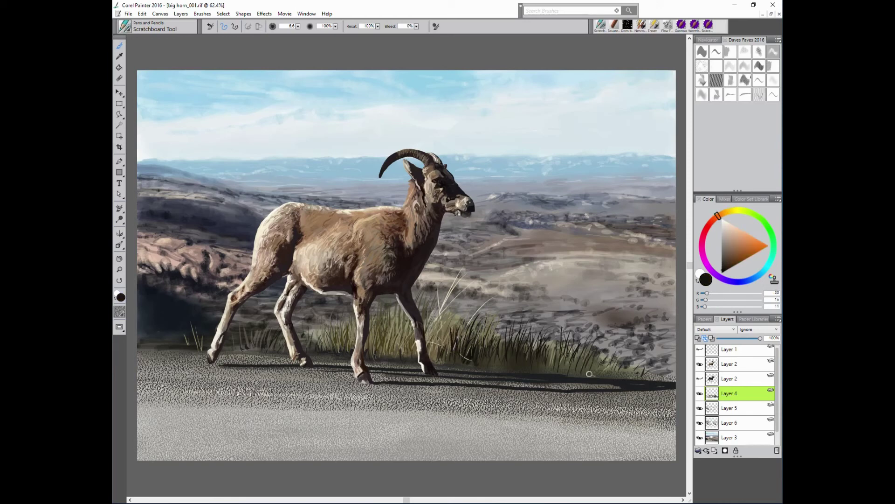
left_click(620, 292, "alt")
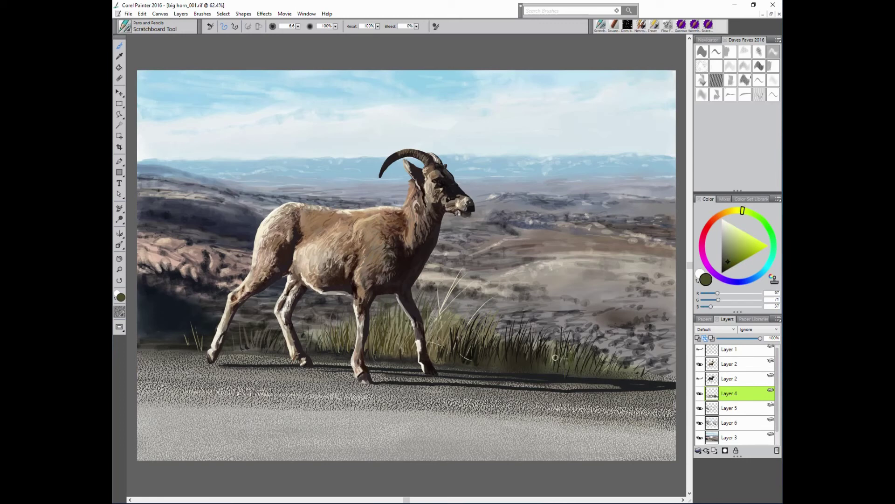
left_click_drag(539, 189, 547, 188)
left_click(527, 311, "alt")
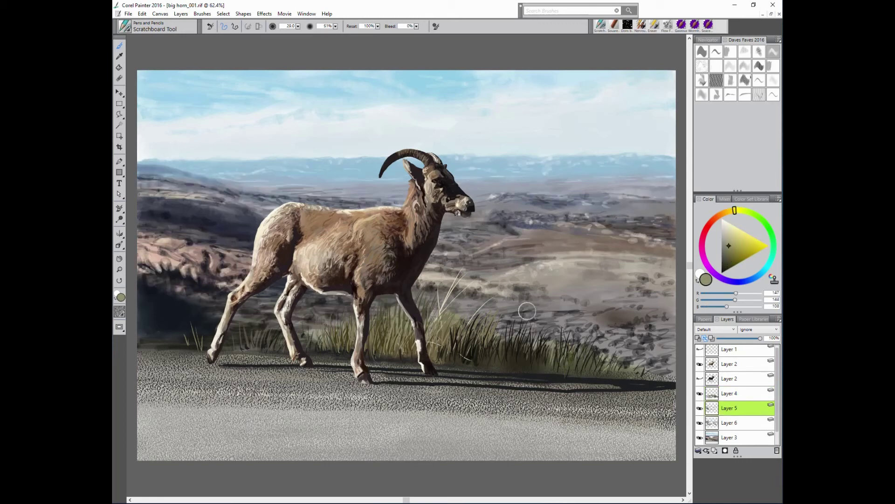
left_click(700, 394)
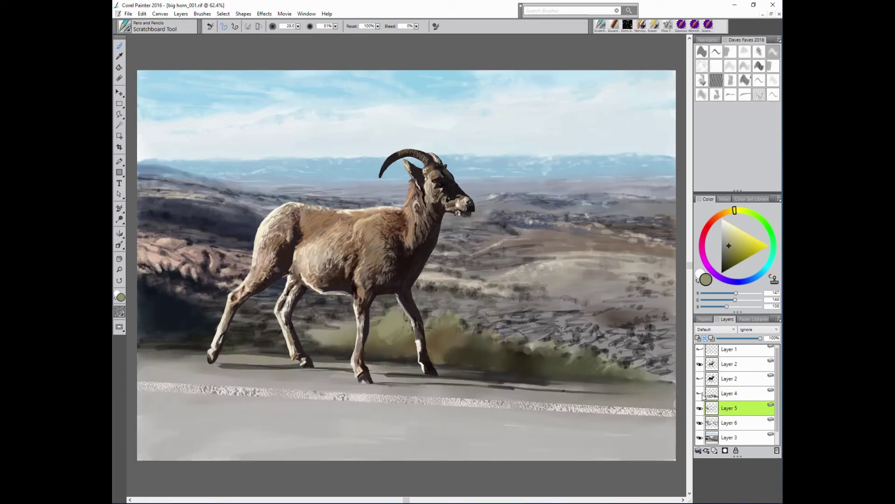
left_click(470, 322, "alt")
left_click_drag(353, 327, 342, 338)
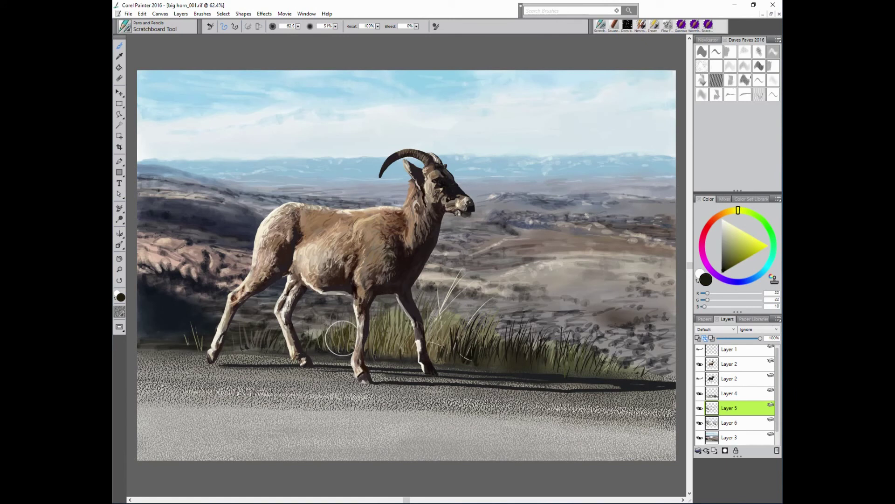
left_click(320, 324, "alt")
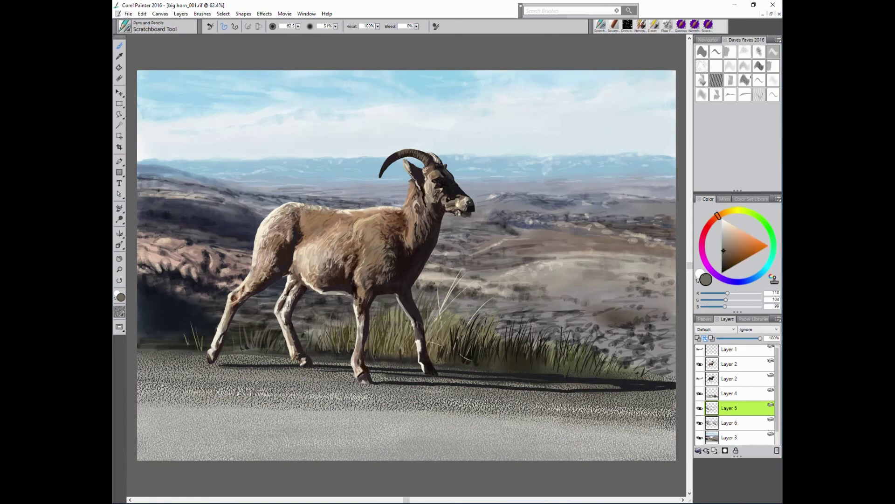
left_click(440, 319, "alt")
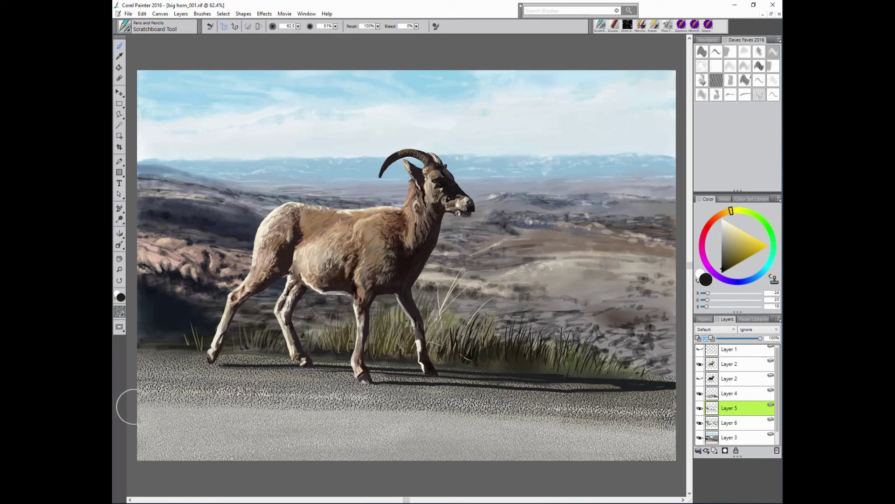
left_click(517, 337, "alt")
left_click(606, 329, "alt")
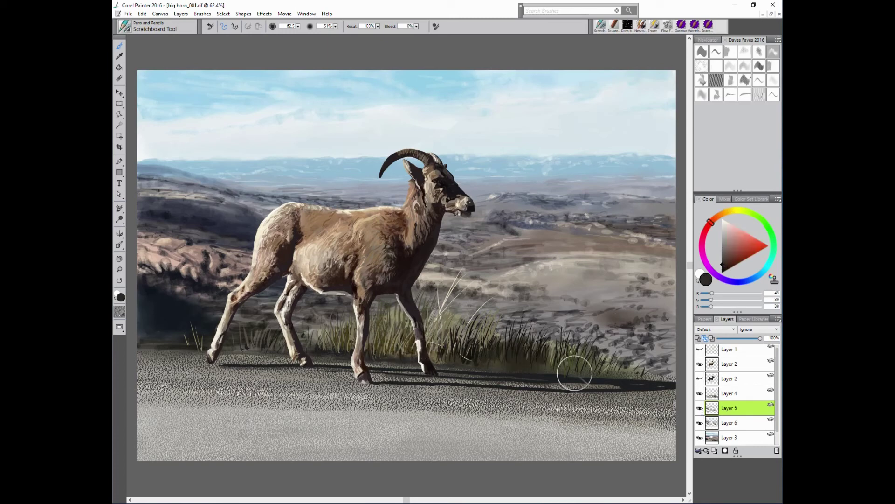
left_click(332, 329, "alt")
left_click(442, 266, "alt")
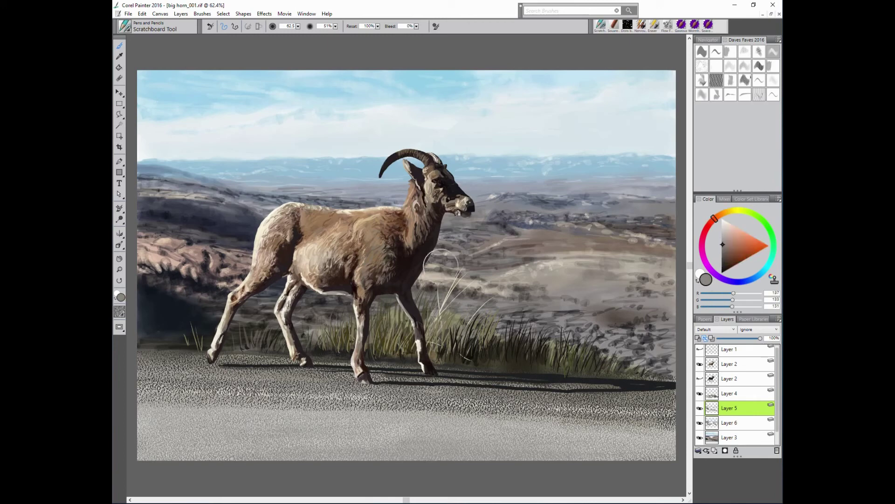
left_click(235, 336, "alt")
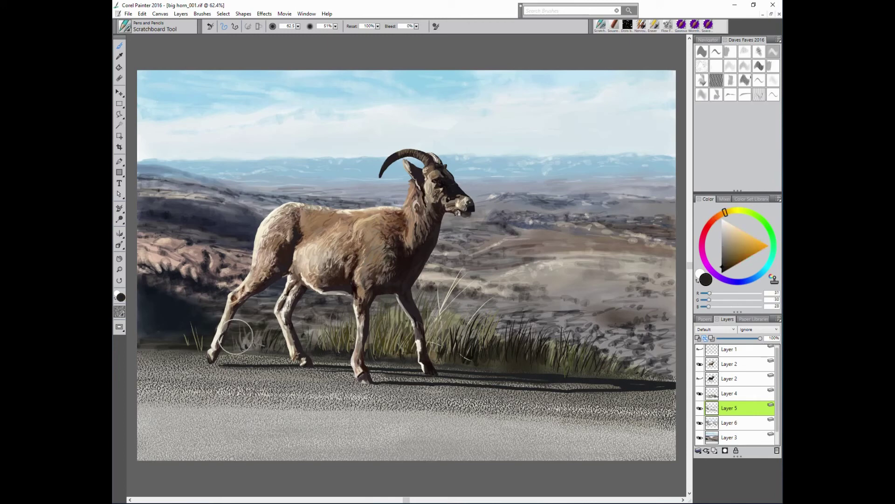
- Activate the upper Layer 2 and smear the haunch shading with Smear 2 at 24% opacity
left_click(746, 366)
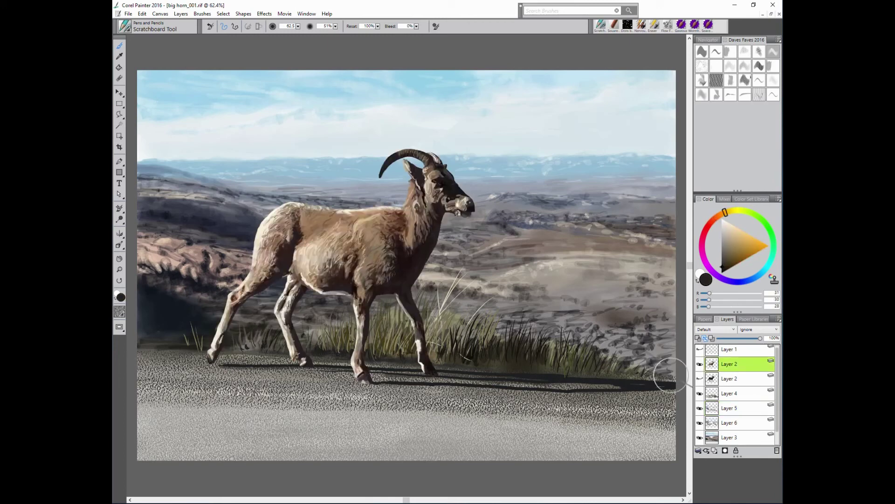
right_click(729, 364)
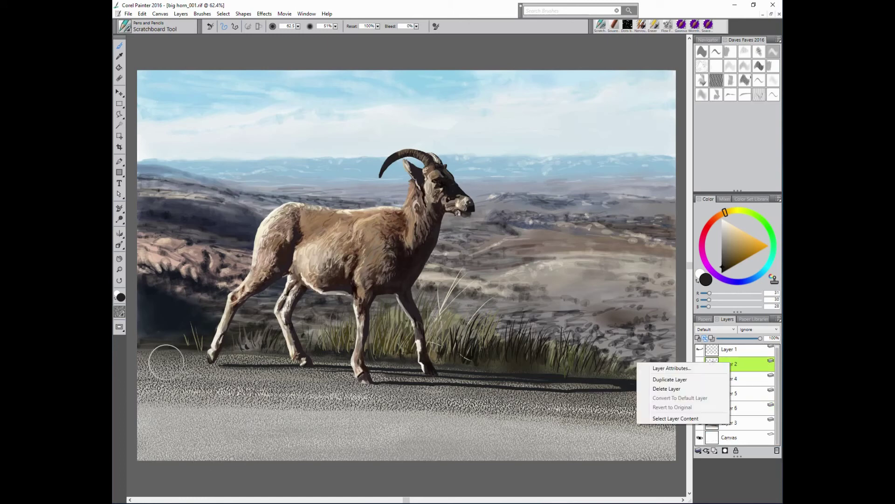
left_click(699, 378)
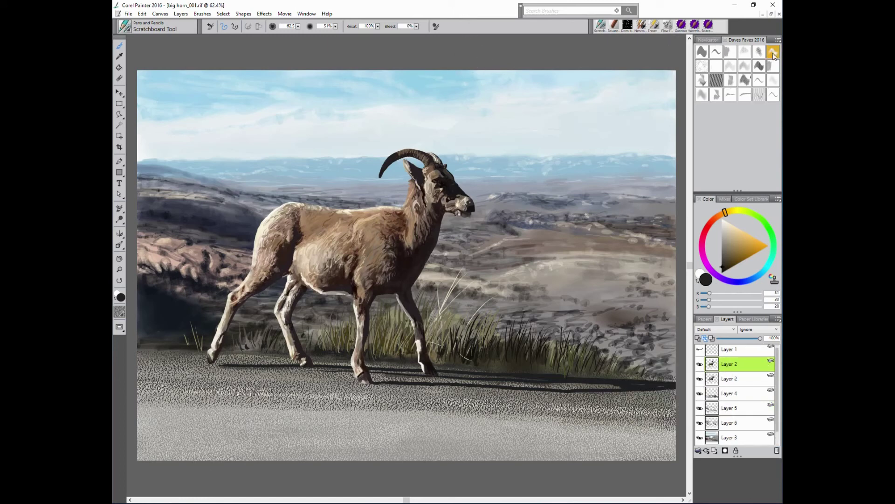
key("1")
left_click_drag(336, 27, 318, 34)
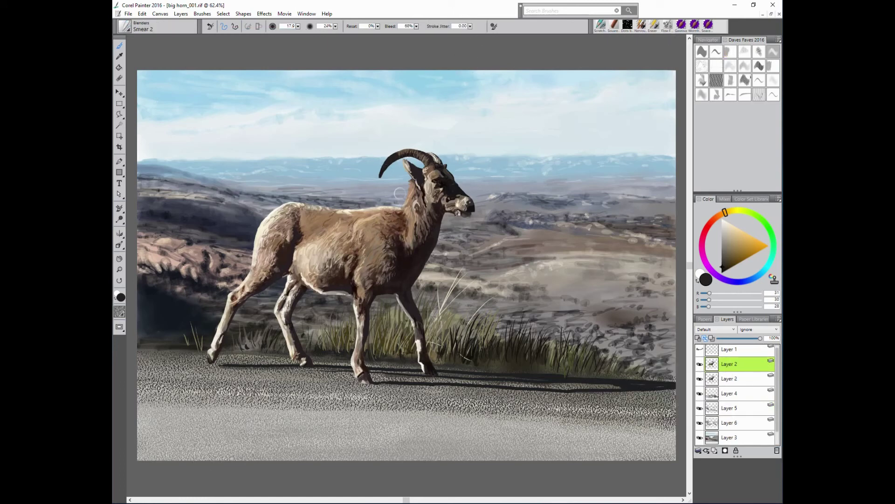
left_click_drag(396, 211, 390, 211)
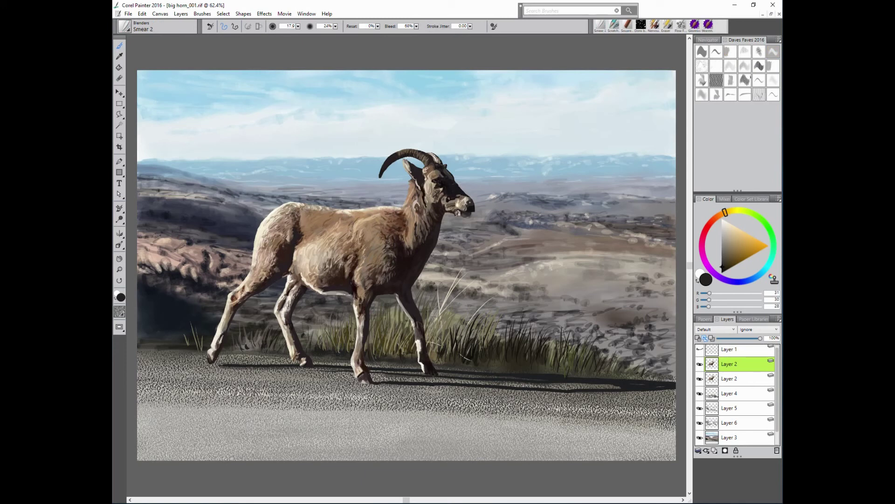
left_click_drag(268, 235, 289, 237)
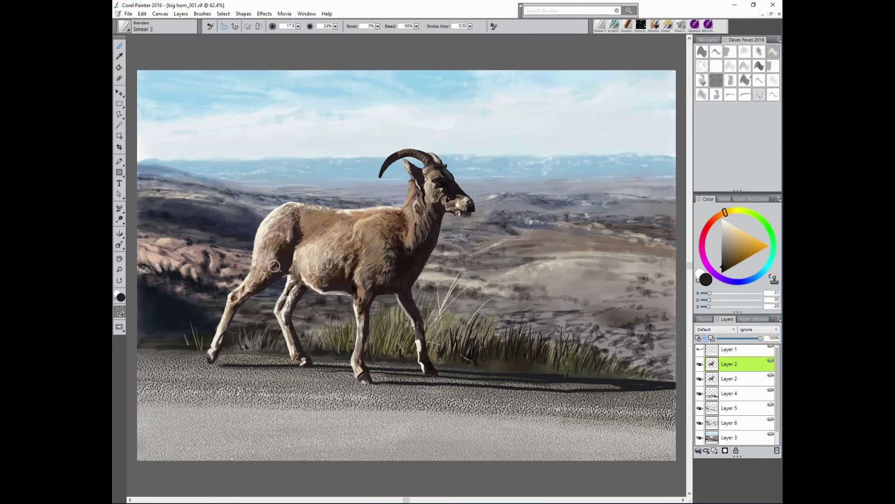
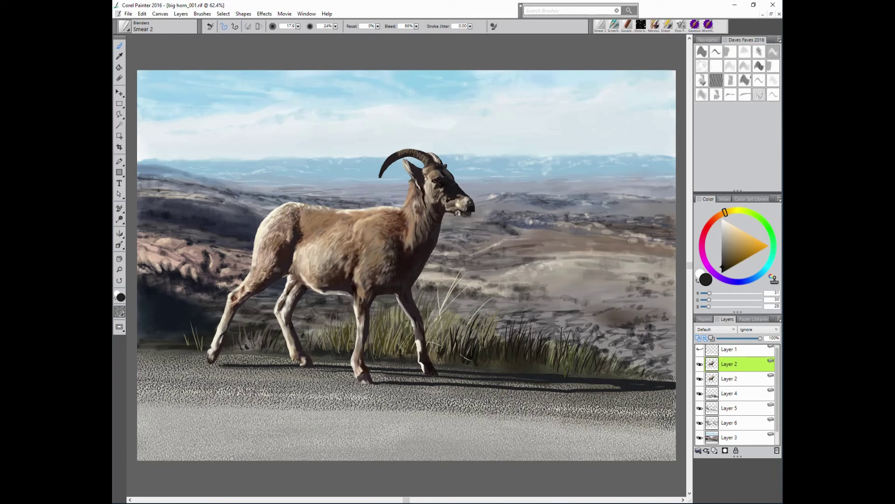
- On Layer 4, lower the Smear 2 blender opacity to 9% and fine-tune the brush size
left_click(739, 393)
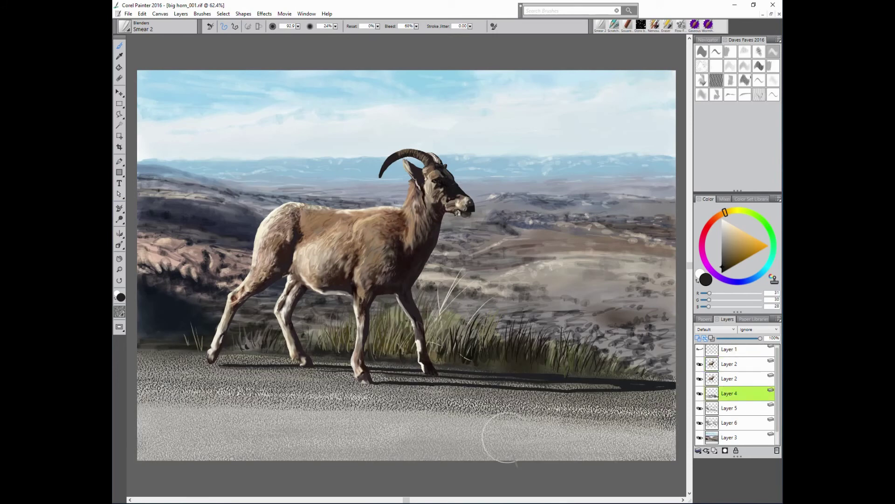
left_click_drag(335, 26, 224, 32)
key("bracketleft")
key("bracketleft")
key("bracketleft")
key("bracketright")
key("bracketright")
key("bracketright")
- Make Layer 2 the active layer, shrink the brush, and show the Navigator overview
left_click(739, 363)
left_click(701, 363)
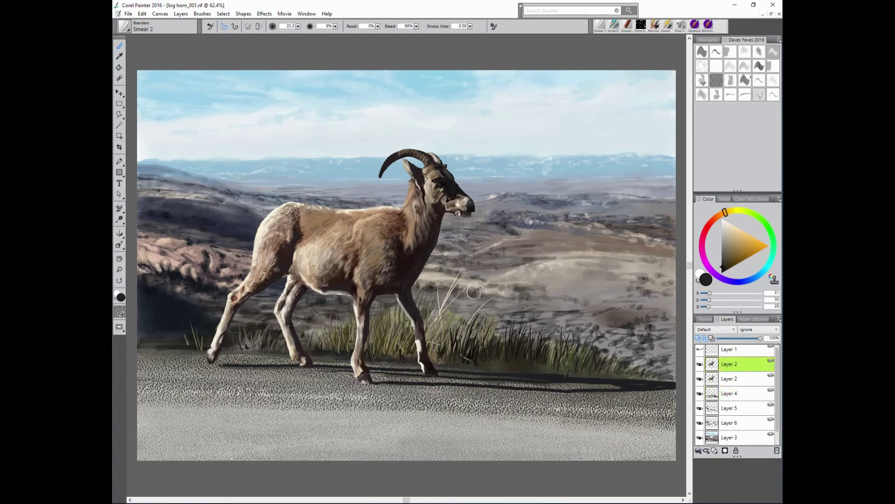
key("bracketleft")
key("bracketleft")
key("bracketleft")
left_click(709, 39)
- Zoom in on the sheep and toggle Layer 2's visibility
left_click(730, 157)
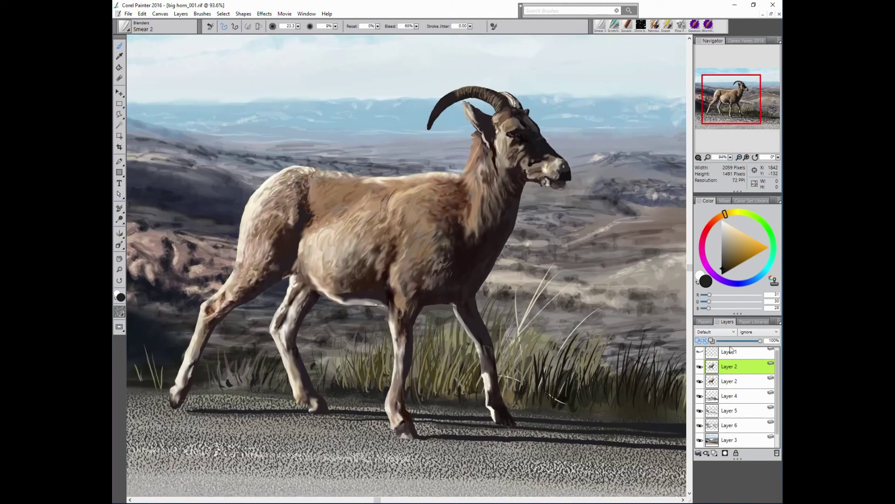
double_click(730, 366)
key("Escape")
left_click(699, 367)
- Try Soft Light, Overlay and Darken composite methods on Layer 2, then restore Default
left_click(716, 332)
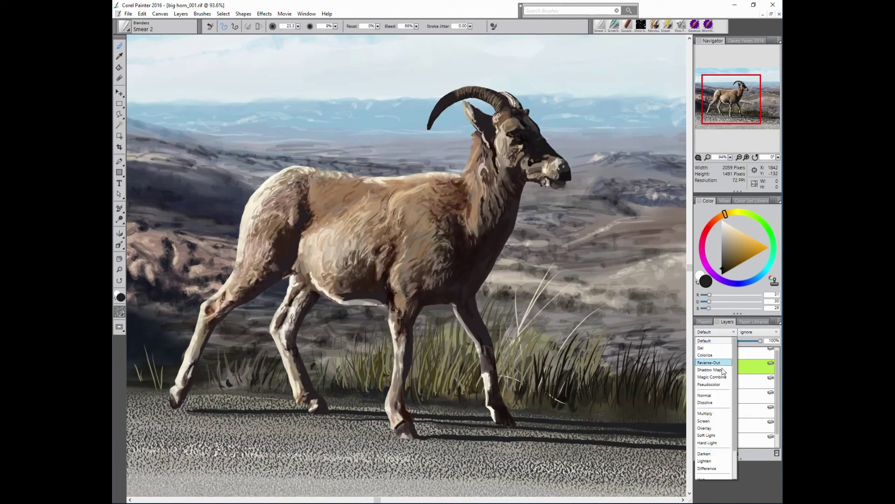
left_click(713, 370)
left_click(716, 331)
left_click(715, 350)
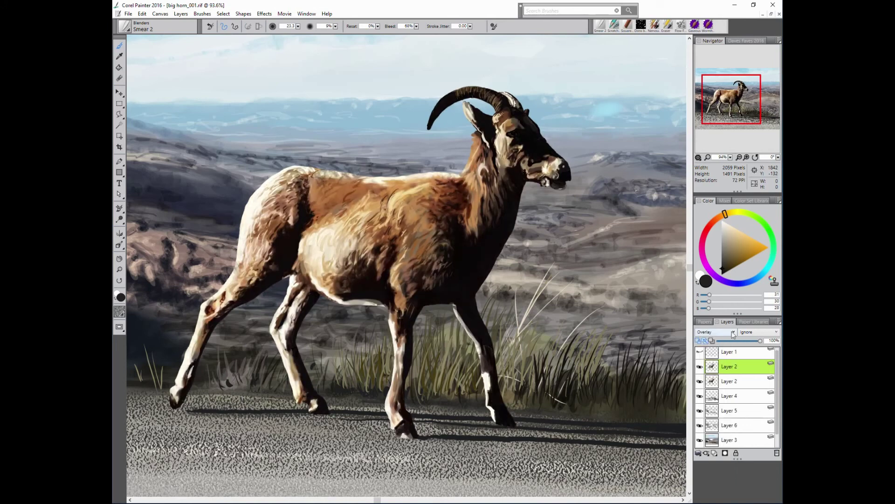
left_click(716, 332)
left_click(716, 332)
left_click(714, 434)
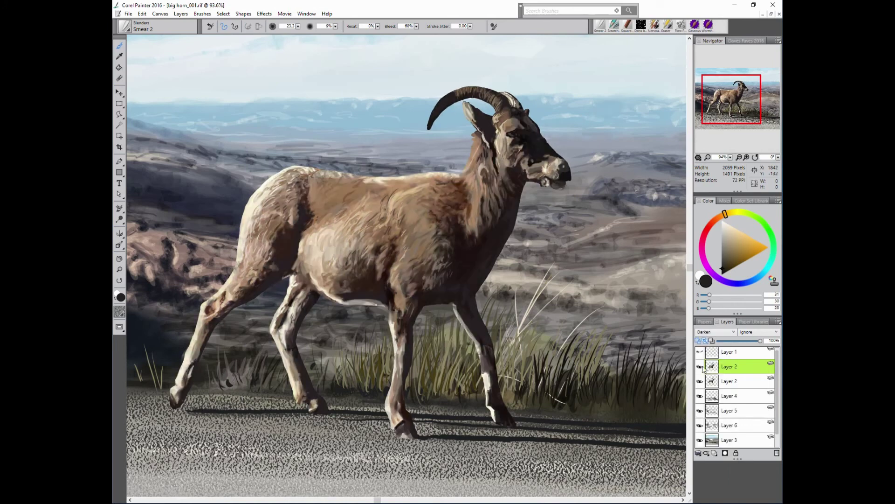
left_click(734, 332)
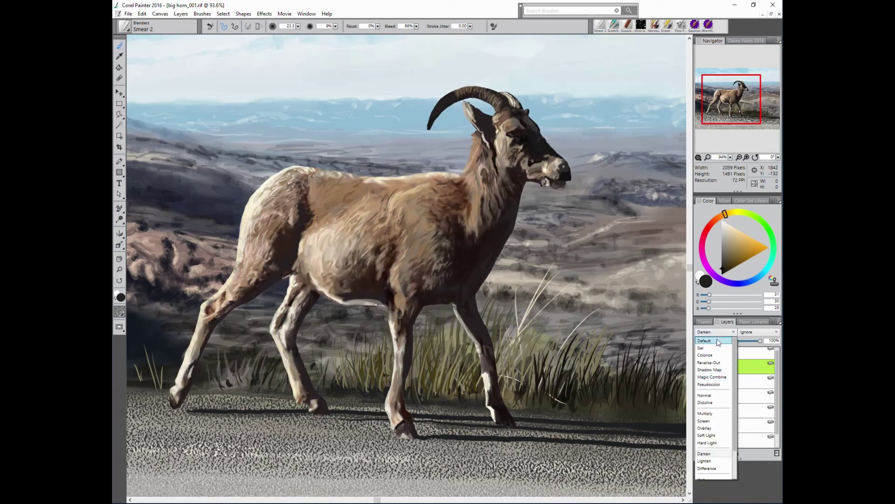
left_click(759, 372)
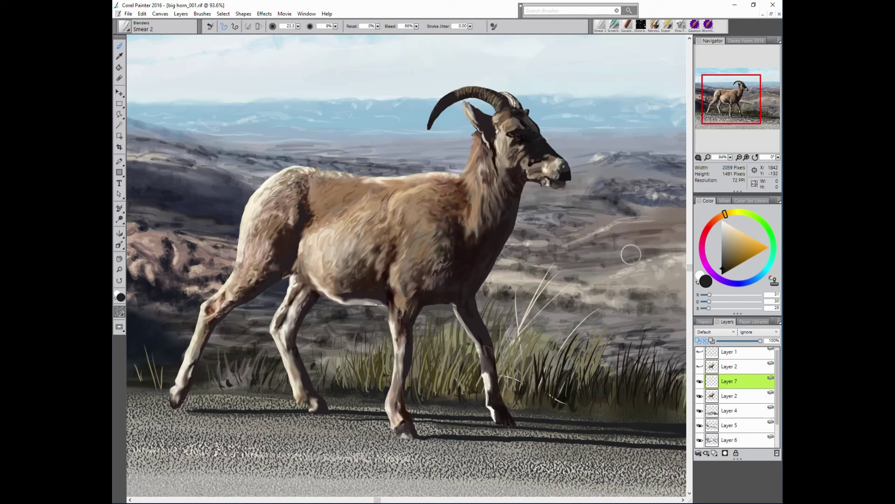
- Scratch light beige highlights beside the eye and pale greenish-white ones on the front hoof
left_click(614, 26)
left_click(559, 166, "alt")
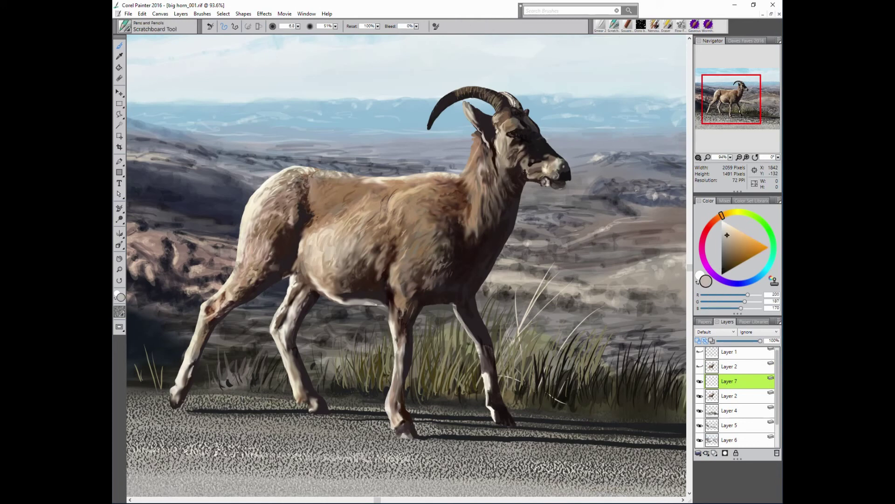
mouse_move(529, 137)
left_mouse_down()
mouse_move(517, 133)
mouse_move(514, 118)
left_mouse_up()
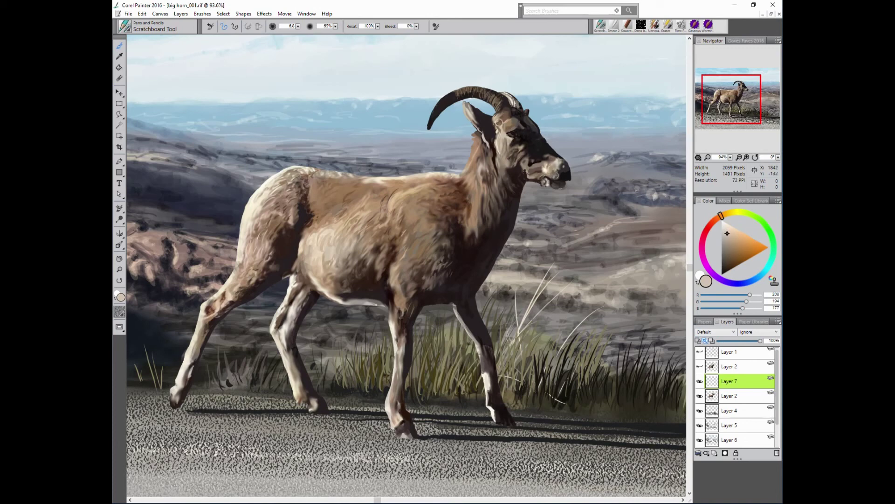
left_click(517, 131, "alt")
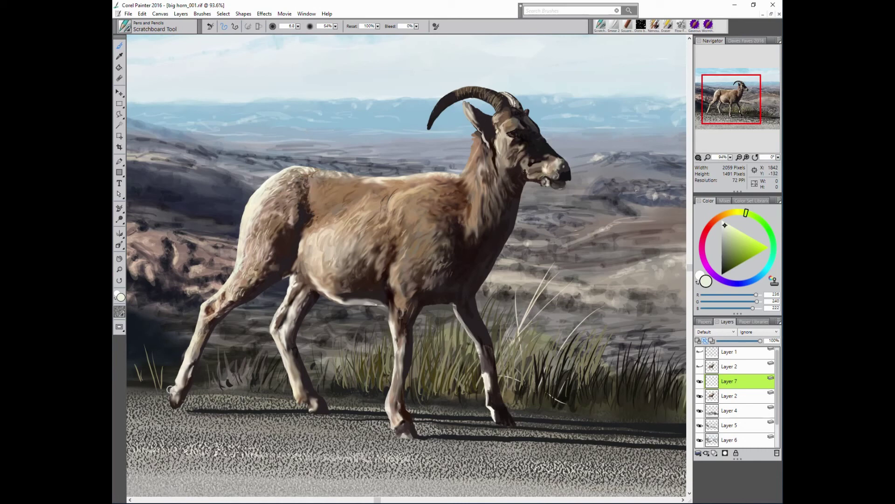
left_click_drag(170, 389, 182, 396)
- Sample and adjust a range of dark brown, tan and pale grey-tan fur colours
left_click(292, 301, "alt")
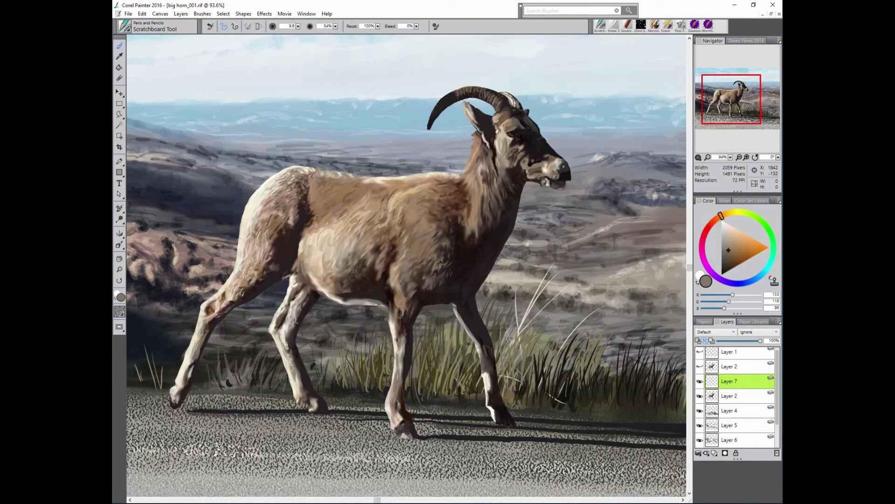
left_click(479, 275, "alt")
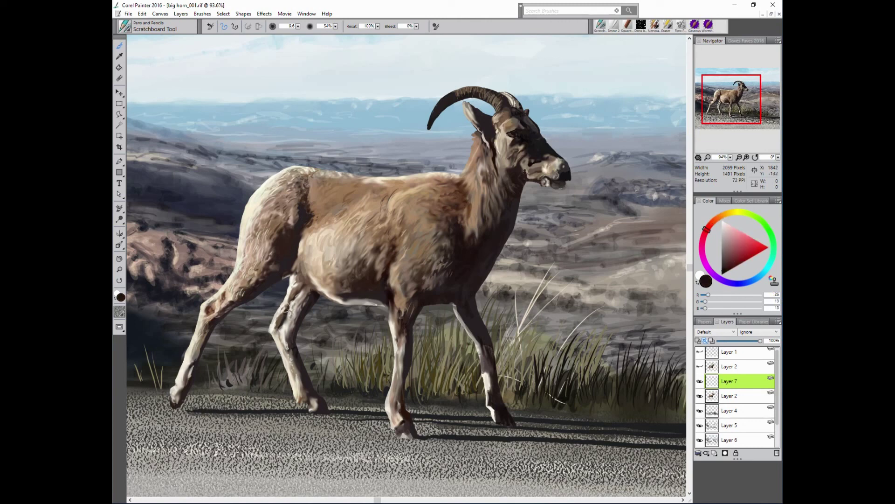
left_click(280, 324, "alt")
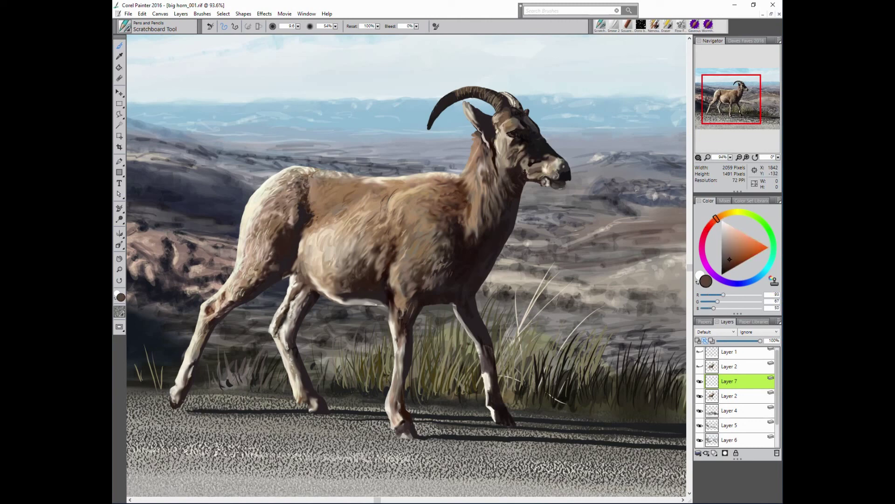
left_click(282, 335, "alt")
left_click(353, 333, "alt")
left_click(289, 344, "alt")
left_click(309, 333, "alt")
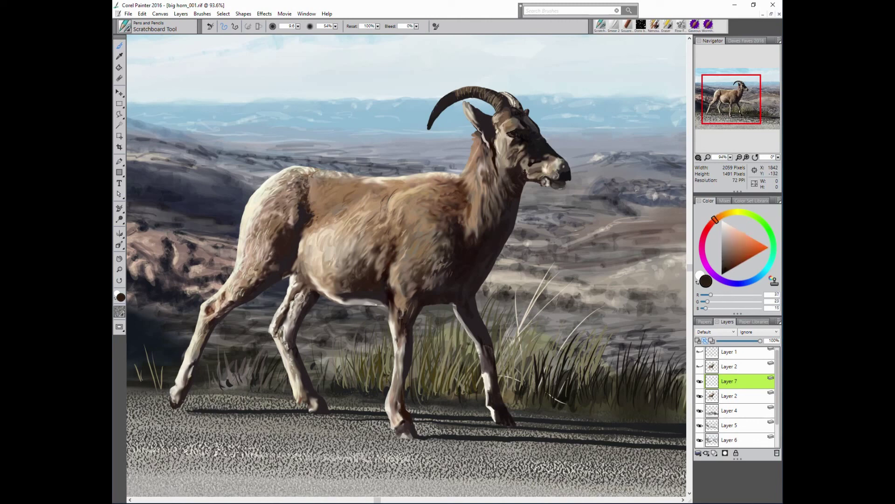
left_click(299, 277, "alt")
left_click(299, 268, "alt")
left_click(359, 270, "alt")
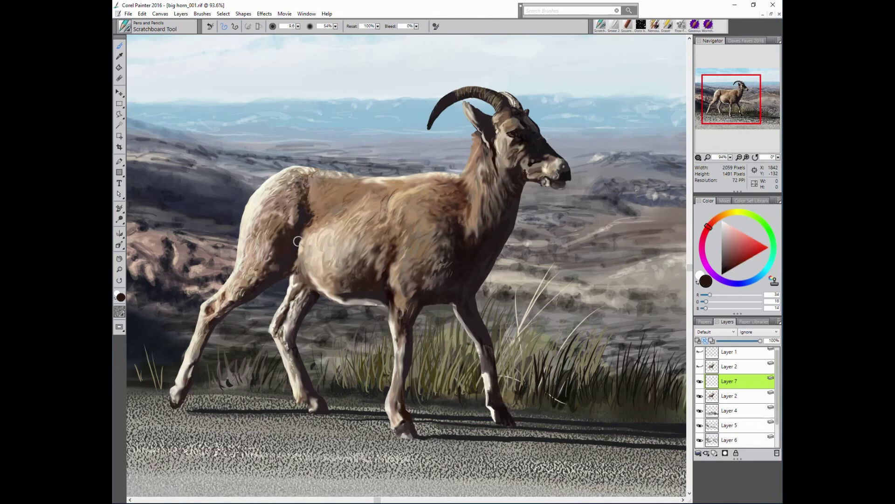
left_click(278, 234, "alt")
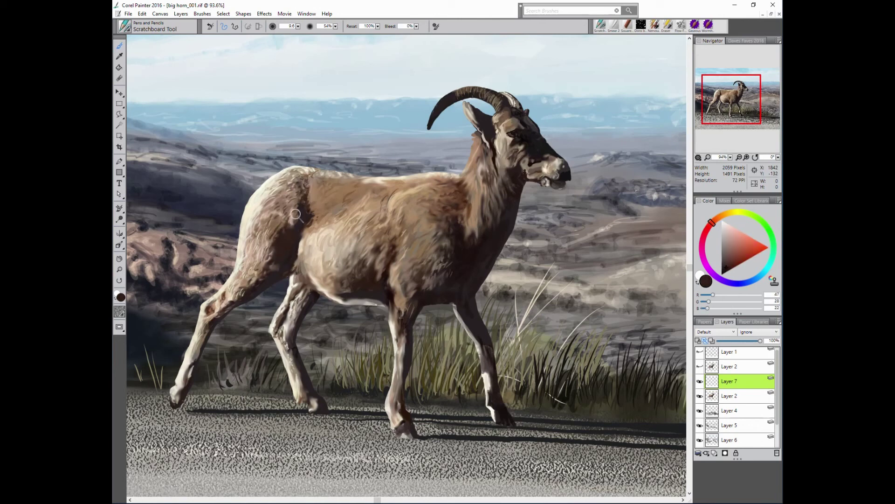
left_click(336, 171, "alt")
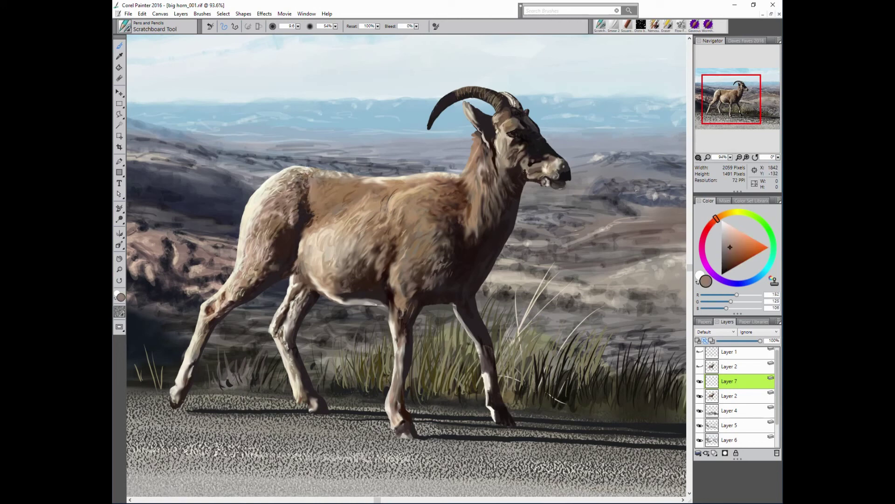
left_click(208, 182, "alt")
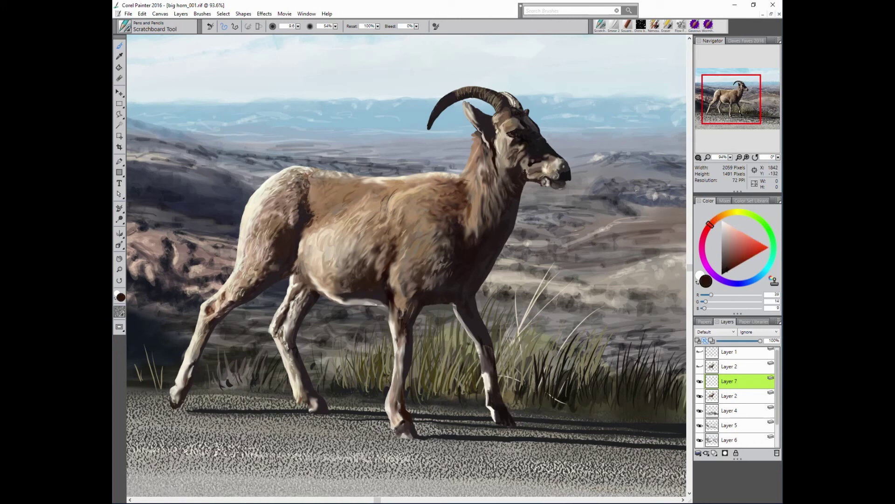
left_click(480, 239, "alt")
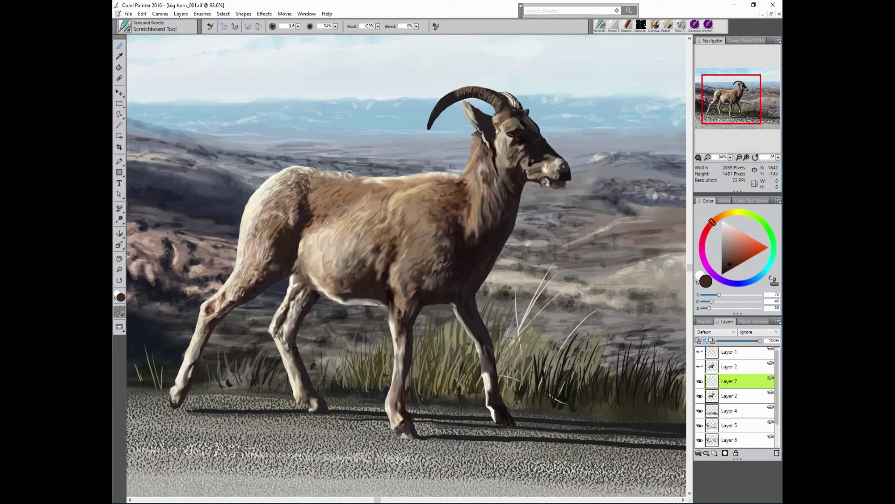
left_click(250, 174, "alt")
left_click(477, 172, "alt")
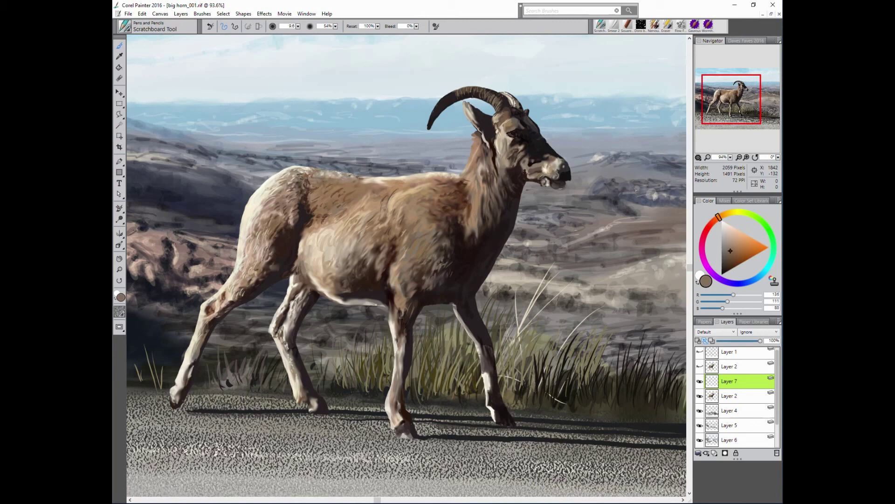
left_click(401, 181, "alt")
left_click(503, 175, "alt")
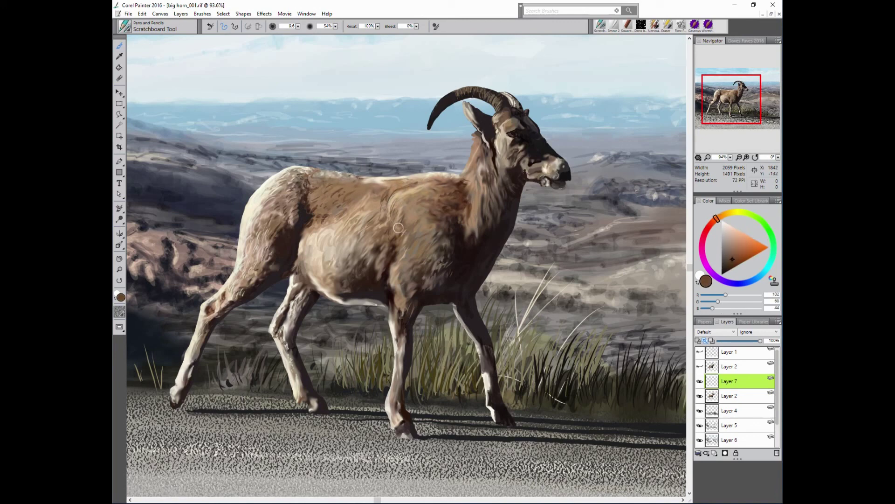
left_click(397, 244, "alt")
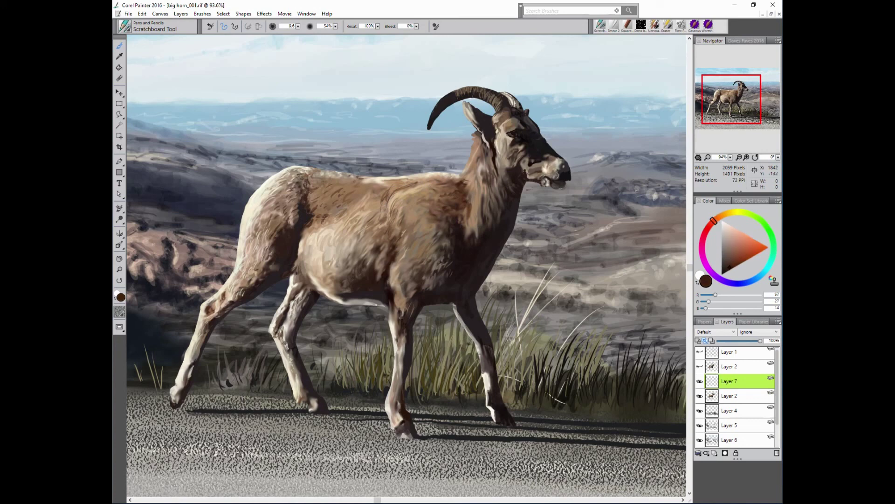
left_click(384, 258, "alt")
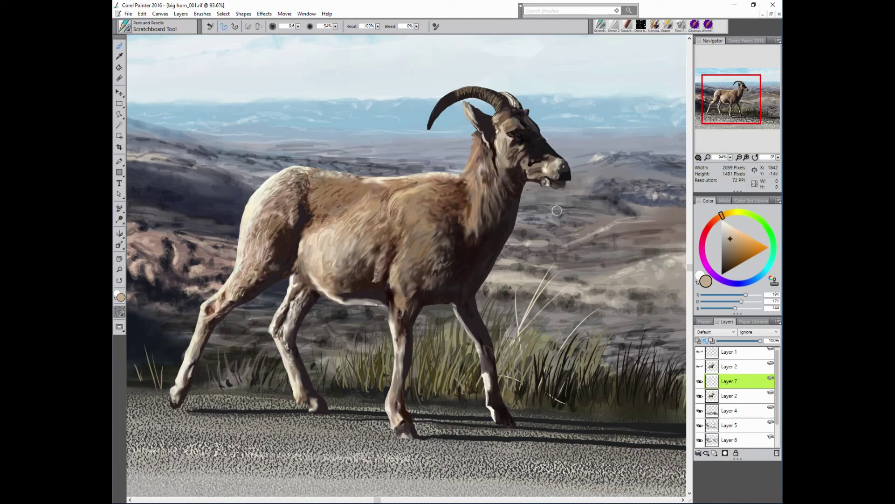
left_click(342, 270, "alt")
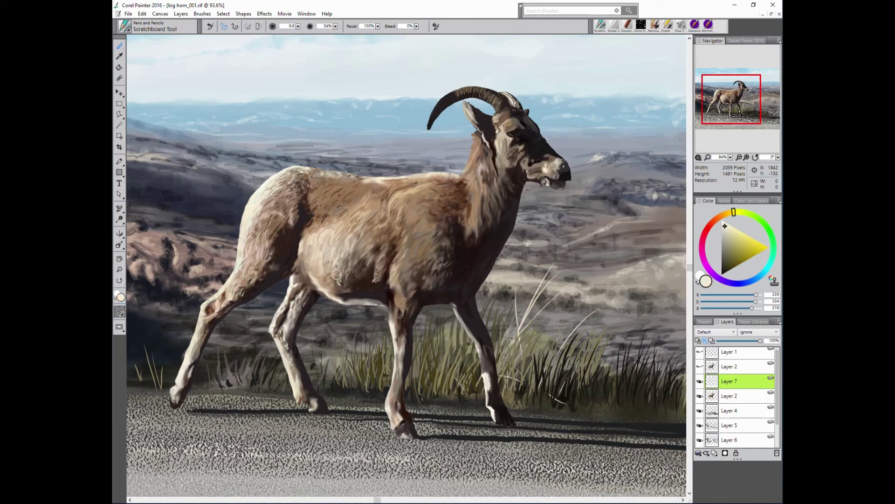
left_click(308, 280, "alt")
left_click(475, 277, "alt")
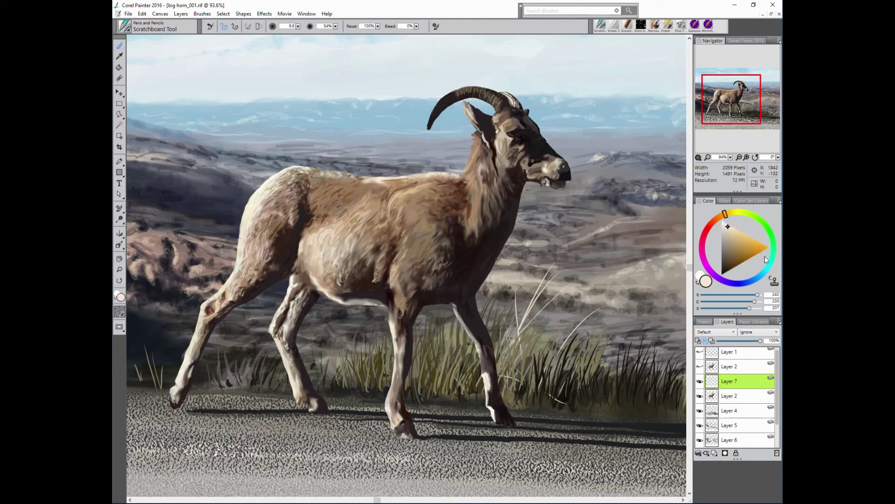
left_click(336, 282, "alt")
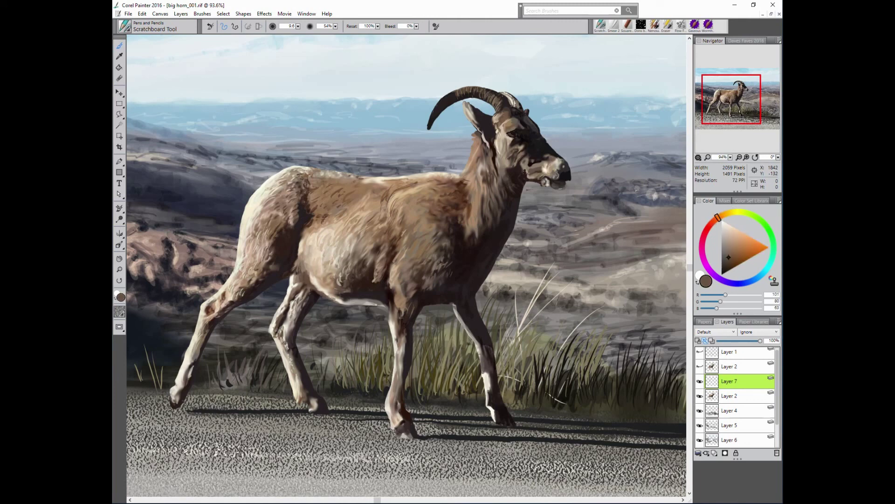
left_click(327, 285, "alt")
left_click(342, 302, "alt")
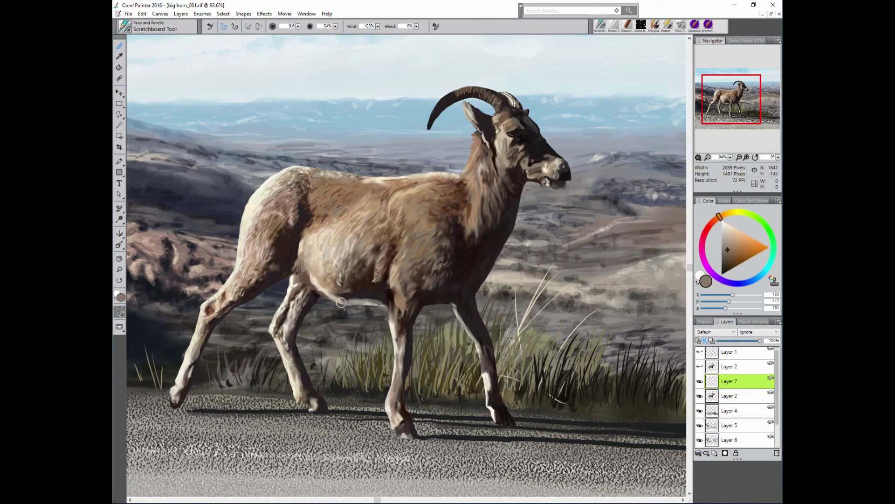
left_click(373, 302, "alt")
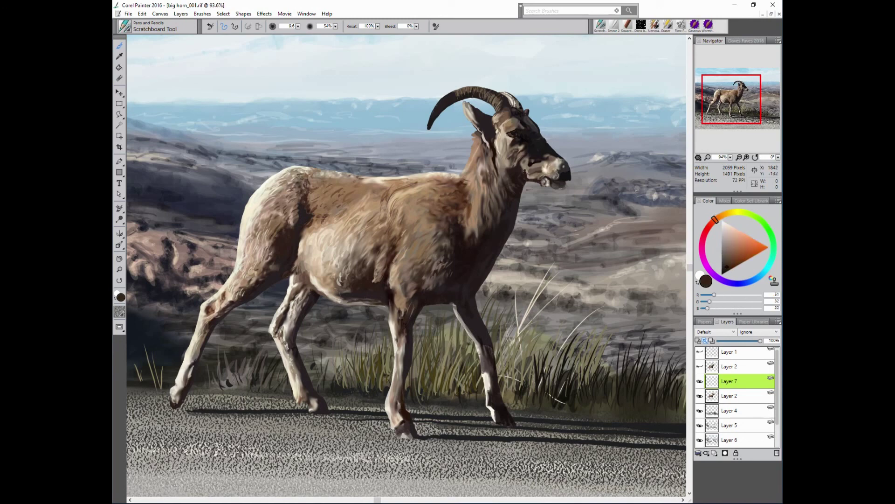
left_click(385, 301, "alt")
left_click(359, 301, "alt")
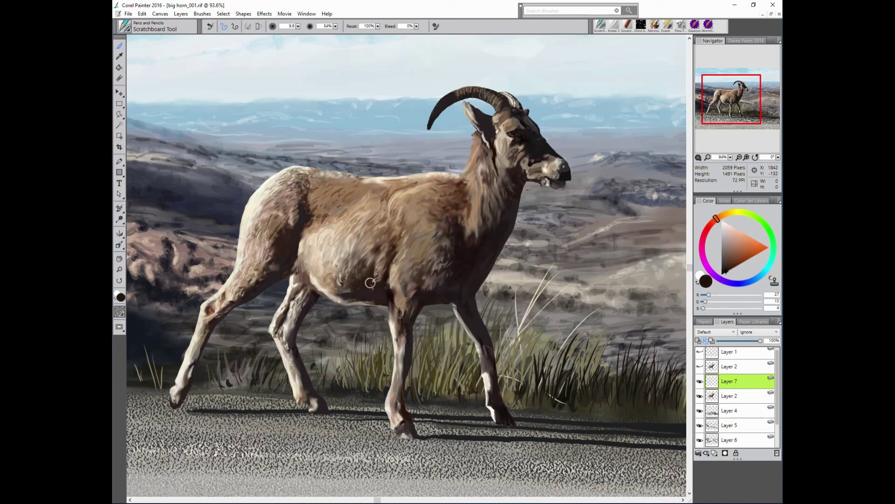
left_click(397, 281, "alt")
left_click(424, 279, "alt")
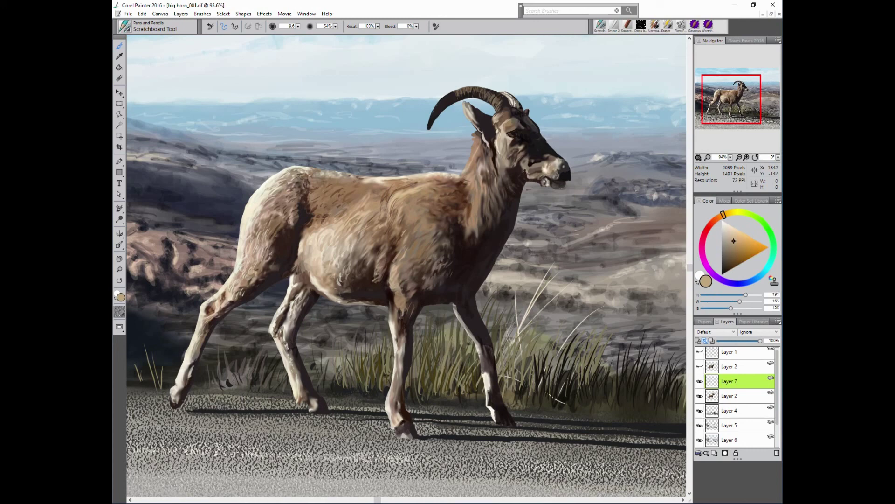
left_click(396, 289, "alt")
left_click(481, 267, "alt")
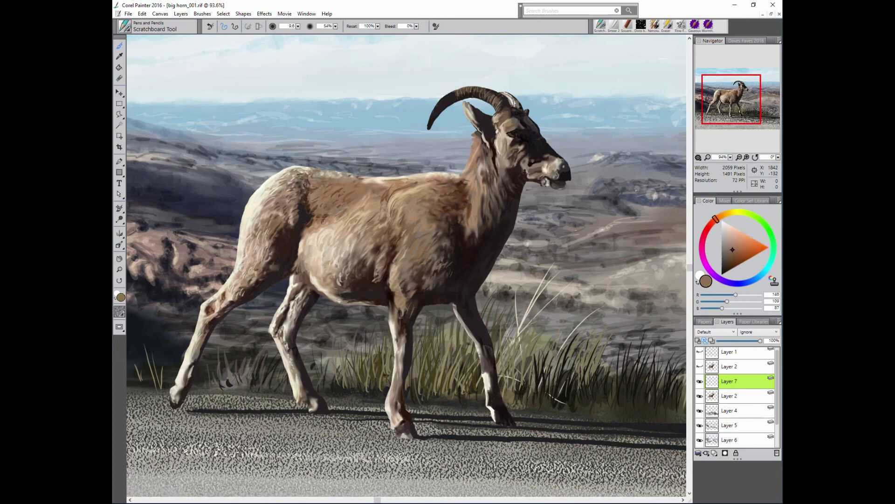
left_click(404, 274, "alt")
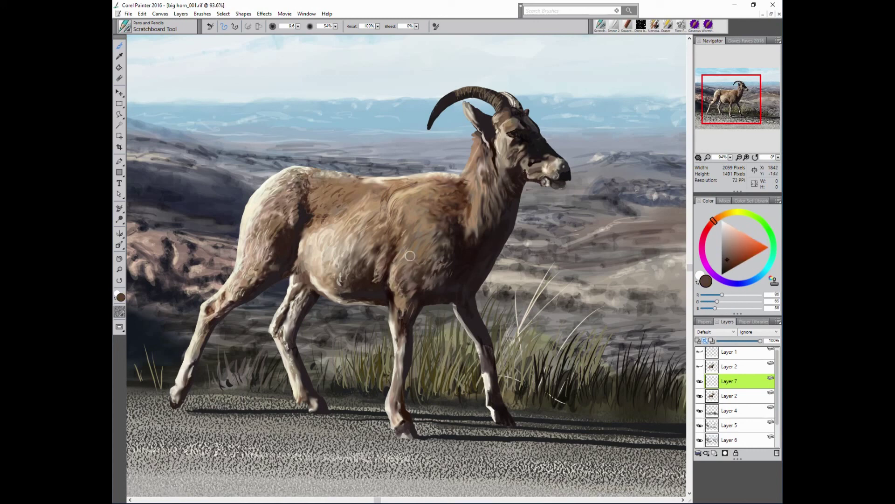
left_click(396, 245, "alt")
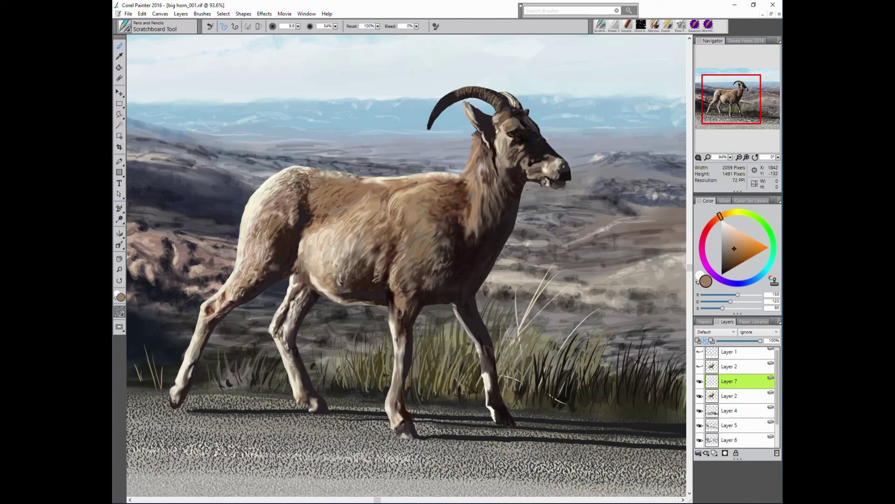
left_click(412, 260, "alt")
left_click(435, 266, "alt")
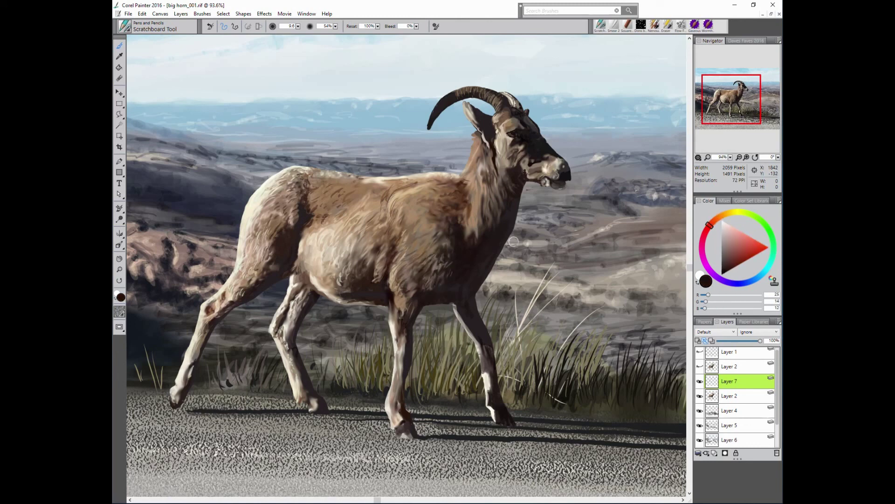
left_click(429, 256, "alt")
left_click(455, 232, "alt")
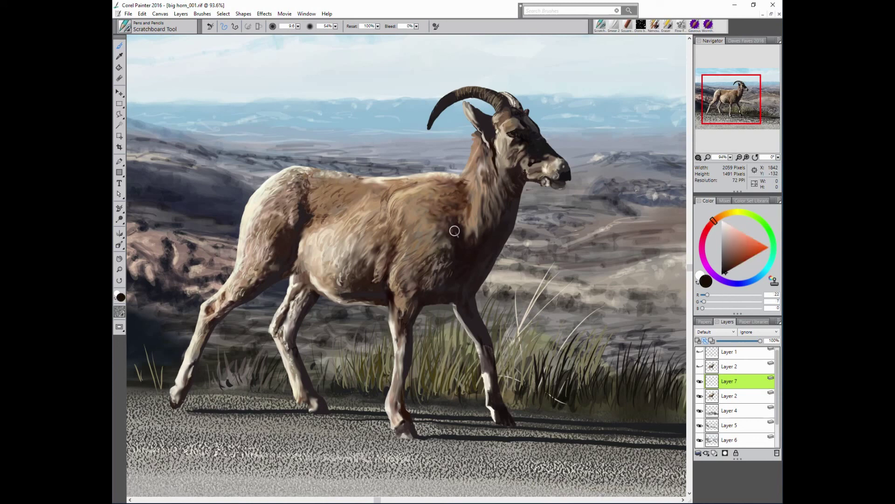
left_click(438, 235, "alt")
left_click(429, 215, "alt")
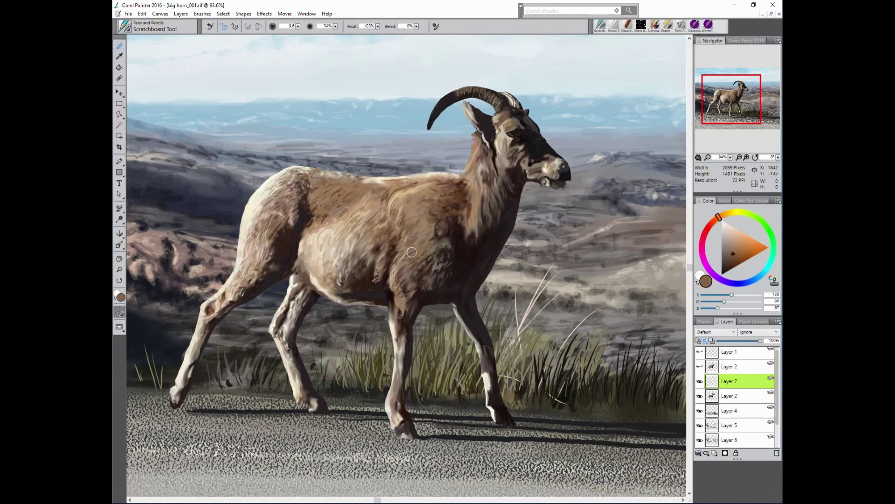
left_click(411, 252, "alt")
left_click(425, 223, "alt")
left_click(422, 239, "alt")
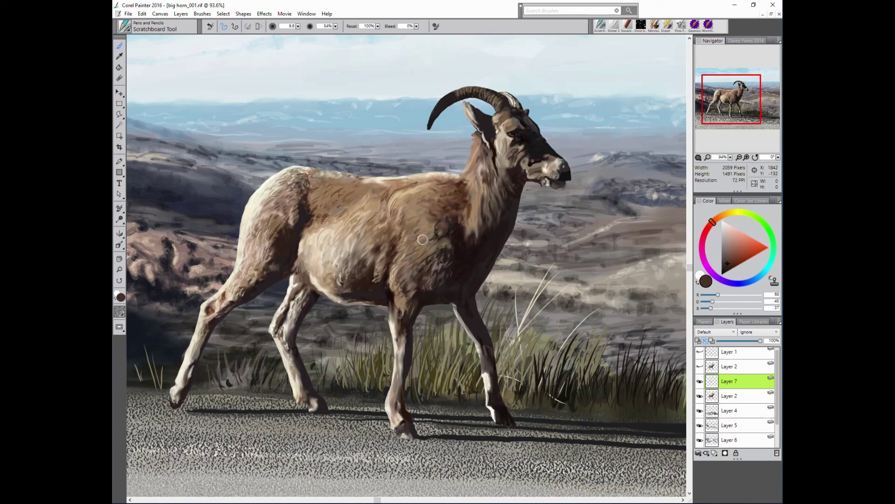
left_click(410, 208, "alt")
left_click(433, 196, "alt")
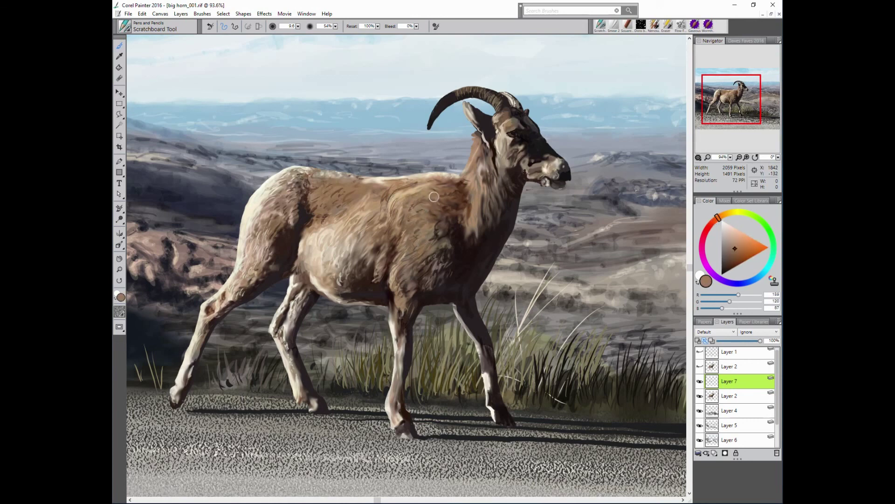
left_click(392, 192, "alt")
left_click(438, 201, "alt")
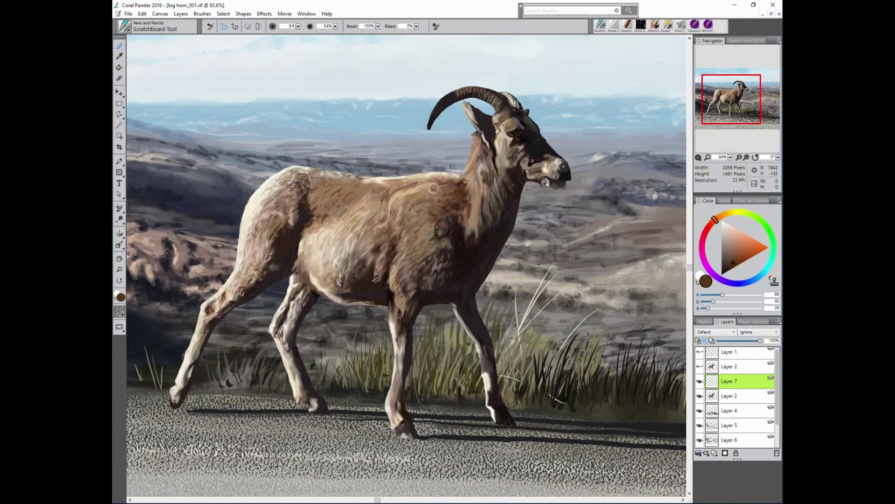
left_click(532, 196, "alt")
left_click(452, 194, "alt")
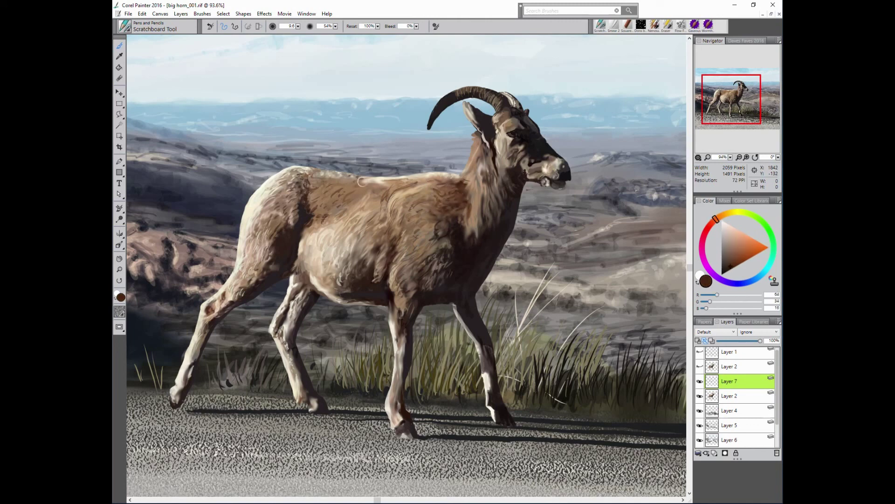
left_click(362, 191, "alt")
left_click(470, 182, "alt")
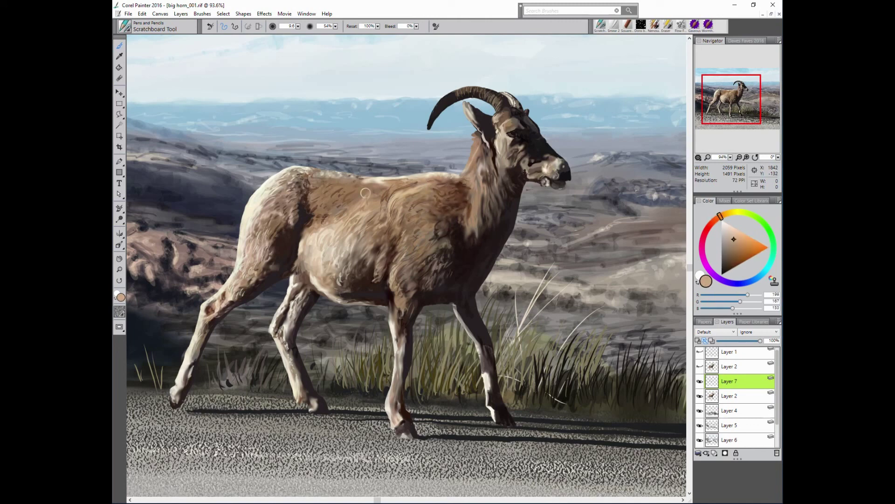
left_click(480, 157, "alt")
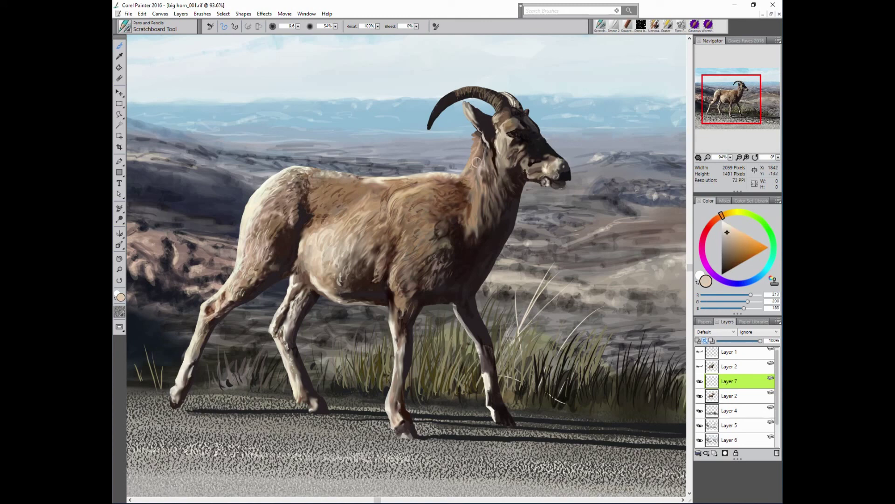
- Stroke pale grey-tan hairs down the sheep's neck and resample a brown fur tone
left_click_drag(476, 193, 487, 219)
left_click_drag(495, 180, 487, 219)
left_click(506, 193, "alt")
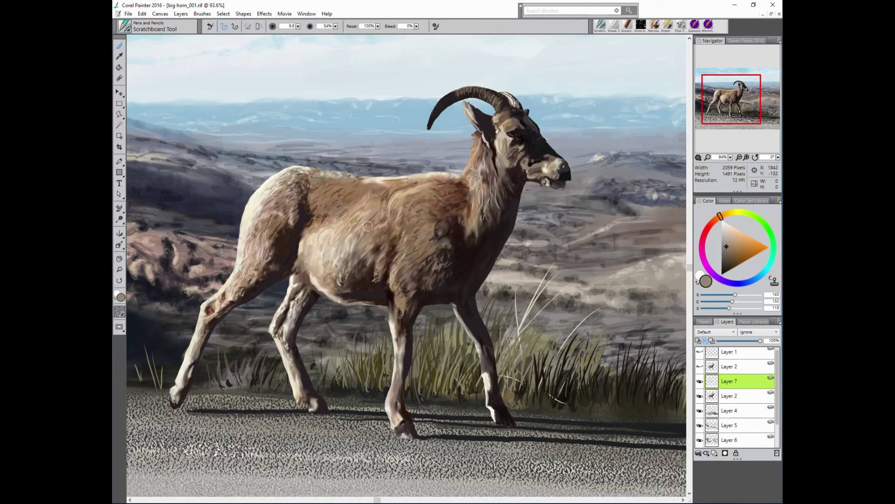
- Sample brown, light beige, pale cream and tan tones from the face
left_click(470, 232, "alt")
left_click(463, 156, "alt")
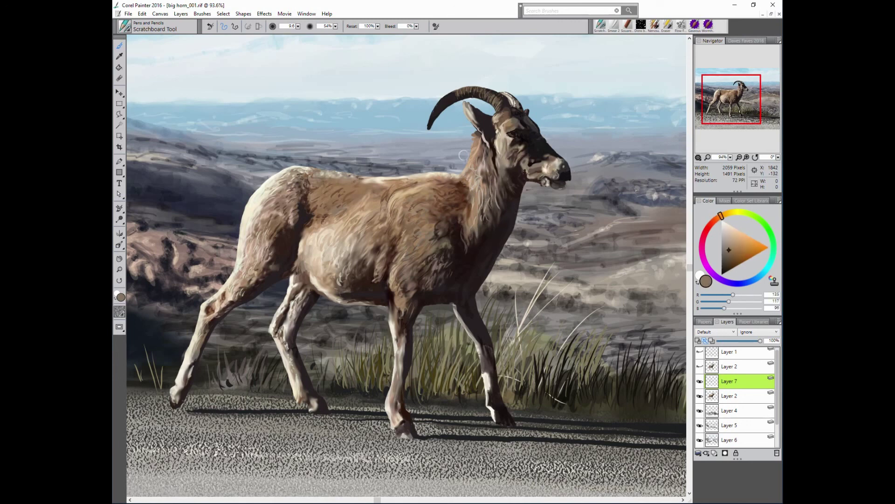
left_click(423, 146, "alt")
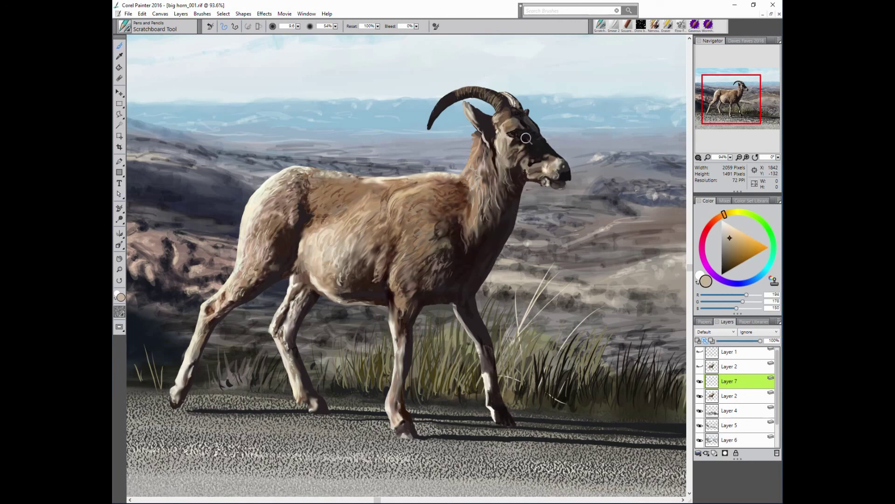
left_click(557, 164, "alt")
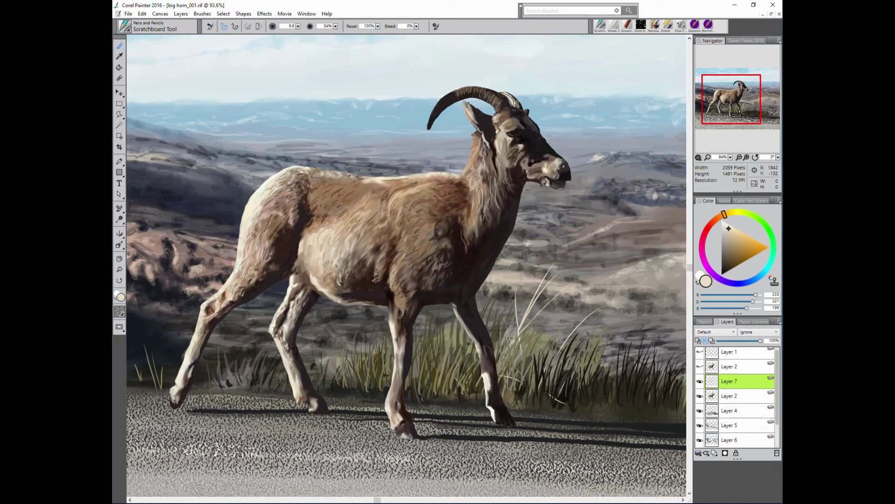
left_click(559, 163, "alt")
left_click(556, 162, "alt")
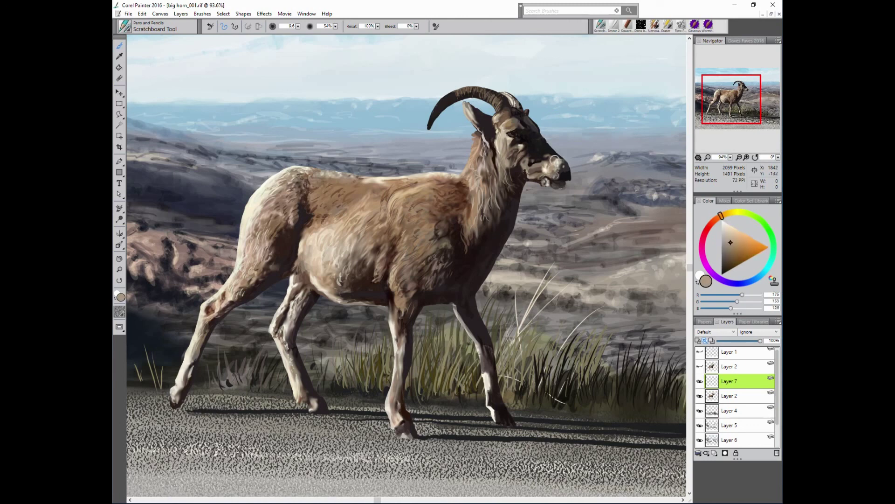
left_click(536, 166, "alt")
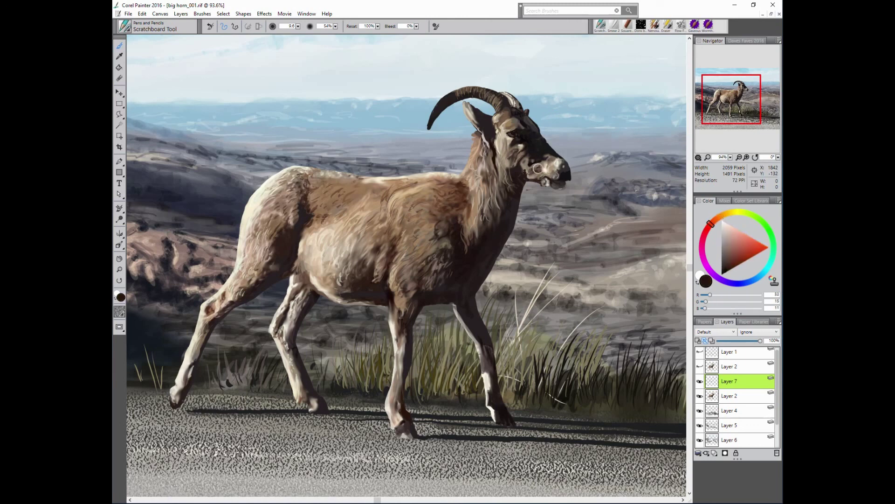
- Work near-black, dark grey and mouth shadow tones into the muzzle details
left_click(516, 124, "alt")
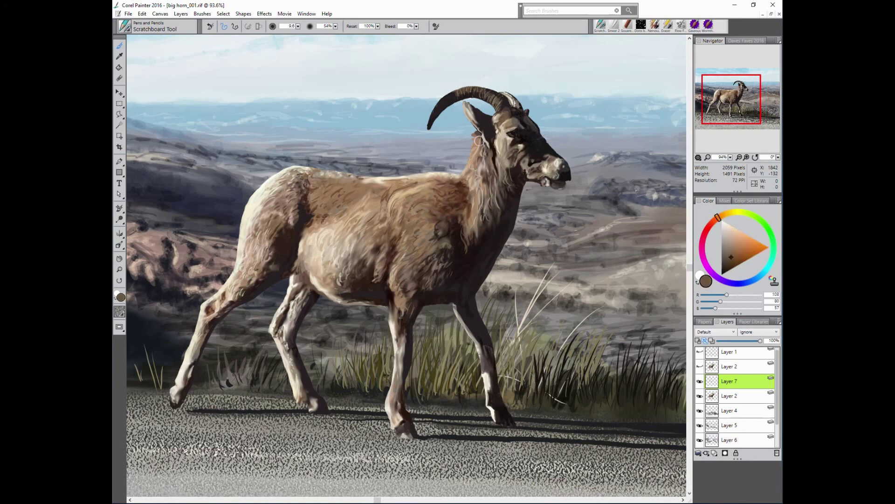
left_click(517, 125, "alt")
left_click(522, 119, "alt")
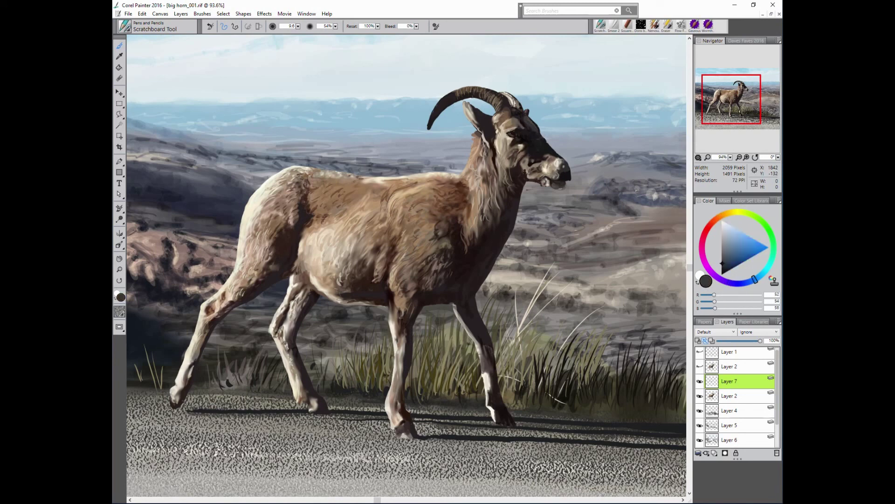
left_click(534, 129, "alt")
left_click(540, 147, "alt")
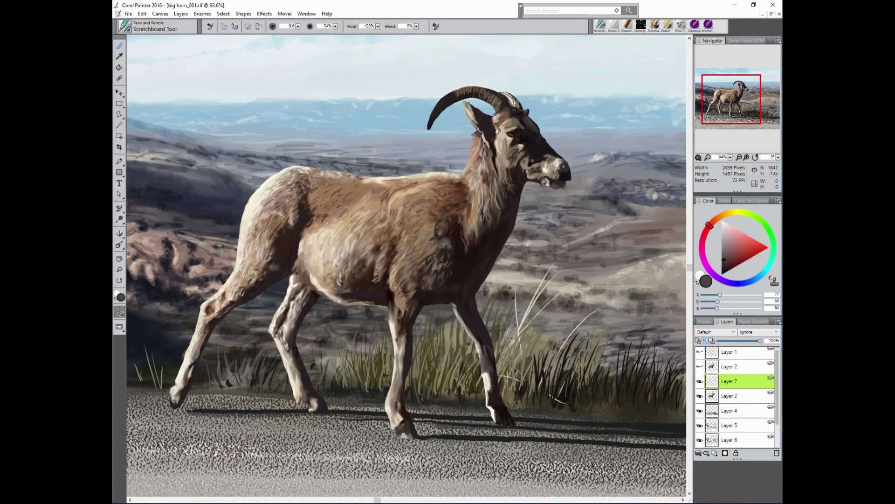
left_click(559, 156, "alt")
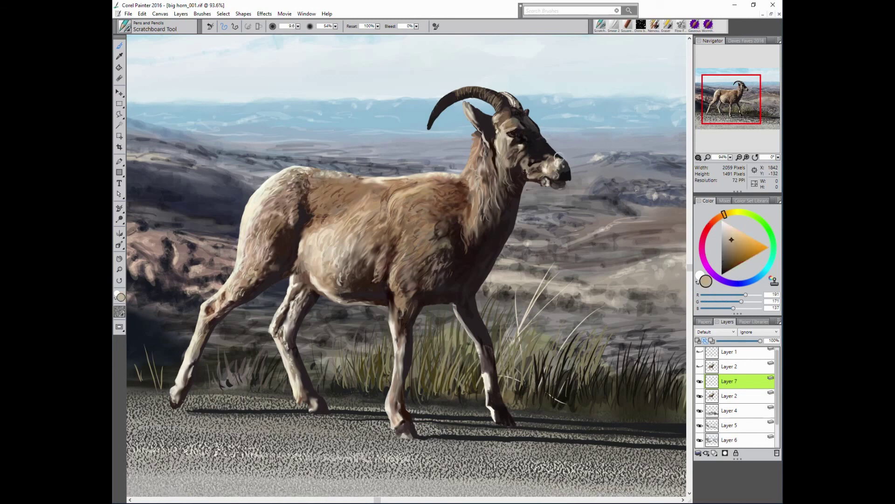
left_click(551, 154, "alt")
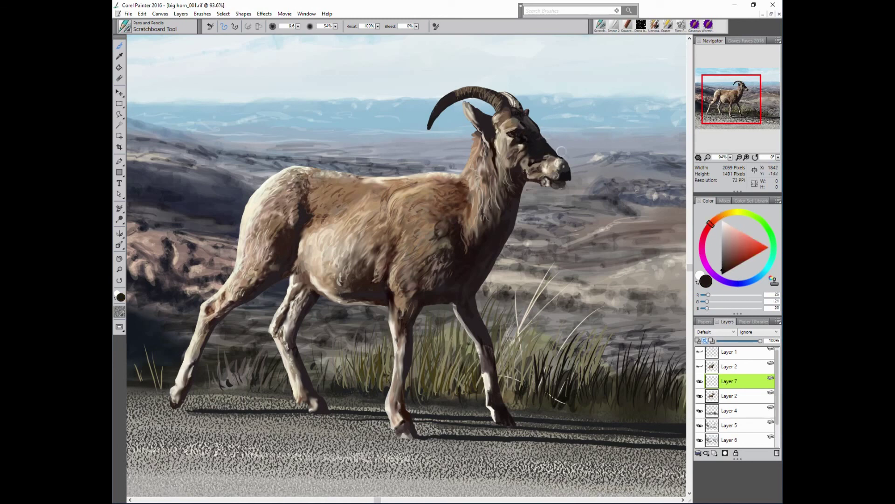
left_click(565, 164, "alt")
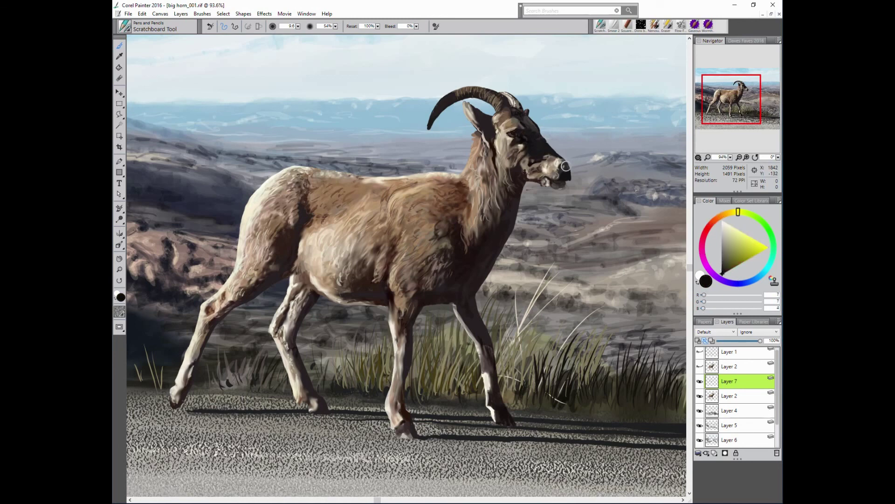
left_click(562, 171, "alt")
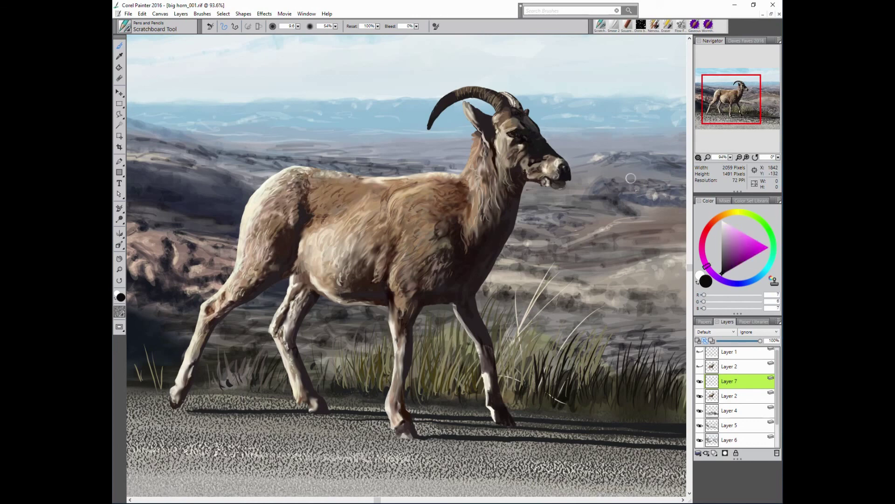
left_click(552, 183, "alt")
left_click(555, 183, "alt")
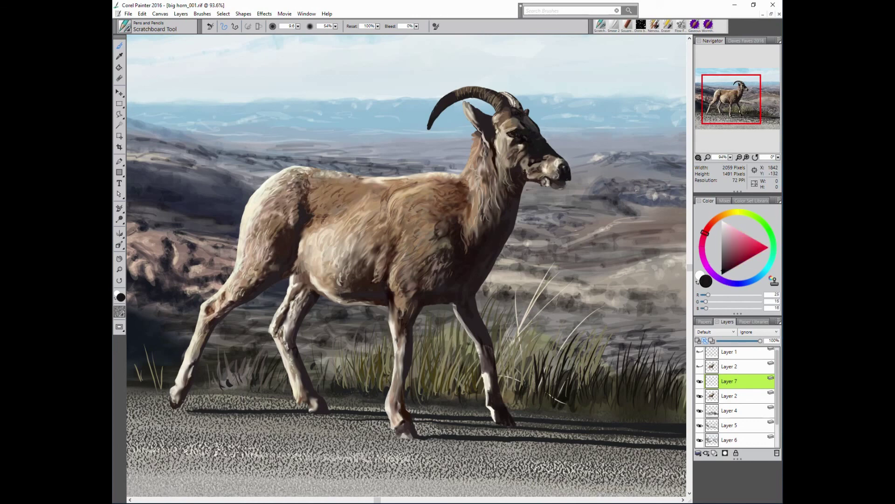
left_click(541, 180, "alt")
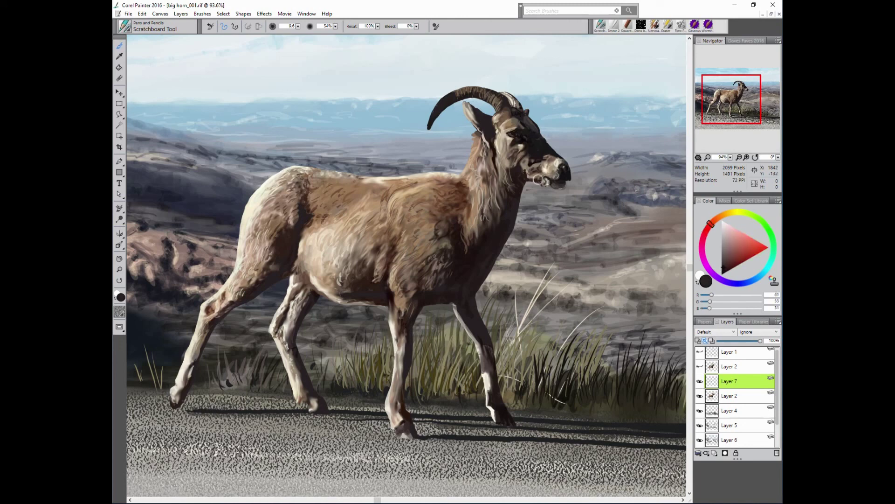
- Fit the painting in the window and sample the dark shadow colour near the road
key("ctrl+0")
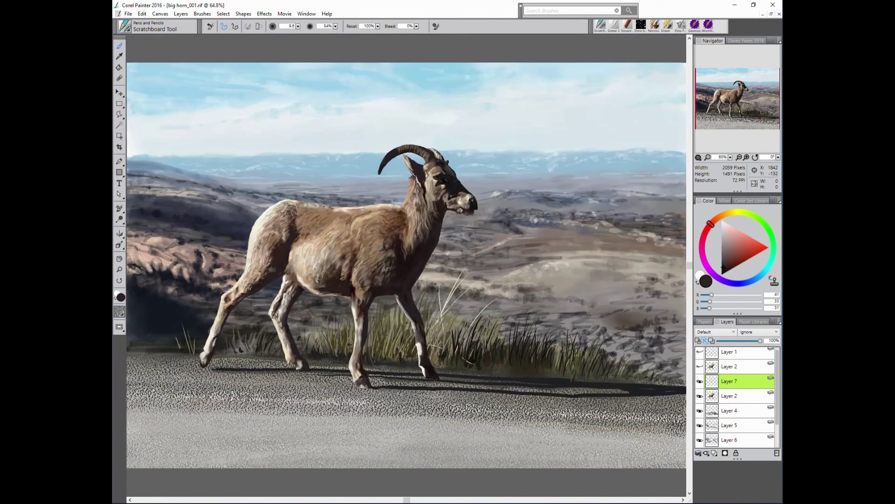
left_click(385, 302, "alt")
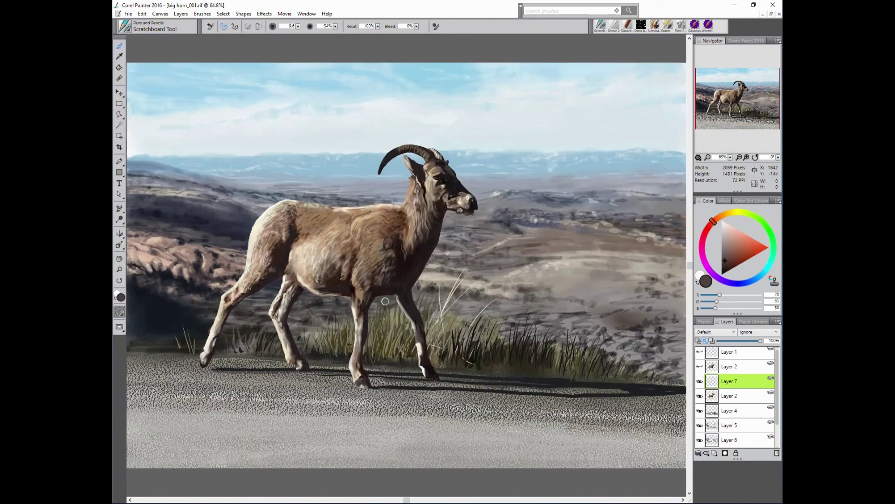
left_click(449, 308, "alt")
left_click(575, 325, "alt")
left_click(400, 379, "alt")
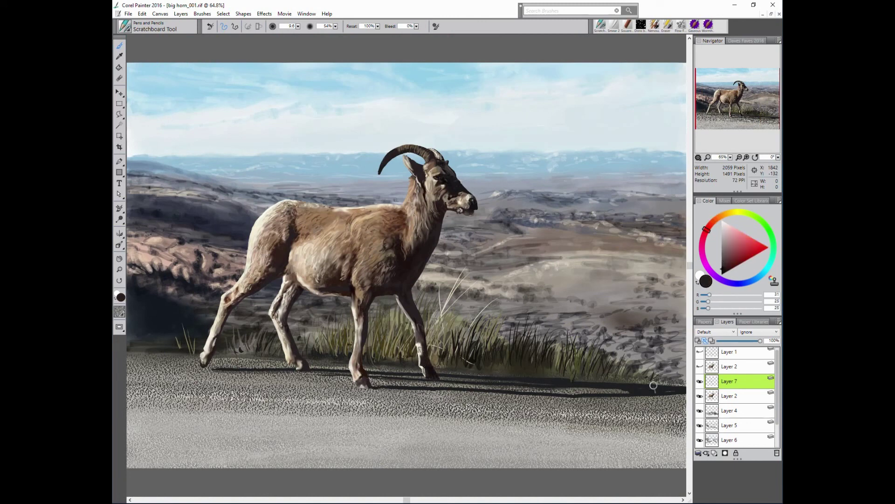
- At brush size 21.0, paint a dark shadow along the road edge under the grass on Layer 4
key("bracketright")
left_click(546, 370, "alt")
mouse_move(544, 392)
left_mouse_down()
mouse_move(686, 394)
mouse_move(440, 373)
left_mouse_up()
left_click(559, 384, "ctrl")
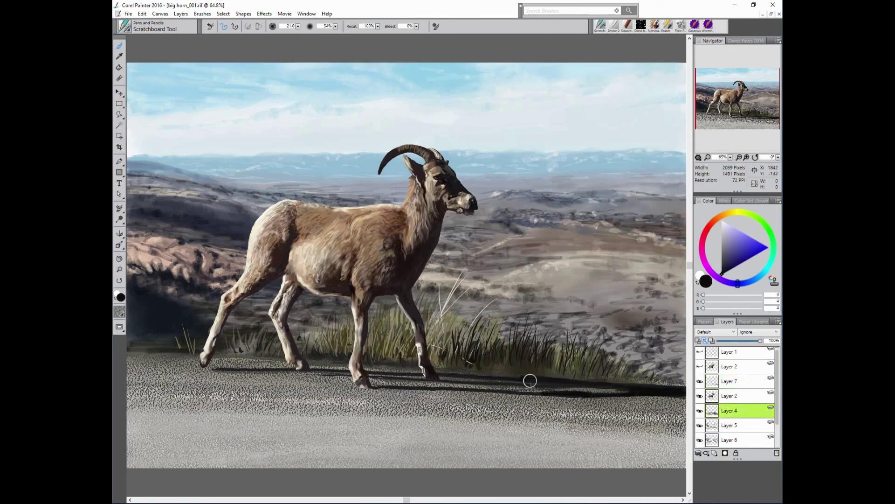
left_click(452, 383, "alt")
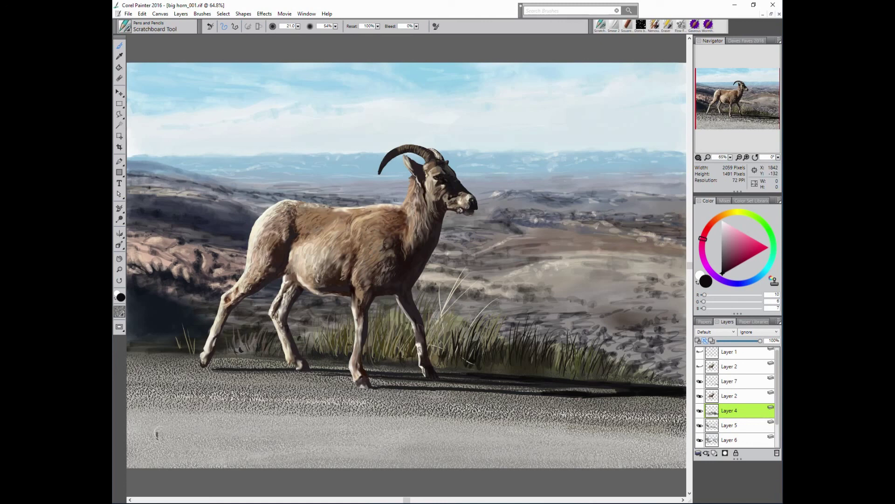
- Write a near-black handwritten signature in two strokes across the lower-left road
mouse_move(151, 431)
left_mouse_down()
mouse_move(161, 449)
mouse_move(176, 436)
mouse_move(168, 443)
left_mouse_up()
mouse_move(180, 427)
left_mouse_down()
mouse_move(186, 442)
mouse_move(189, 425)
mouse_move(195, 431)
mouse_move(209, 414)
left_mouse_up()
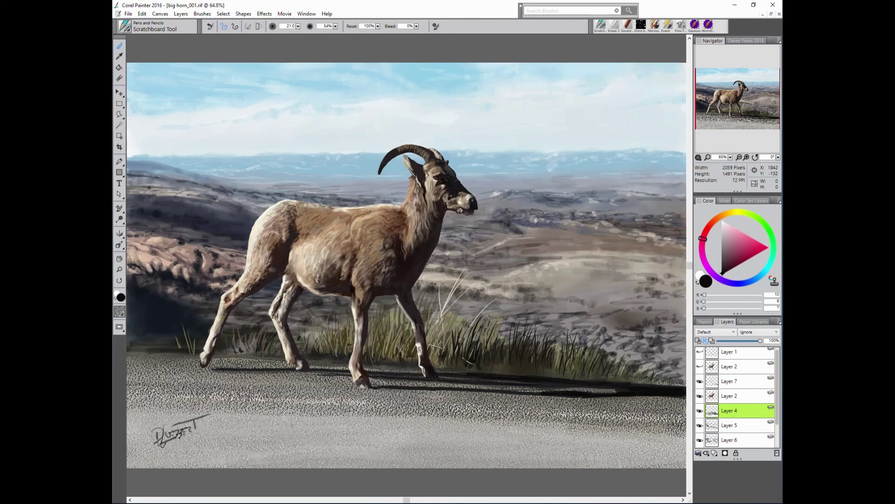